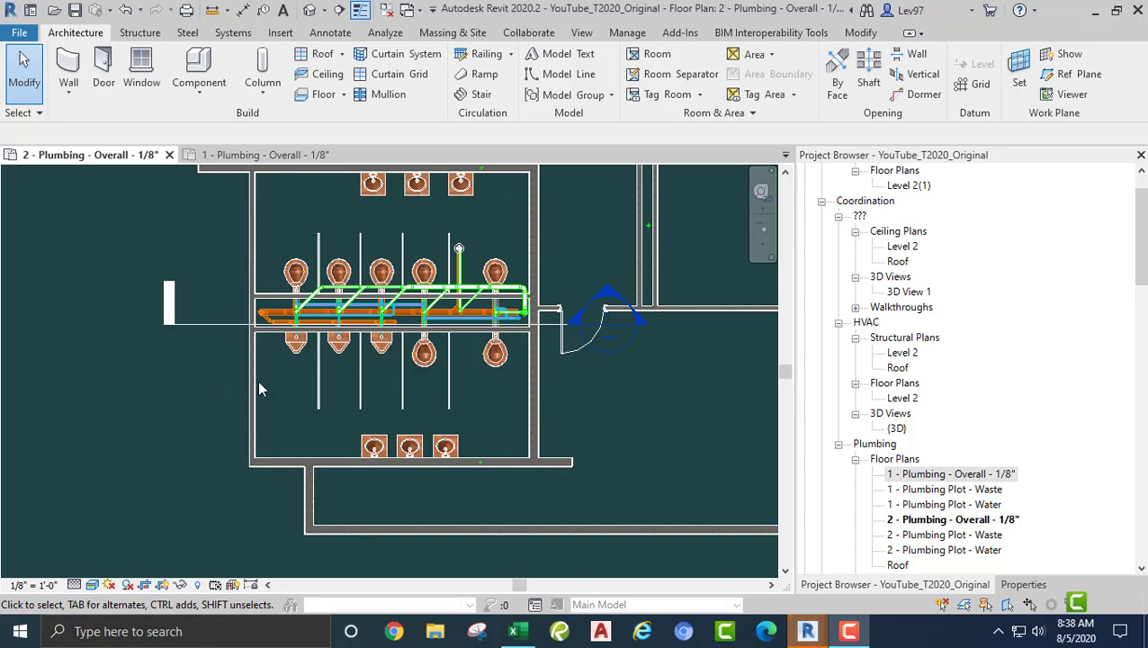
Step: Examine the level 2 restroom plan, from the plumbing wall piping down to the three lavatories on the lower wall
middle_click_drag(310, 402, 262, 432)
scroll(388, 415, "up", 3)
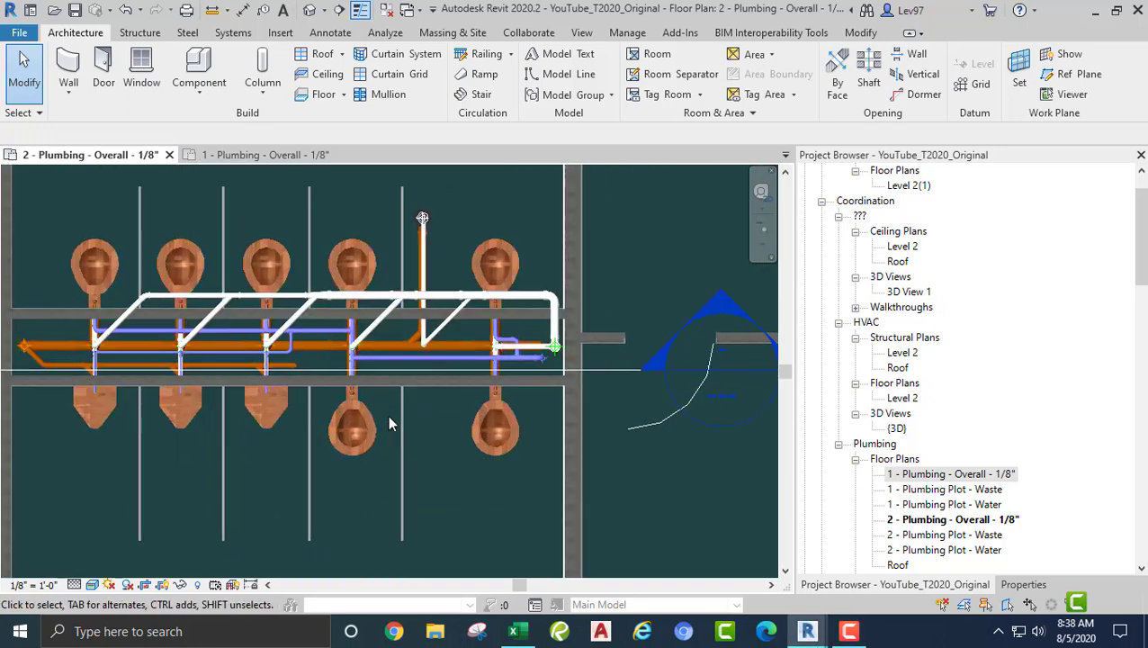
scroll(445, 356, "up", 1)
scroll(446, 367, "up", 1)
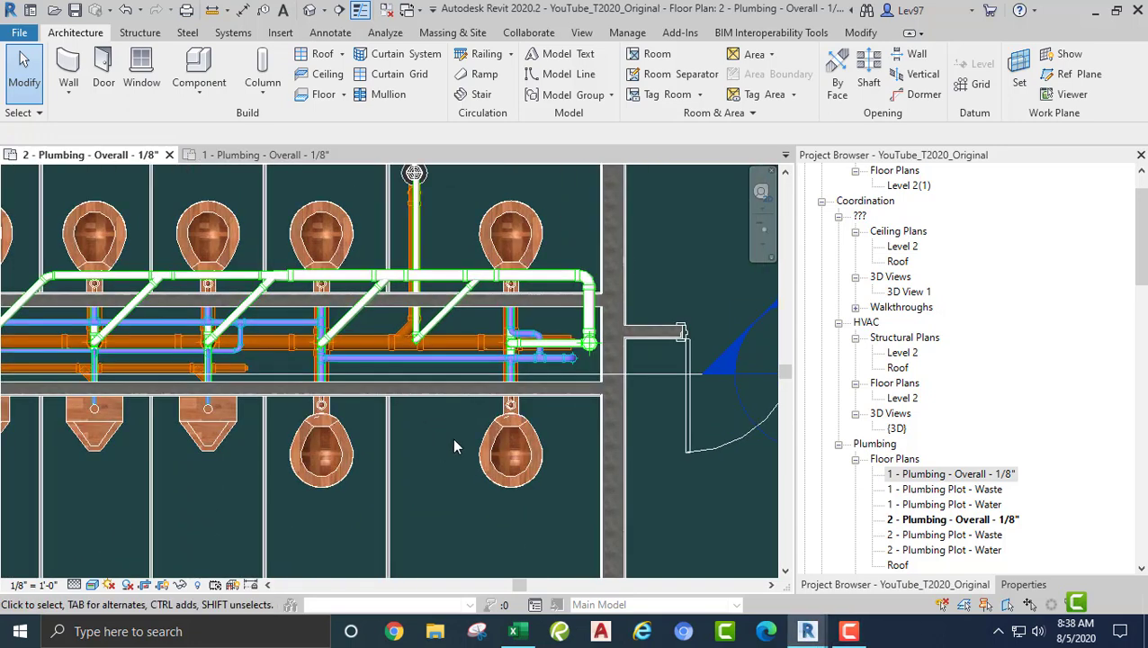
middle_click_drag(454, 441, 505, 373)
middle_click_drag(251, 461, 302, 448)
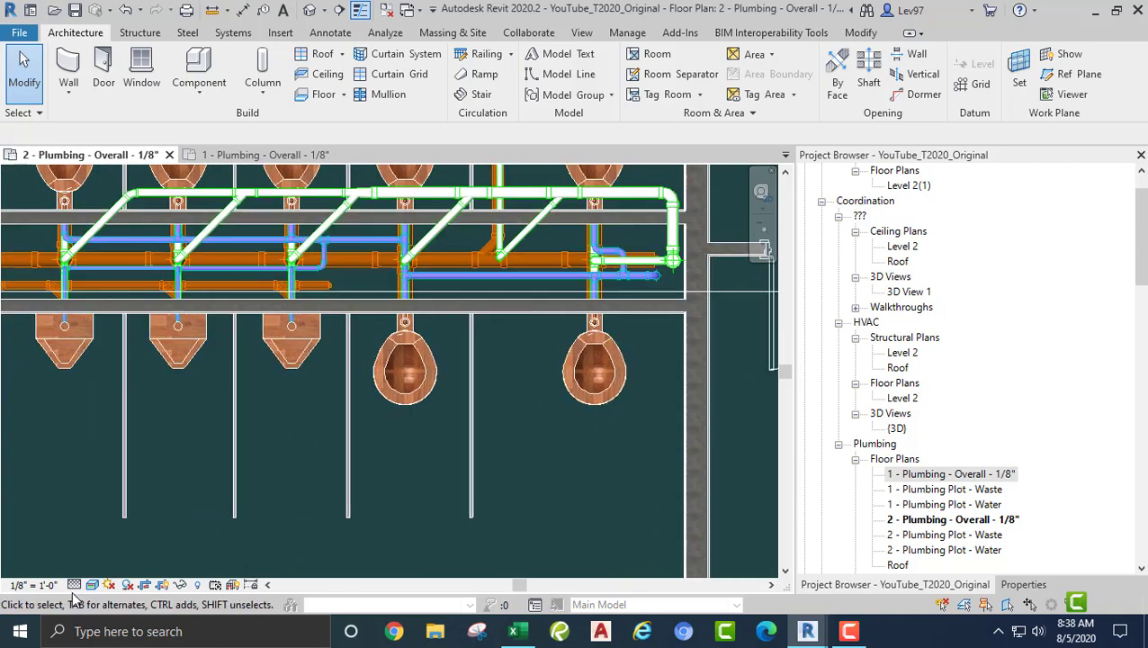
middle_click_drag(236, 490, 167, 541)
scroll(373, 405, "down", 3)
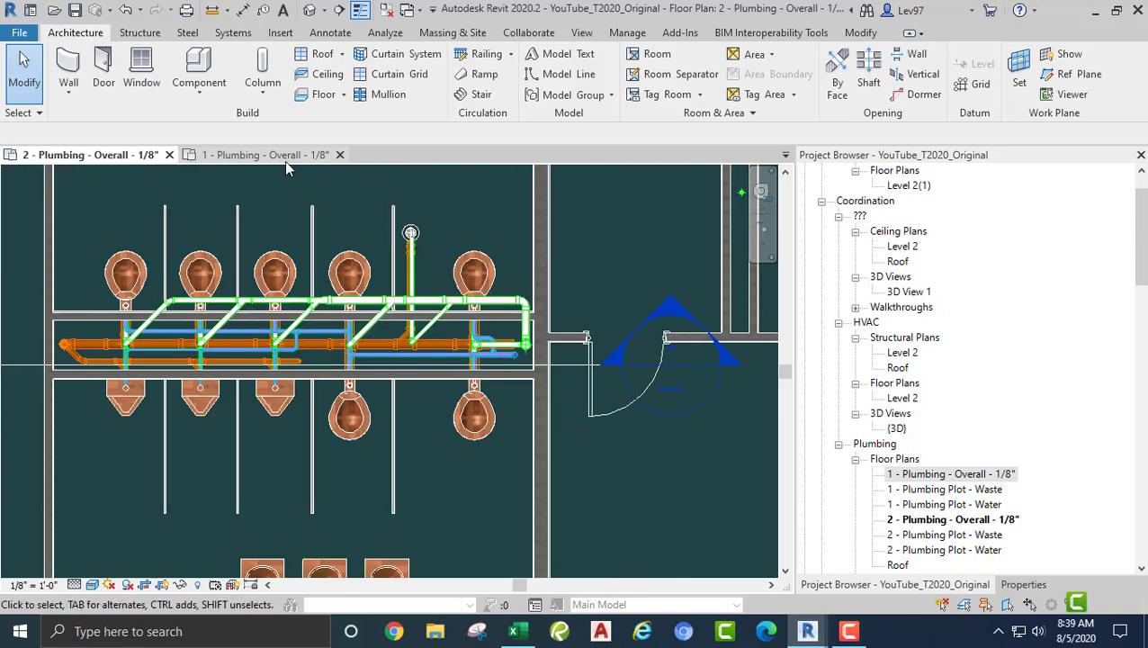
scroll(376, 230, "down", 2)
scroll(378, 233, "down", 1)
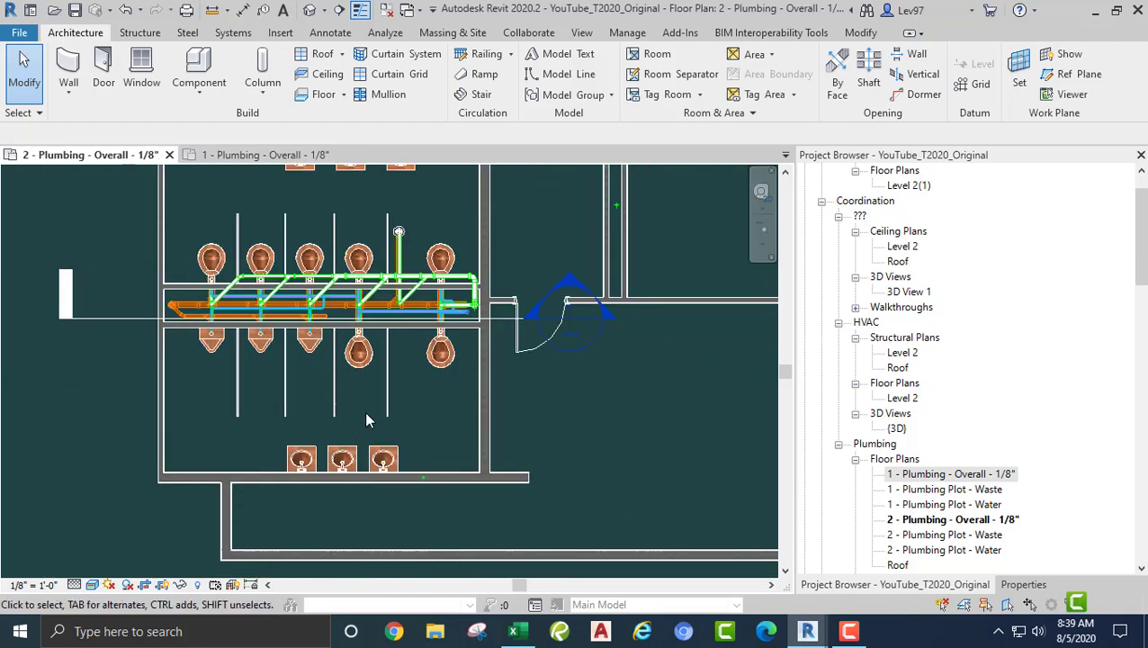
middle_click_drag(364, 412, 439, 290)
scroll(407, 315, "up", 1)
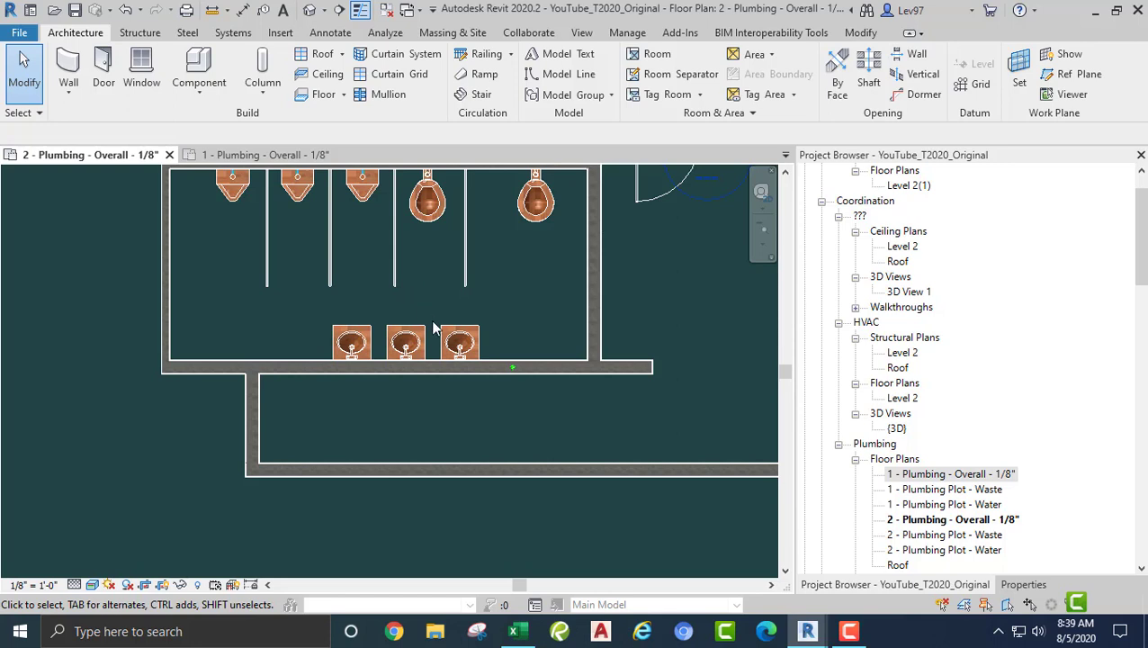
scroll(433, 329, "up", 1)
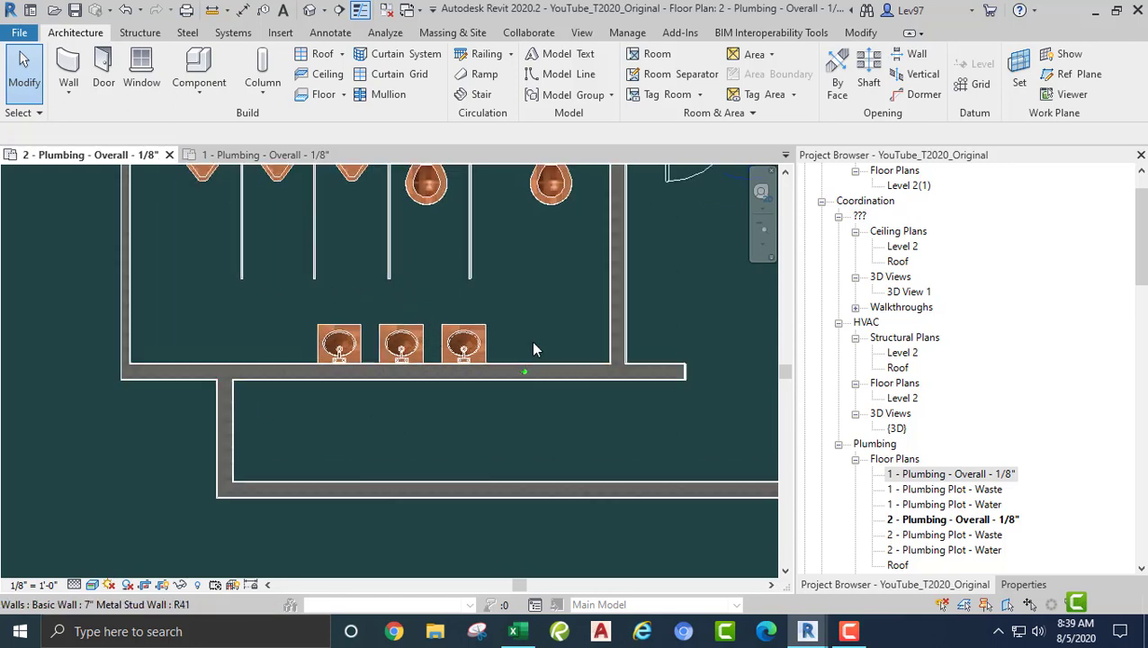
Step: Set the plan view's visual style to Wireframe and compare the upper lavatories' piping with the lower lavatory group
left_click(93, 585)
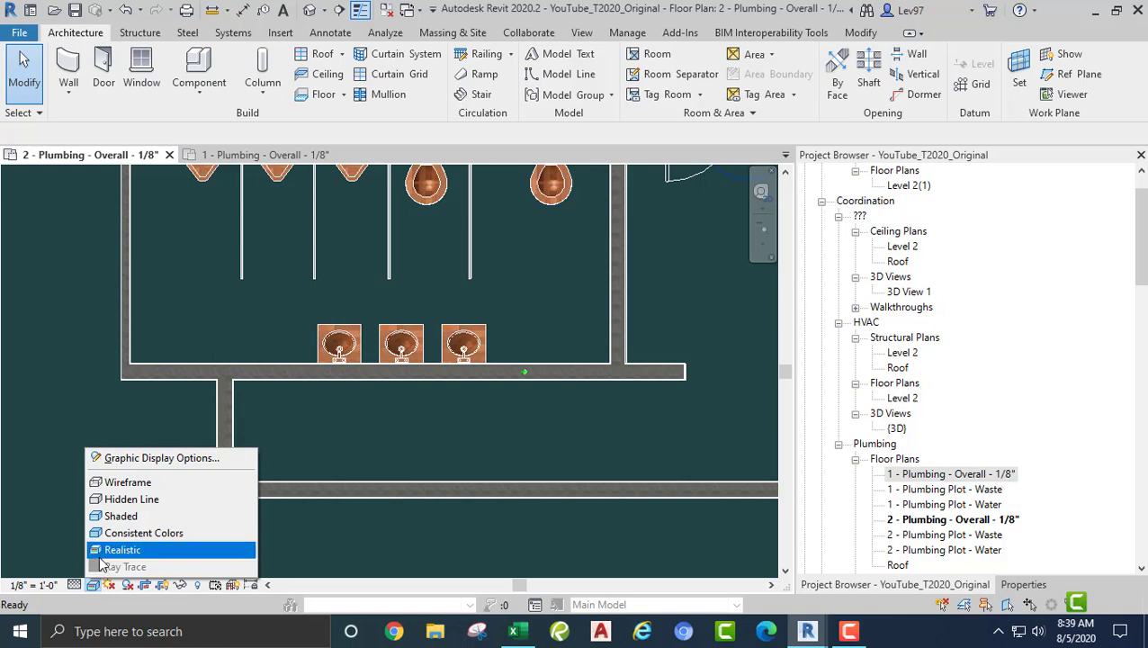
left_click(122, 483)
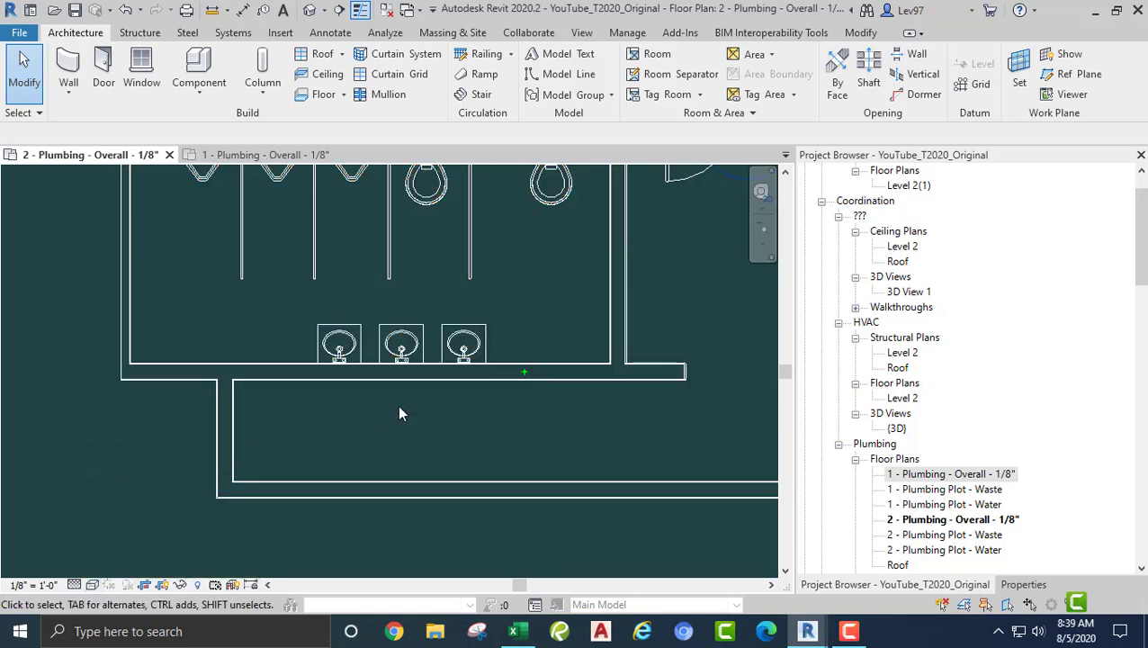
scroll(282, 367, "down", 3)
middle_click_drag(326, 372, 433, 374)
scroll(446, 383, "up", 2)
scroll(413, 387, "down", 6)
middle_click_drag(410, 206, 421, 436)
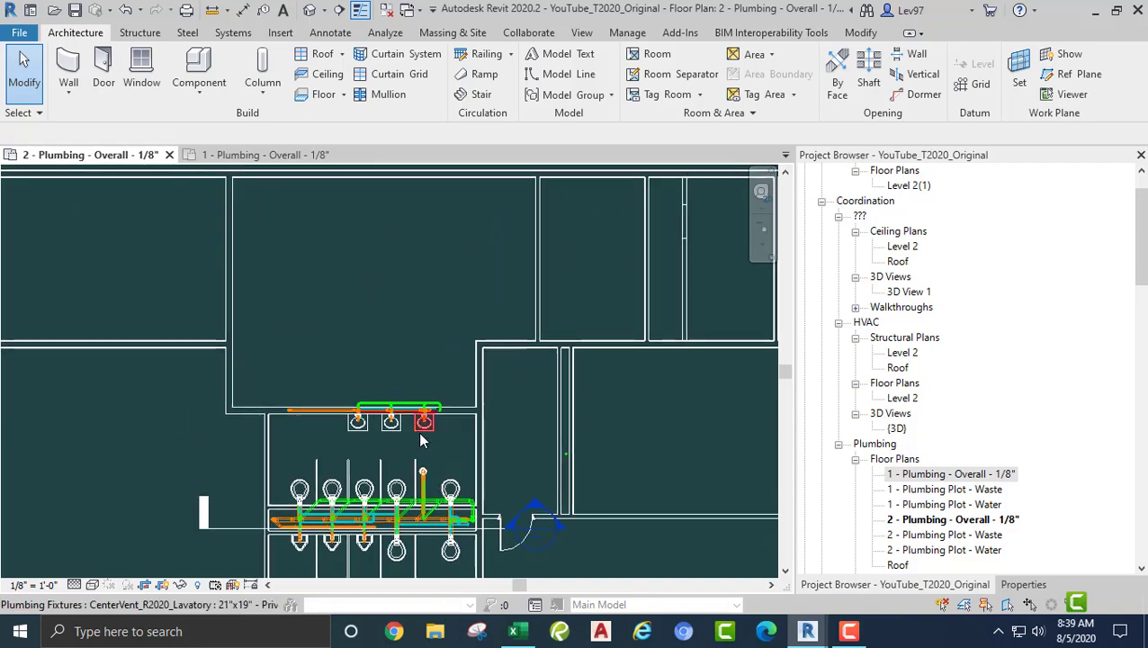
scroll(423, 440, "up", 3)
mouse_move(421, 374)
middle_mouse_down()
mouse_move(415, 354)
mouse_move(461, 222)
middle_mouse_up()
middle_click_drag(437, 385, 462, 238)
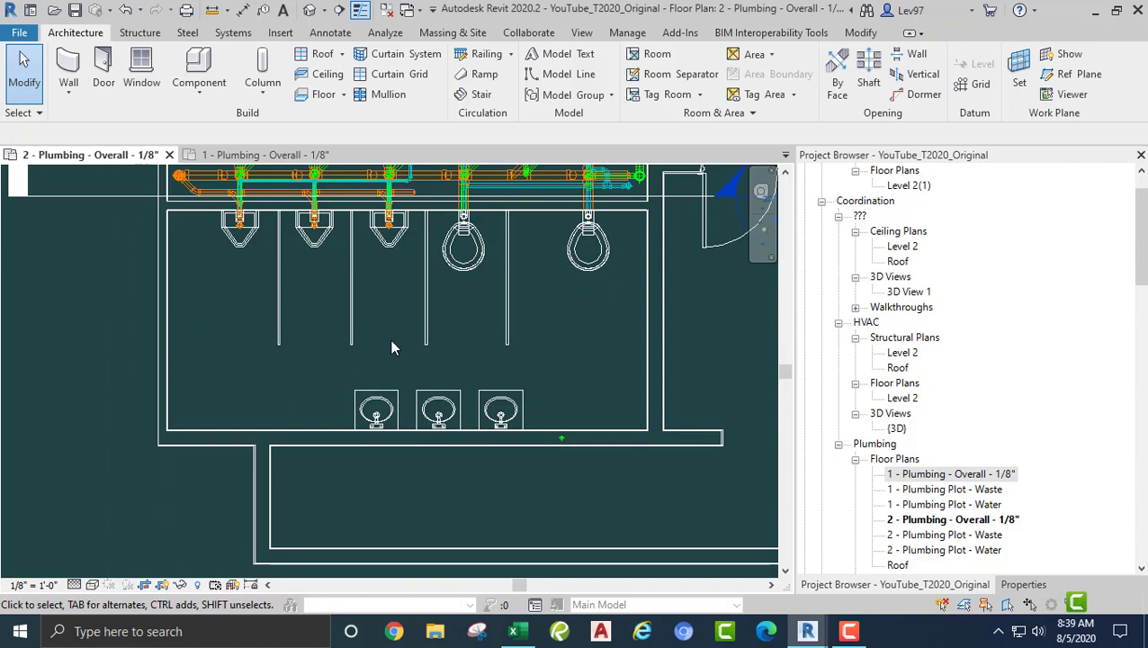
Step: Review the plumbing filters in the floor plan's Visibility/Graphic Overrides without changing anything
key("v")
key("g")
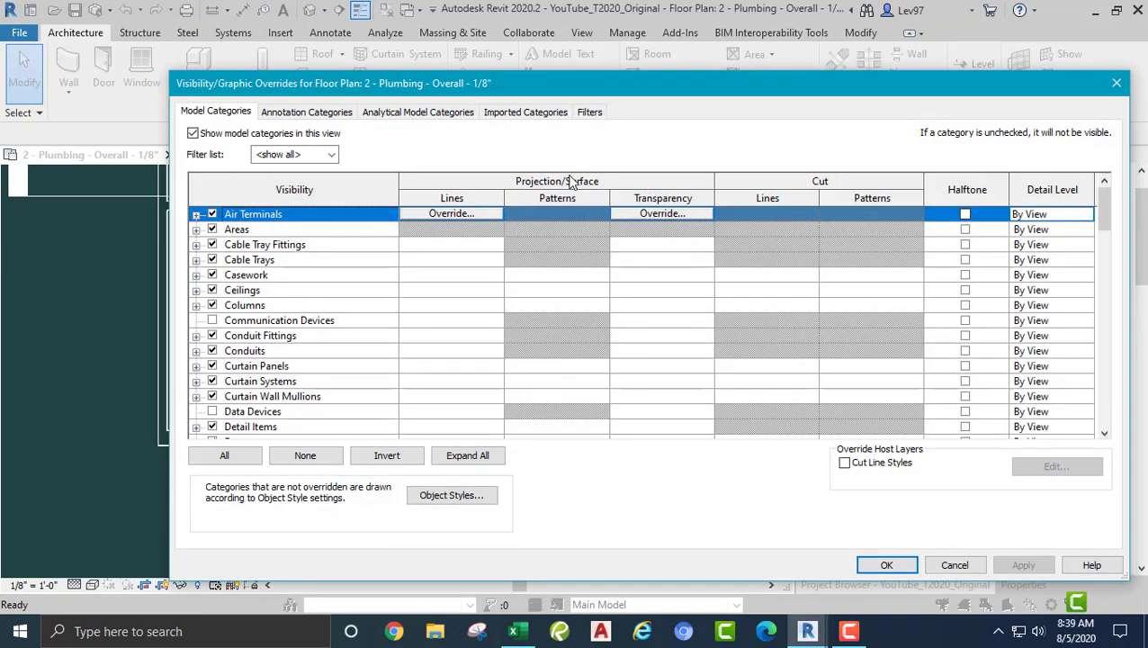
left_click(596, 113)
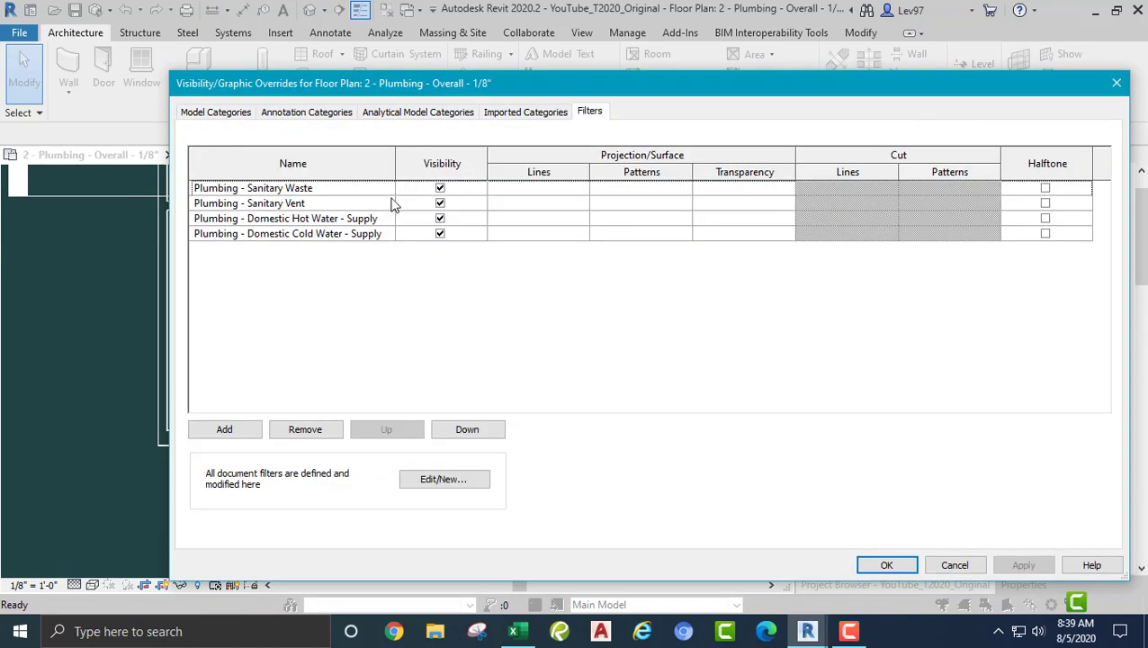
left_click(955, 565)
Step: Inspect the three lavatories along the lower restroom wall and their position relative to the toilet piping
middle_click_drag(463, 319, 474, 523)
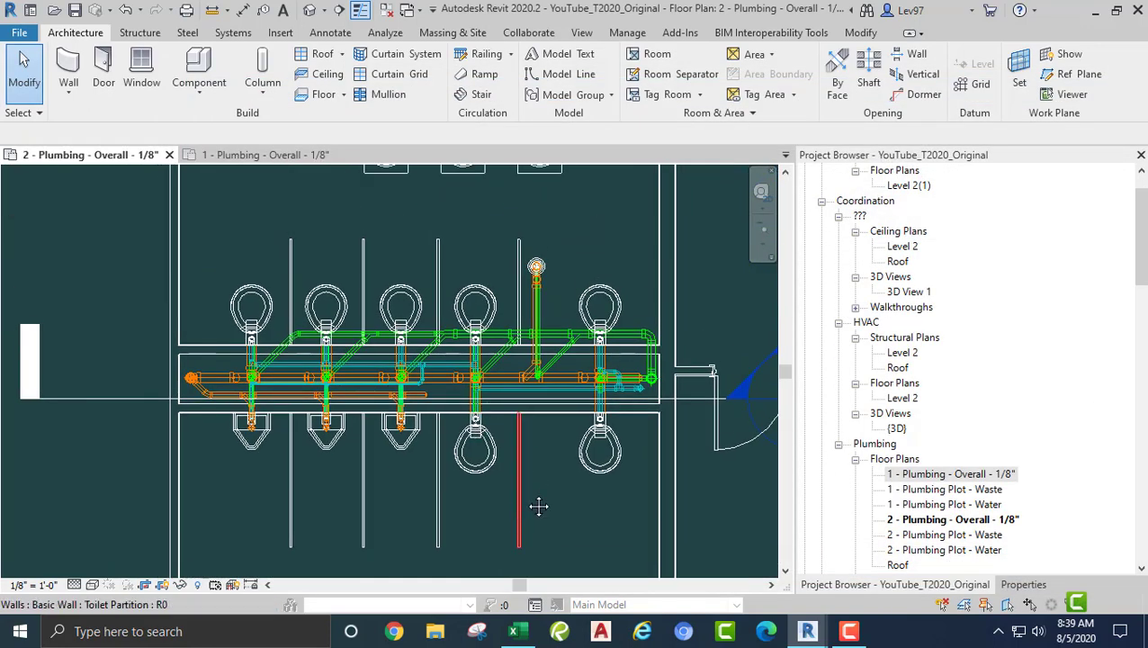
middle_click_drag(538, 507, 574, 287)
middle_click_drag(593, 379, 623, 351)
scroll(439, 326, "up", 2)
scroll(518, 357, "up", 1)
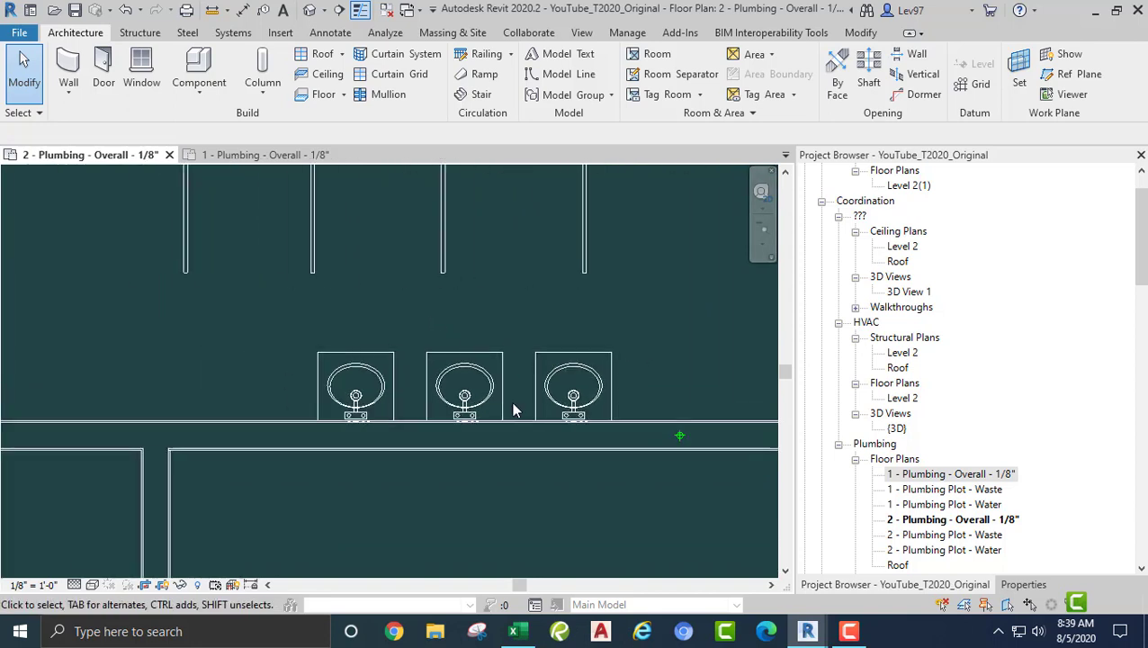
scroll(553, 311, "down", 1)
middle_click_drag(510, 334, 485, 373)
middle_click_drag(426, 351, 411, 331)
scroll(375, 346, "up", 3)
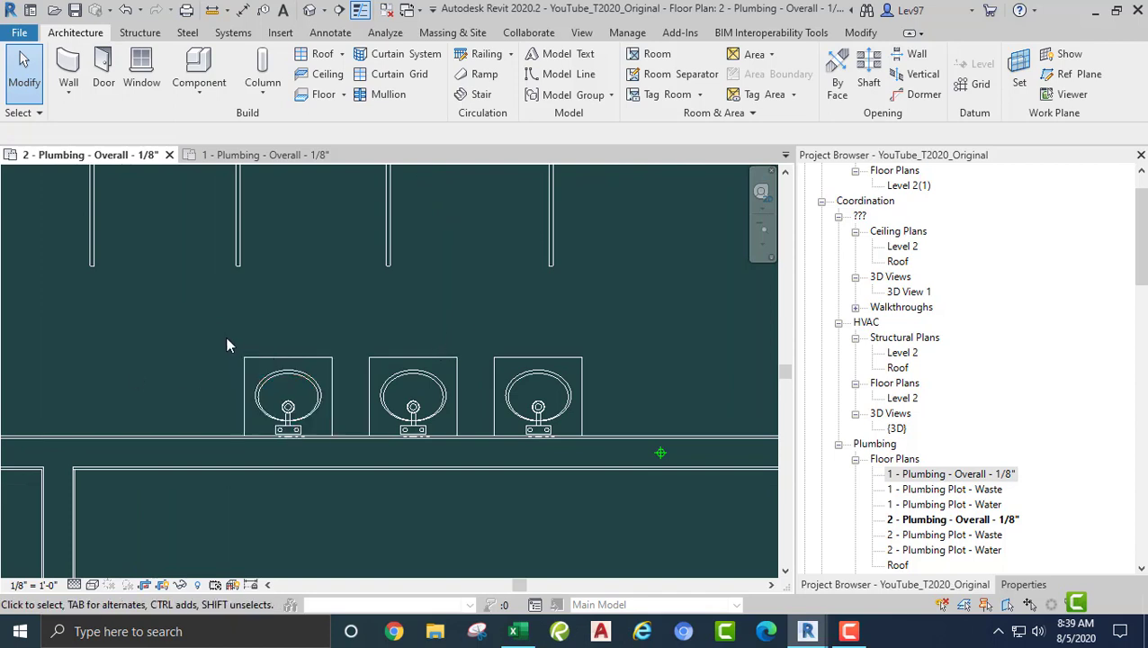
scroll(228, 341, "down", 1)
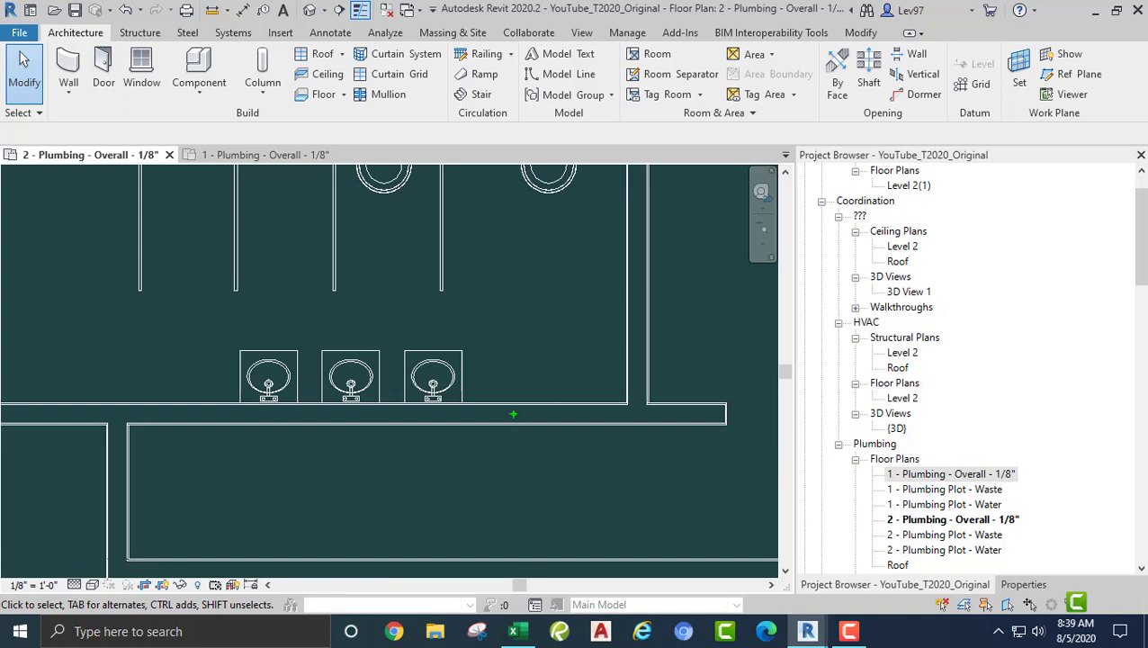
scroll(234, 315, "down", 1)
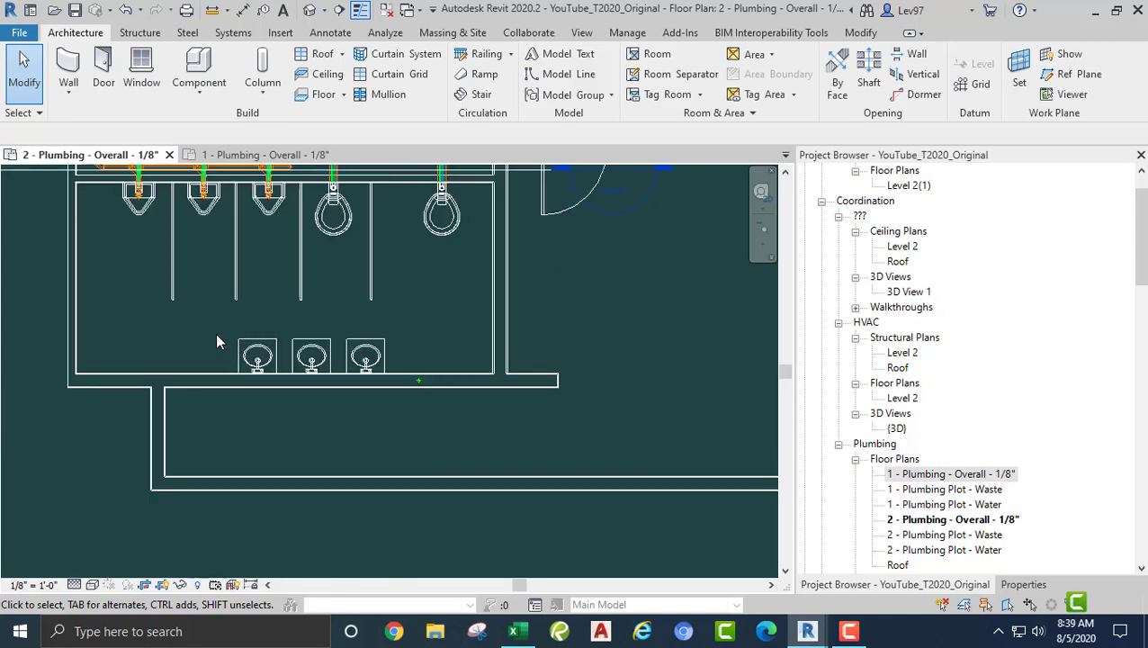
middle_click_drag(216, 334, 431, 421)
middle_click_drag(410, 382, 331, 333)
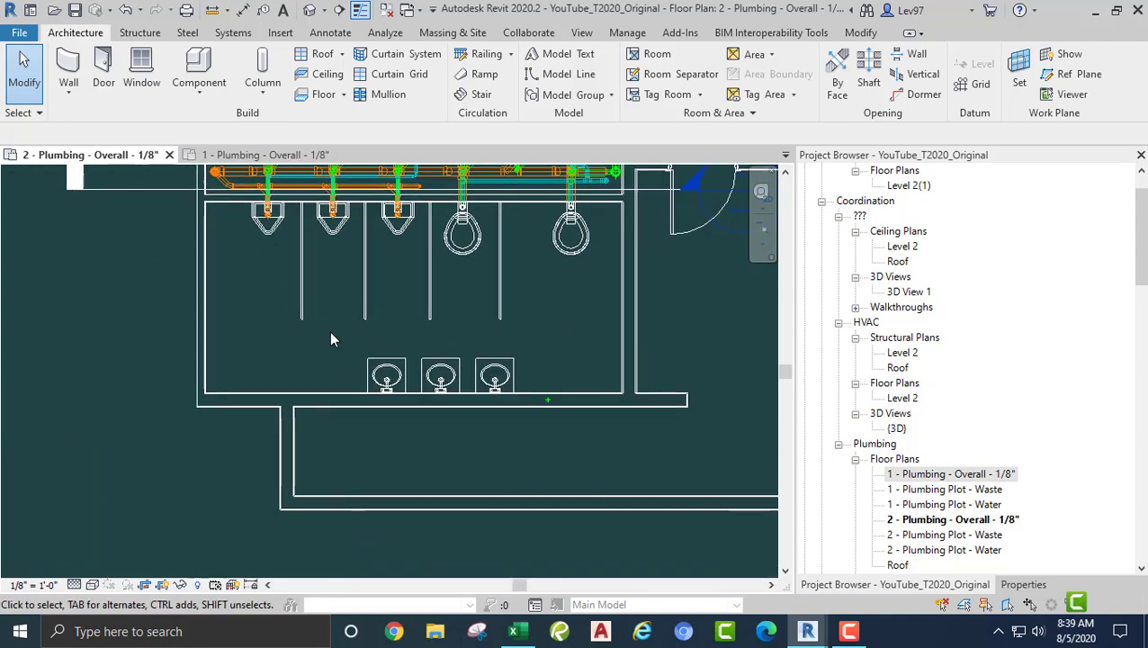
scroll(428, 329, "up", 2)
middle_click_drag(538, 339, 423, 367)
scroll(450, 326, "down", 1)
middle_click_drag(456, 333, 425, 451)
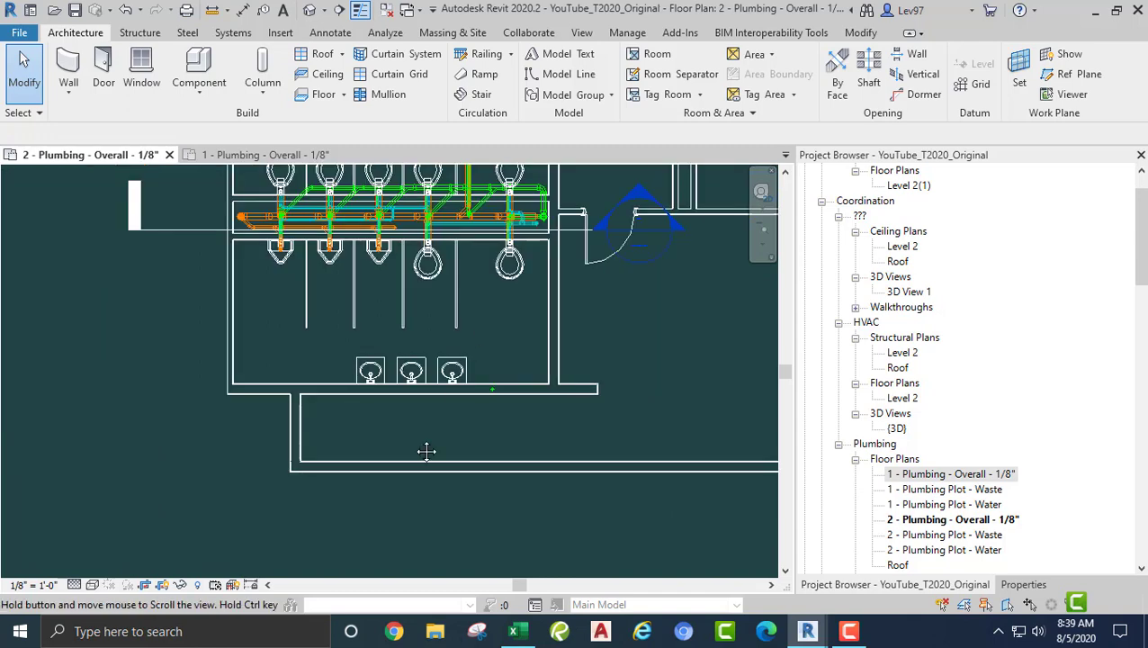
Step: Move the section line from the plumbing wall down to just above the three lower lavatories
scroll(497, 373, "down", 1)
left_click(499, 360)
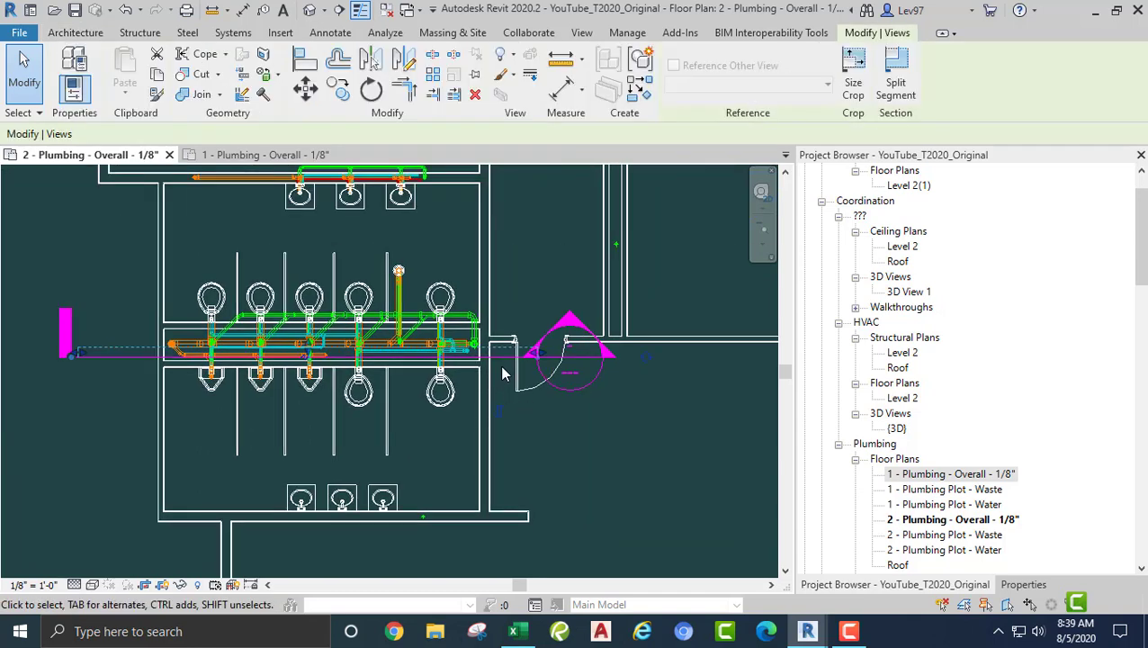
left_click_drag(500, 358, 526, 475)
scroll(438, 457, "up", 3)
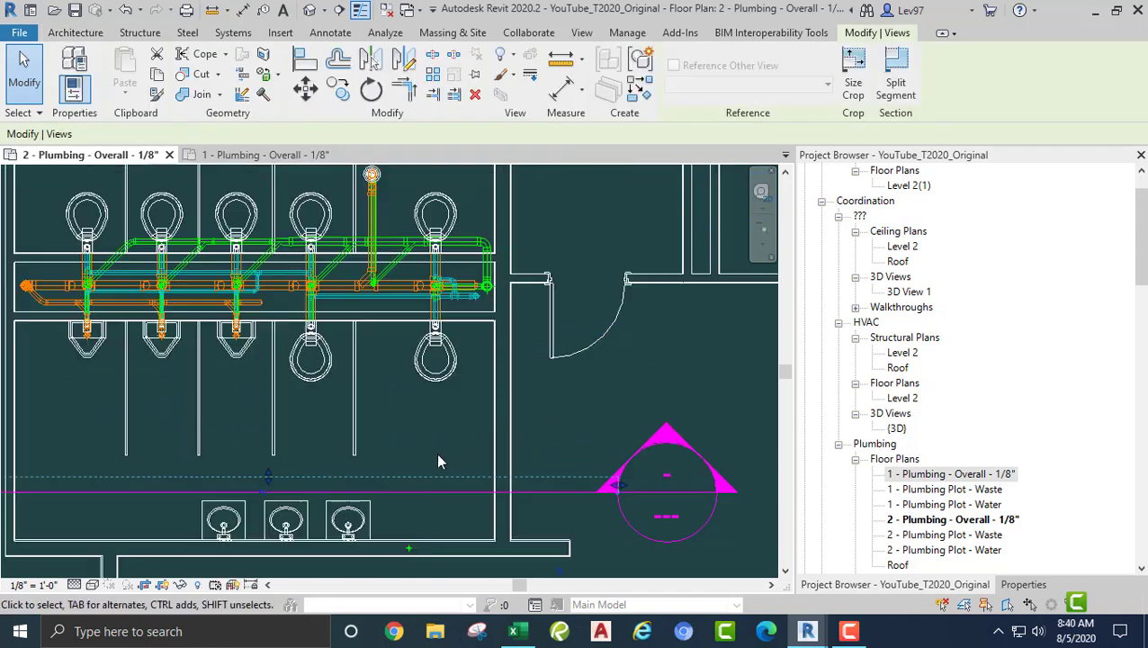
Step: Rotate the section line 90 degrees about a point on it beside the rightmost lavatory so it runs vertically in plan
middle_click_drag(520, 400, 608, 287)
scroll(455, 348, "up", 2)
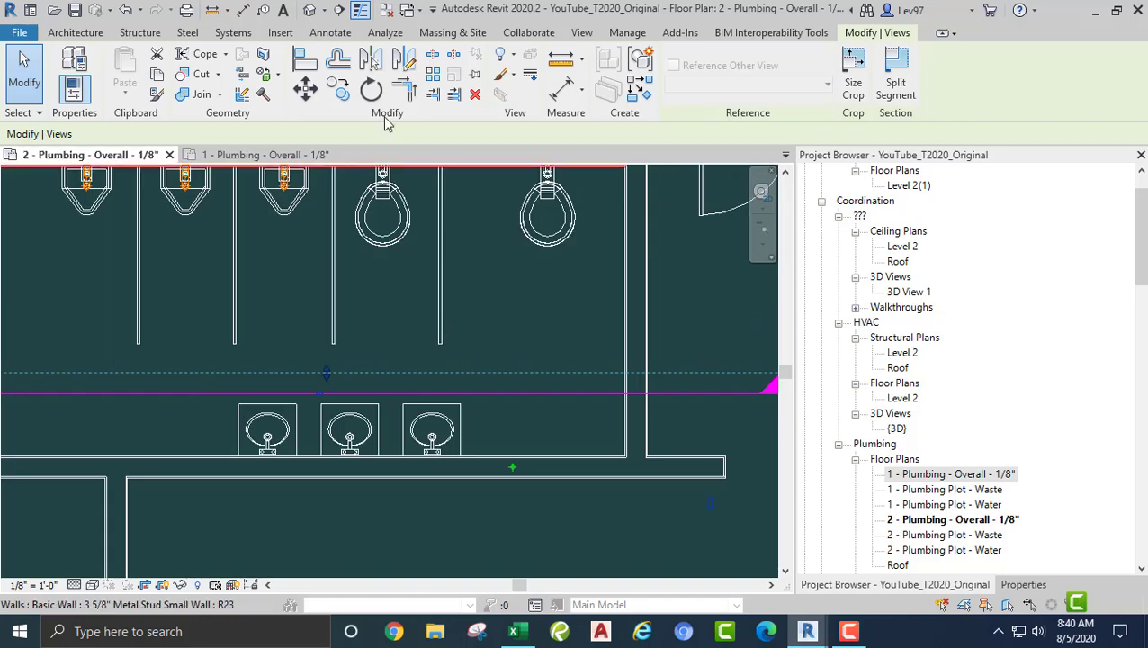
left_click(371, 90)
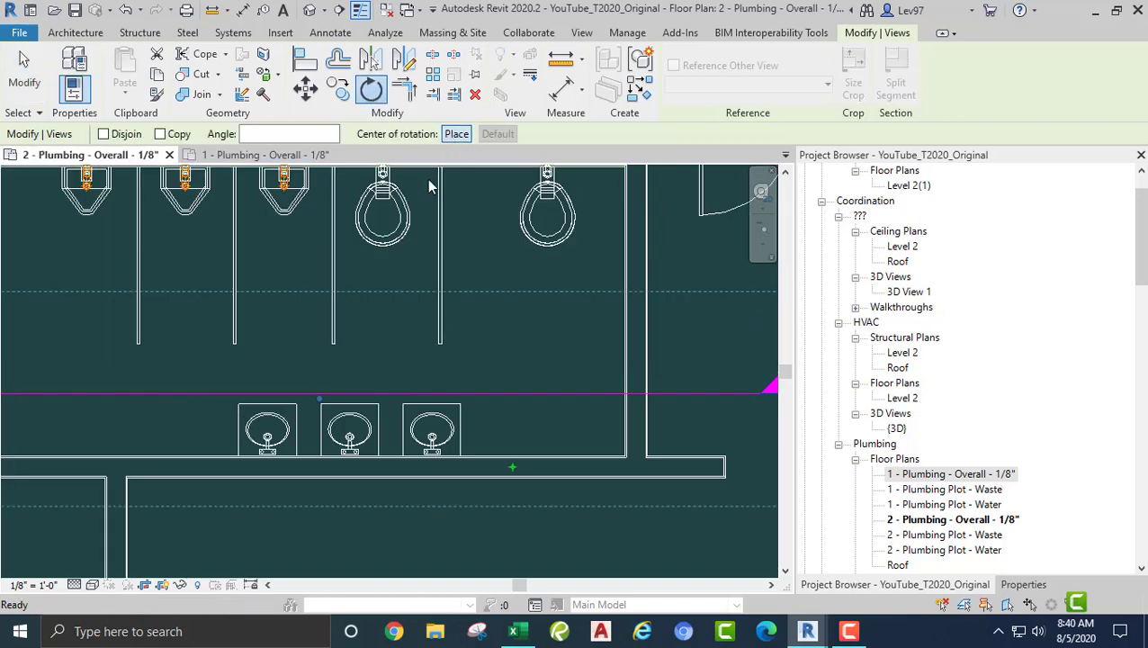
left_click(456, 133)
left_click(538, 389)
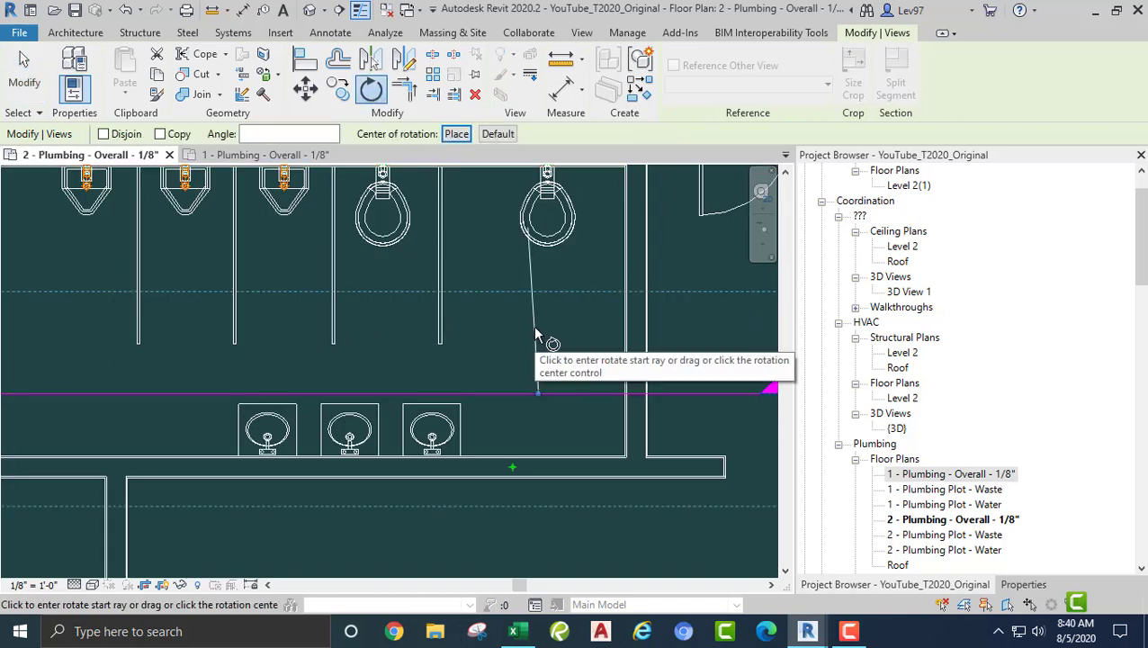
left_click(540, 317)
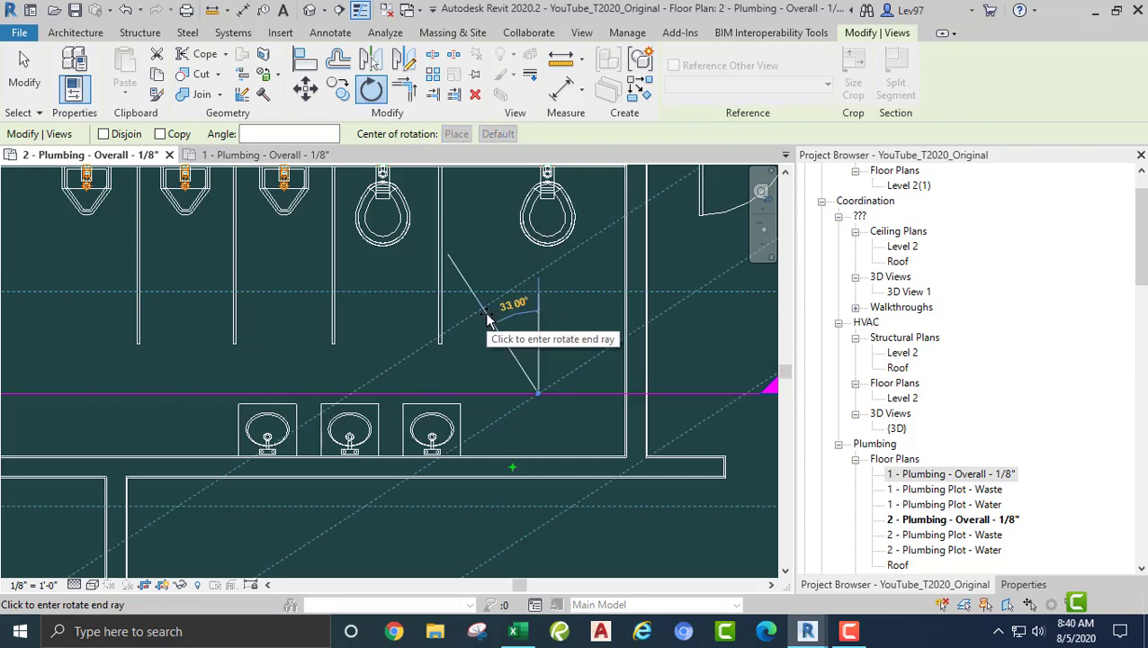
type("30")
key("Return")
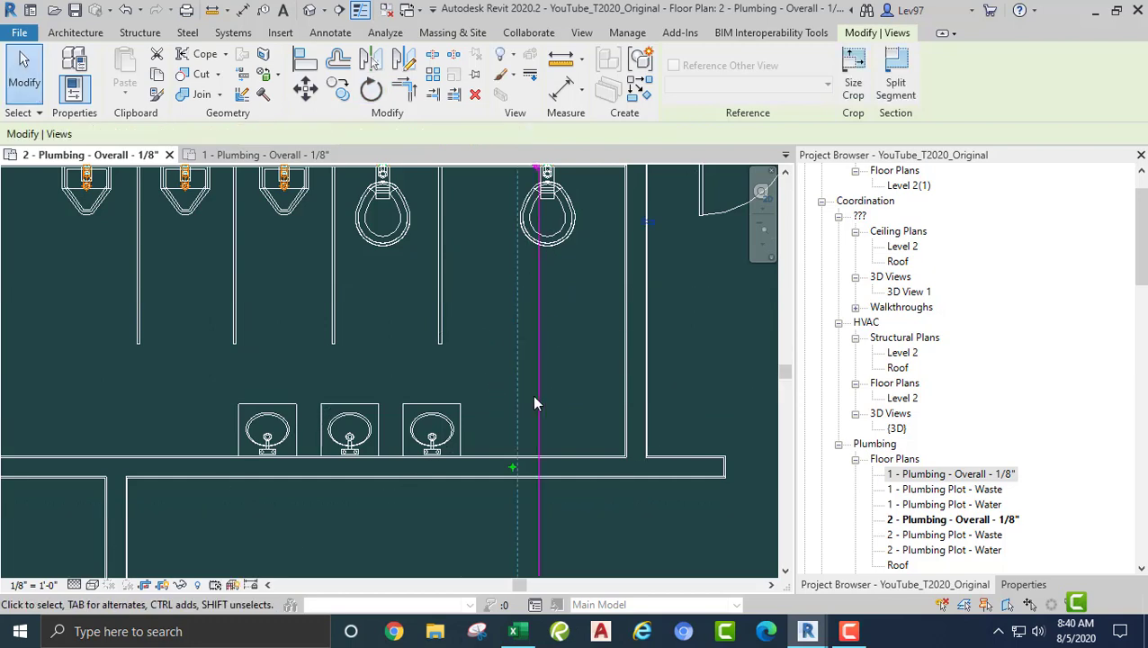
Step: Shift the section line across to cut through the rightmost lower lavatory and extend its view depth
middle_click_drag(534, 404, 416, 345)
left_click_drag(423, 345, 326, 346)
middle_click_drag(446, 351, 545, 189)
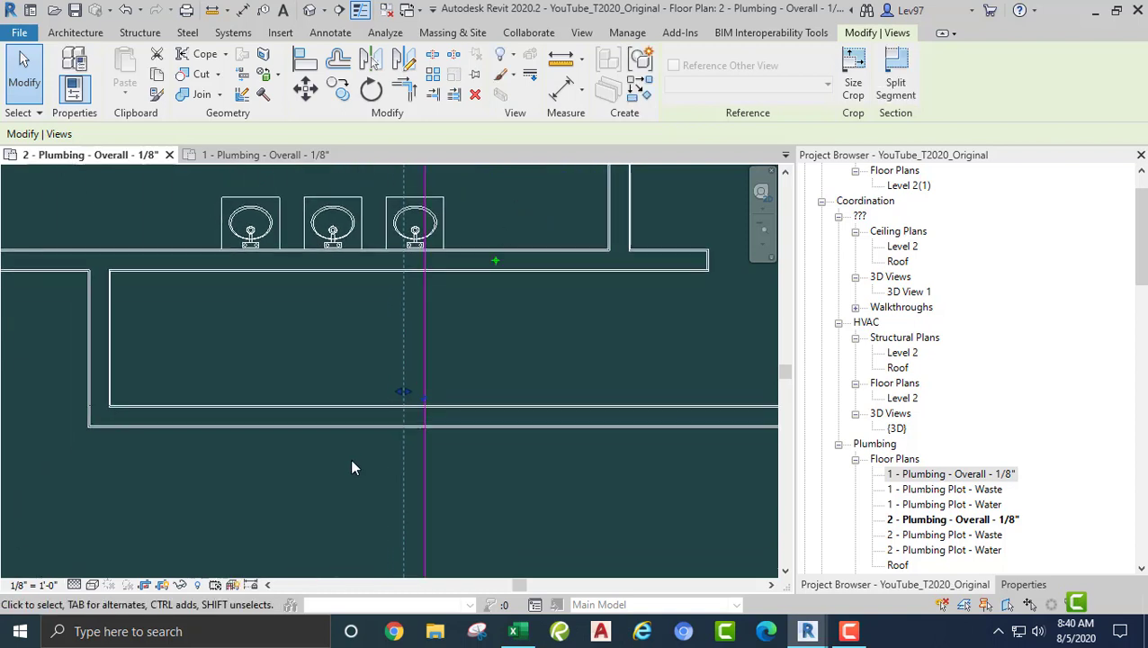
left_click_drag(400, 393, 381, 396)
middle_click_drag(422, 355, 405, 418)
left_click_drag(418, 415, 418, 414)
key("Escape")
Step: Open the view of the section that cuts through the lower lavatory
middle_click_drag(430, 400, 378, 553)
middle_click_drag(398, 393, 434, 366)
right_click(386, 330)
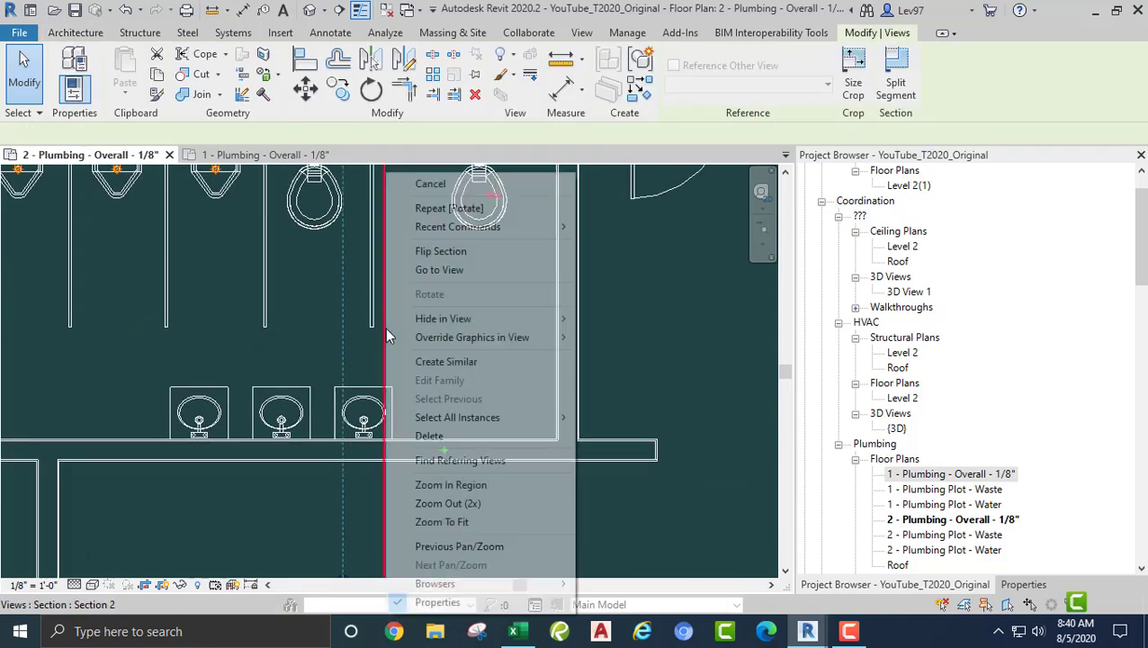
left_click(454, 272)
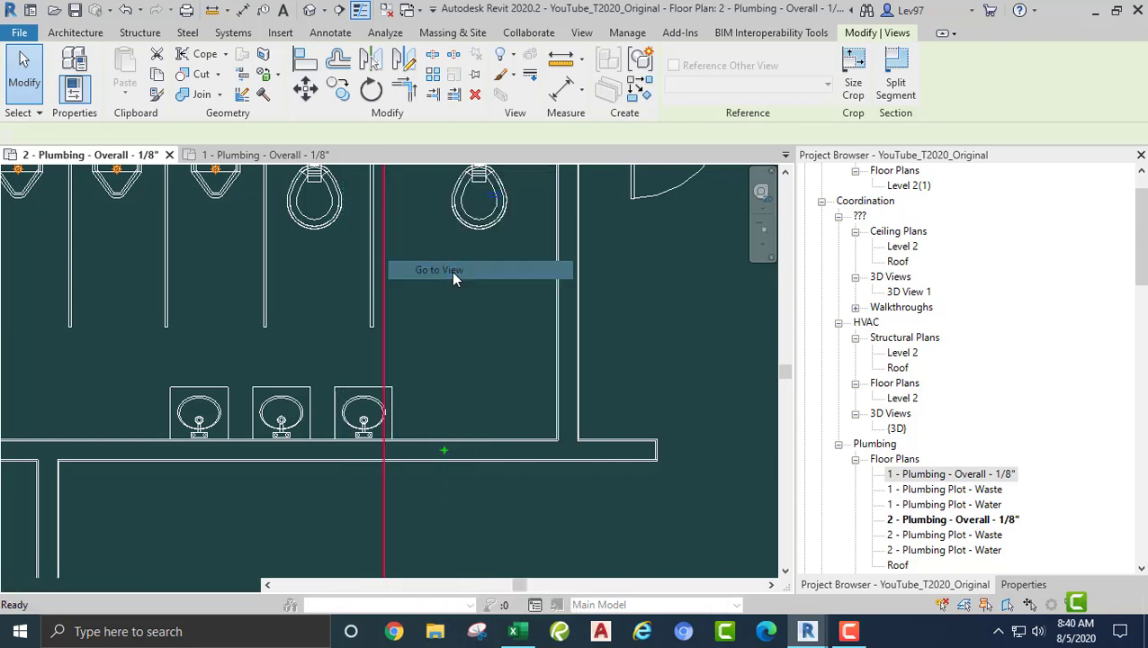
Step: Draw a 1 1/2" sanitary pipe about 9" straight down from the lavatory's drain connector in the section view
scroll(419, 385, "up", 8)
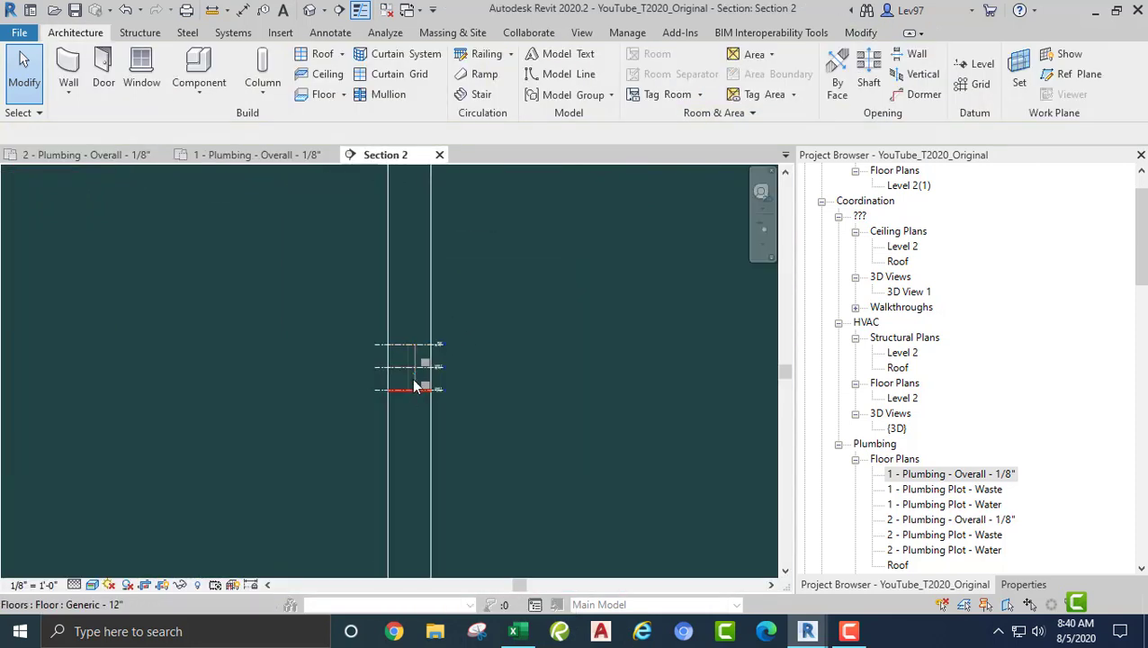
scroll(387, 310, "up", 5)
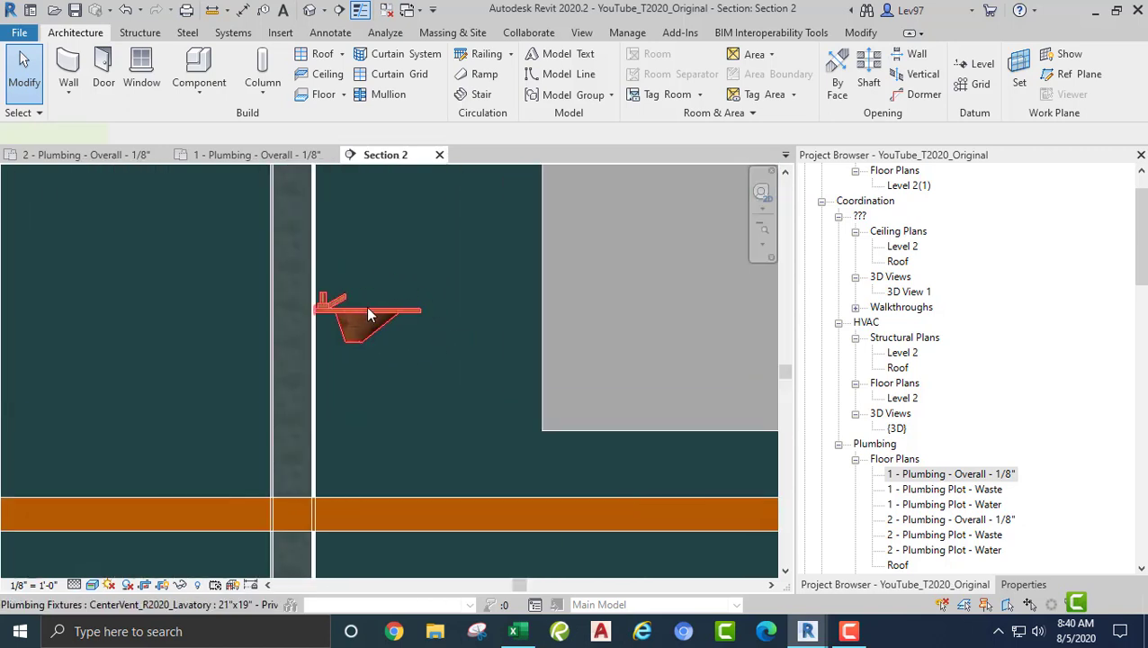
left_click(365, 313)
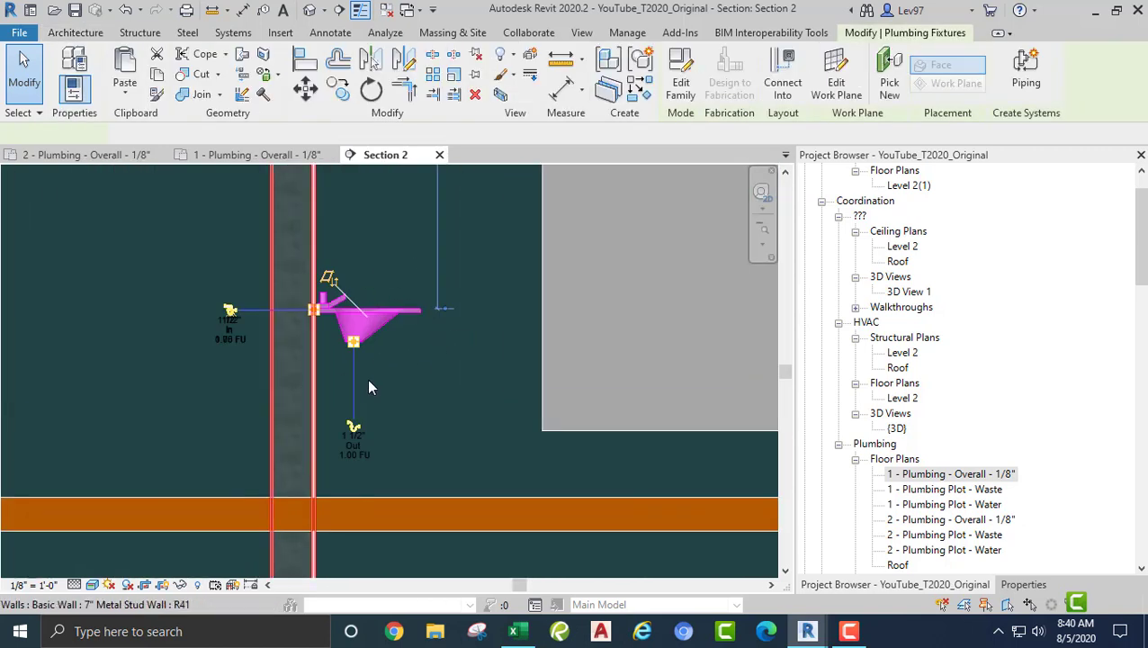
left_click(353, 427)
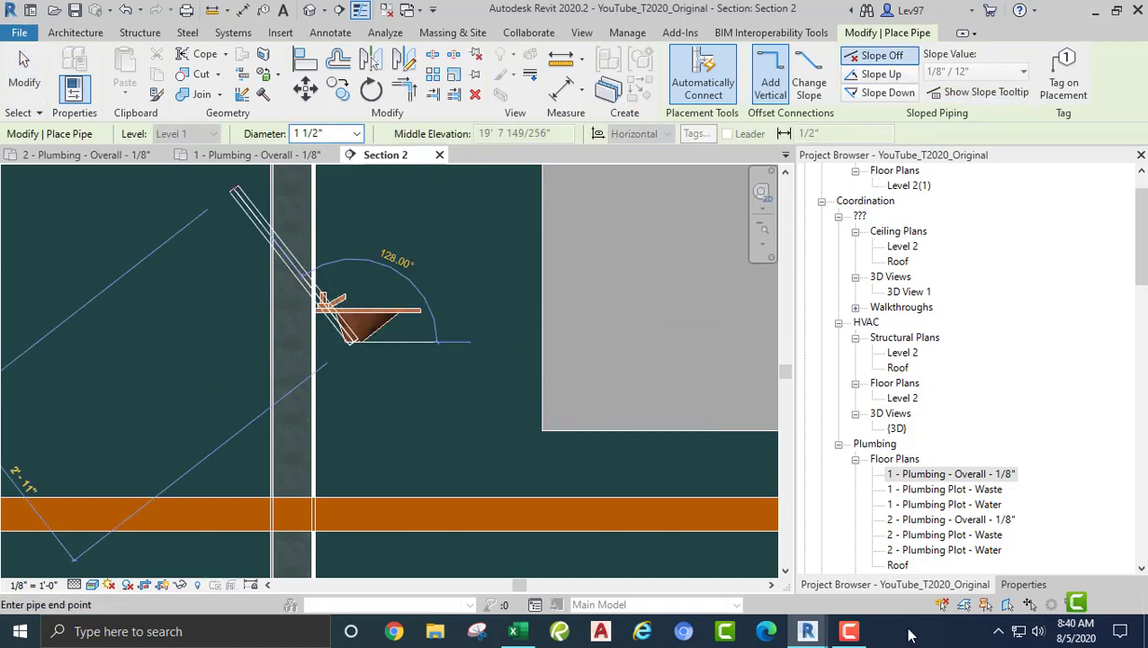
left_click(1023, 585)
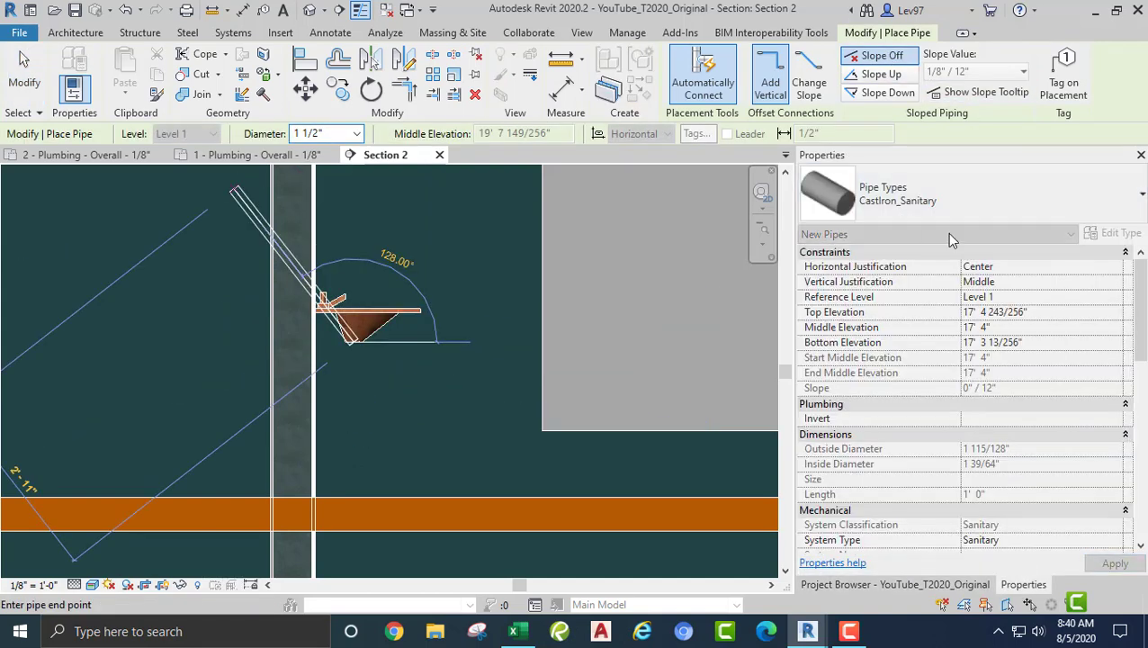
left_click(1011, 200)
left_click(1010, 201)
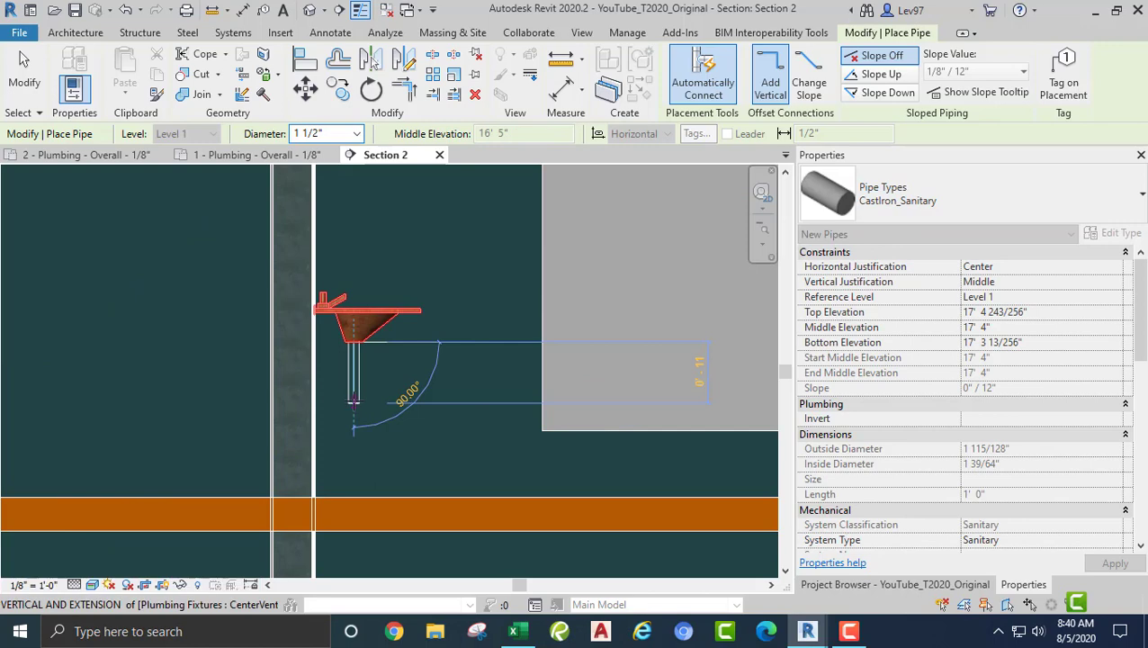
left_click(353, 389)
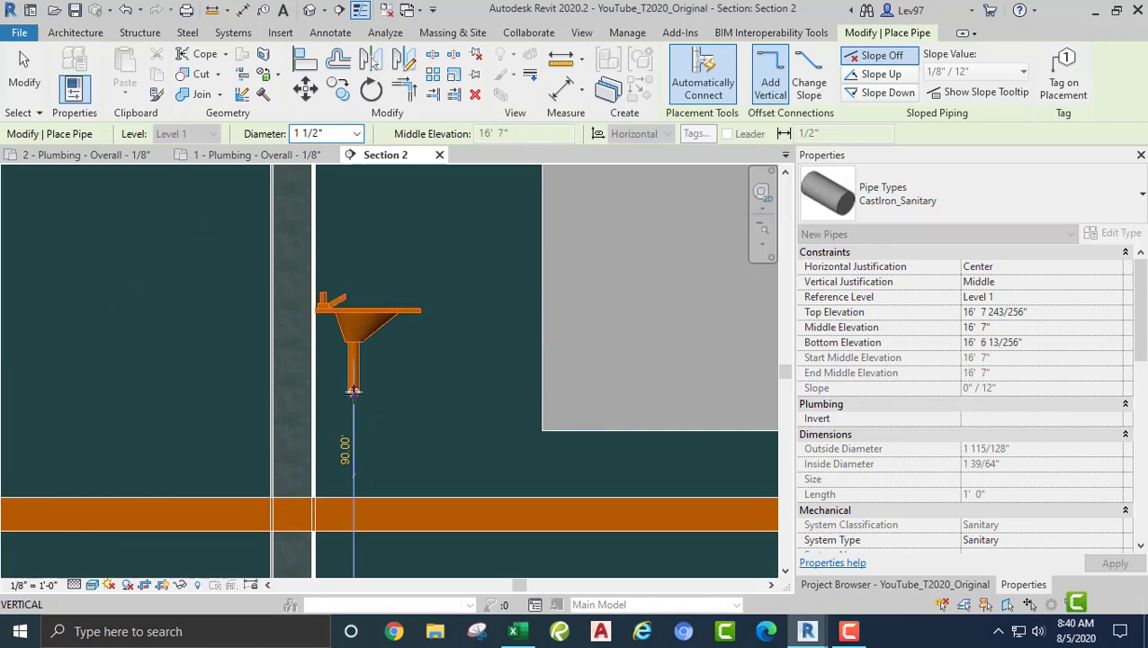
key("Escape")
key("Escape")
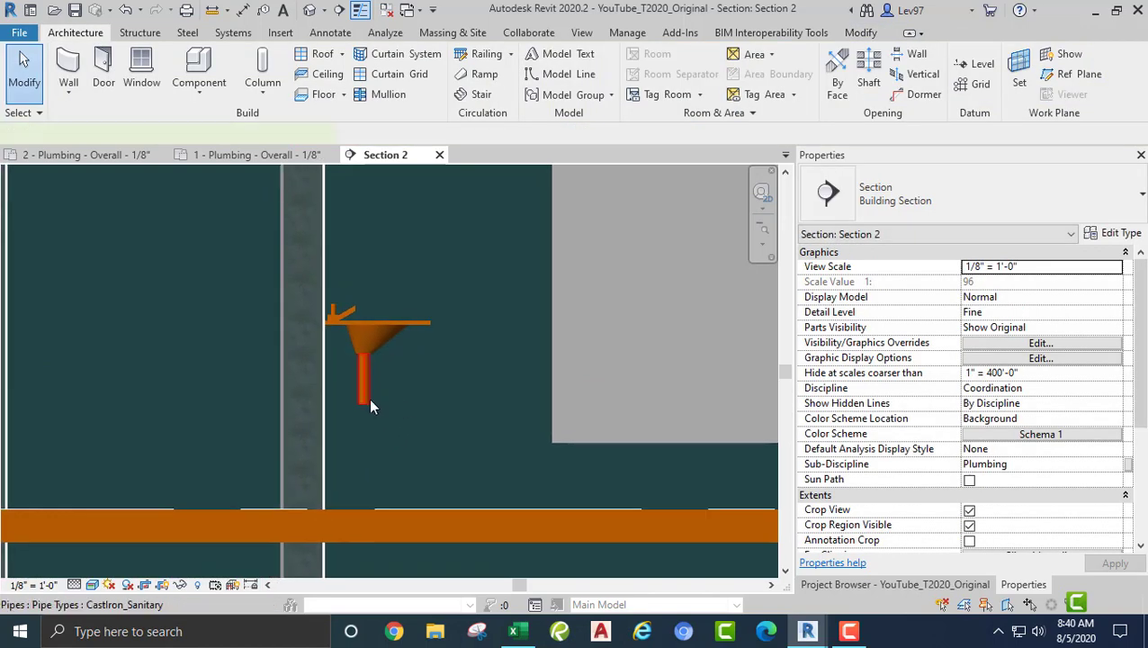
Step: Change the pipe type of the vertical drain pipe under the lavatory to PVC
left_click(370, 399)
left_click(1035, 200)
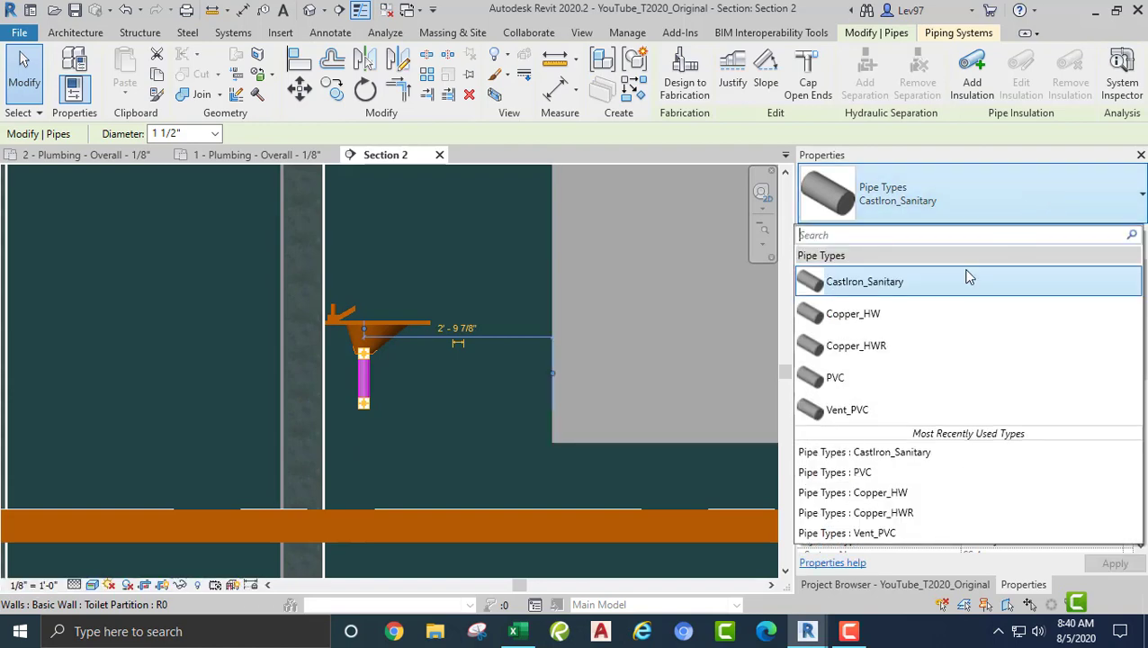
left_click(860, 378)
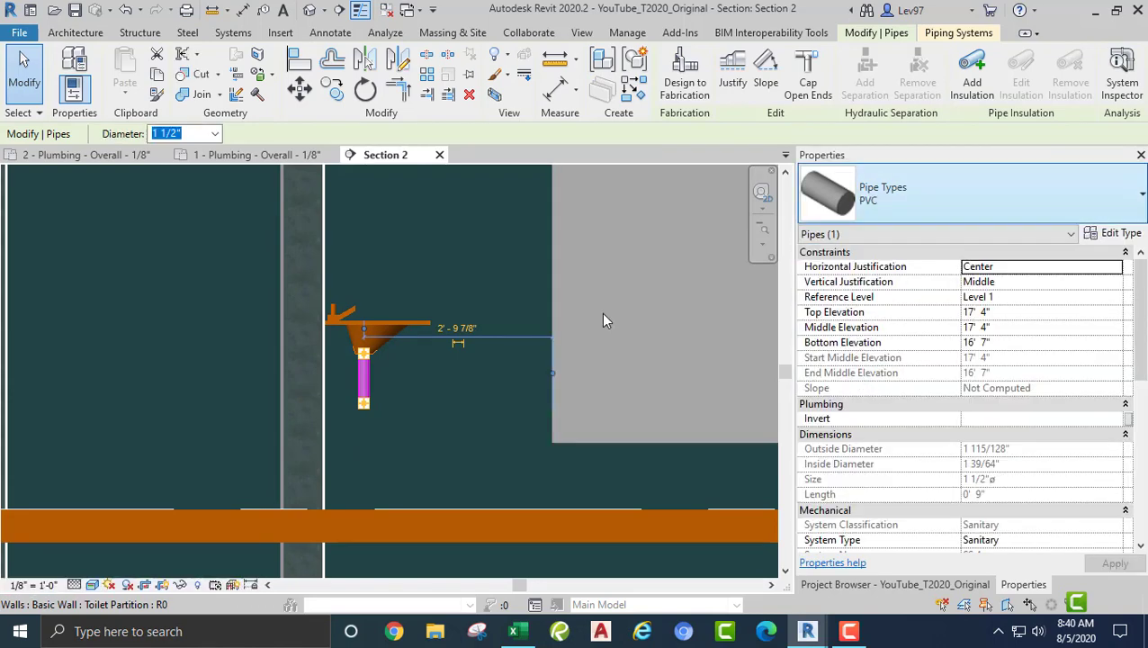
left_click(404, 436)
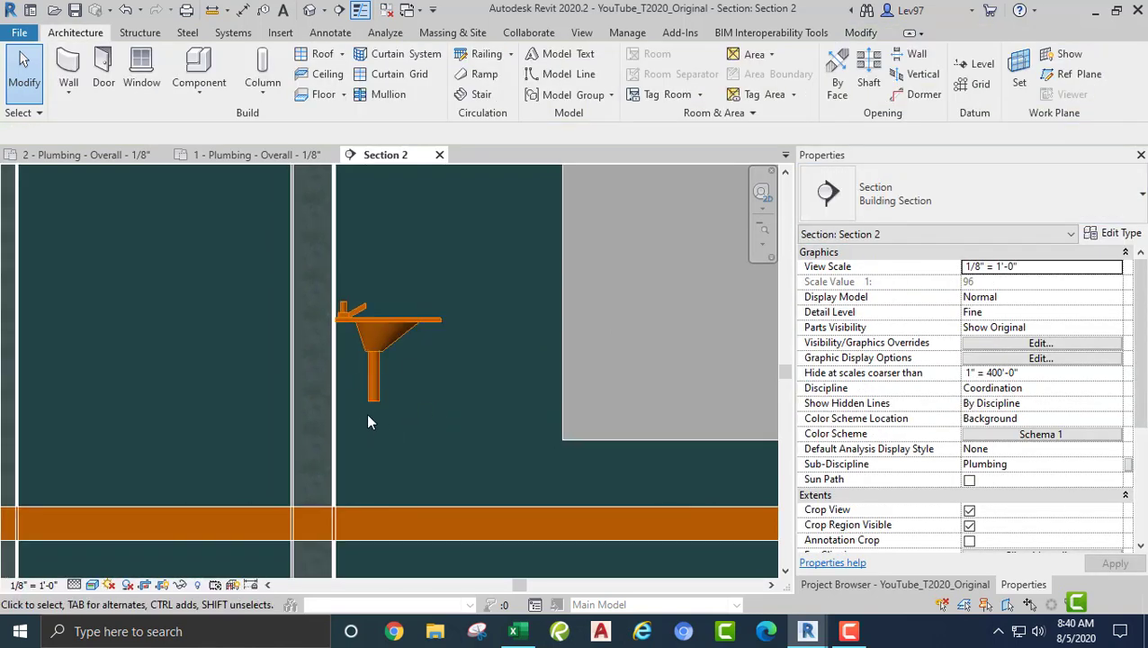
Step: Continue the PVC drain from its lower end horizontally into the wall and down through the floor to a 14' 3" elevation
left_click(375, 396)
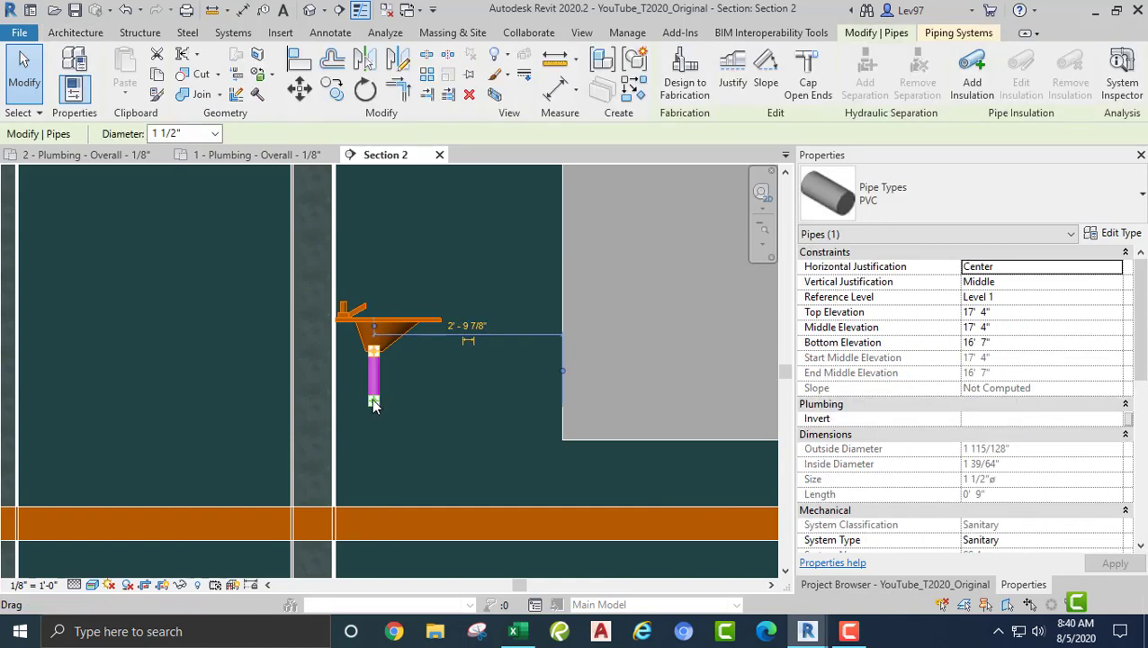
right_click(373, 400)
left_click(420, 245)
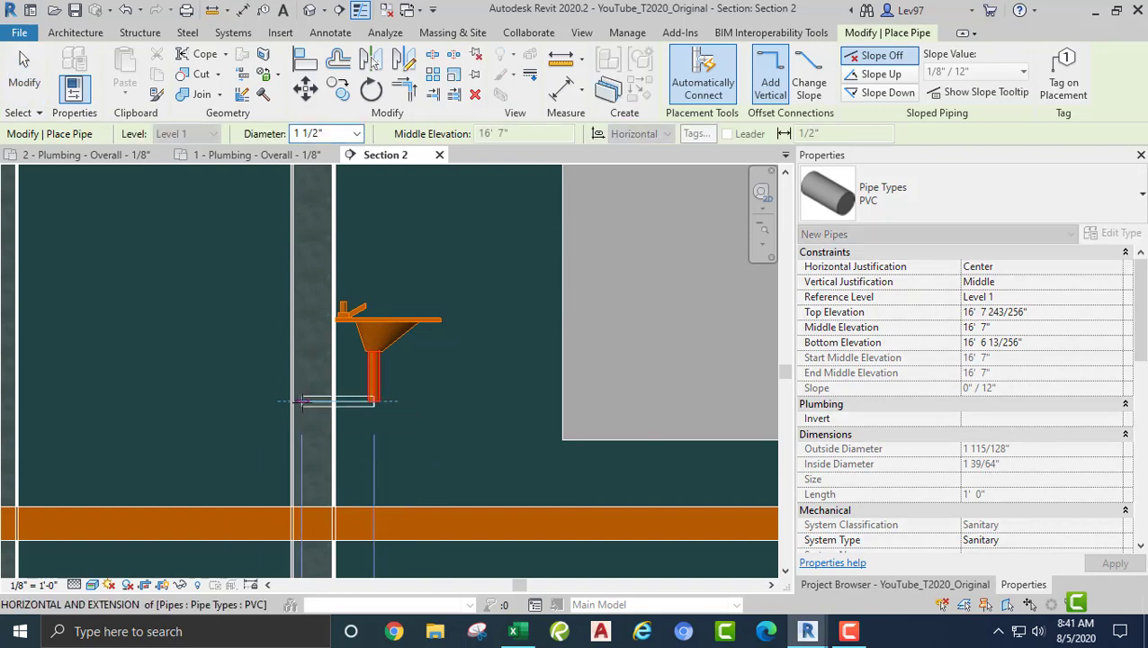
left_click(302, 486)
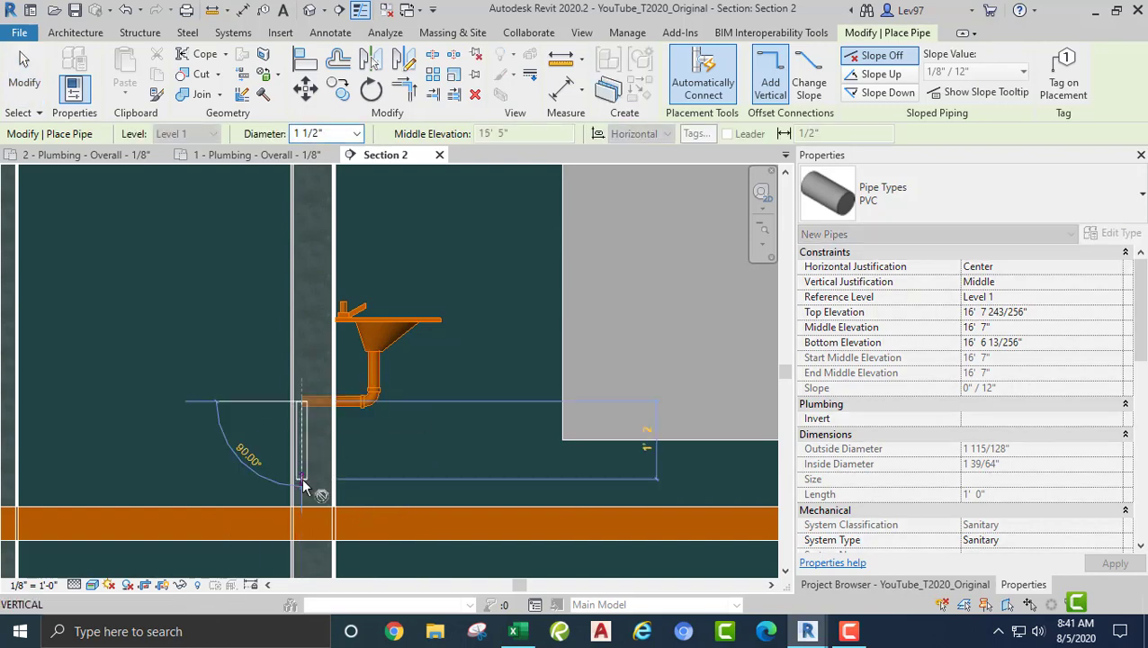
left_click(302, 553)
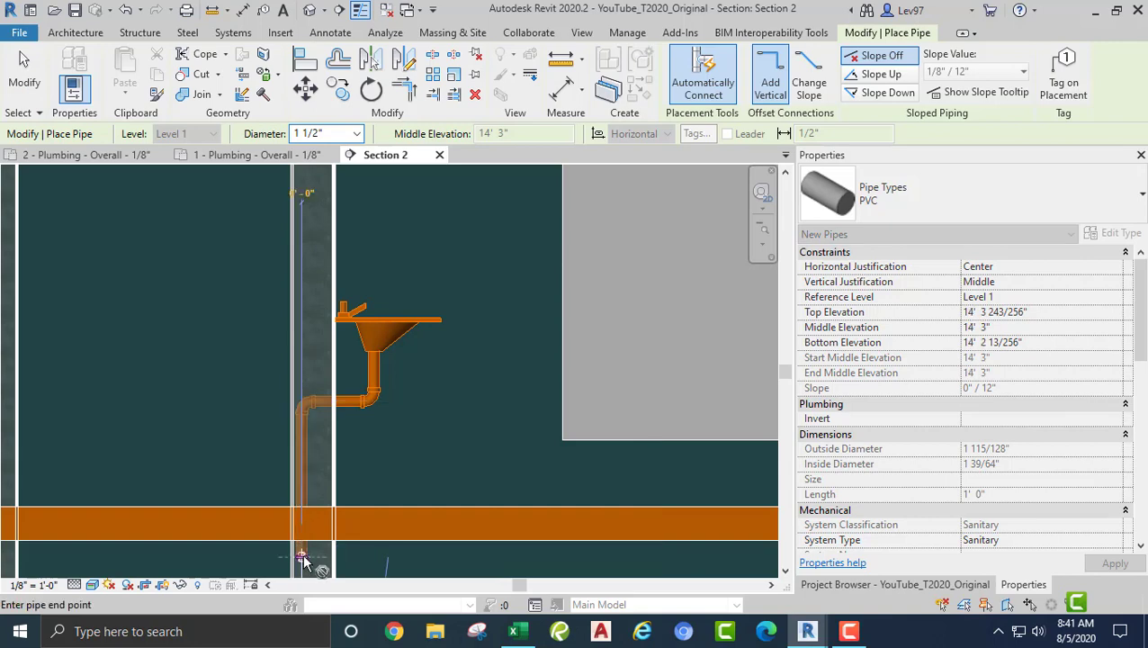
key("Escape")
key("Escape")
Step: Swap the elbow directly below the lavatory for the R20_Trap P - PVC - Sch 40 - DWV fitting, Standard type
scroll(429, 405, "up", 2)
middle_click_drag(429, 405, 466, 327)
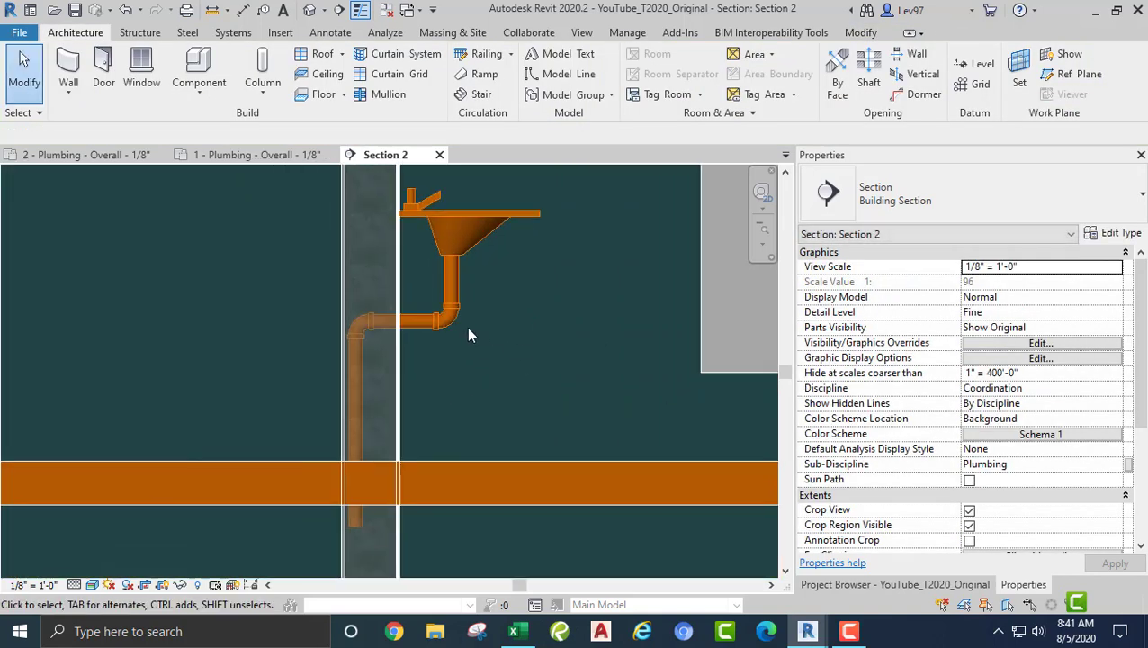
left_click(504, 342)
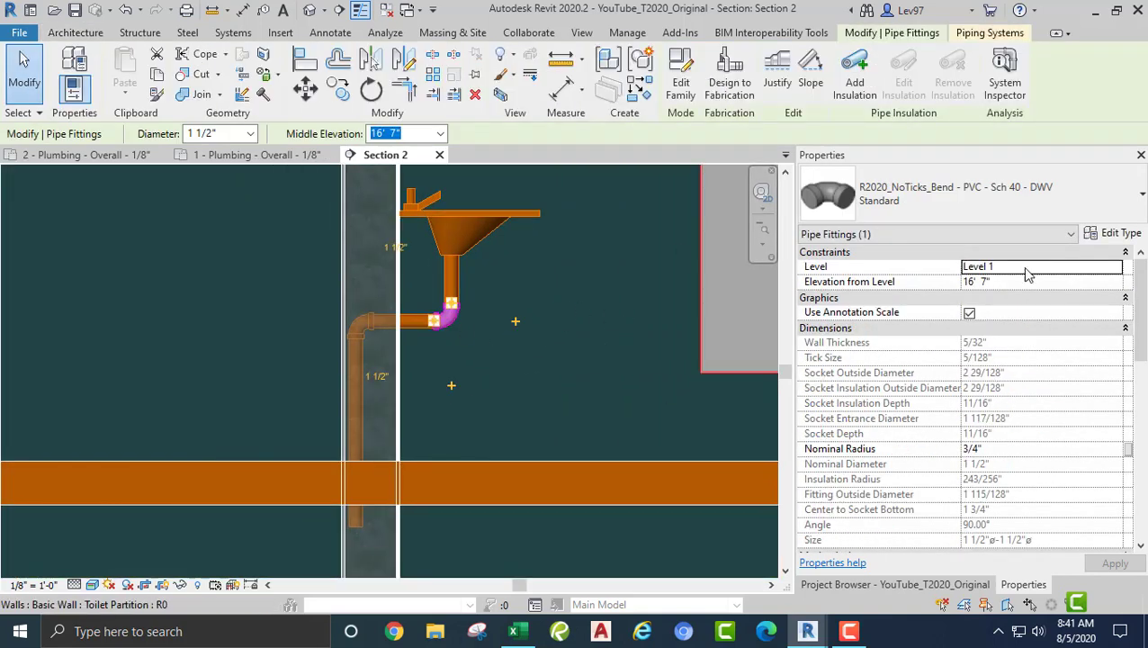
left_click(1022, 213)
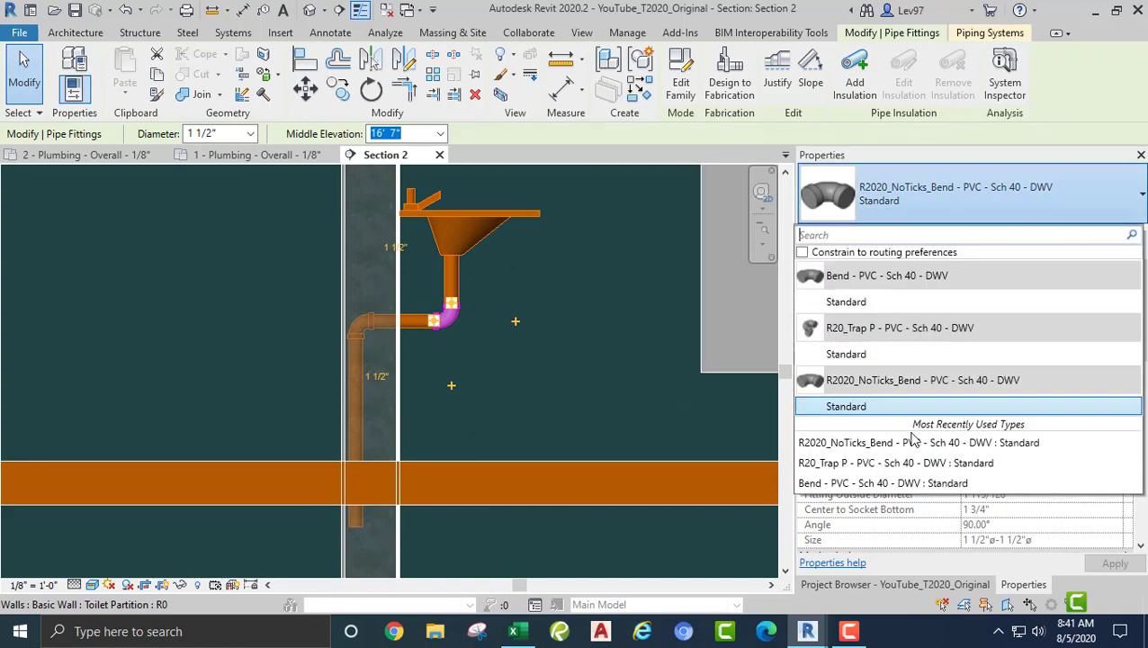
left_click(871, 354)
left_click(598, 377)
Step: Raise the short horizontal pipe between the trap and the wall elbow to a middle elevation of 17' 1 27/64"
scroll(599, 377, "up", 3)
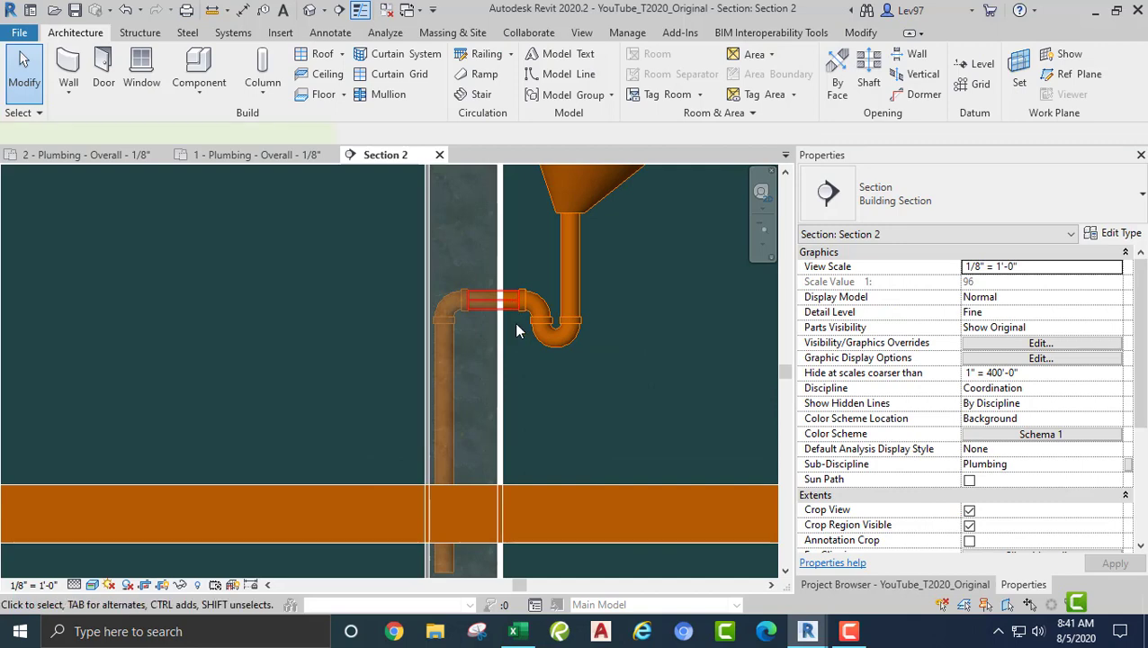
left_click(512, 306)
left_click_drag(509, 304, 595, 350)
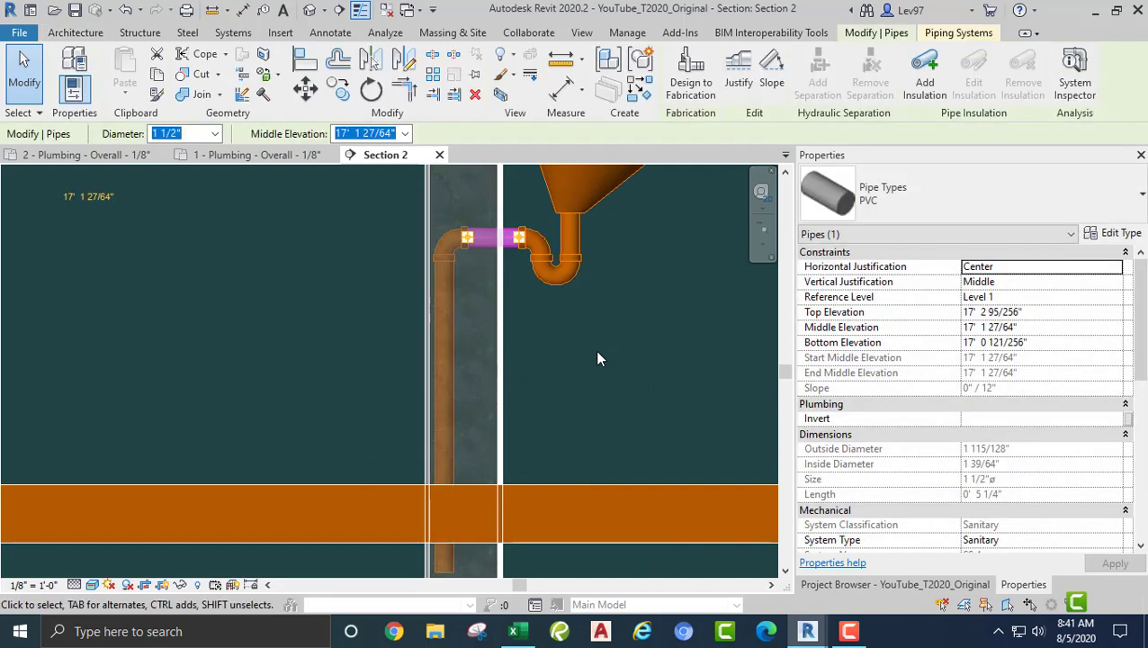
left_click(595, 350)
scroll(595, 362, "down", 3)
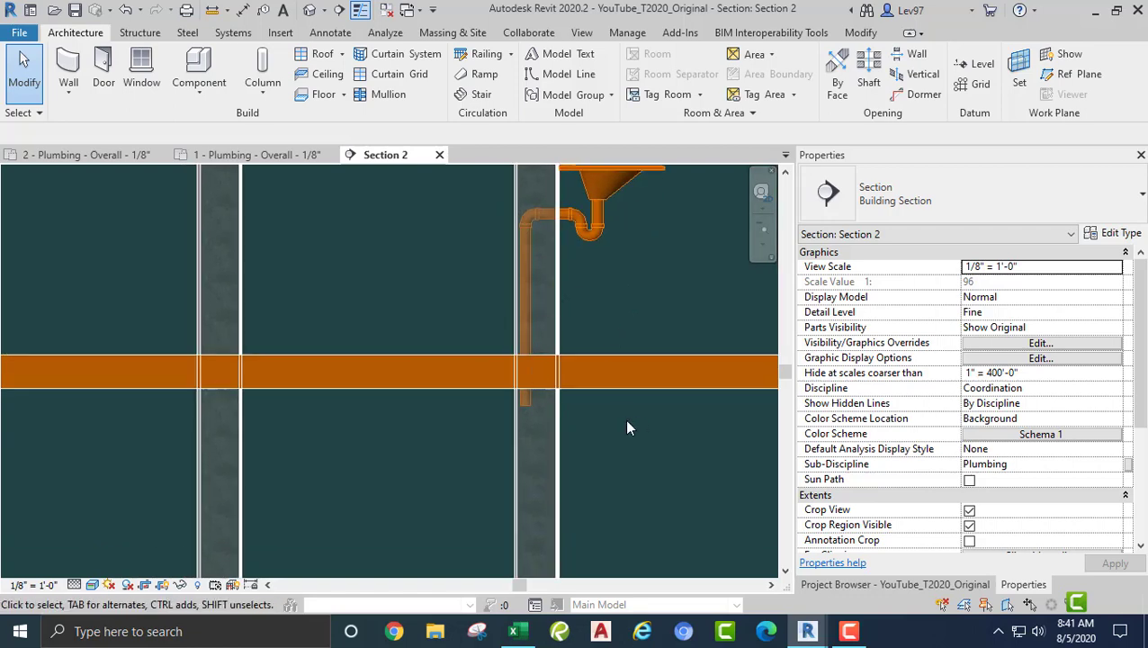
middle_click_drag(626, 285, 627, 200)
scroll(540, 330, "up", 3)
scroll(416, 171, "down", 2)
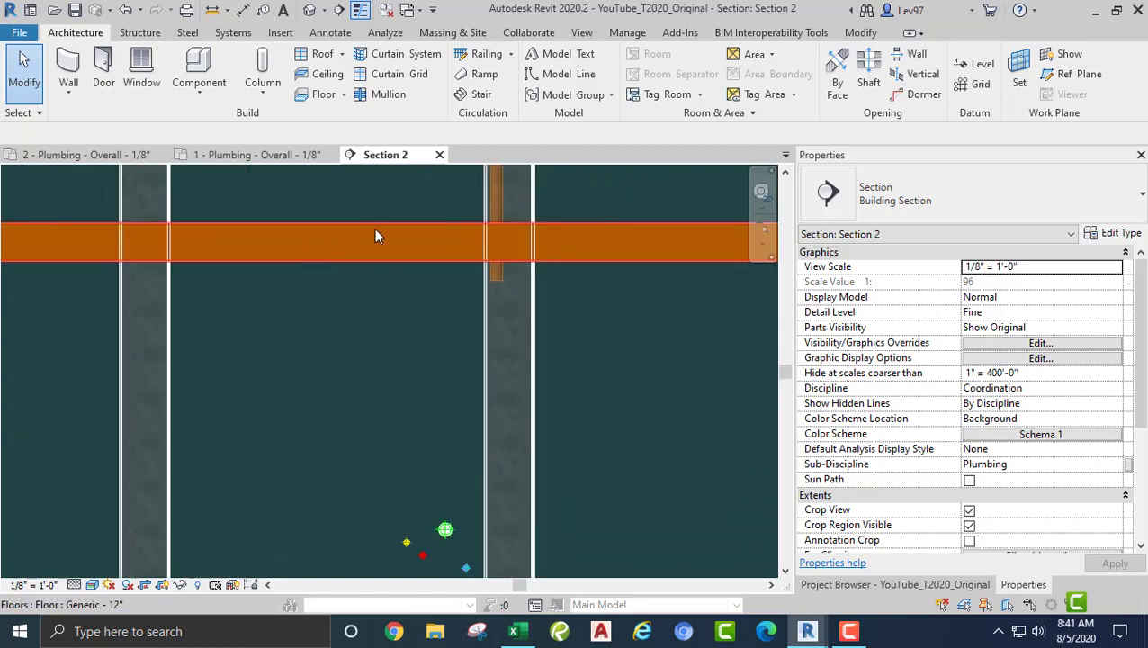
scroll(376, 232, "down", 1)
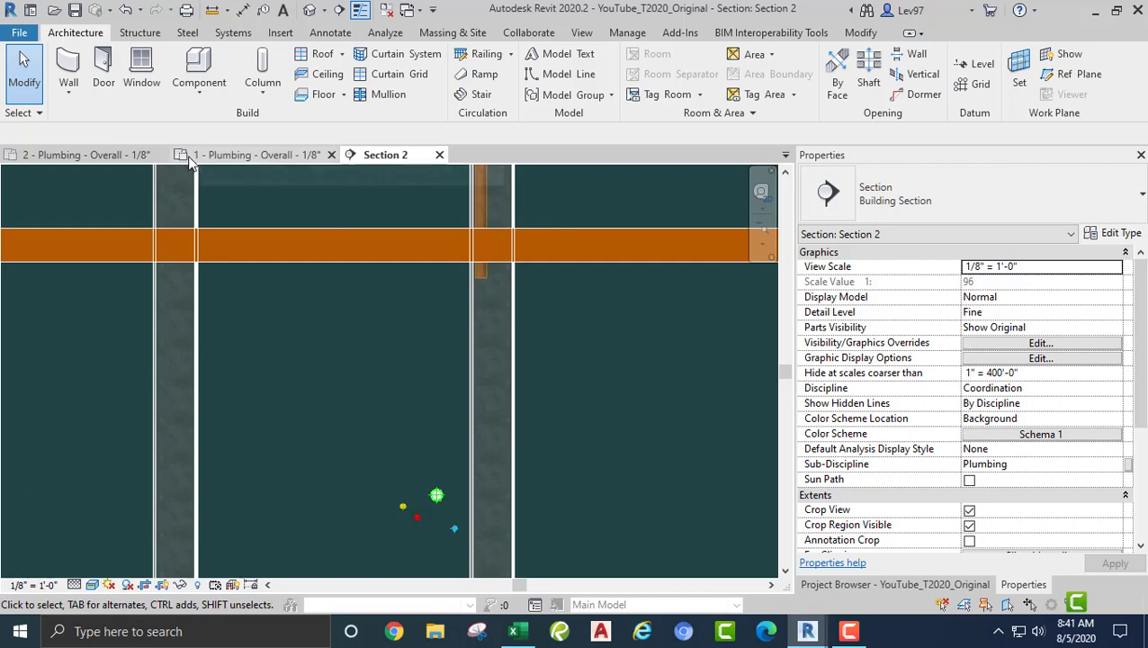
Step: In the 2 - Plumbing - Overall - 1/8" plan, shift the section line across to cut through the middle lower lavatory
left_click(94, 158)
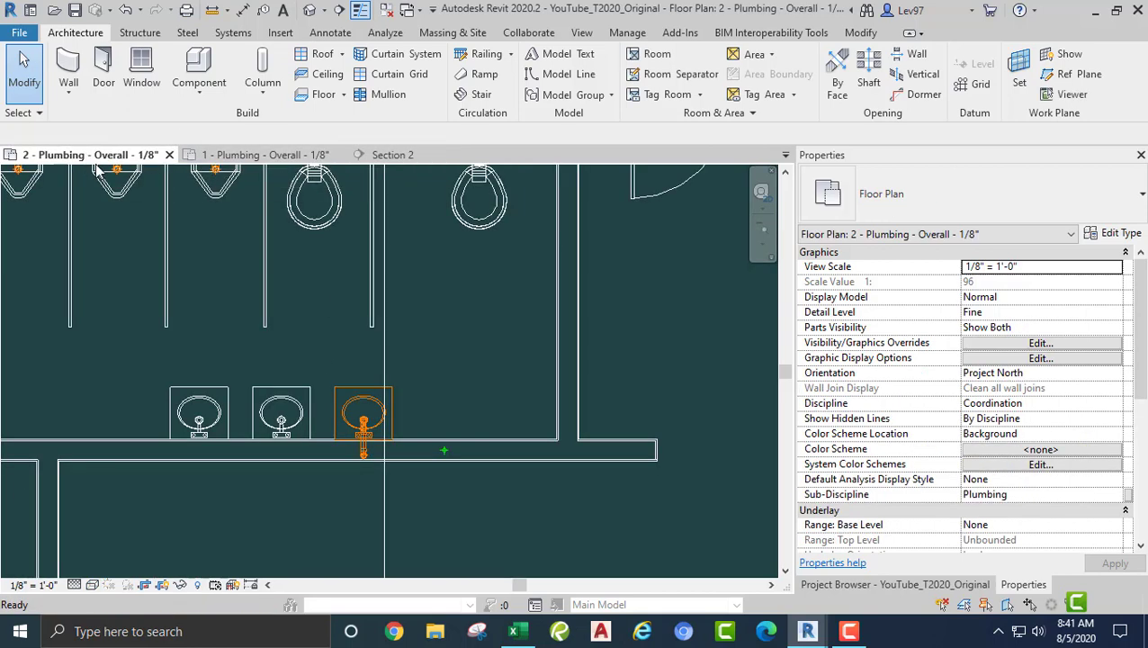
middle_click_drag(320, 347, 341, 362)
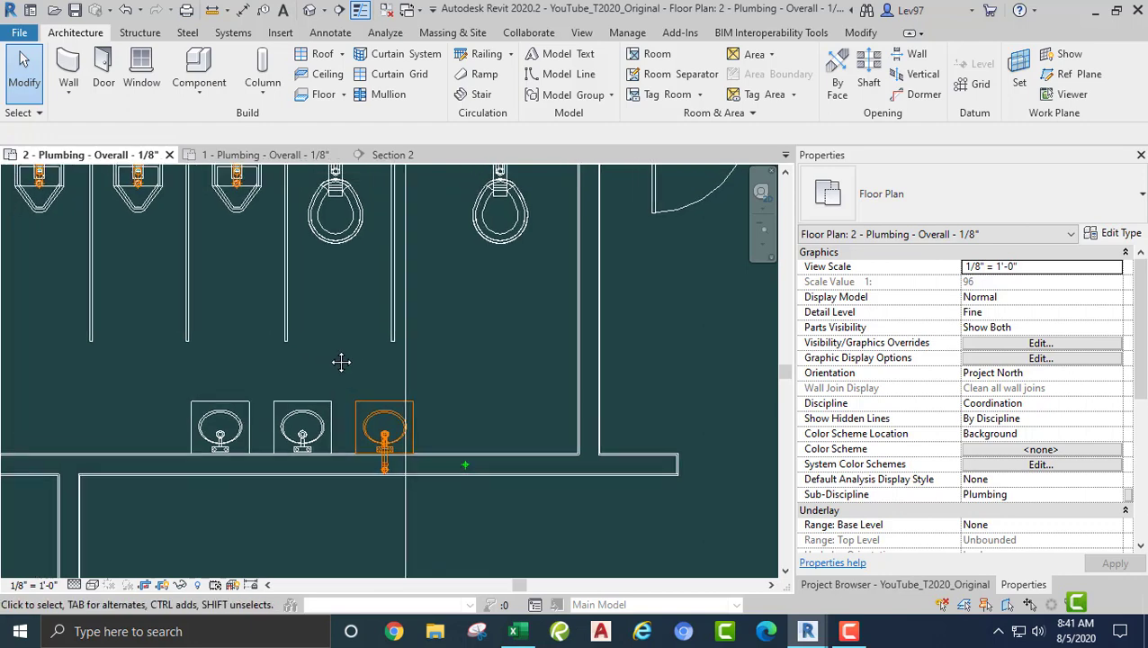
left_click(406, 378)
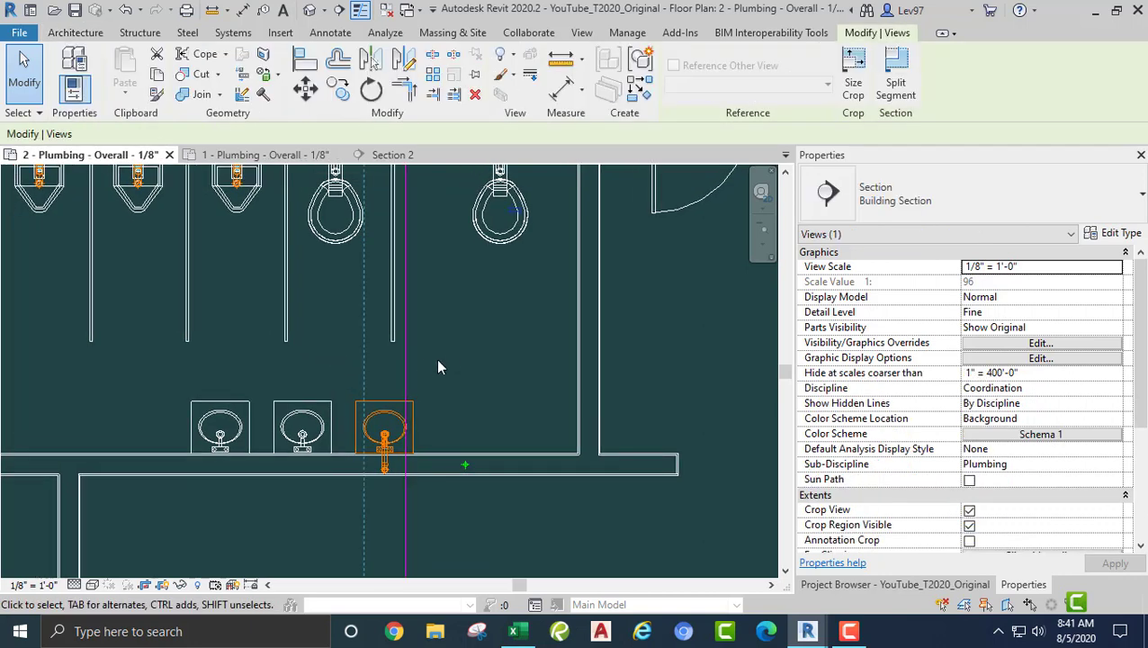
left_click_drag(407, 361, 323, 358)
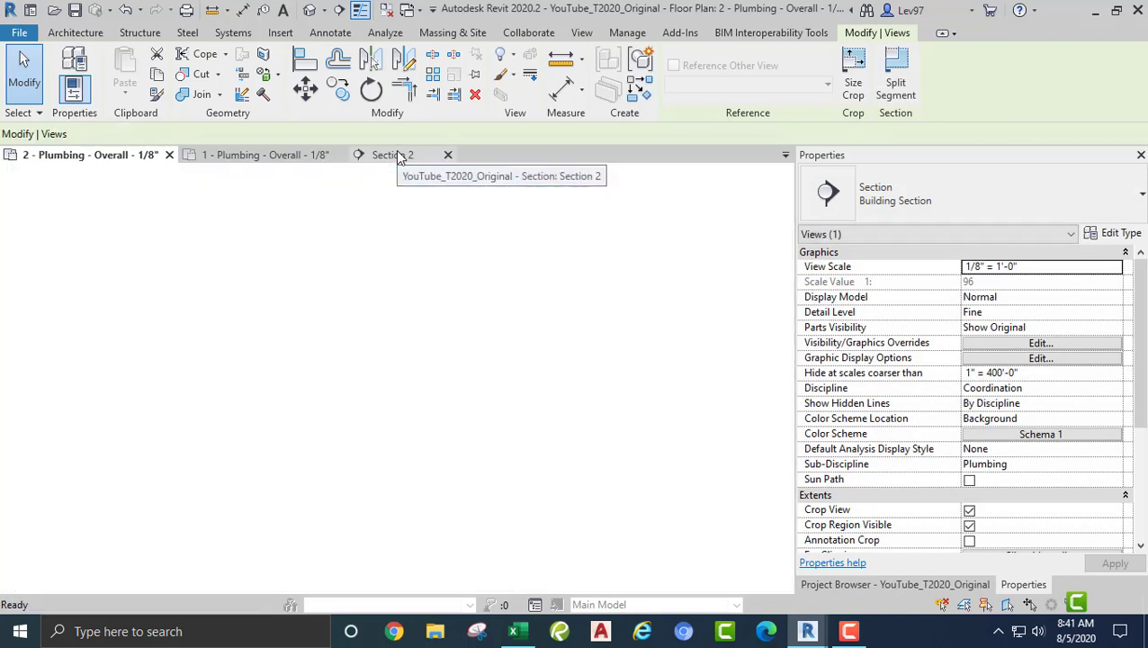
Step: Inspect the middle lavatory and its surroundings in the Section 2 view
left_click(401, 155)
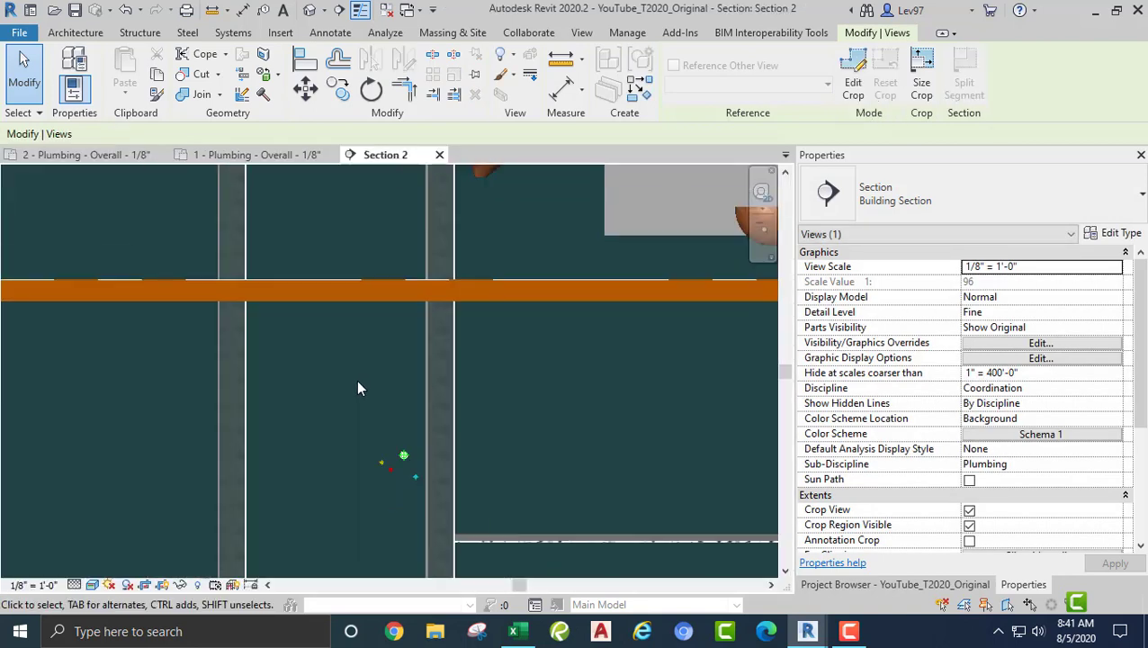
middle_click_drag(380, 194, 340, 382)
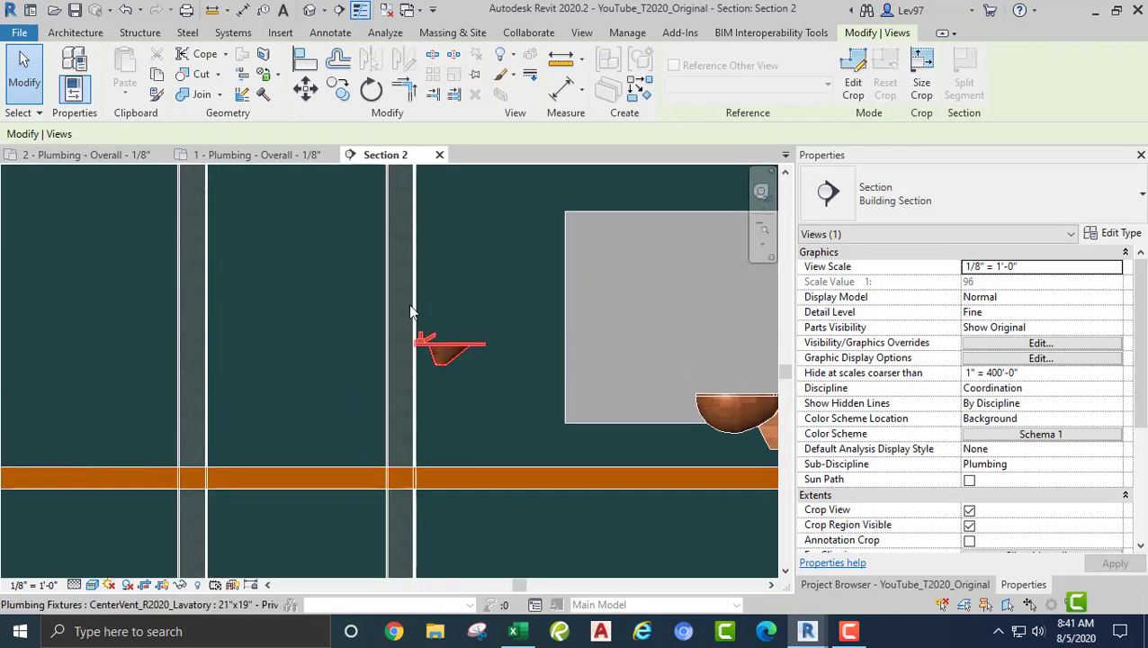
left_click(267, 221)
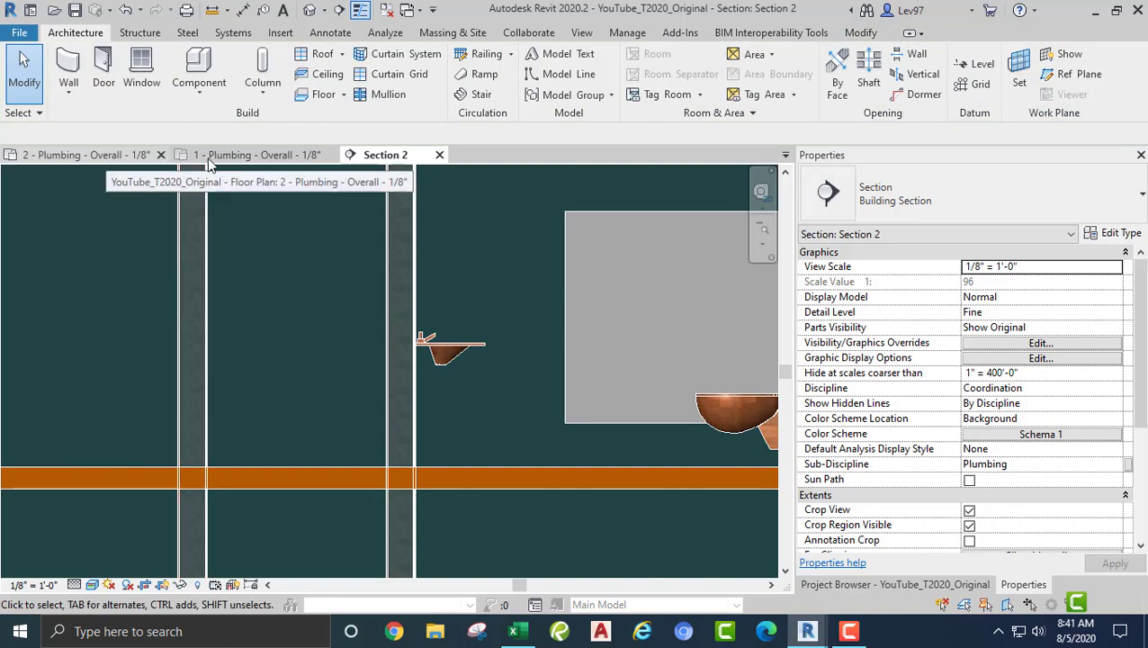
Step: Check the properties of the middle and rightmost lower lavatories in the level 2 overall plan and open the lavatory family
left_click(104, 154)
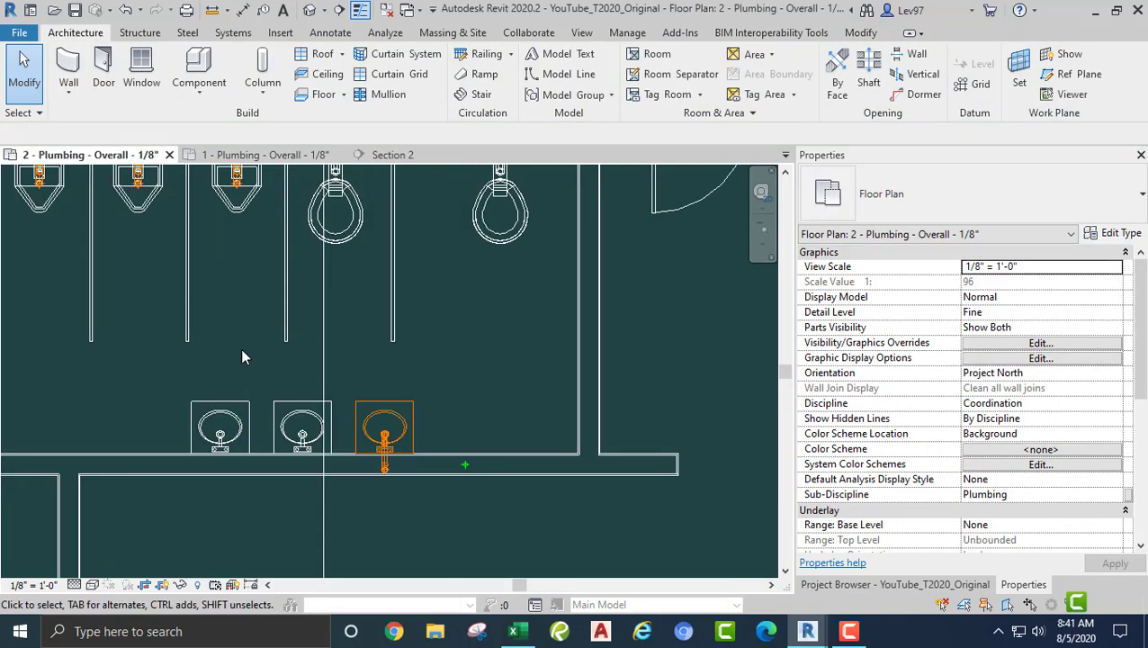
left_click(303, 414)
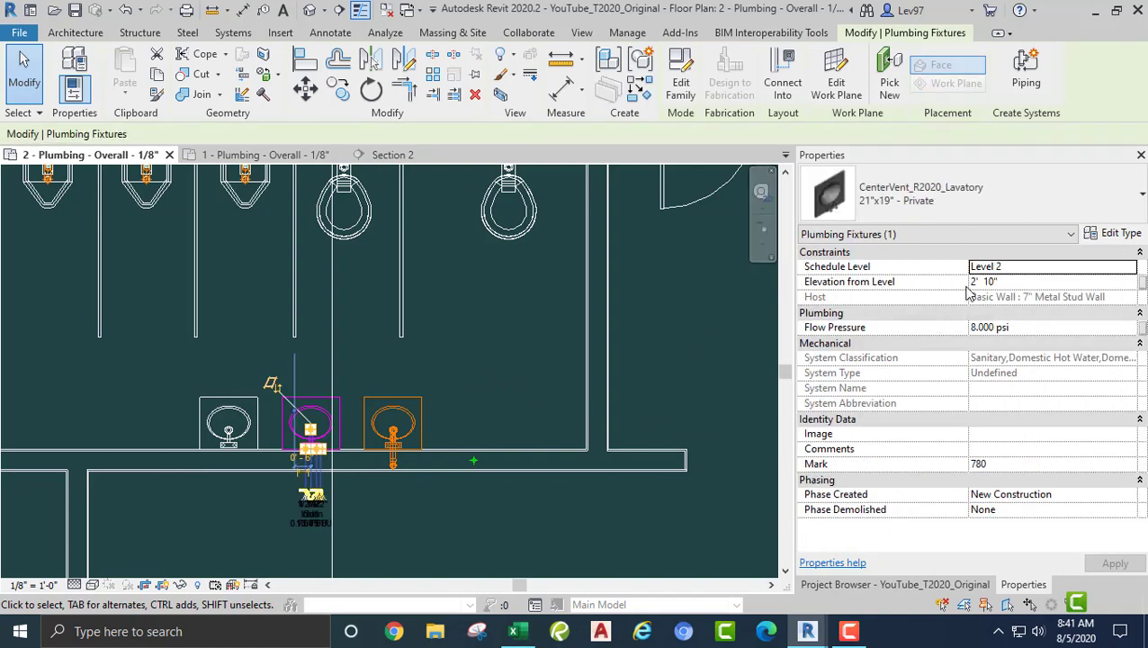
left_click(427, 382)
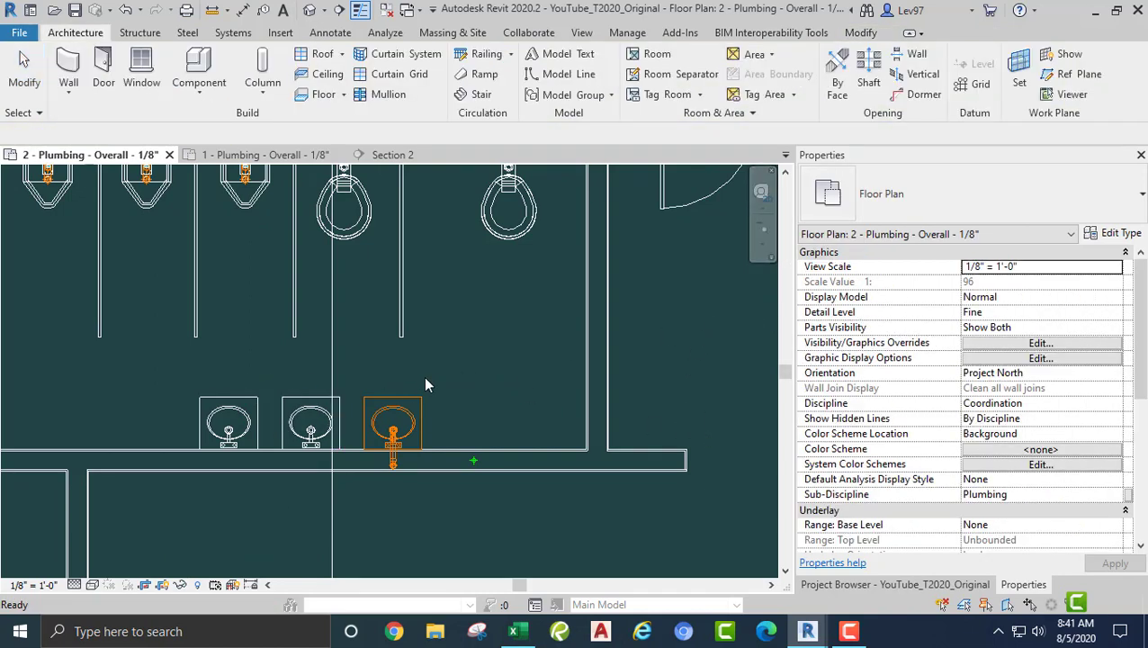
left_click(424, 407)
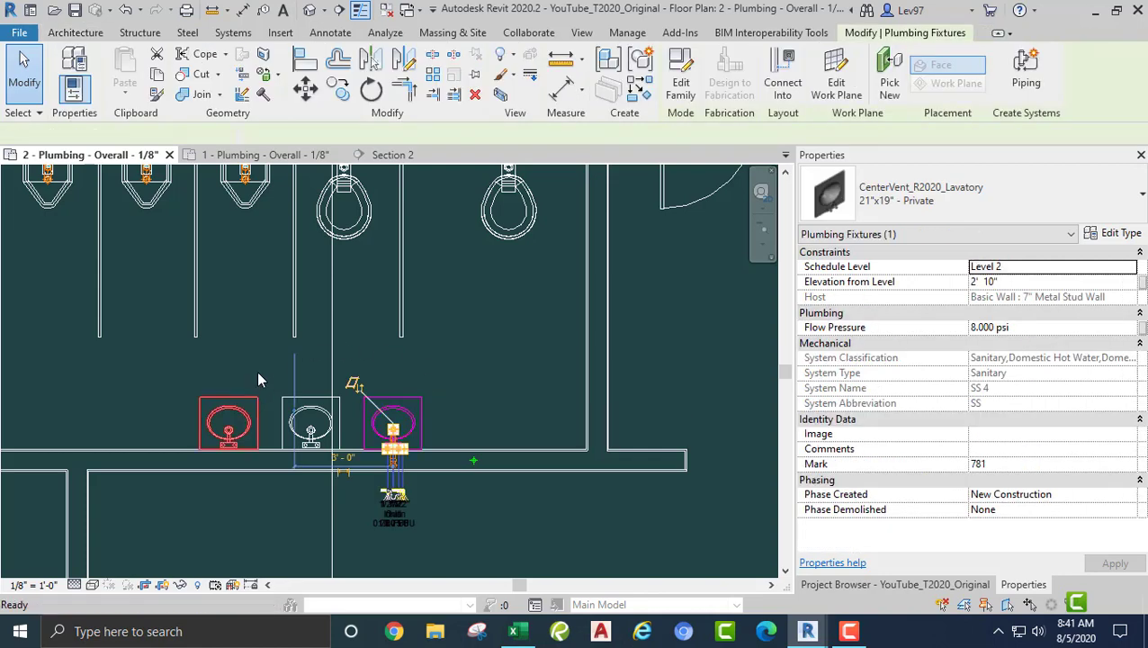
double_click(257, 370)
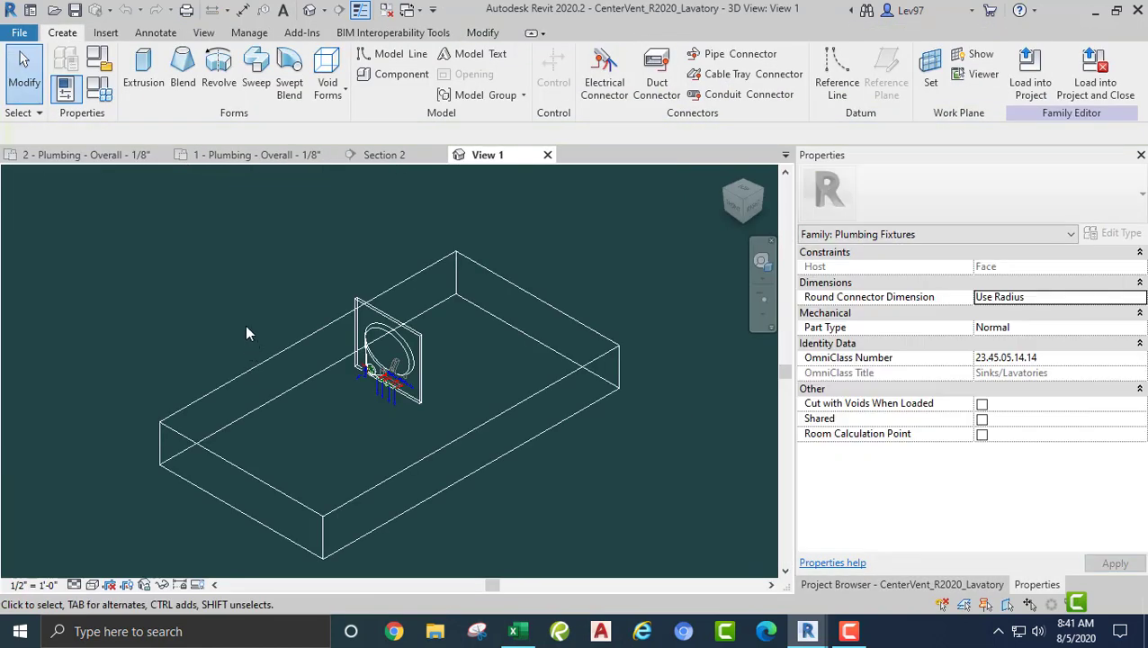
Step: Close the lavatory family without saving changes and return to the Section 2 view
left_click(547, 155)
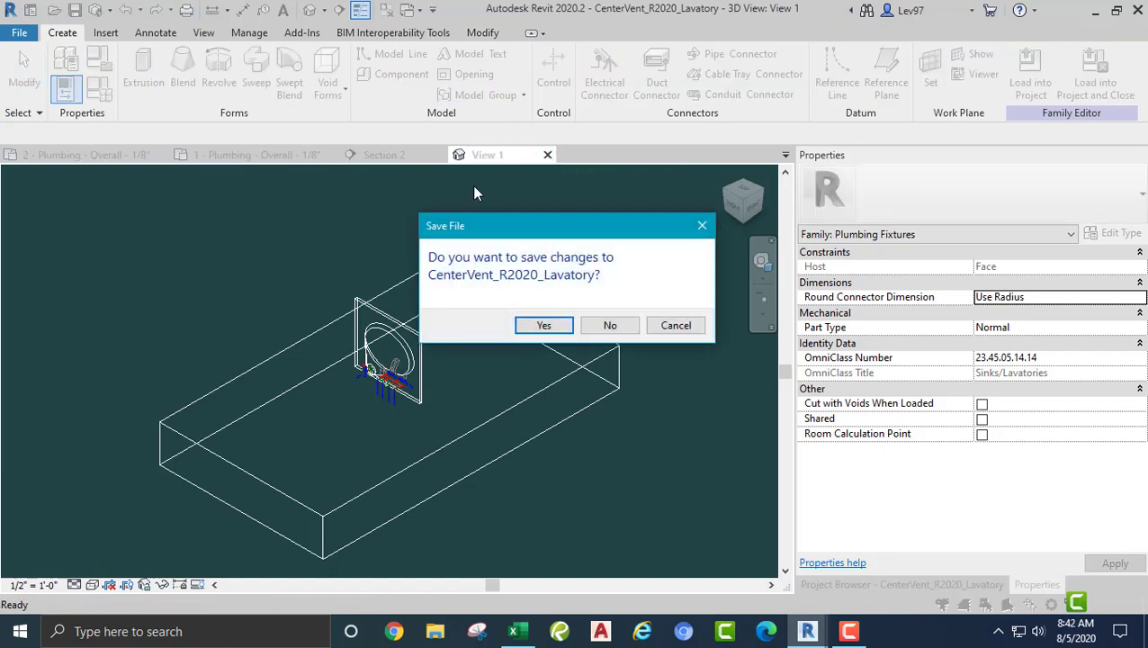
left_click(612, 326)
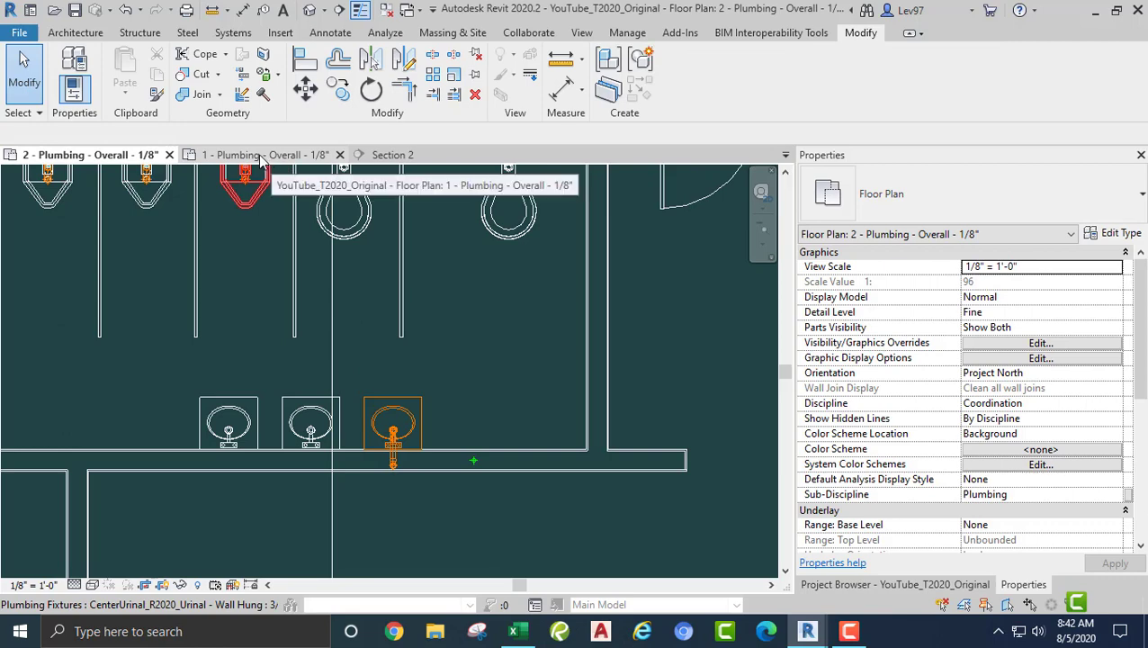
left_click(393, 156)
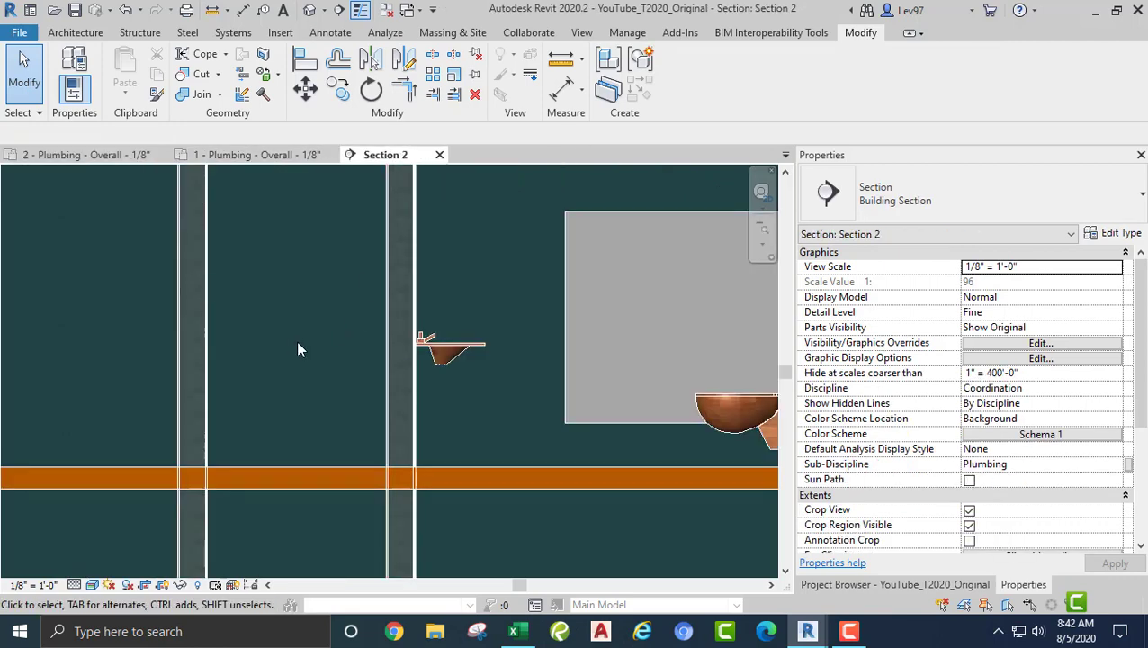
Step: Draw a 1 1/2" PVC pipe from the middle lavatory's drain down to about 16' 8 3/4", across into the wall, then down to about 15' 5"
middle_click_drag(298, 342, 261, 268)
scroll(434, 337, "down", 1)
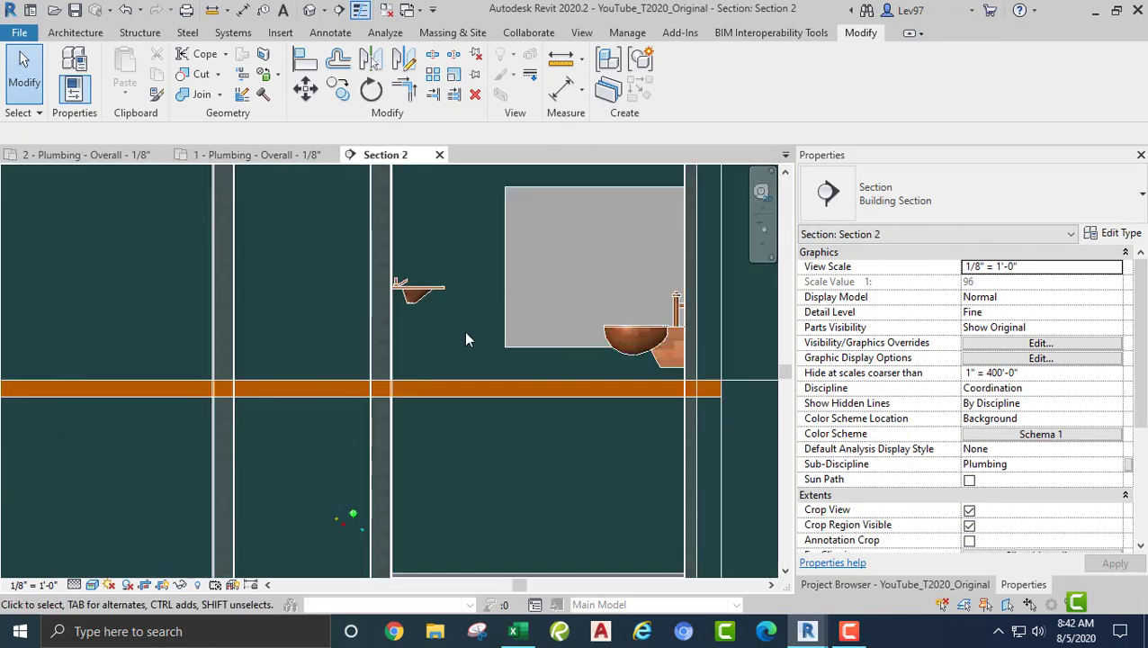
scroll(477, 347, "up", 3)
left_click(524, 334)
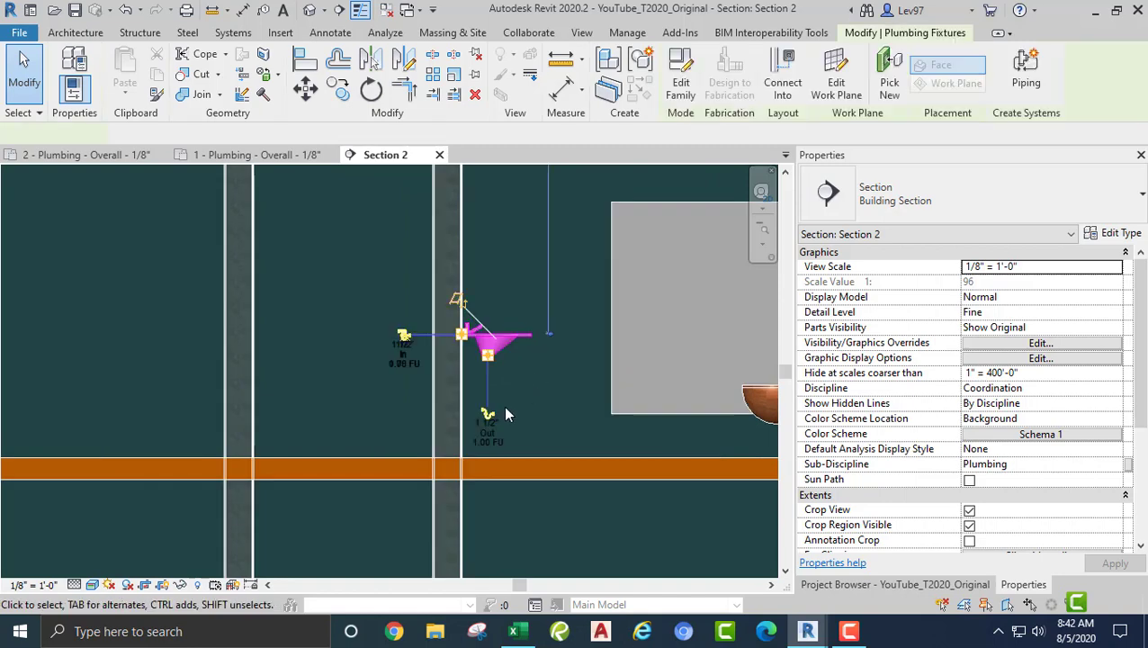
left_click(487, 419)
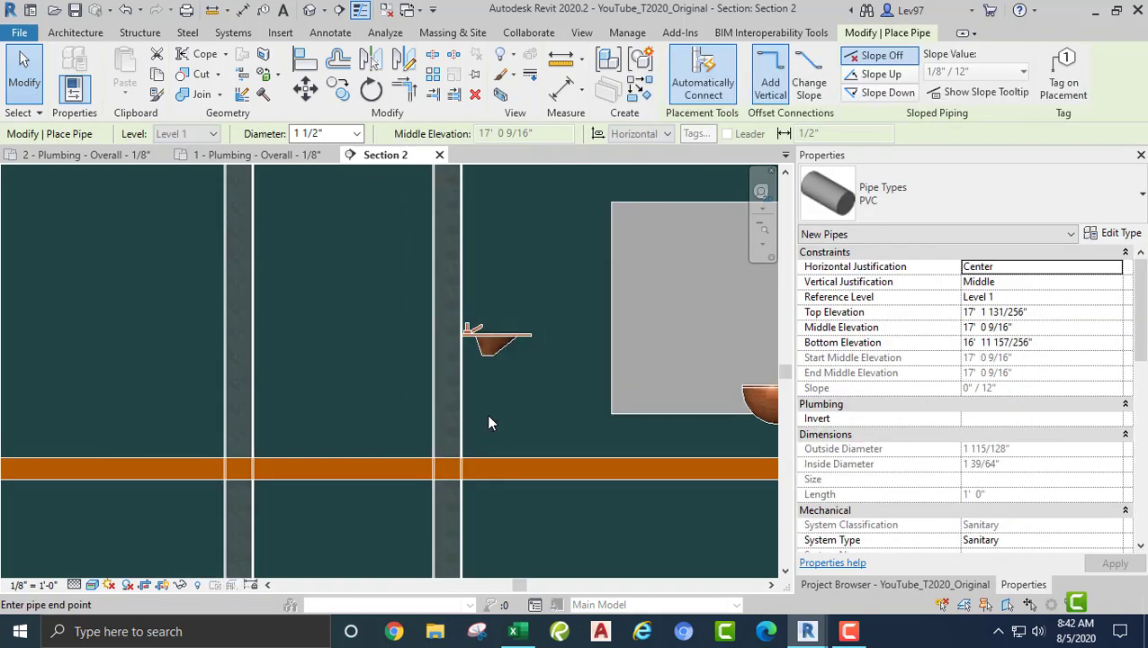
scroll(487, 383, "up", 1)
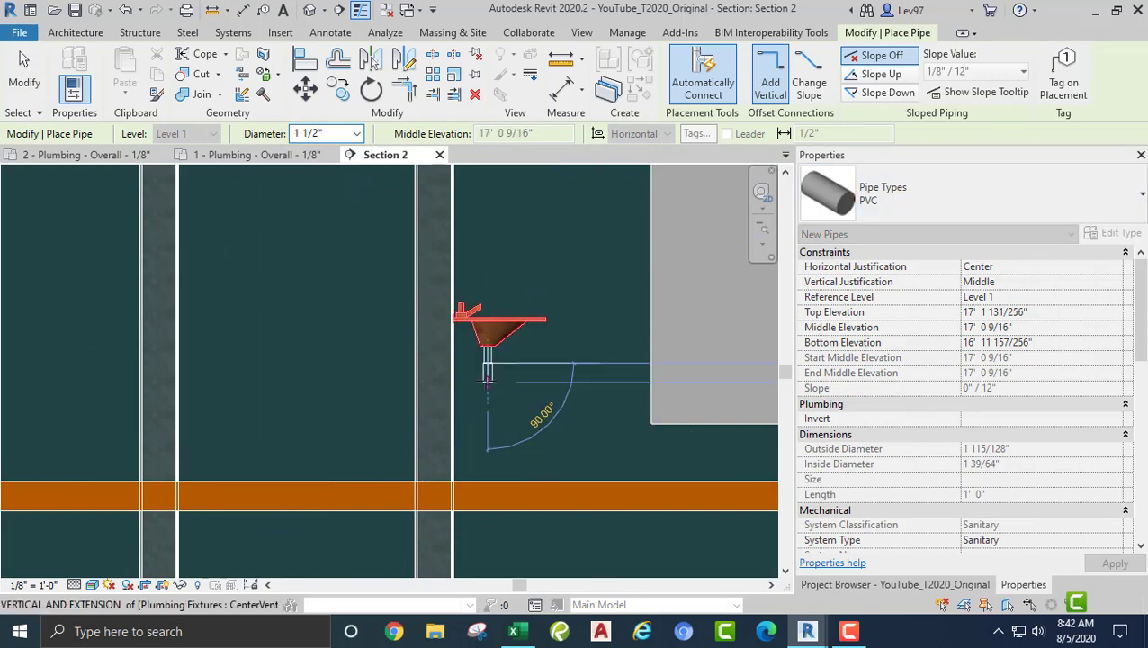
scroll(487, 379, "up", 1)
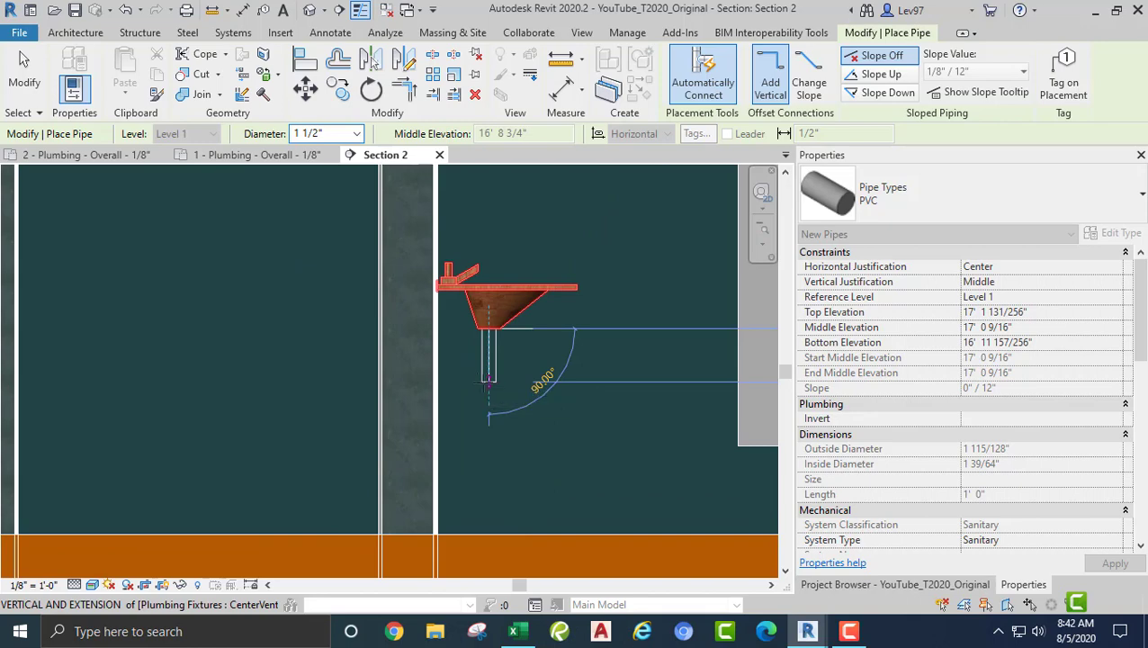
left_click(487, 380)
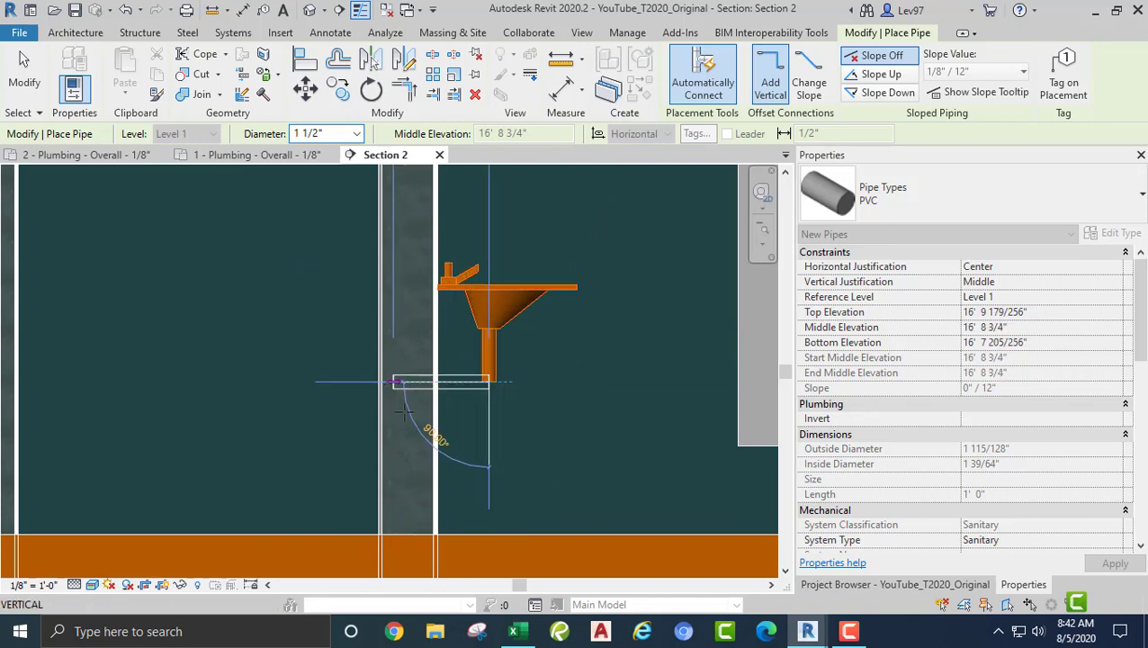
middle_click_drag(400, 497, 434, 308)
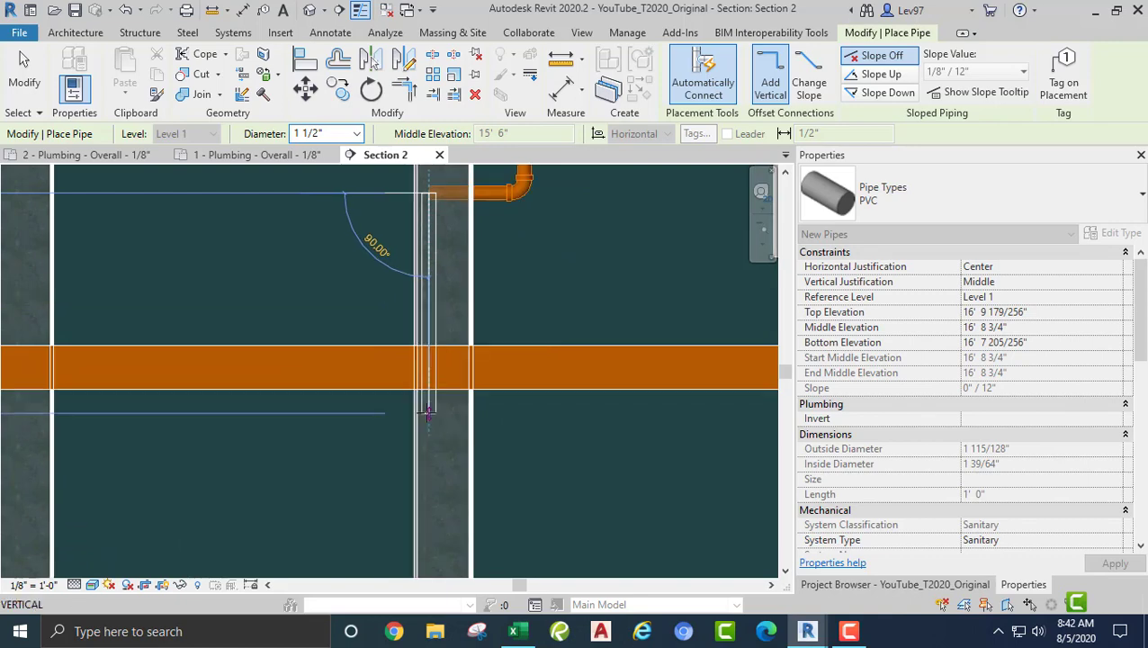
left_click(428, 306)
key("Escape")
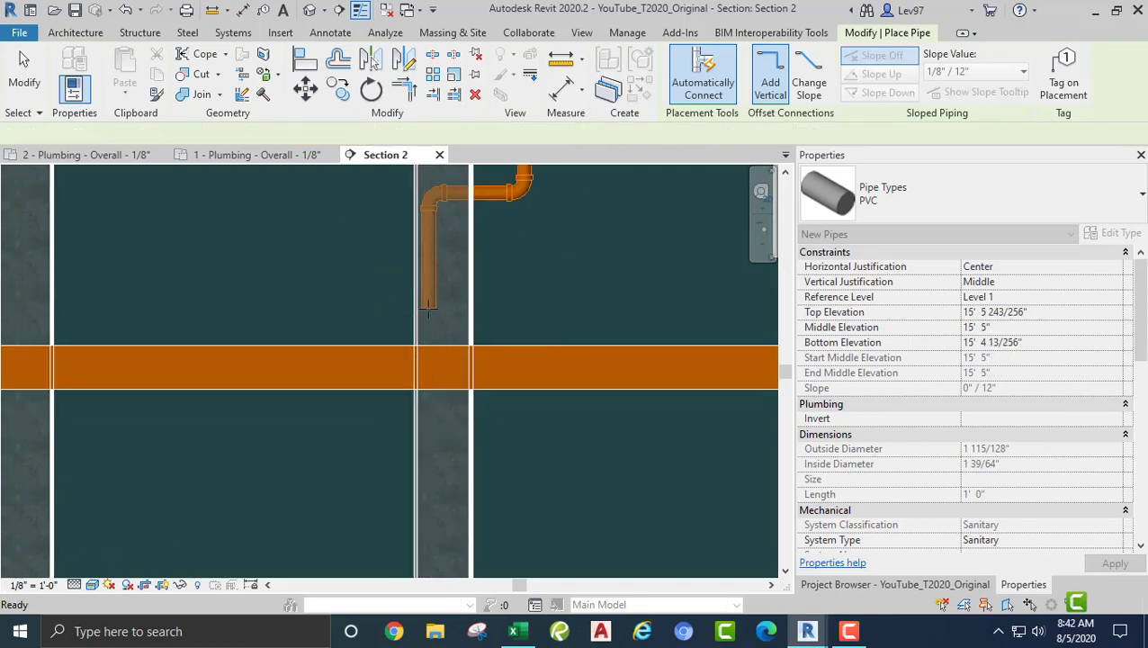
key("Escape")
Step: Change the bend directly beneath the middle lavatory to the P-trap fitting
middle_click_drag(556, 266, 538, 374)
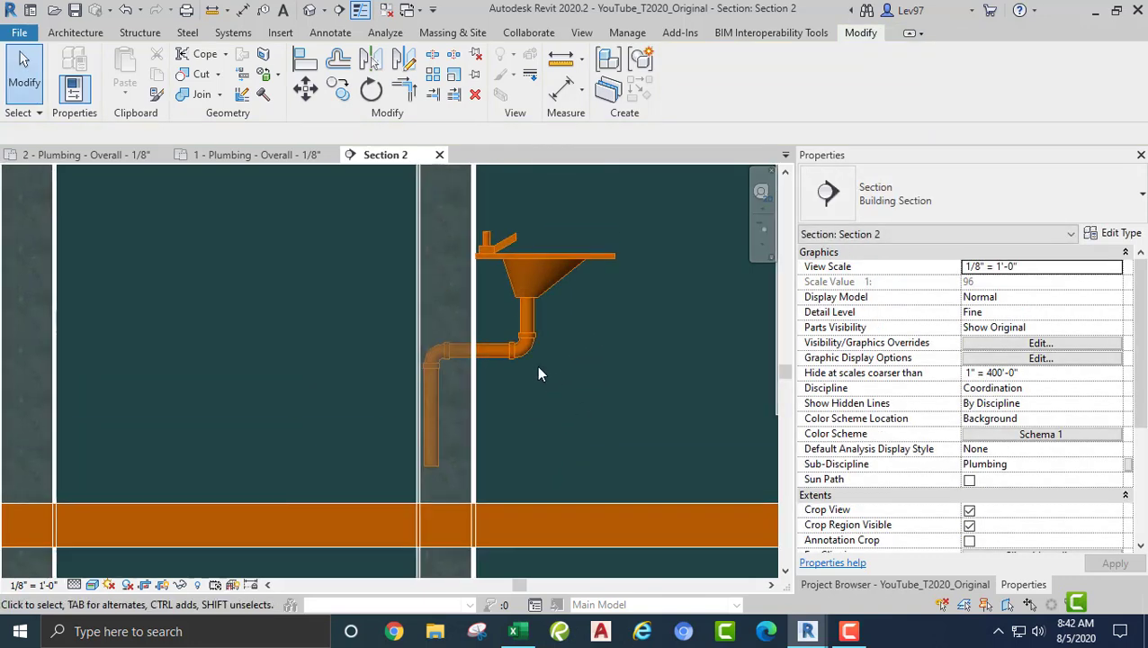
left_click(523, 357)
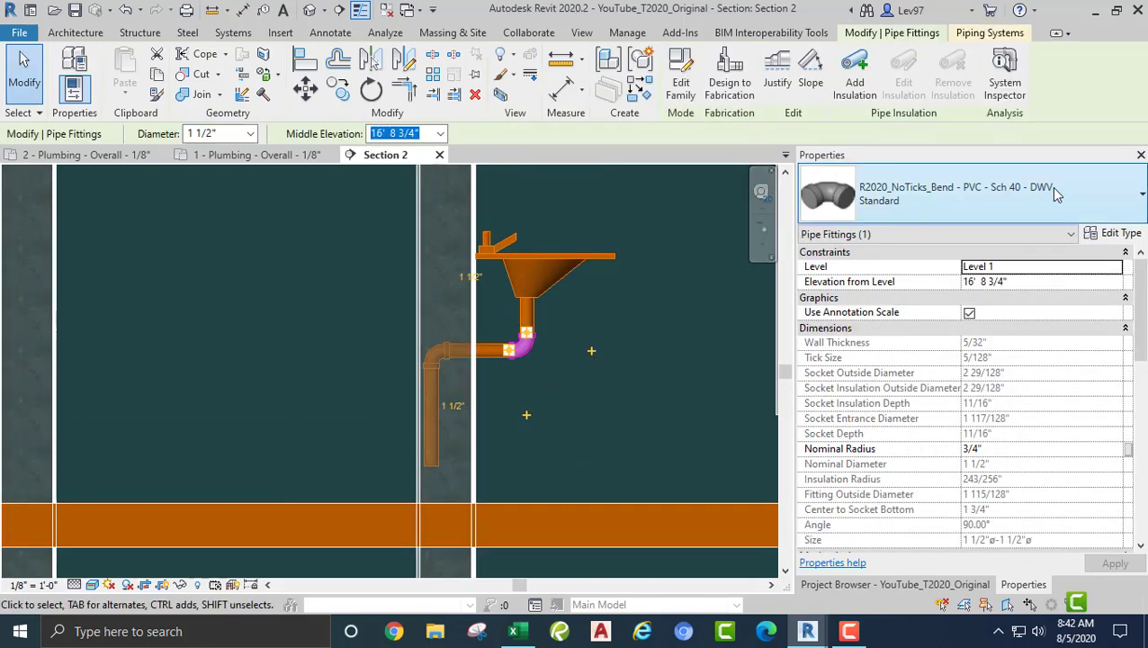
left_click(1055, 200)
left_click(869, 357)
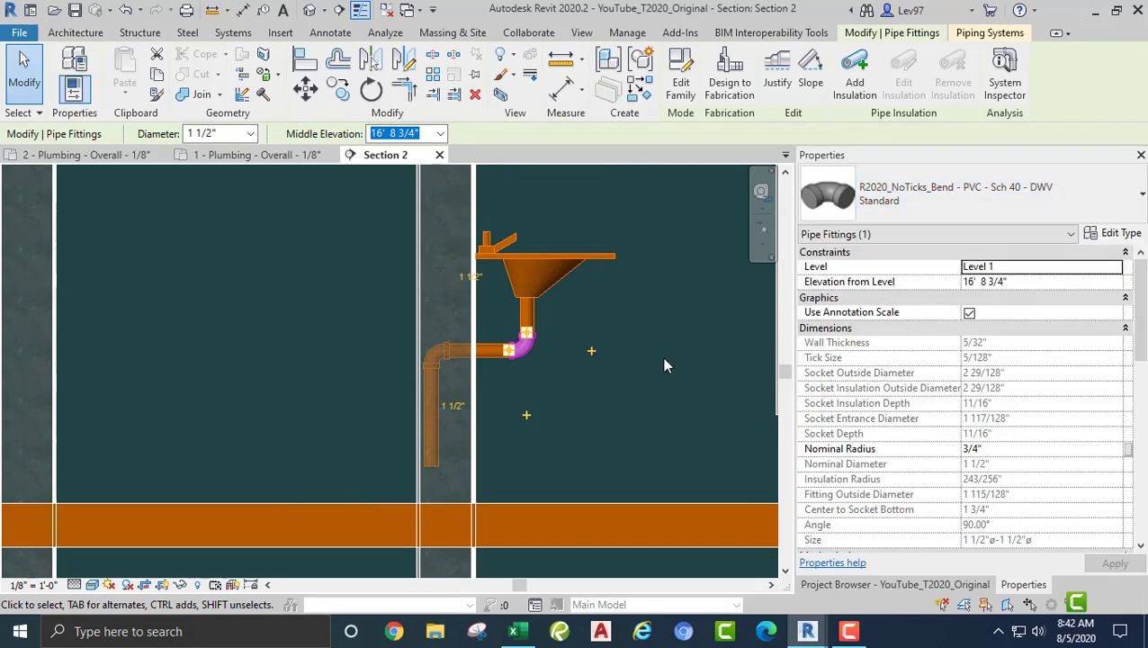
left_click(626, 360)
Step: Move the horizontal pipe between the middle lavatory's P-trap and the wall elbow up, closer to the basin
scroll(487, 360, "up", 3)
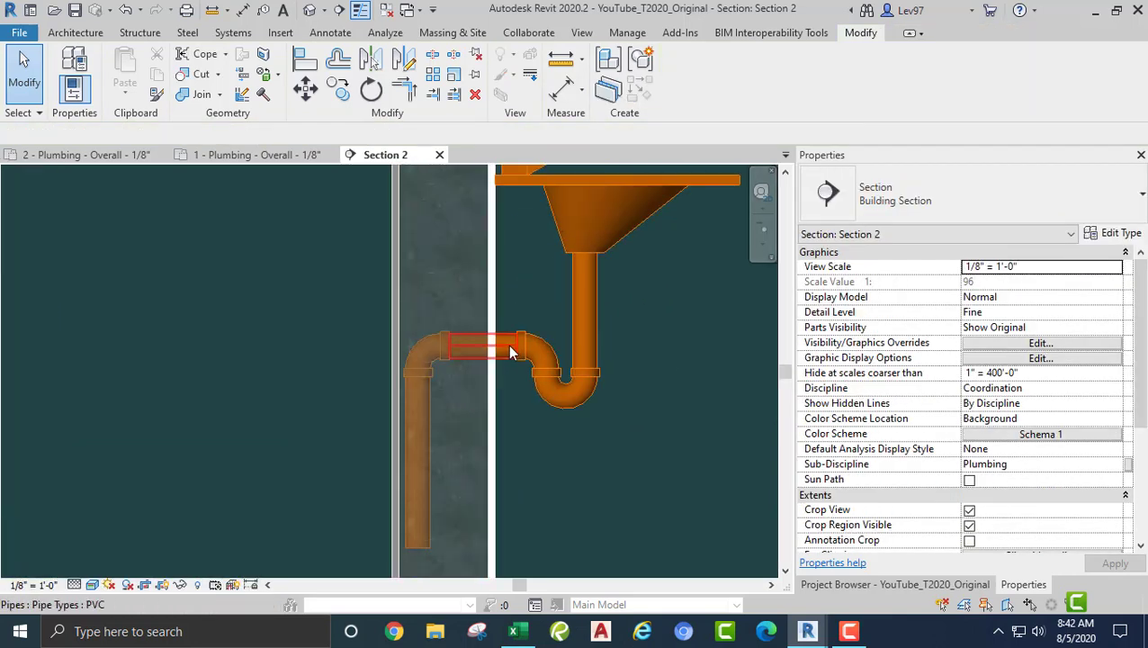
left_click(508, 354)
left_click_drag(508, 354, 506, 291)
left_click(566, 369)
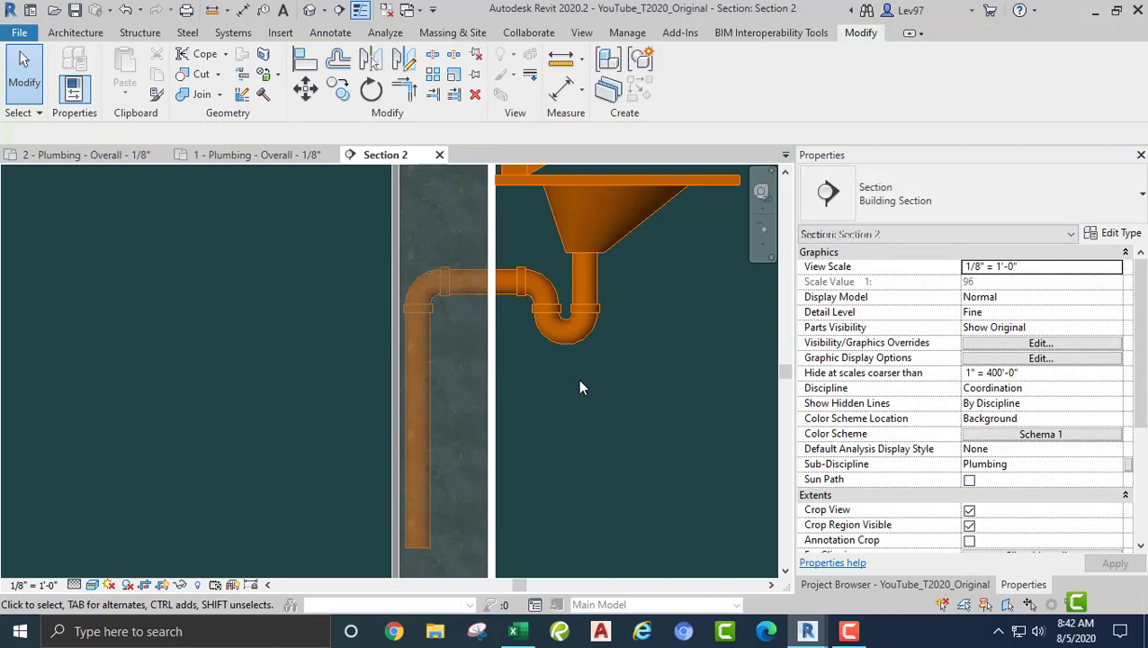
middle_click_drag(579, 382, 642, 301)
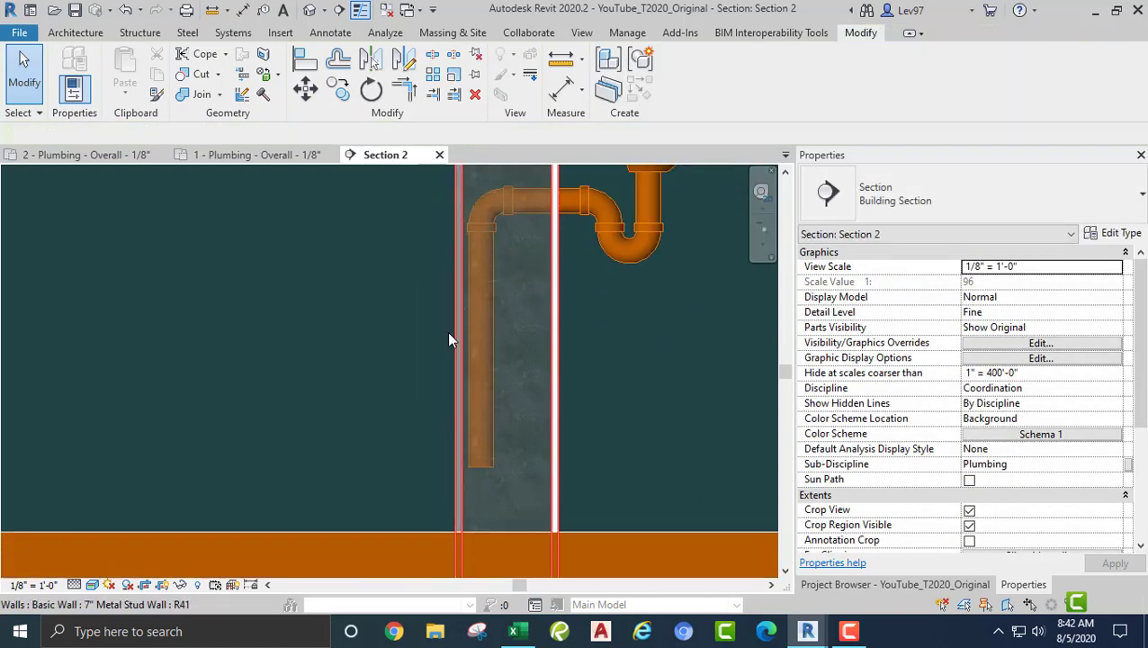
Step: In the 2 - Plumbing - Overall - 1/8" plan, shift the section line across to cut through the leftmost lower lavatory
left_click(128, 155)
middle_click_drag(556, 327, 651, 283)
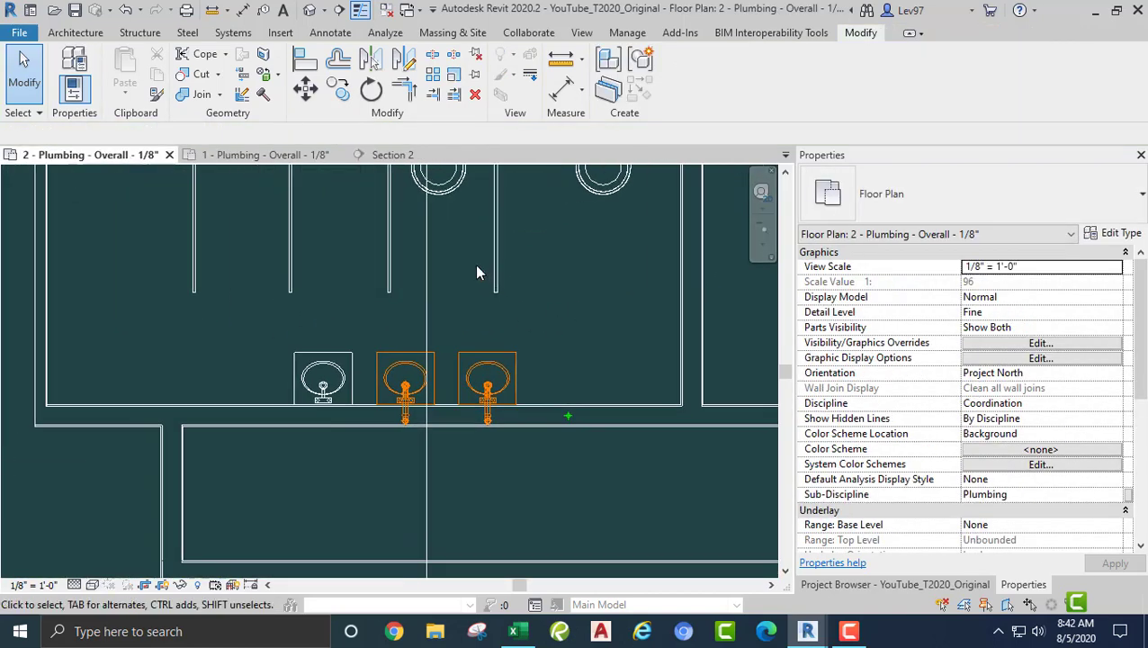
left_click(427, 308)
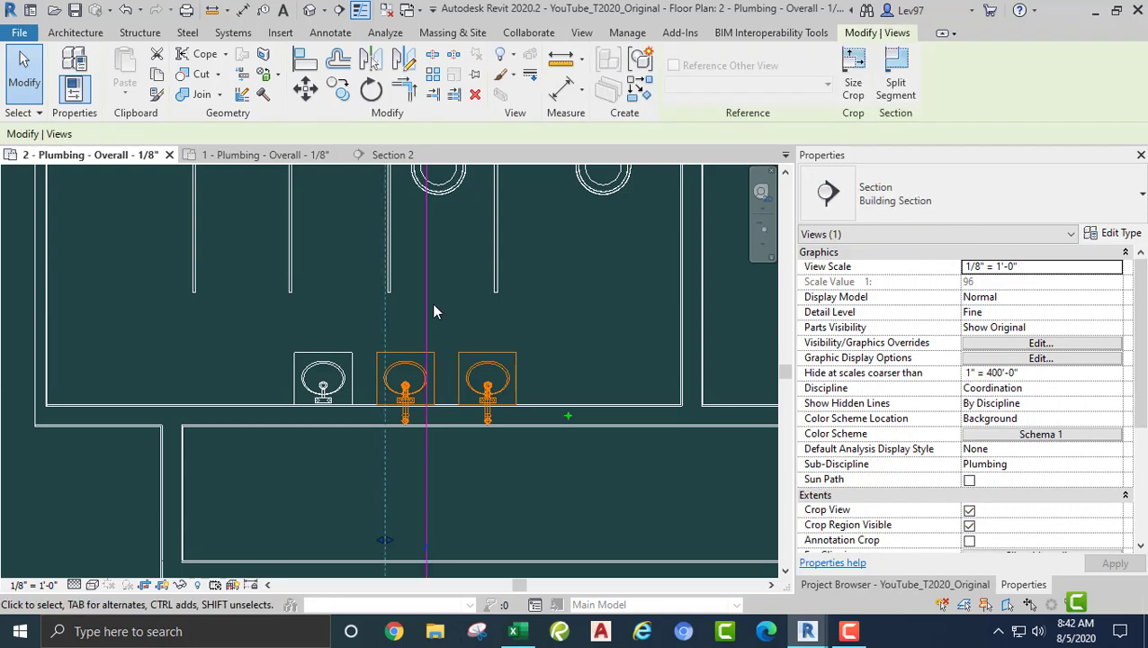
left_click_drag(427, 298, 344, 297)
left_click(382, 312)
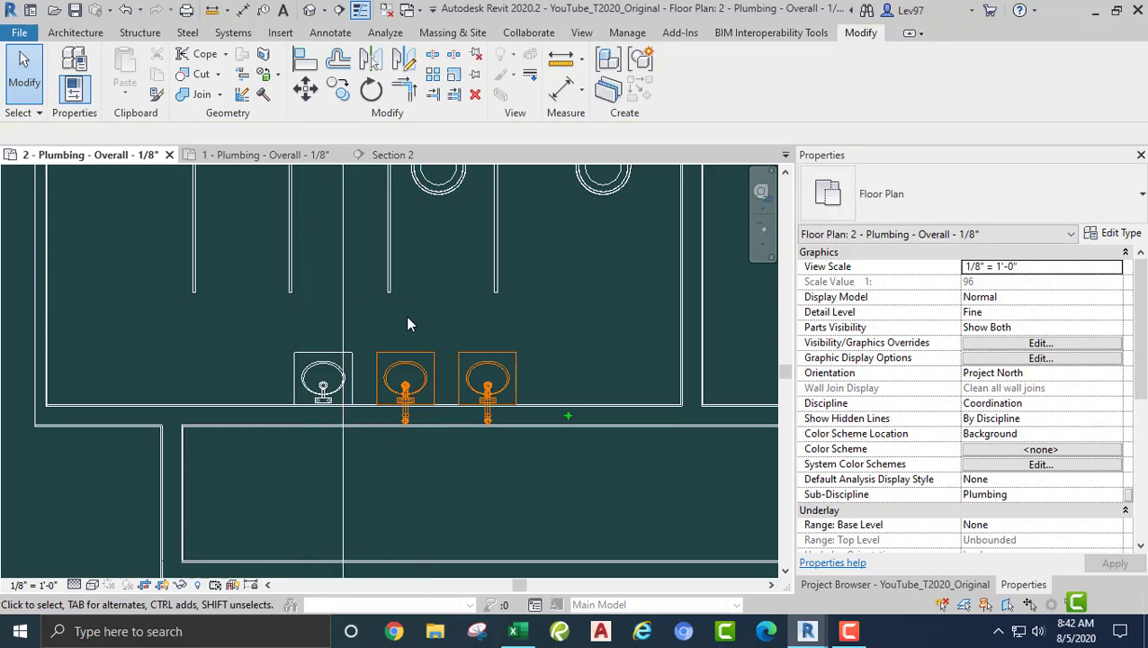
Step: In Section 2, draw a 1 1/2" PVC pipe from the leftmost lavatory's drain to about 16' 6 3/4", into the wall, and down to about 15' 6 1/2"
left_click(412, 158)
scroll(355, 409, "down", 2)
middle_click_drag(335, 369, 336, 482)
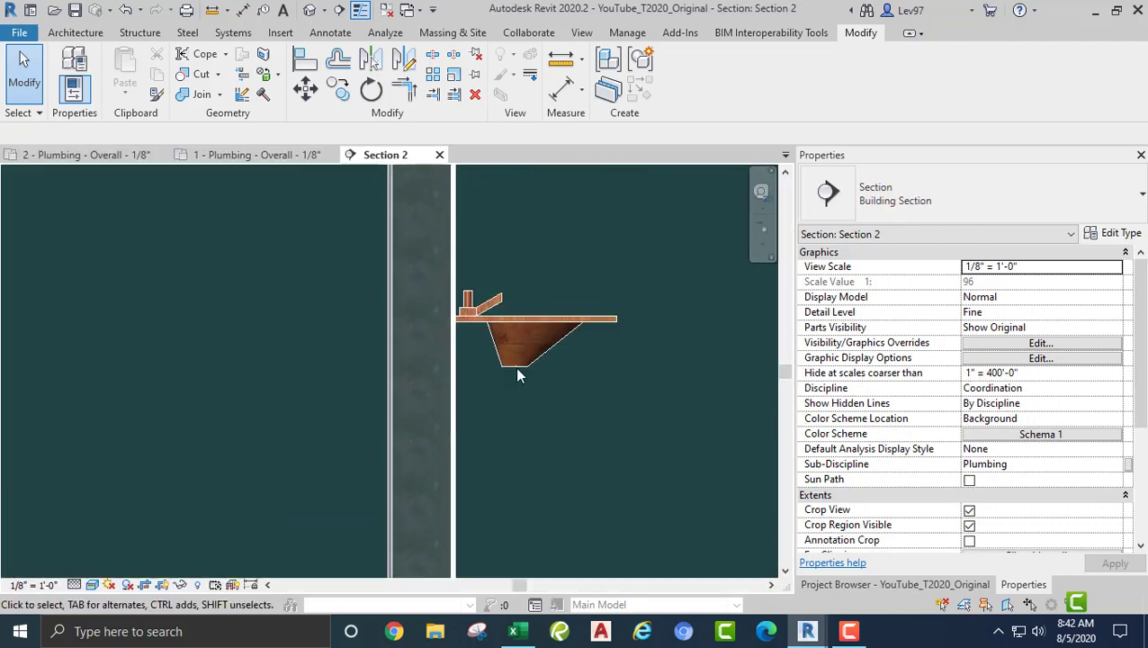
left_click(542, 322)
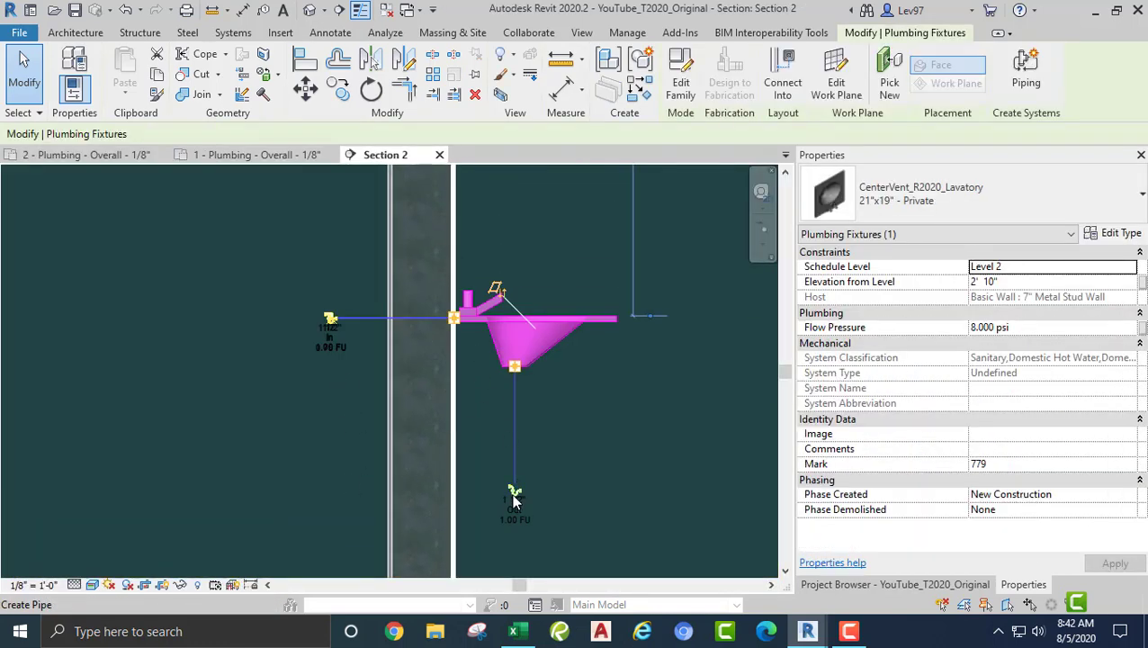
left_click(514, 496)
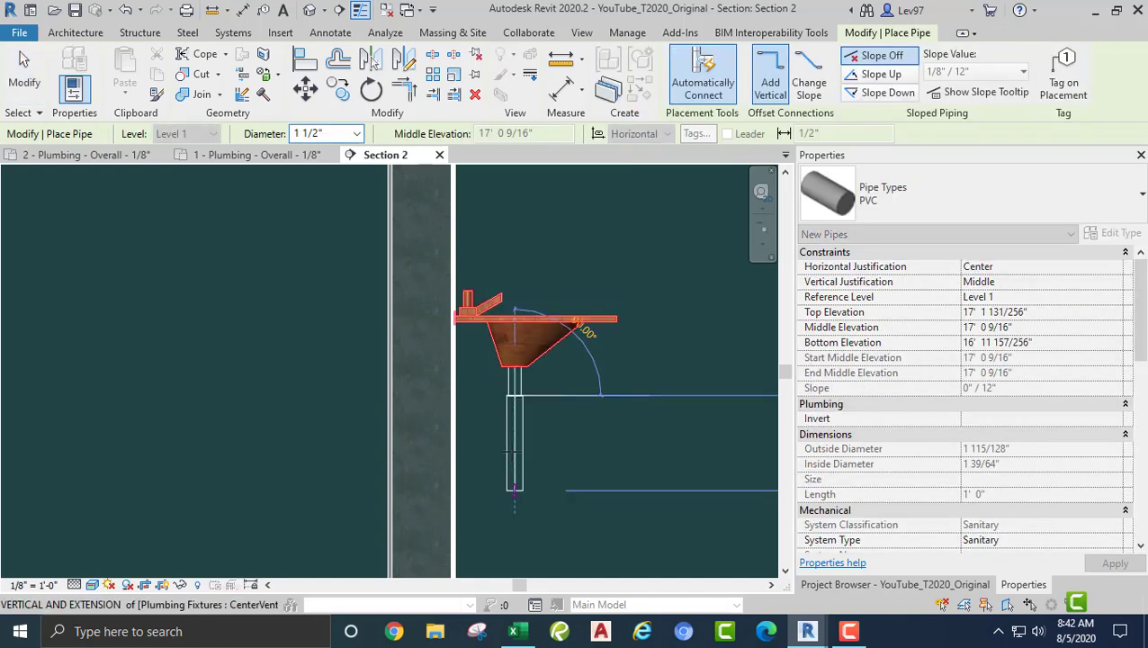
left_click(422, 451)
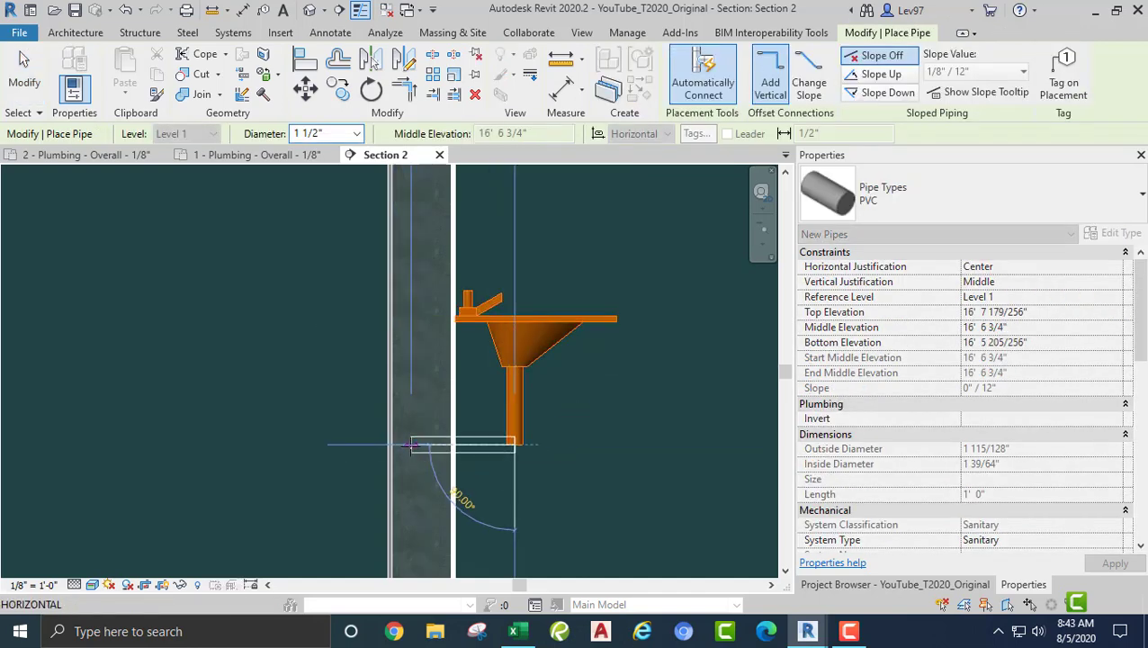
left_click(413, 537)
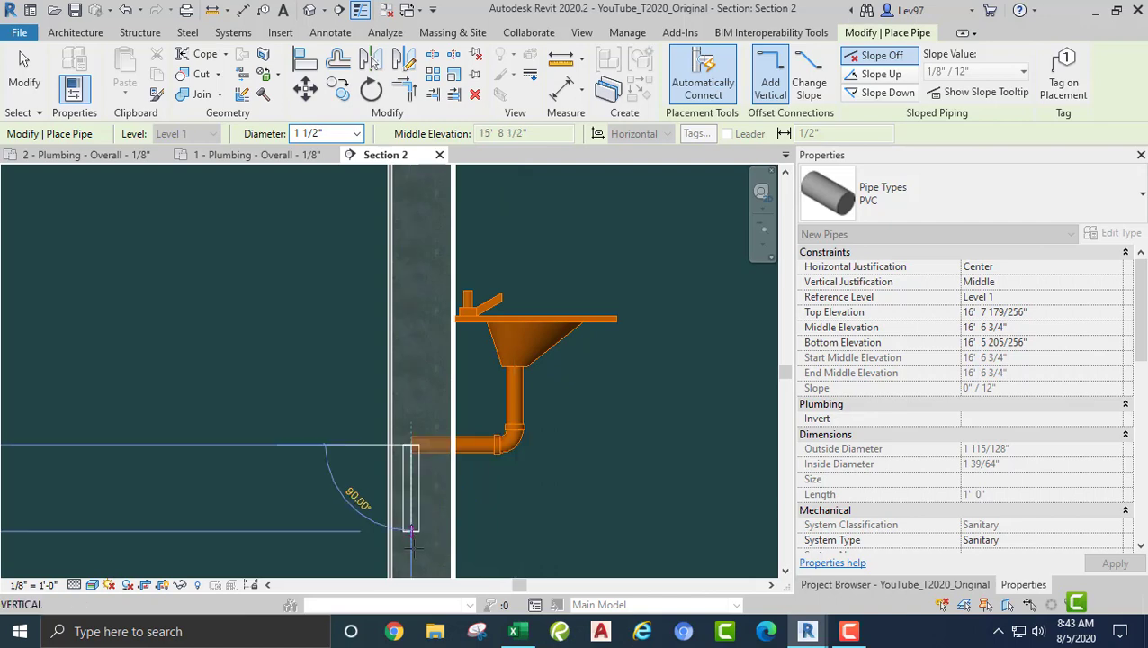
left_click(412, 544)
key("Escape")
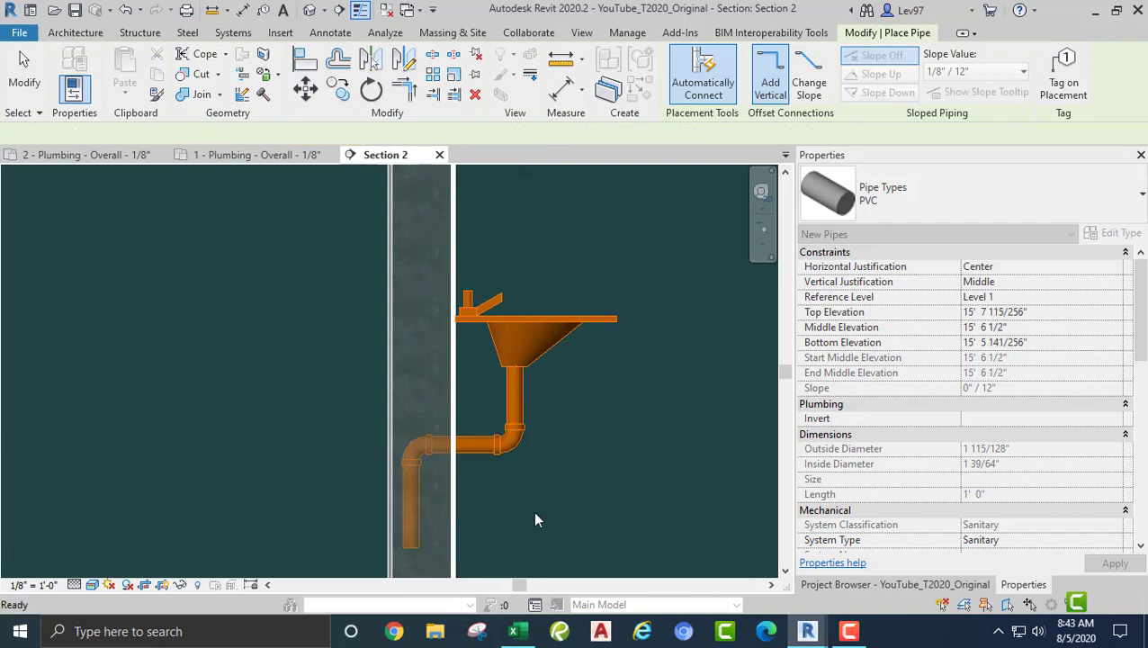
key("Escape")
Step: Swap the bend directly beneath the leftmost lavatory for the P-trap fitting
left_click(511, 439)
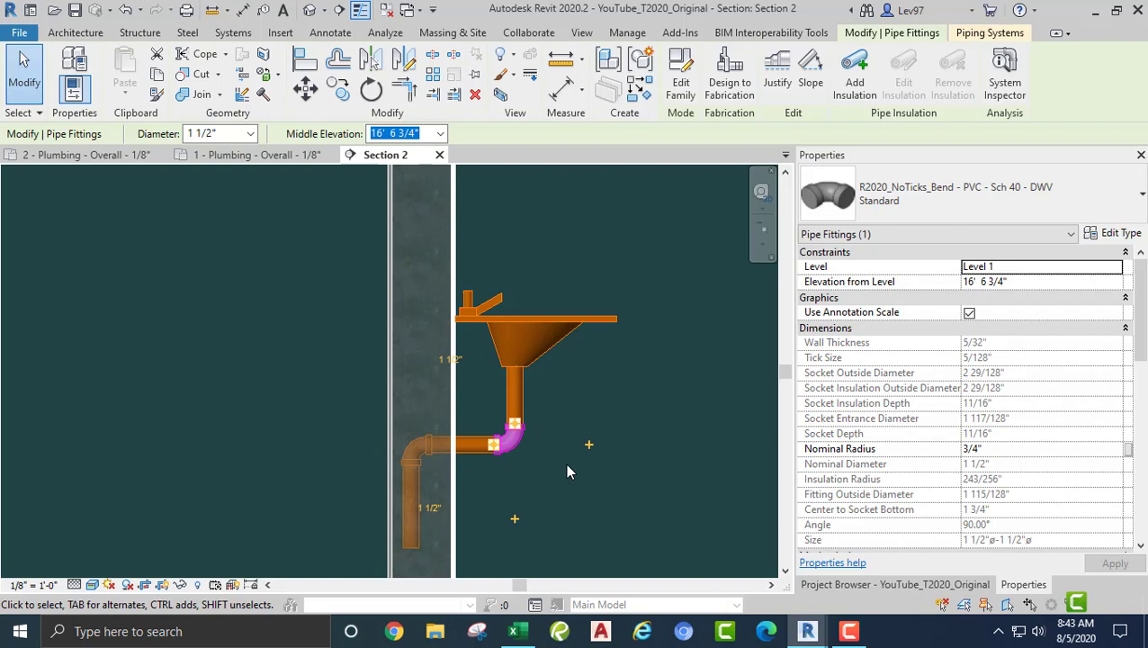
left_click(961, 216)
left_click(877, 355)
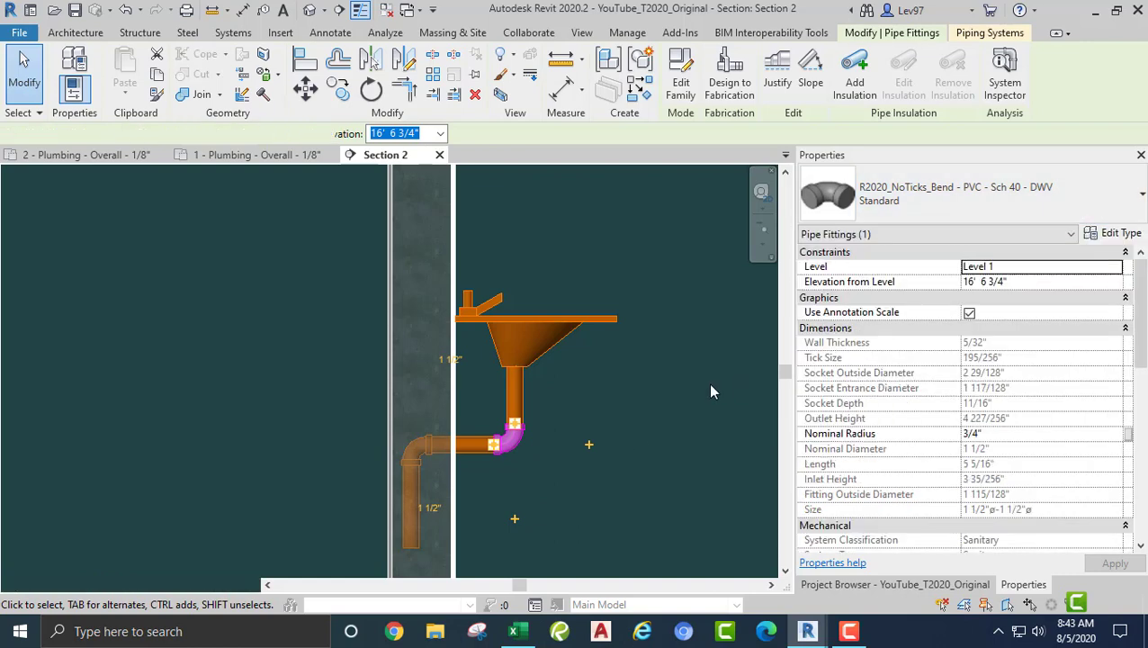
left_click(626, 413)
Step: Raise the horizontal pipe between the leftmost lavatory's P-trap and the wall elbow to a middle elevation of about 17' 0 3/4"
middle_click_drag(672, 444, 744, 420)
scroll(540, 393, "up", 2)
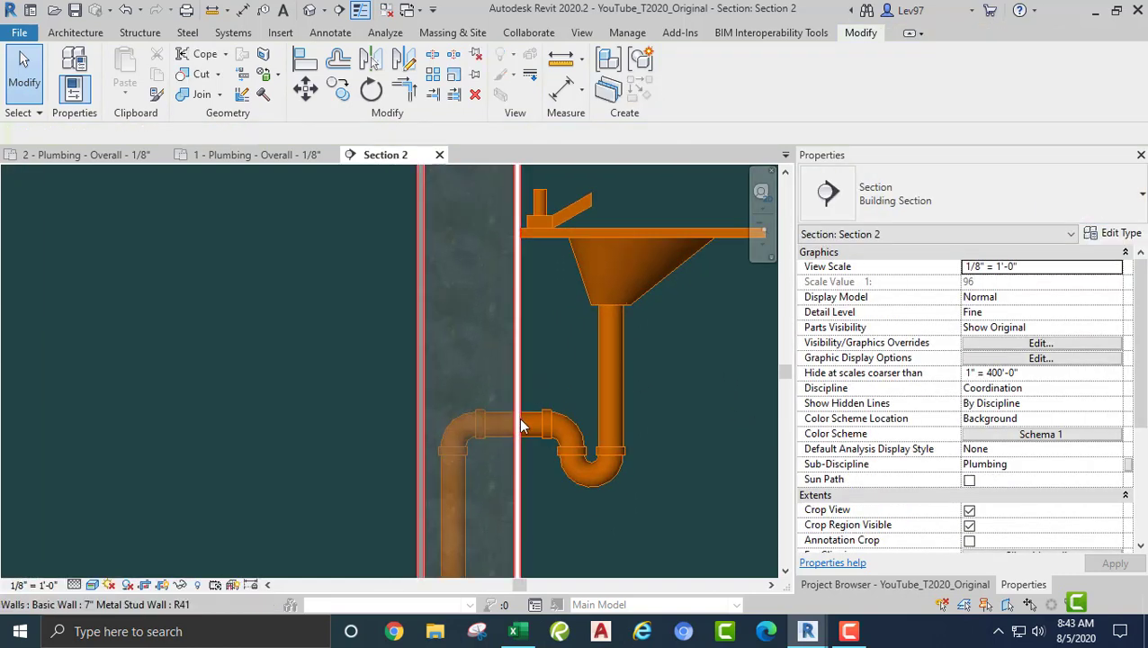
left_click(535, 421)
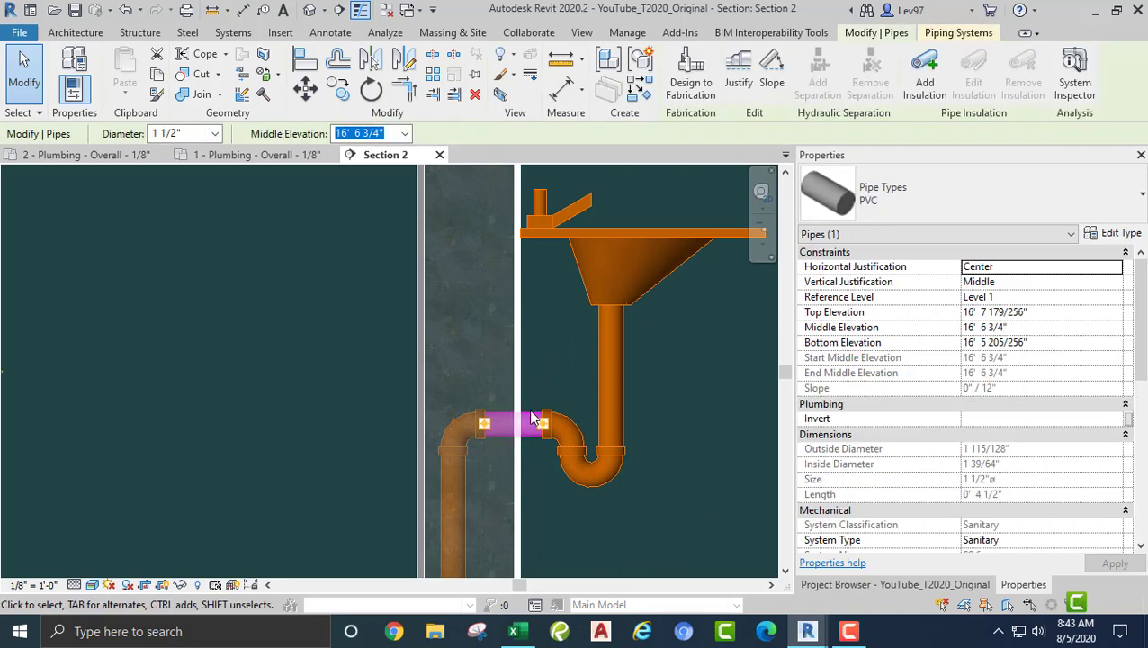
left_click_drag(531, 421, 540, 349)
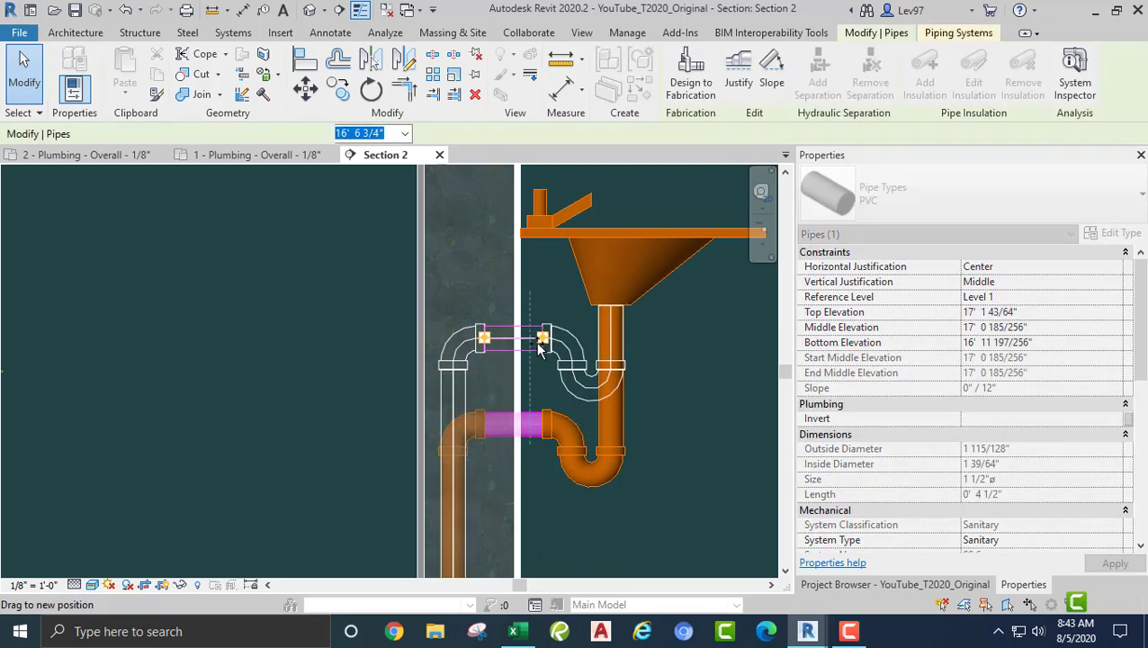
left_click_drag(684, 410, 680, 407)
left_click(676, 406)
Step: Check the drain piping of all three lower lavatories in the 2 - Plumbing - Overall - 1/8" plan
scroll(641, 397, "down", 4)
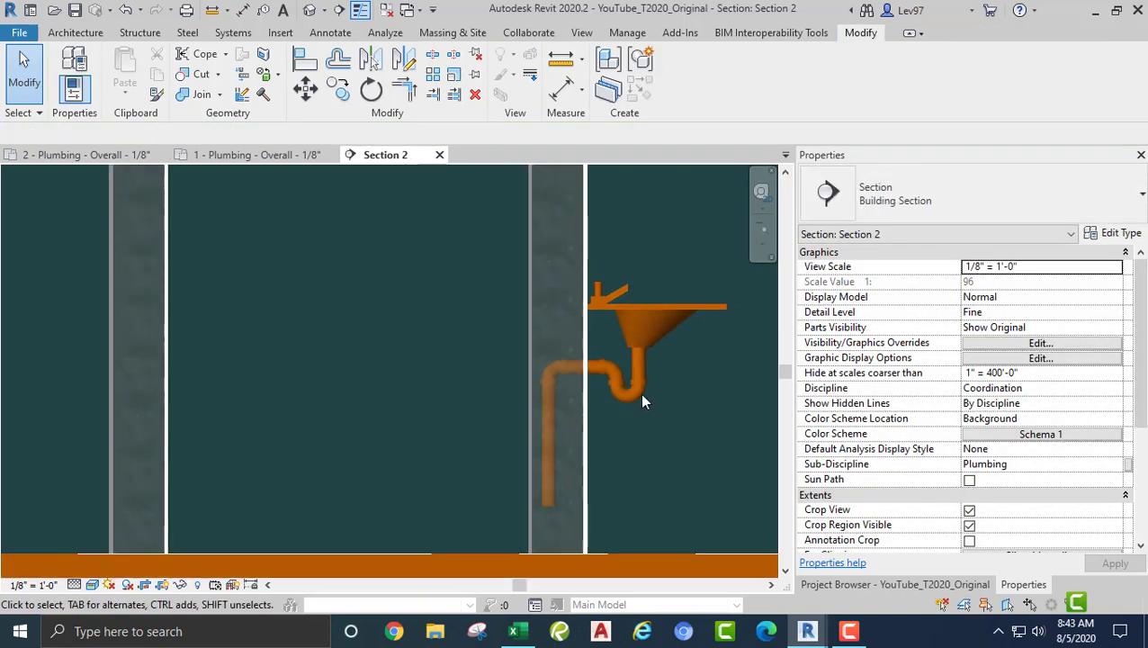
middle_click_drag(475, 361, 546, 394)
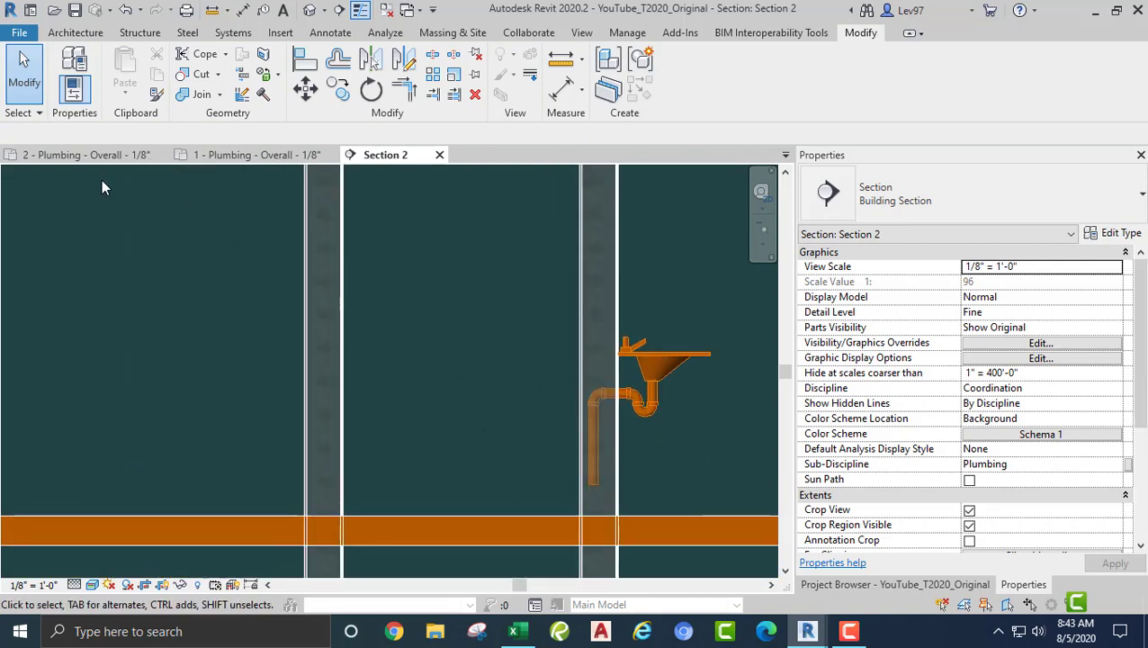
left_click(88, 155)
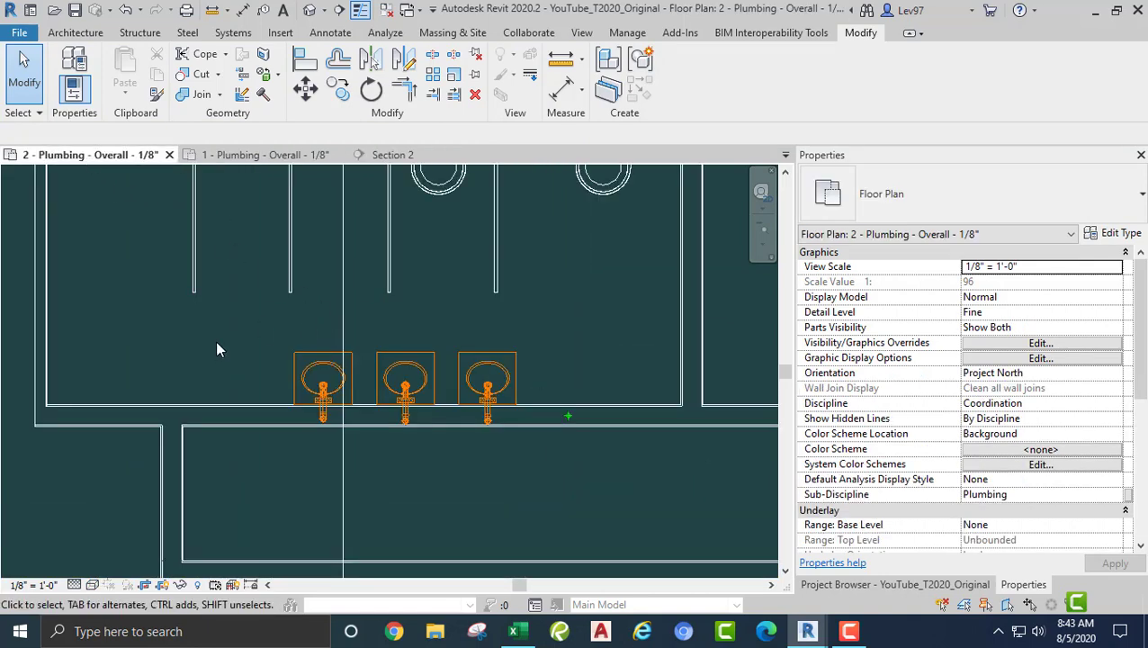
middle_click_drag(215, 341, 198, 280)
scroll(348, 314, "up", 2)
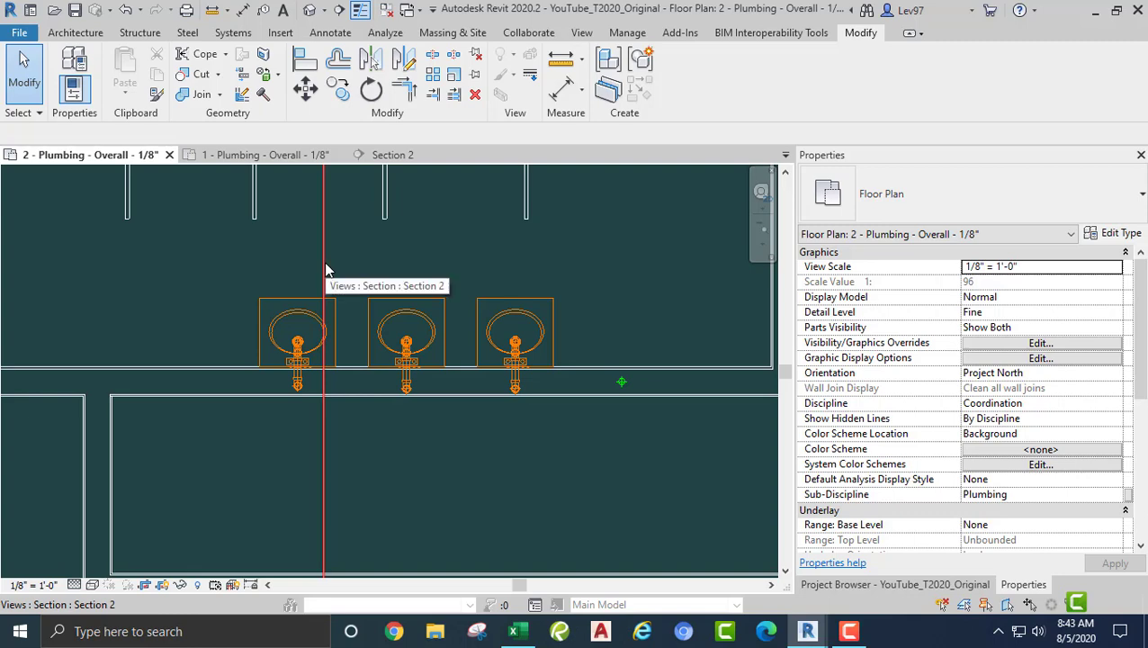
Step: Rotate the Section 2 line in the floor plan by 90 degrees so it runs parallel to the lavatory wall
left_click(324, 270)
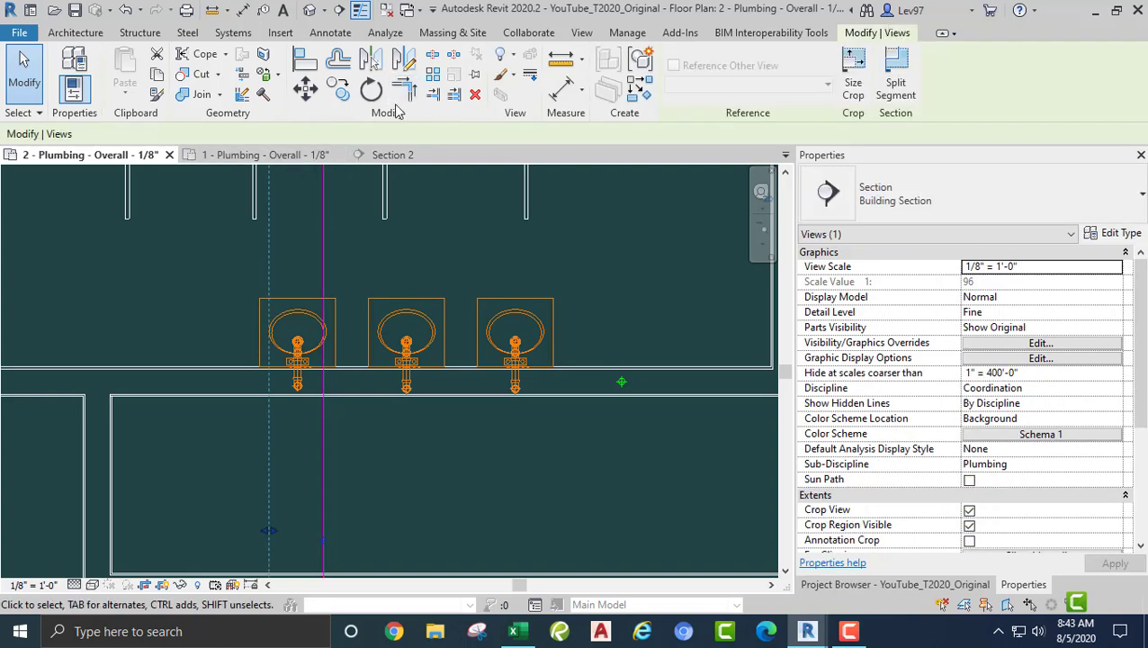
left_click(372, 92)
left_click(457, 134)
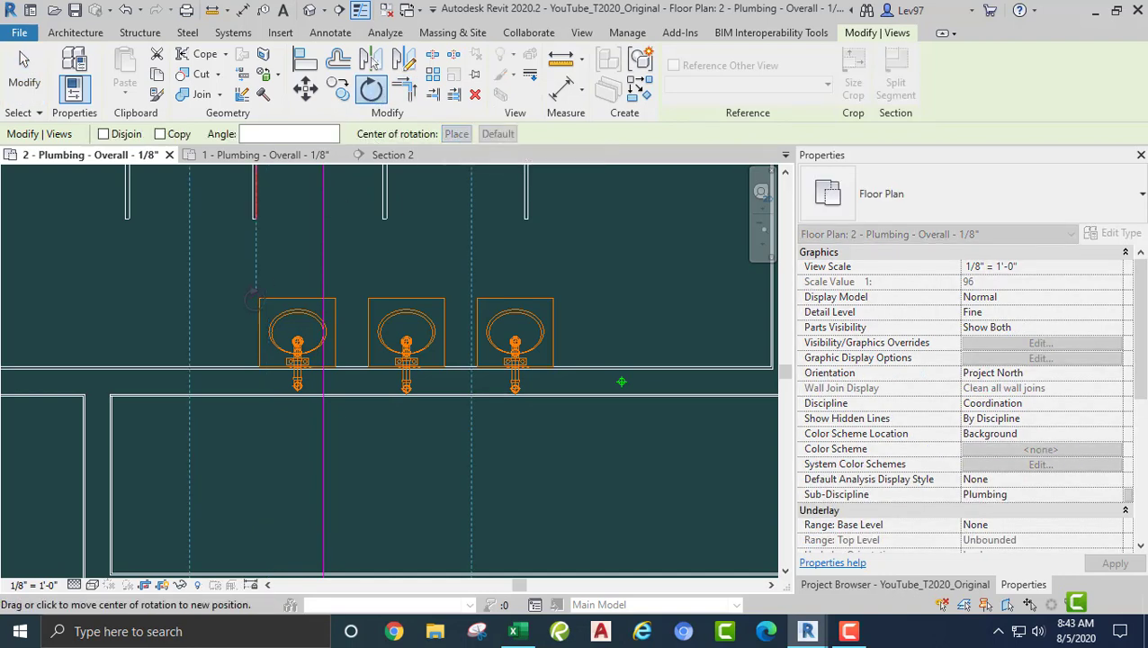
left_click(324, 261)
left_click(425, 262)
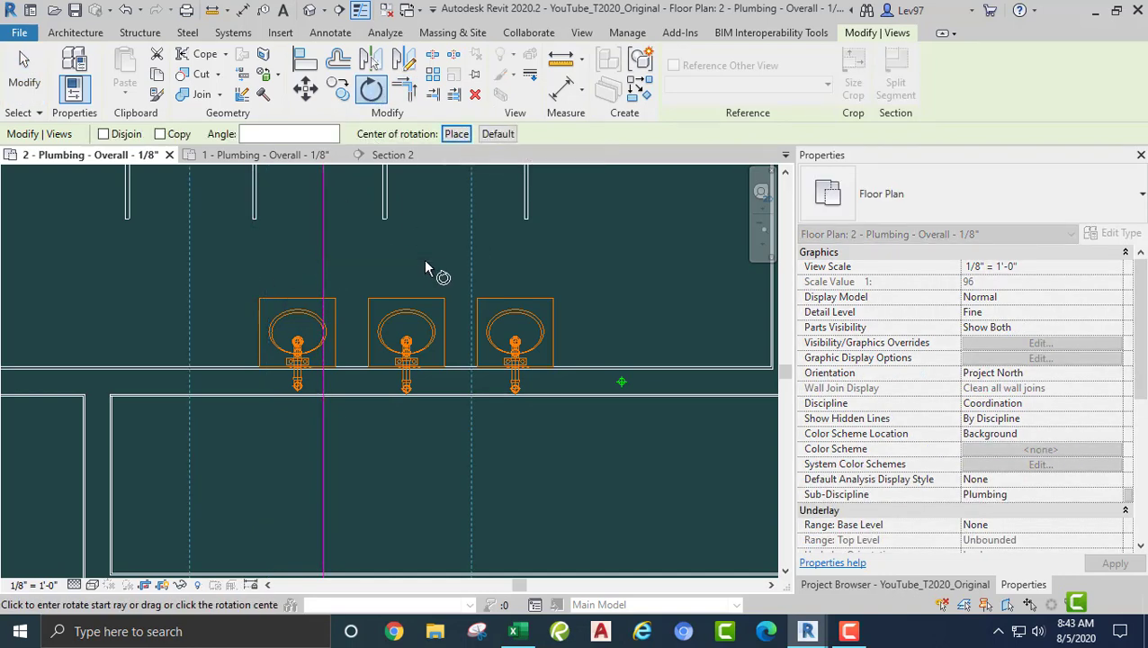
type("90")
key("Return")
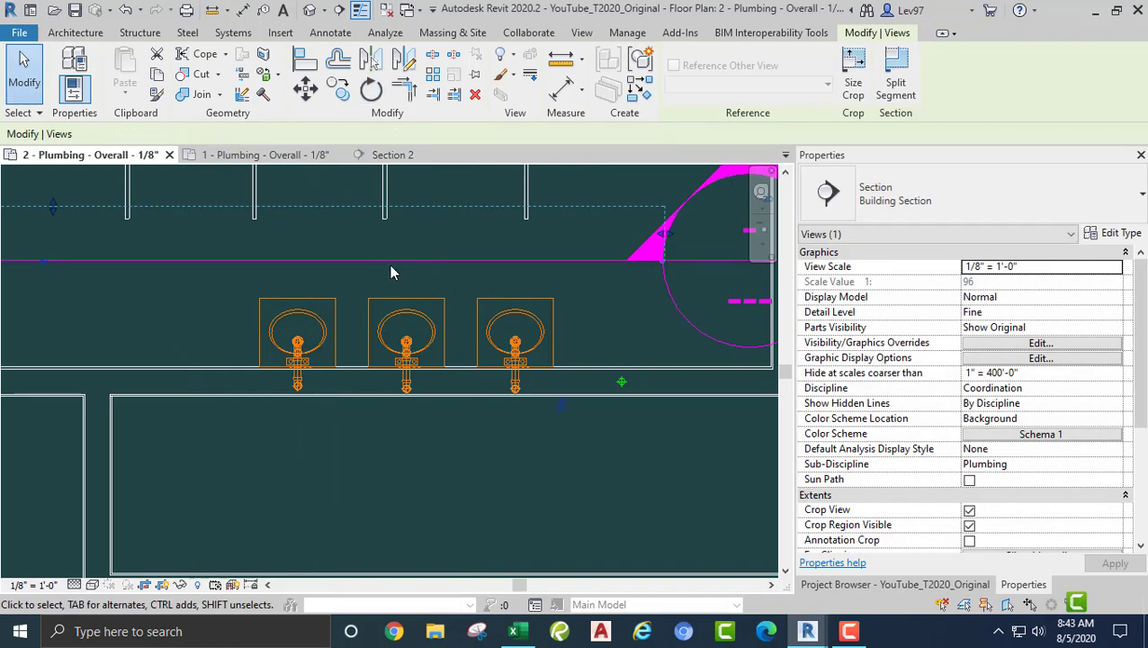
Step: Move the Section 2 line to just below the plumbing wall behind the lavatories and inspect the Section 2 view
left_click_drag(384, 260, 392, 405)
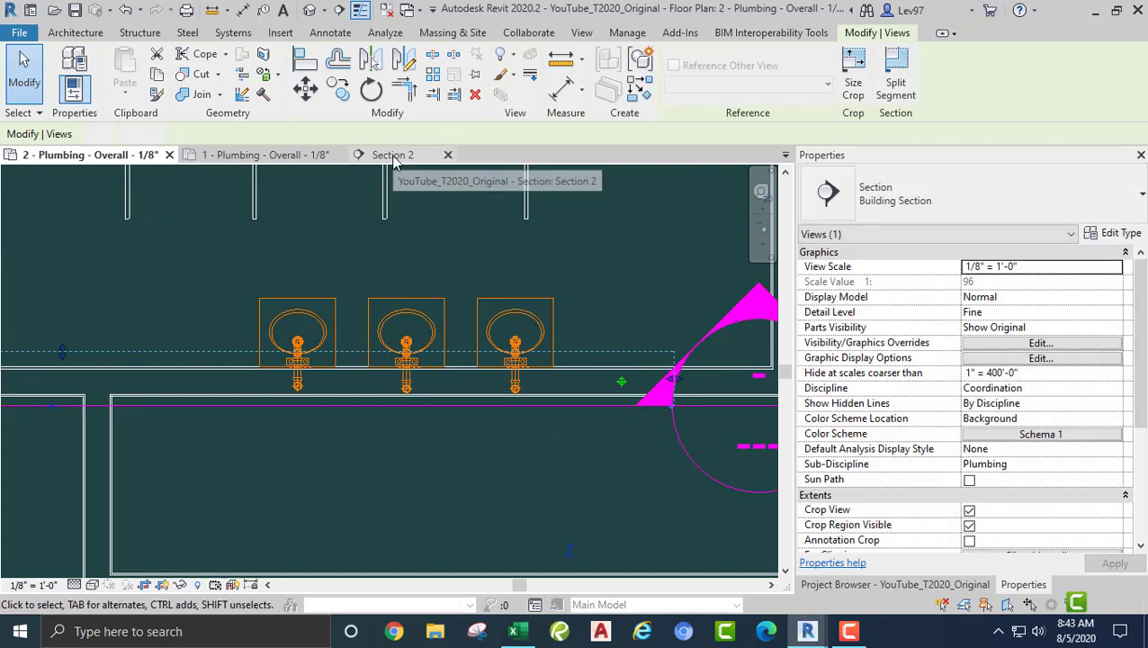
left_click(392, 155)
key("Escape")
scroll(567, 370, "down", 6)
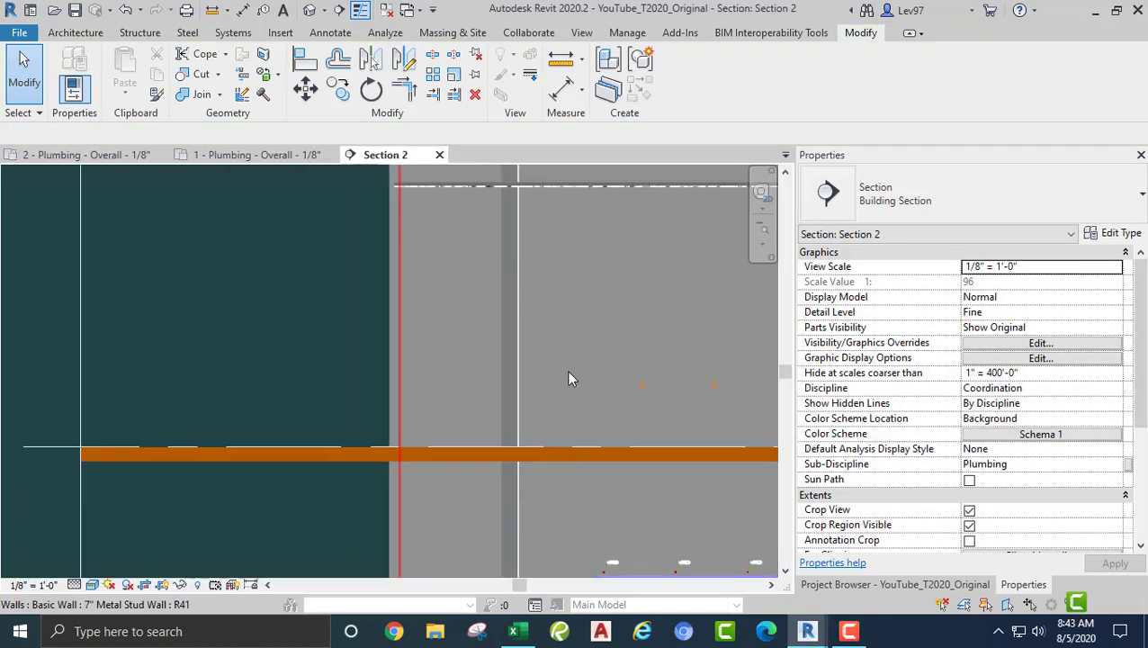
middle_click_drag(422, 347, 353, 340)
scroll(421, 430, "up", 1)
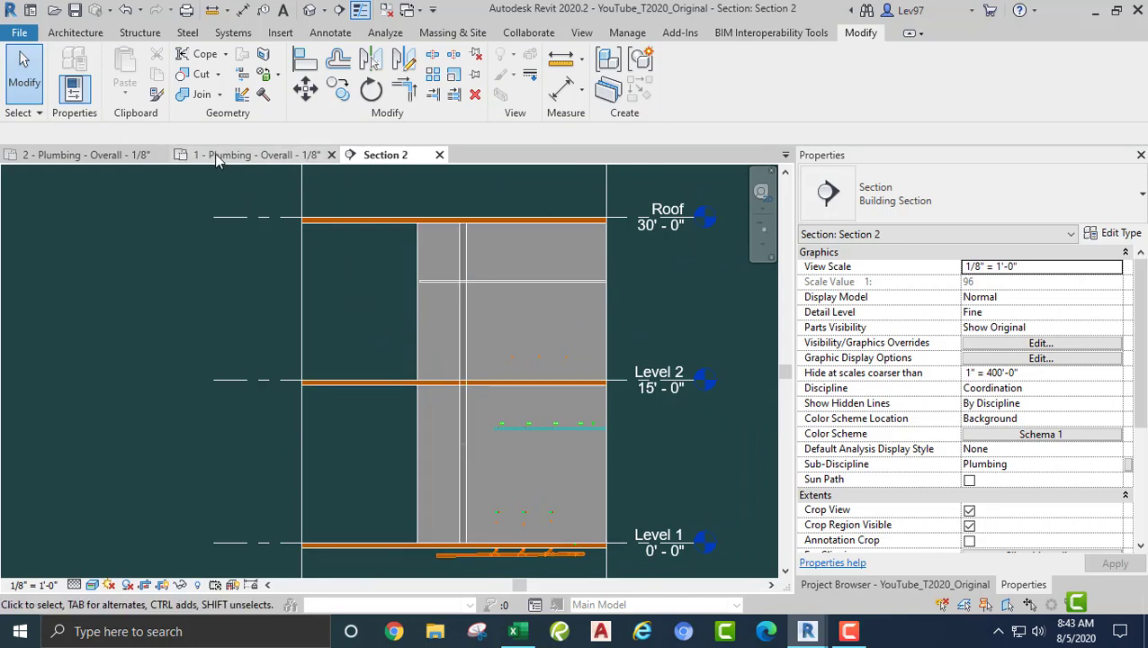
Step: In the 2 - Plumbing - Overall - 1/8" plan, nudge the Section 2 line and set its far clip boundary across the three lavatory bowls
left_click(101, 159)
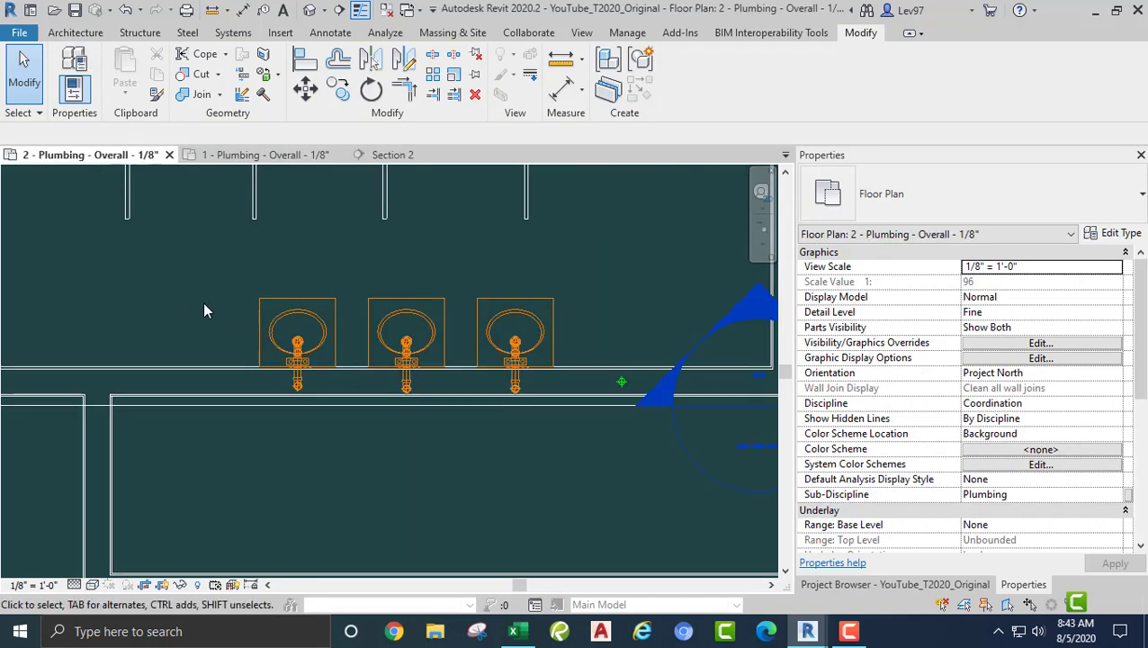
scroll(152, 450, "up", 1)
left_click(191, 375)
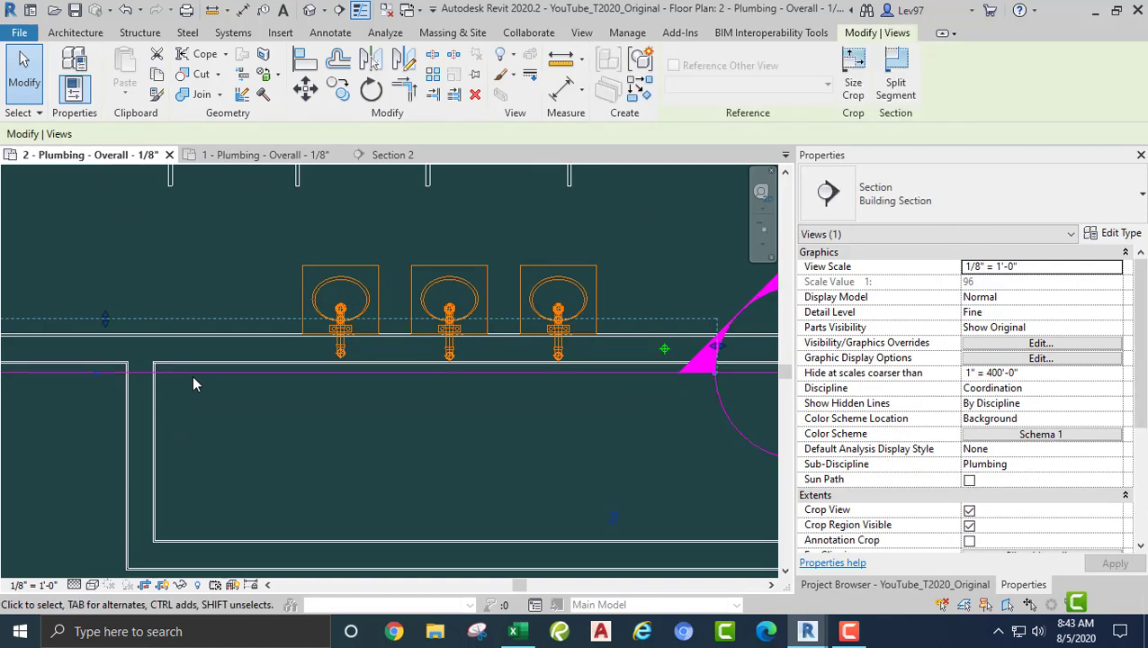
middle_click_drag(192, 375, 267, 292)
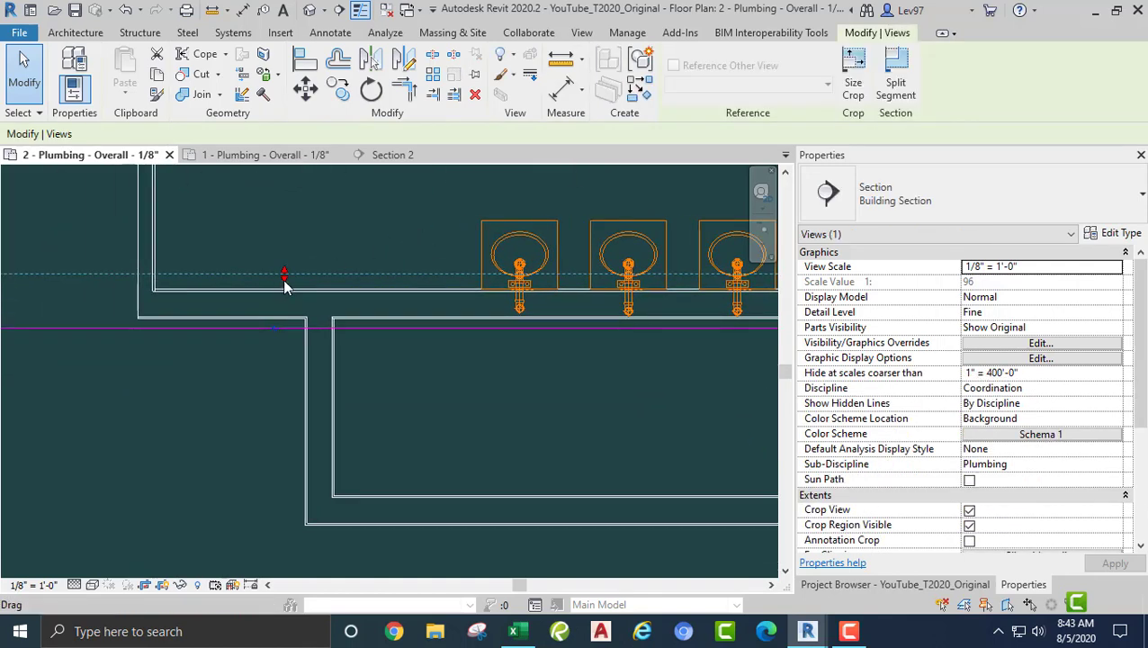
left_click_drag(284, 281, 285, 308)
middle_click_drag(538, 366, 317, 401)
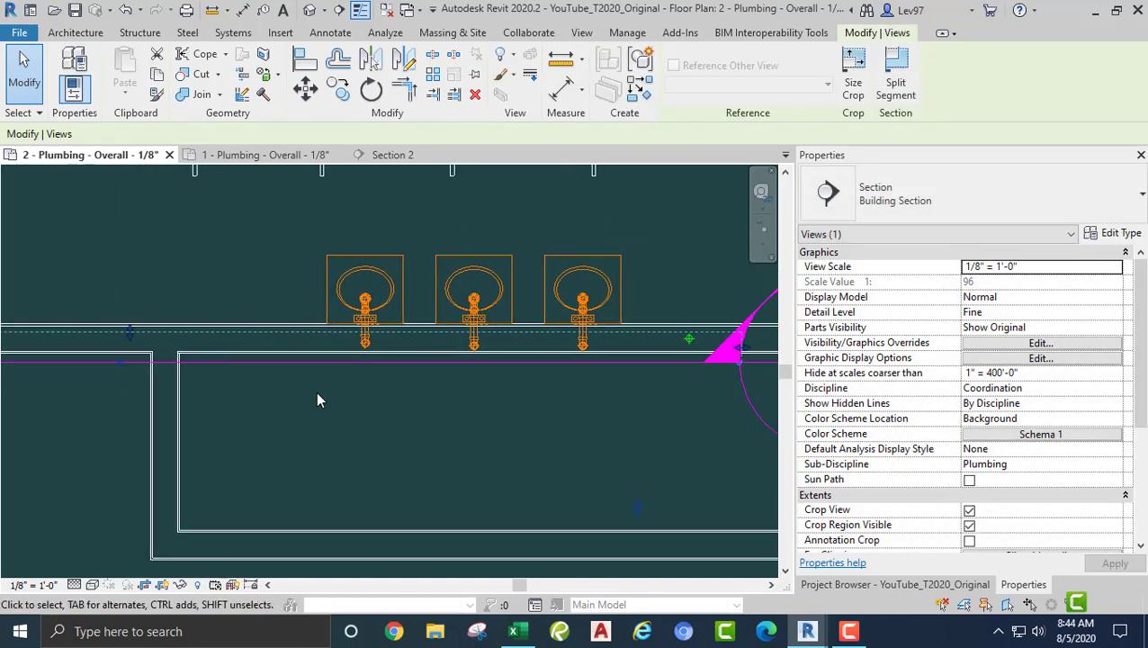
left_click_drag(312, 361, 277, 361)
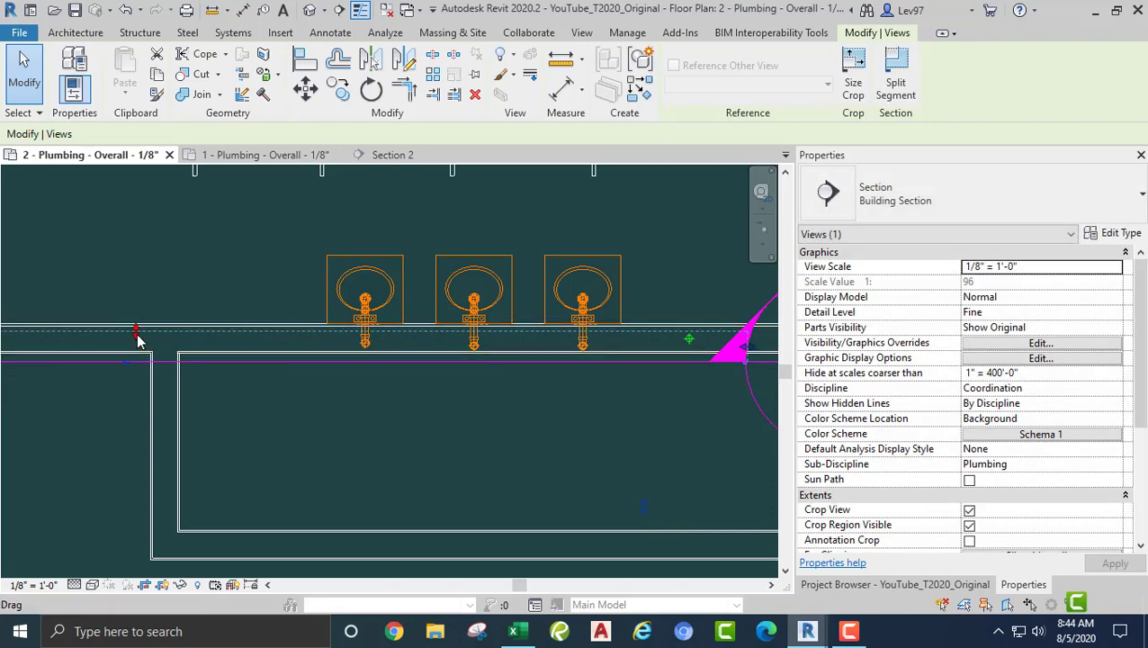
left_click_drag(137, 340, 136, 295)
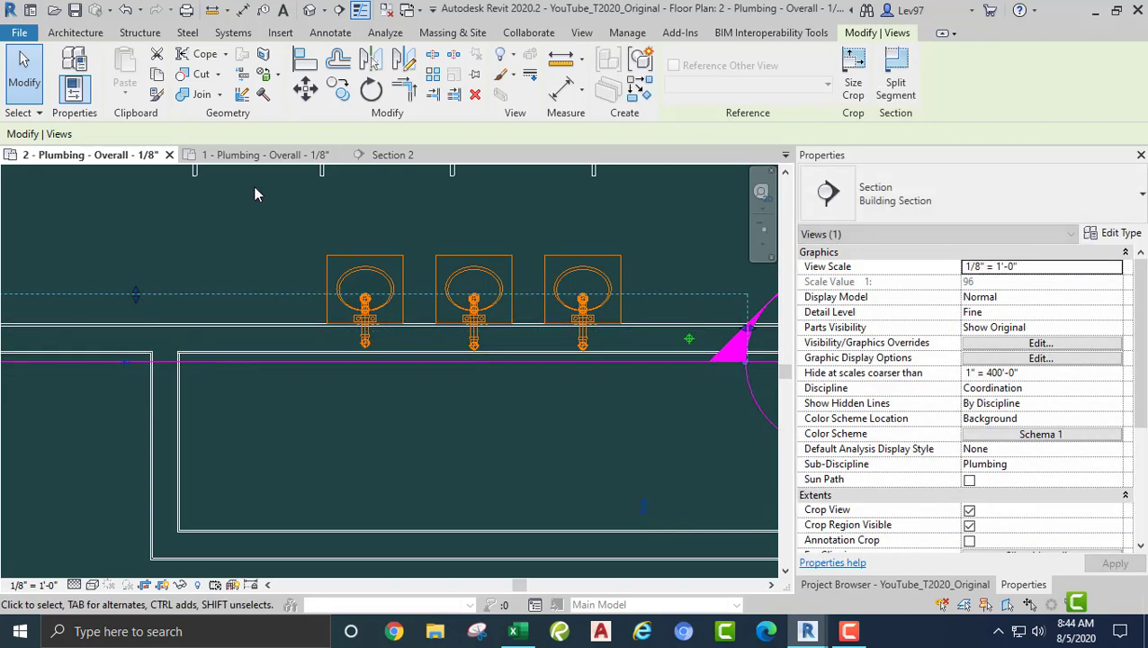
Step: Set the Section 2 view's visual style to Wireframe and focus on the three Level 2 lavatories
left_click(393, 156)
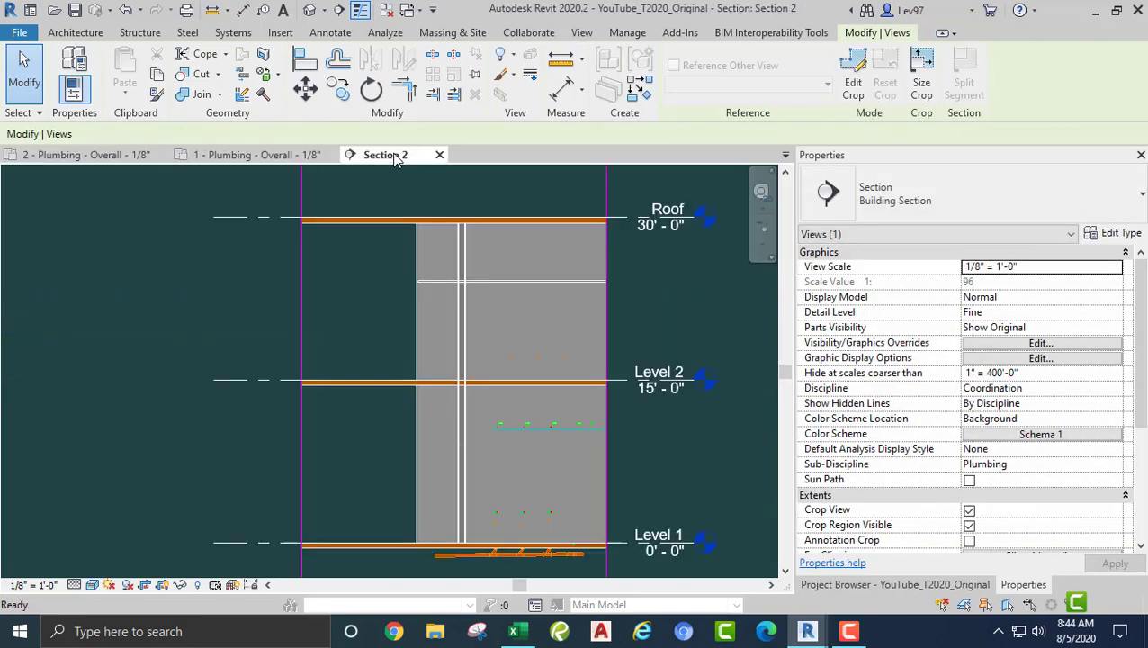
left_click(92, 585)
left_click(127, 482)
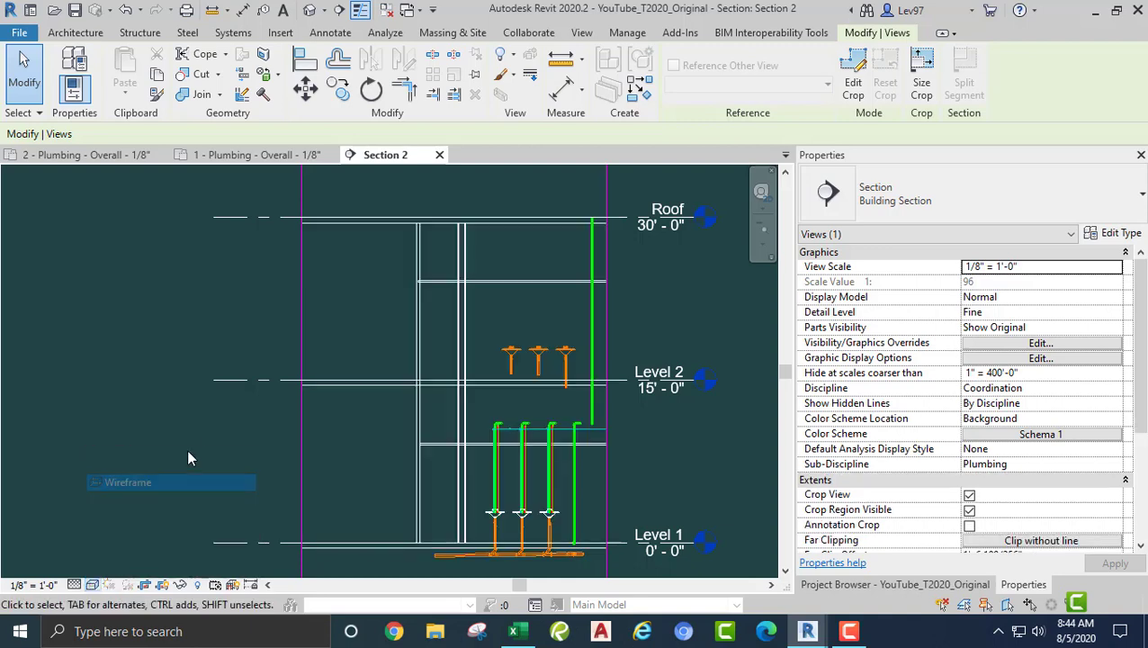
left_click(204, 412)
middle_click_drag(209, 413, 149, 411)
scroll(538, 351, "up", 2)
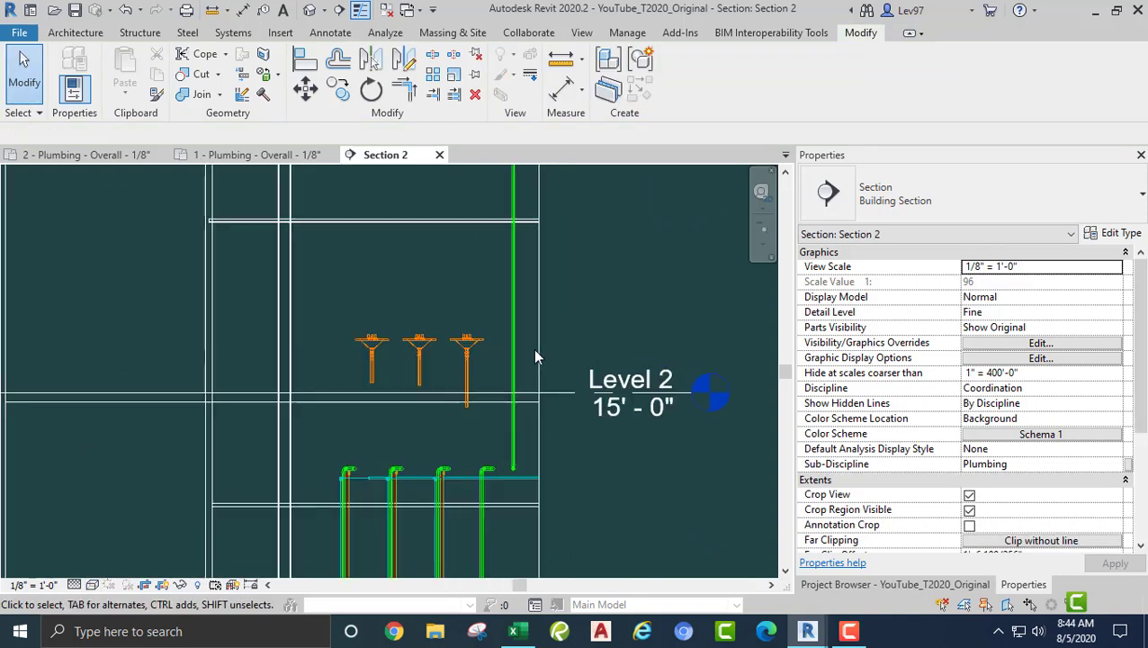
scroll(487, 367, "up", 4)
middle_click_drag(520, 368, 614, 302)
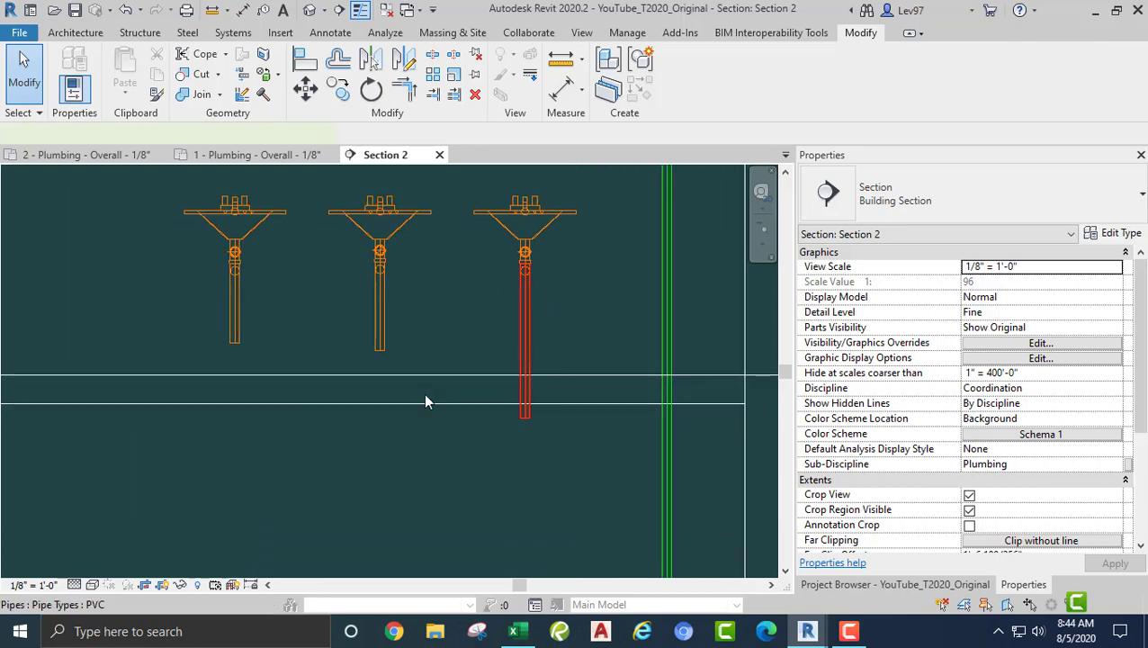
Step: From the rightmost lavatory's drain bottom, draw a 1 1/2" PVC pipe sloping down 1/8" / 12" for about 6' 7 1/2", past the leftmost lavatory
left_click(525, 407)
right_click(524, 426)
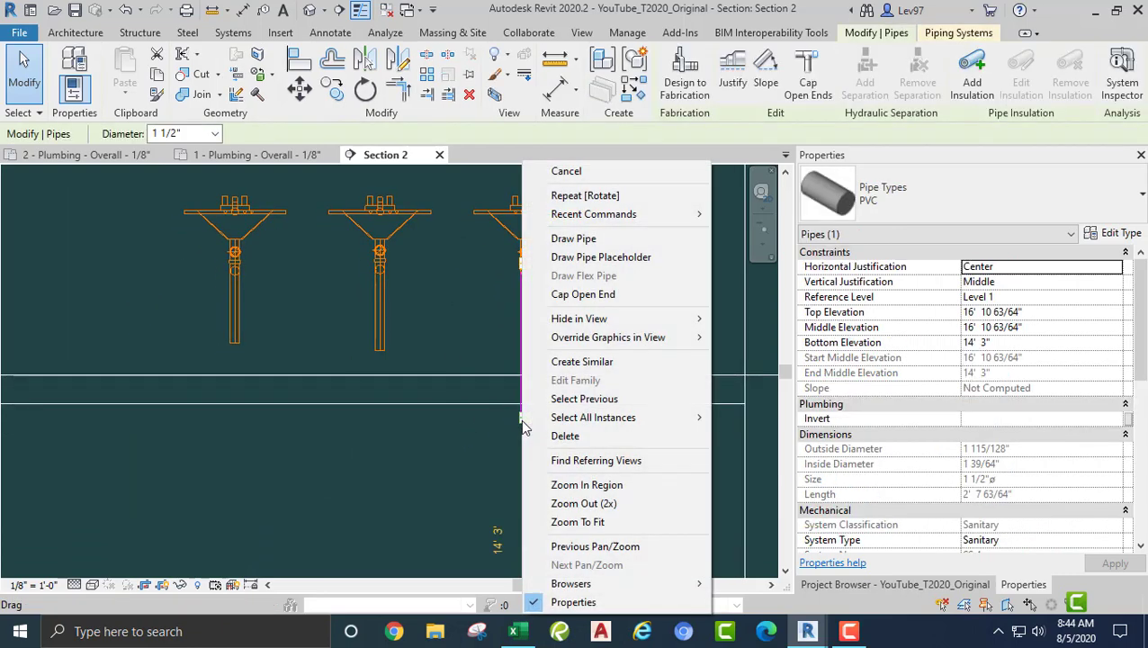
left_click(581, 242)
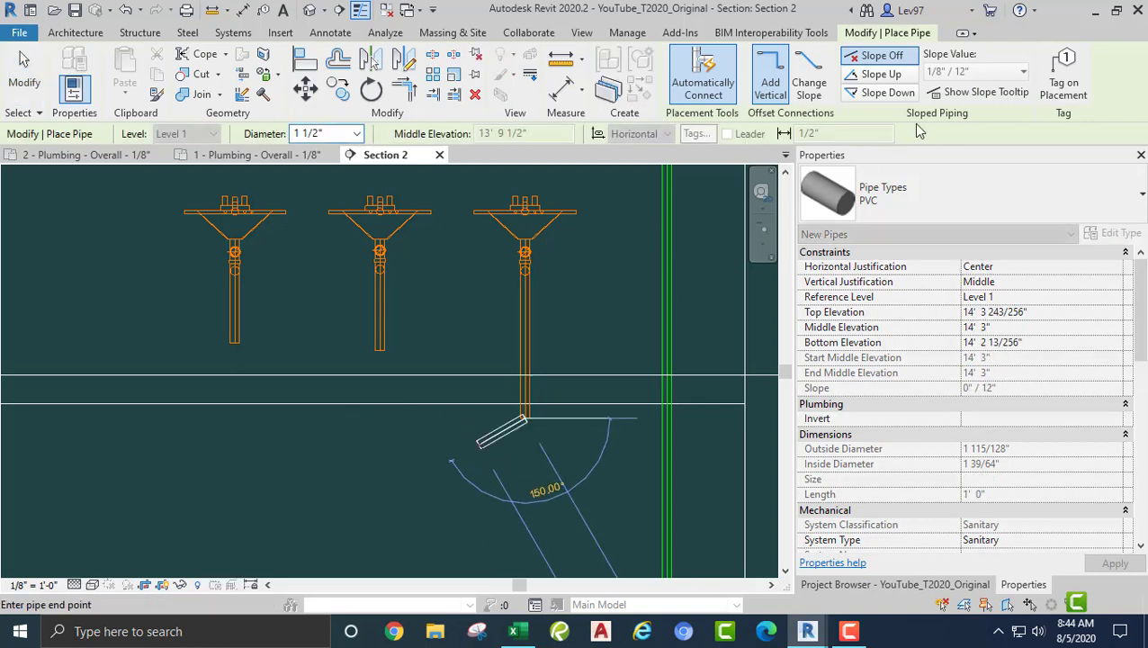
left_click(878, 93)
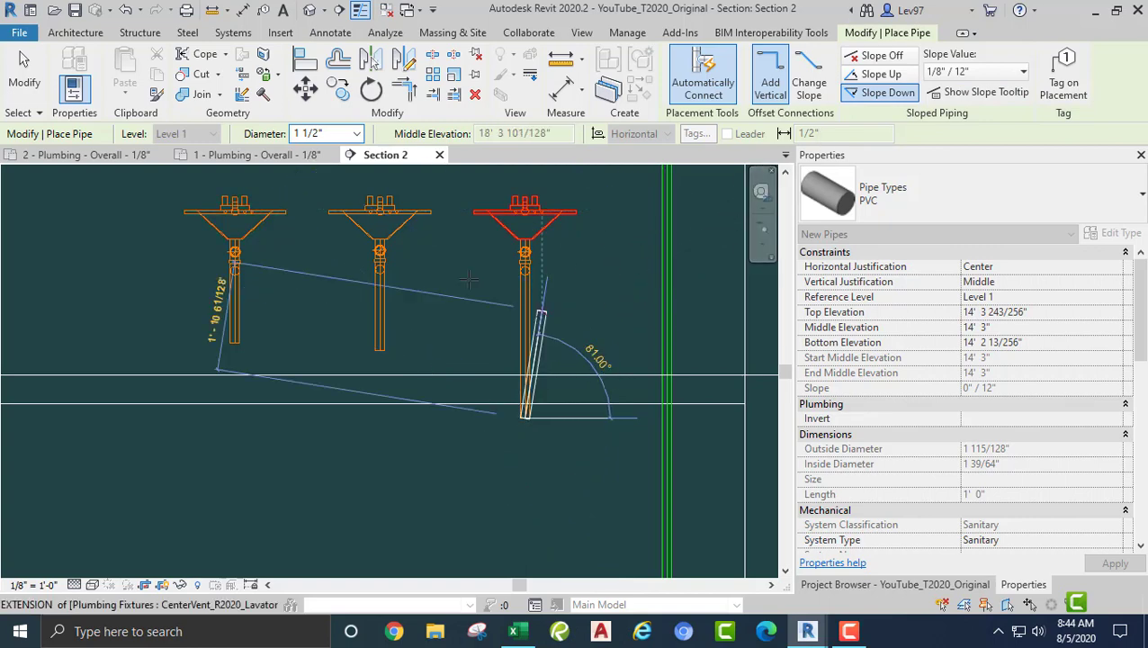
left_click(884, 94)
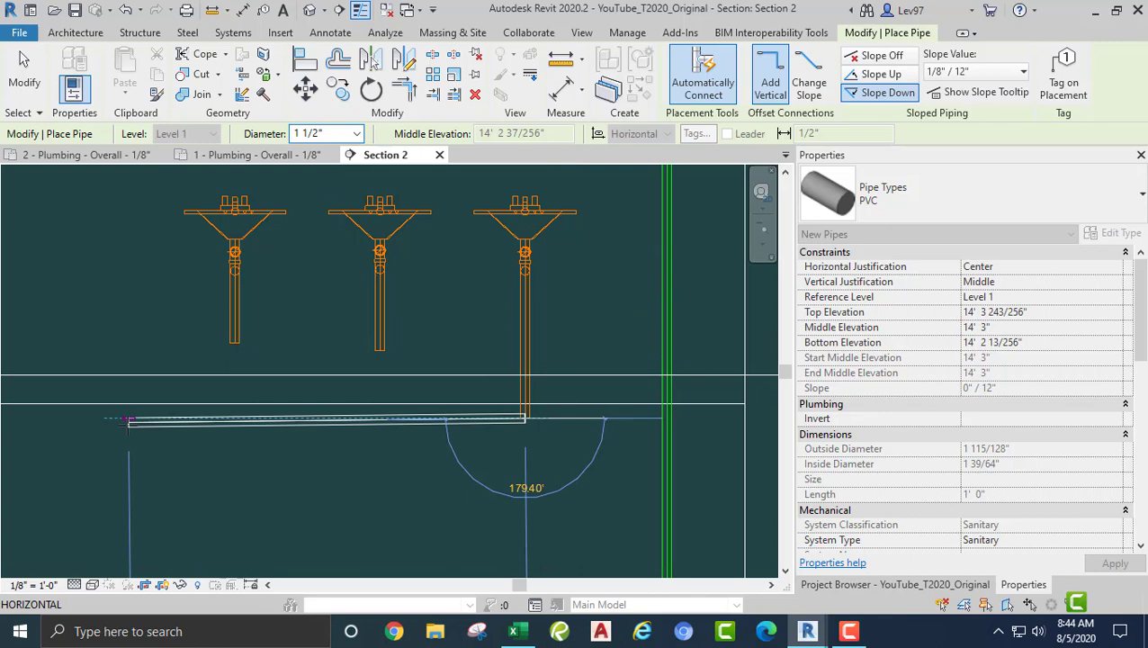
left_click(127, 420)
key("Escape")
key("Escape")
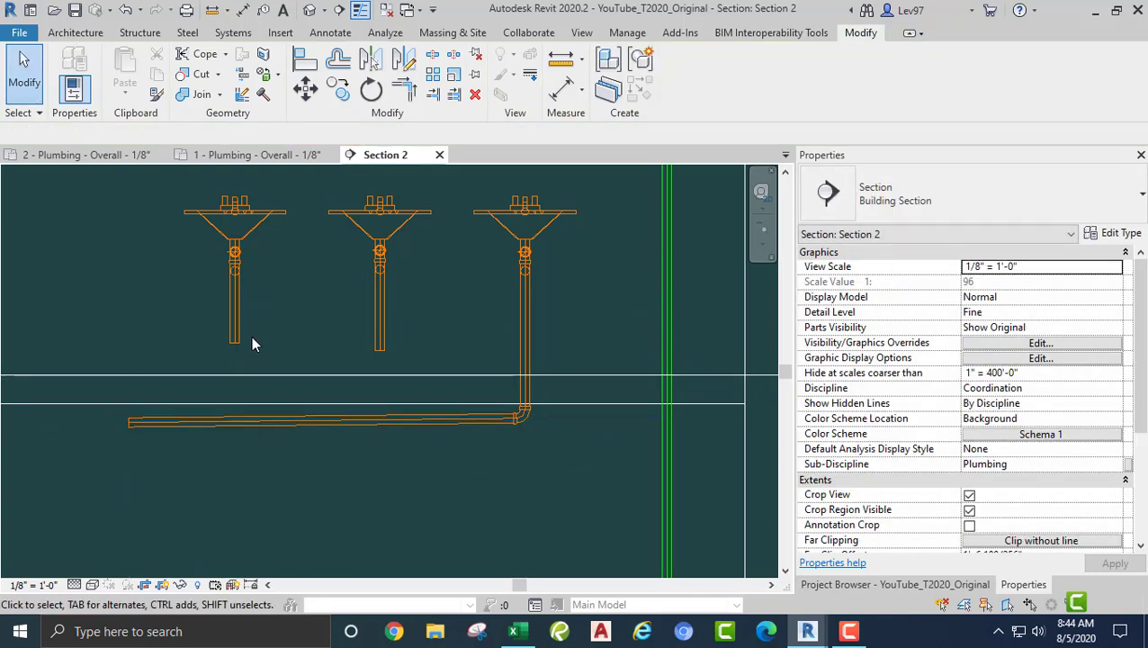
Step: Raise the sloped drain pipe to just above the Level 2 floor, at a middle elevation of about 15' 2 27/32"
left_click(225, 424)
left_click_drag(227, 412, 232, 375)
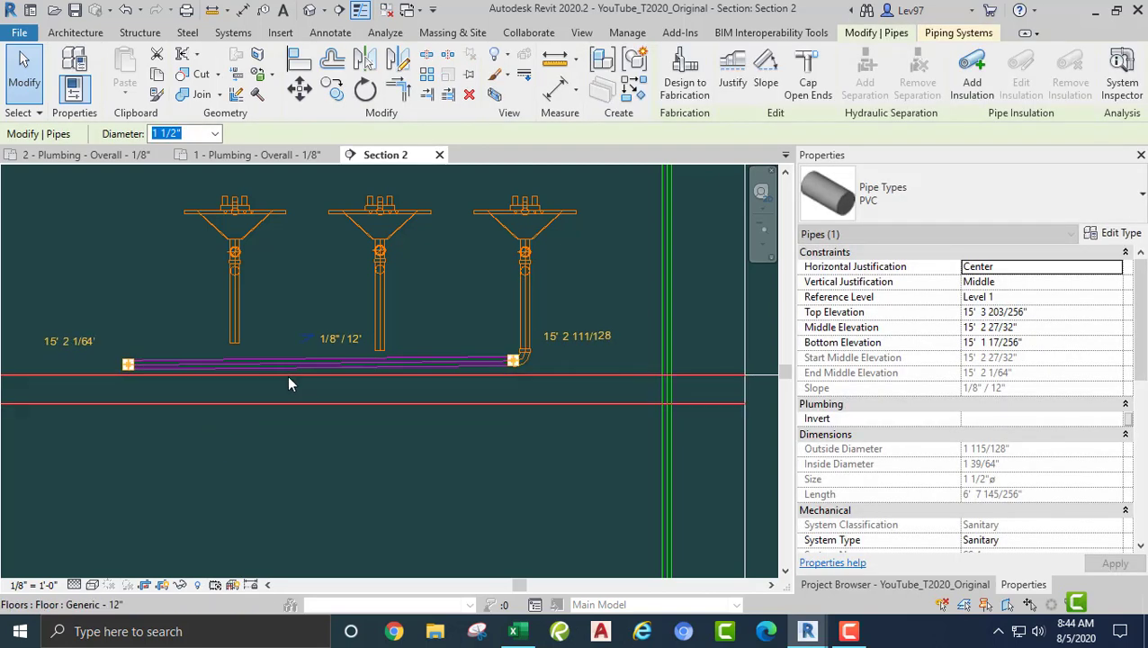
left_click(434, 465)
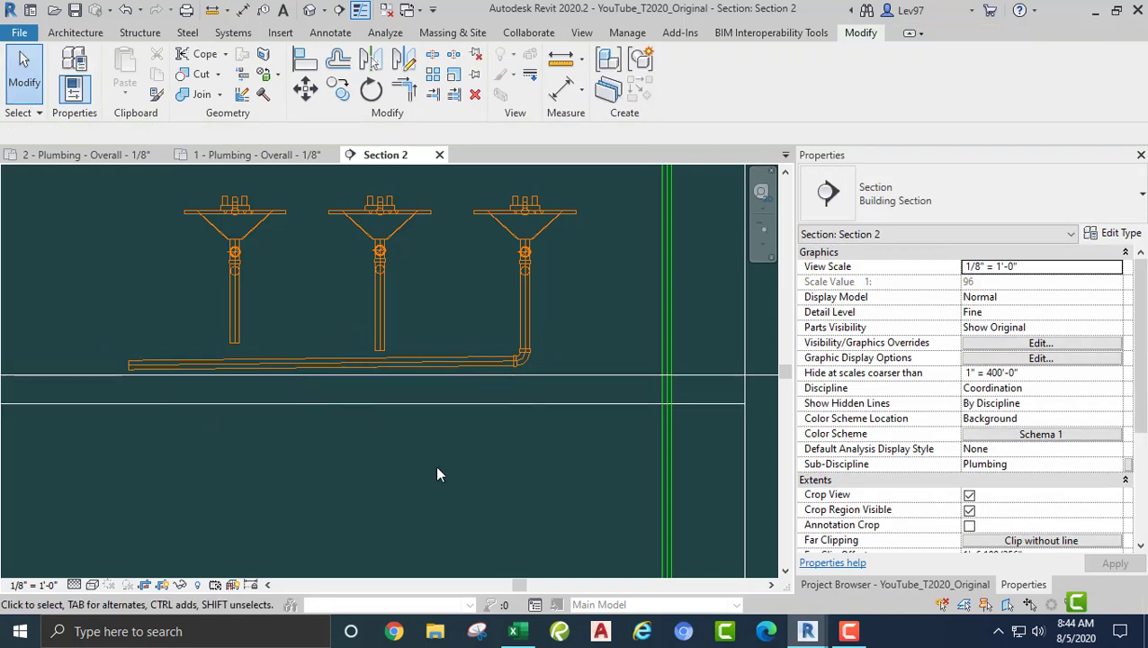
Step: Draw a vertical detail line about 5" long above the sloped pipe, between the middle and rightmost lavatories
key("d")
key("l")
left_click(464, 344)
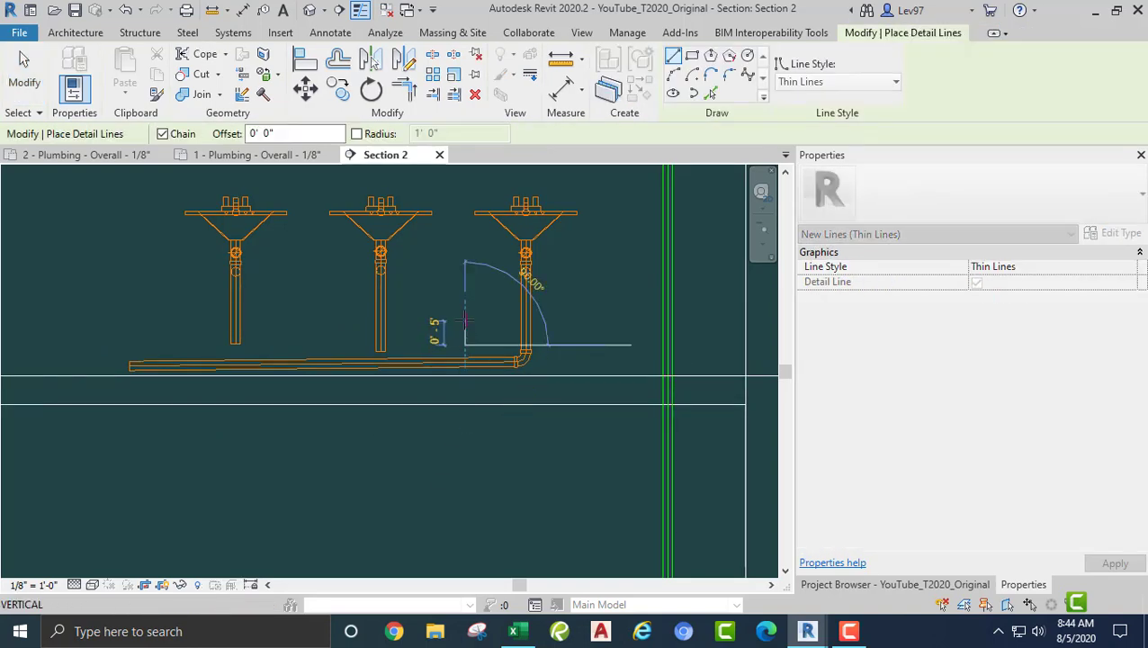
left_click(465, 320)
key("Escape")
key("Escape")
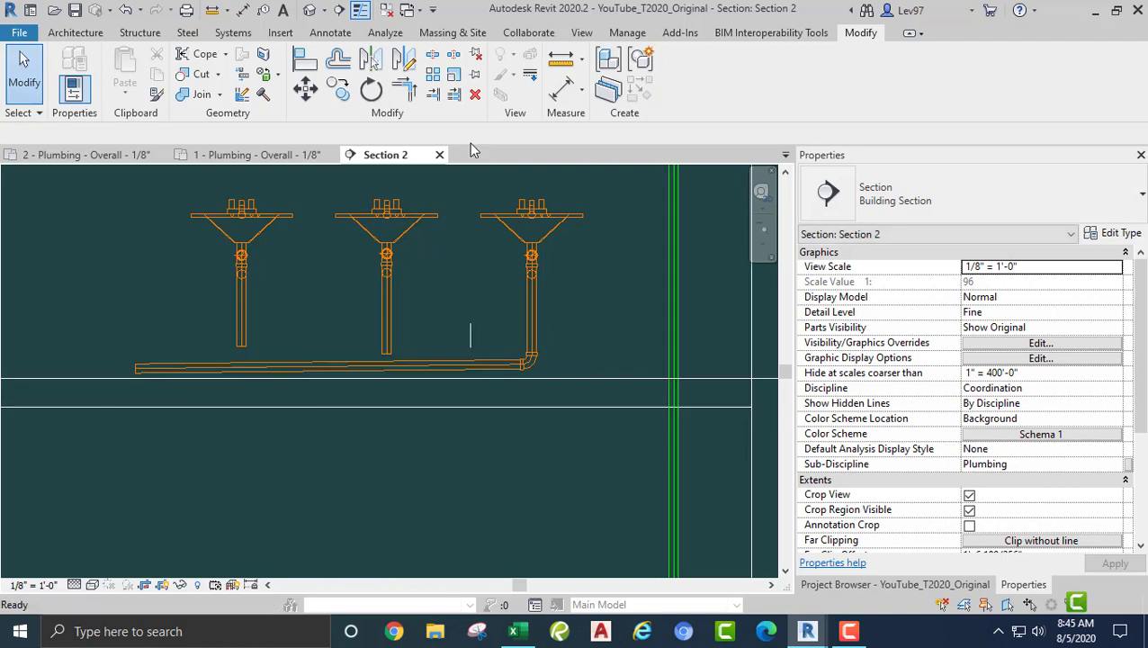
Step: Trim the sloped pipe back to the vertical detail line, keeping the elbow side, and delete the detail line
left_click(438, 101)
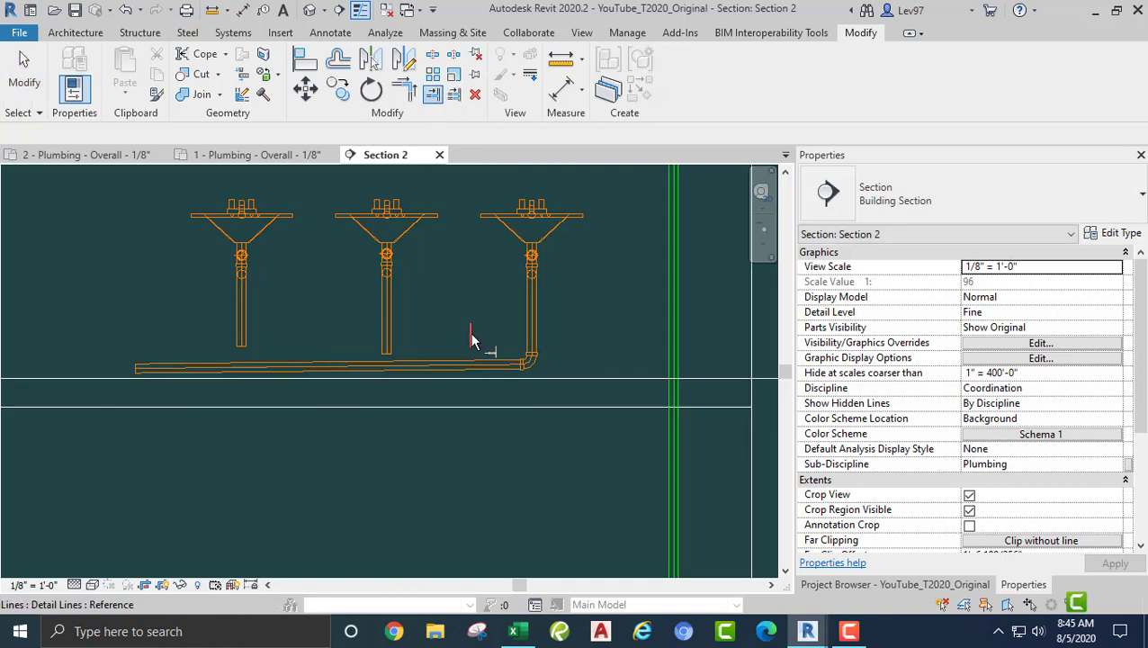
left_click(470, 338)
left_click(500, 366)
key("Escape")
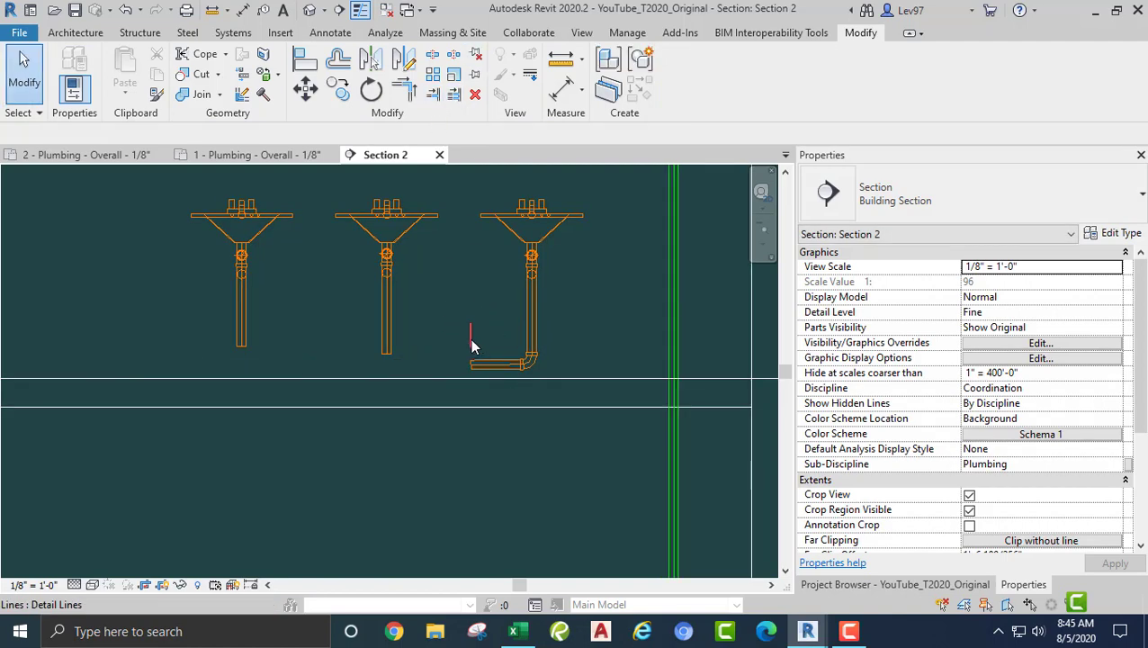
left_click(471, 338)
key("Delete")
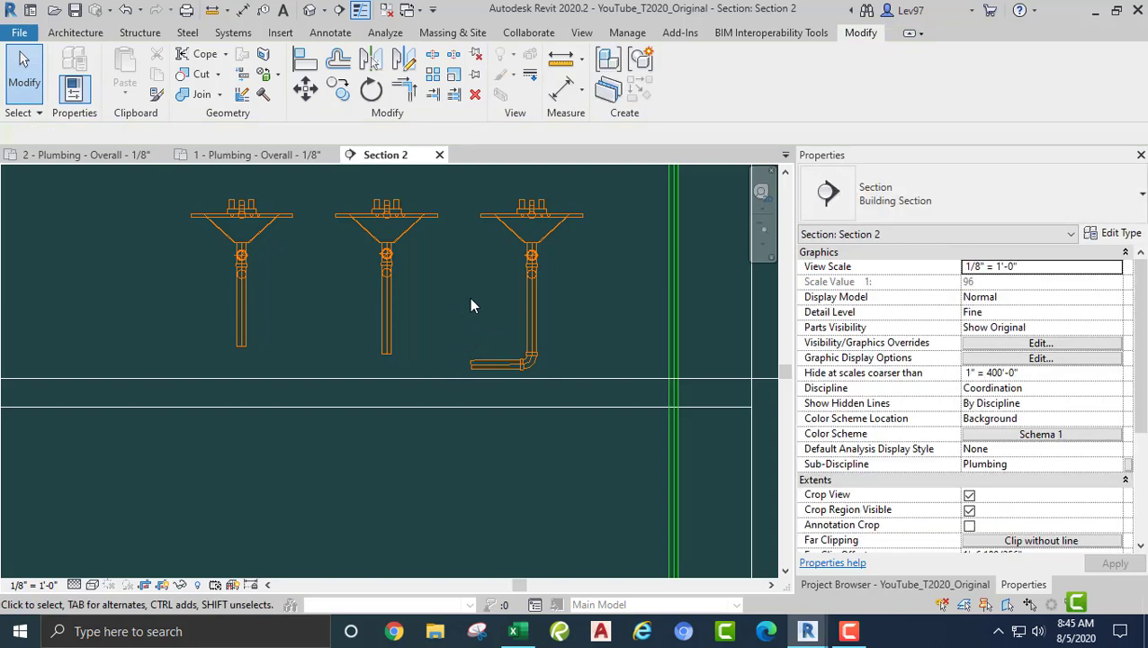
Step: In the PVC pipe type's routing preferences, set the junction to R2020_NoTicks_Wye Combination with 8th Bend - PVC - Sch 40 - DWV: Standard
middle_click_drag(488, 305, 508, 292)
left_click(406, 305)
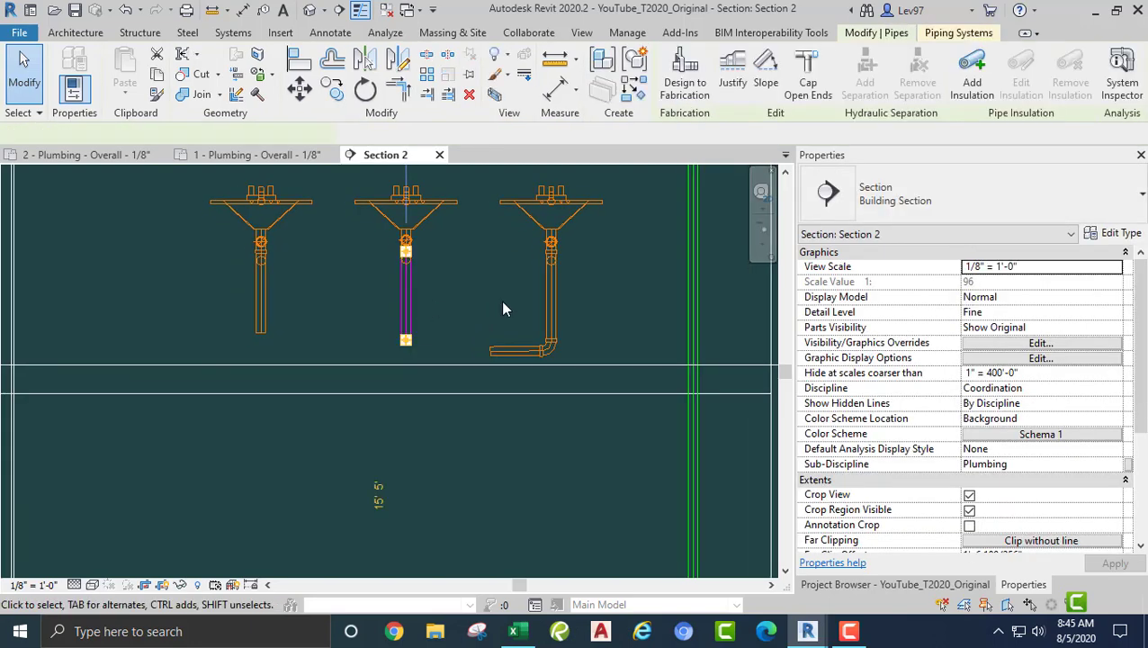
left_click(1121, 236)
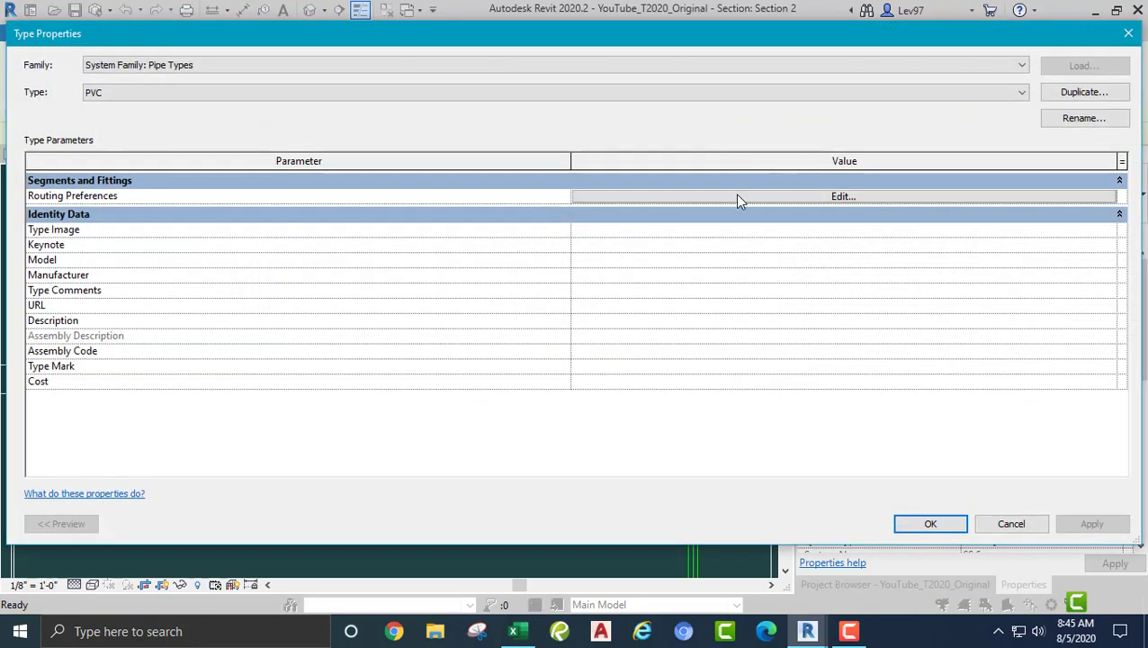
left_click(783, 200)
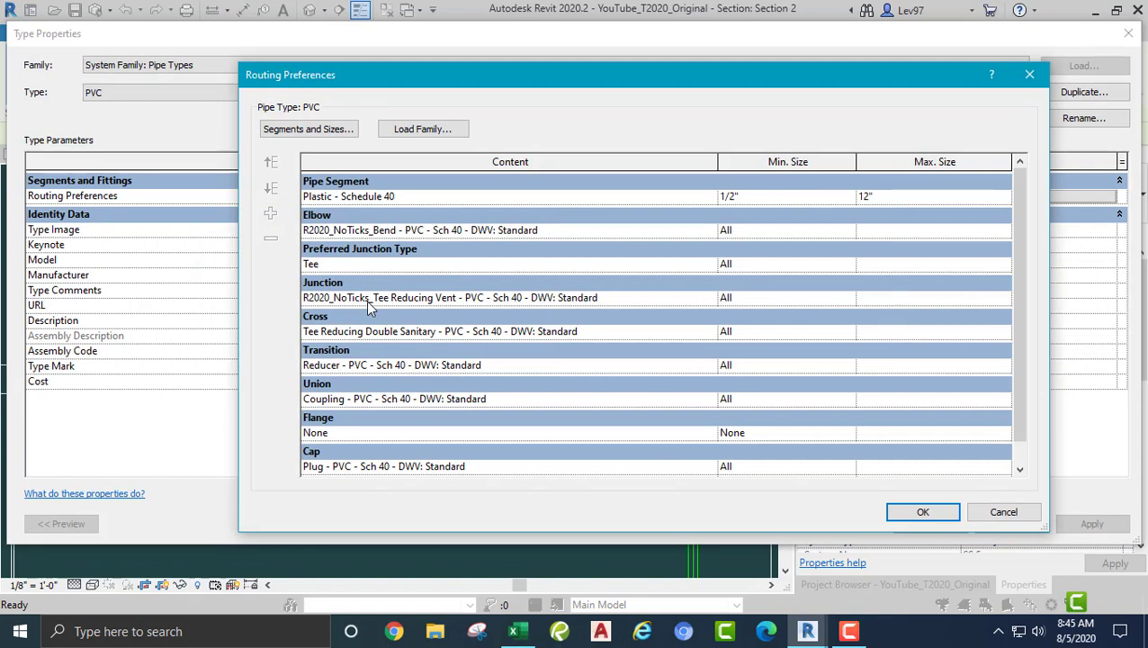
left_click(632, 299)
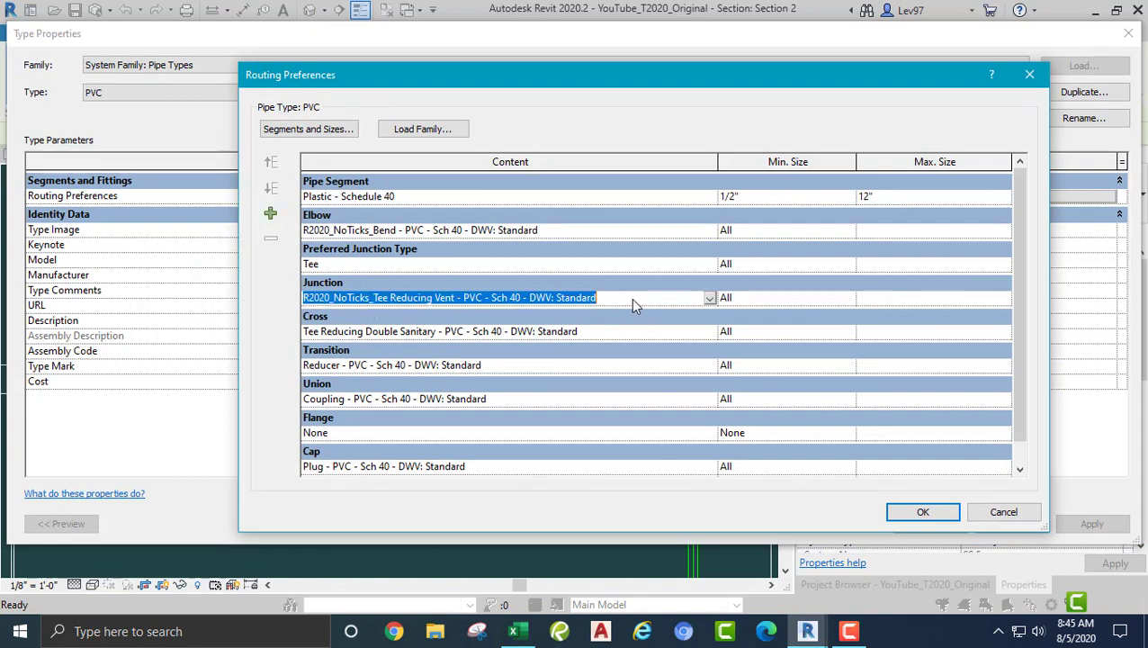
left_click(709, 298)
left_click(451, 339)
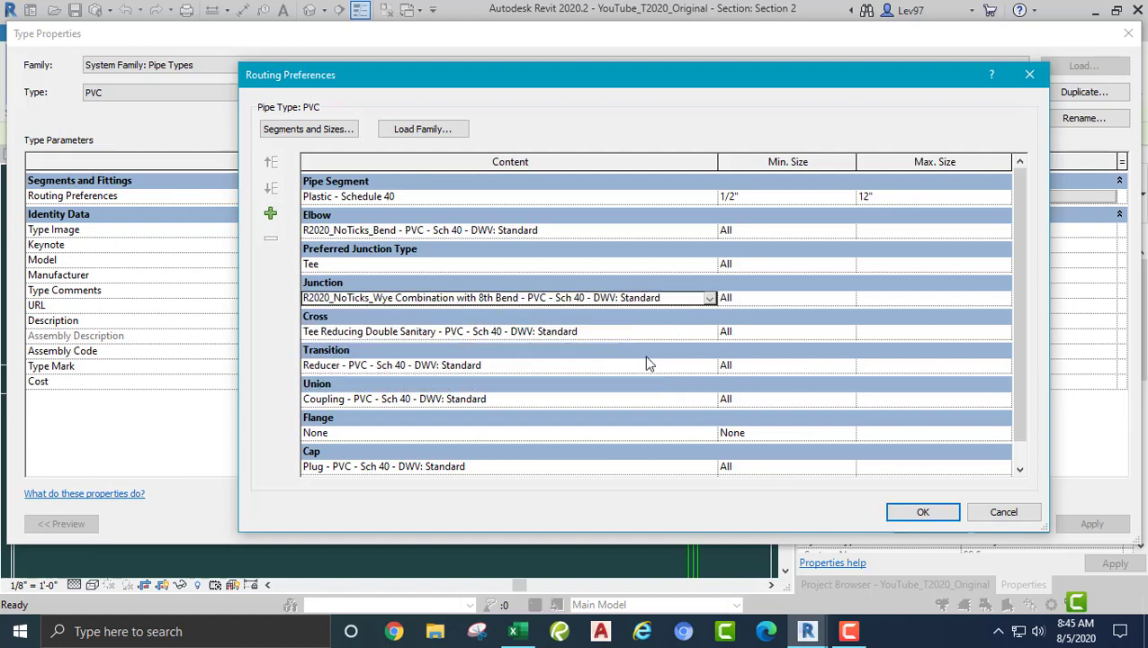
left_click(924, 513)
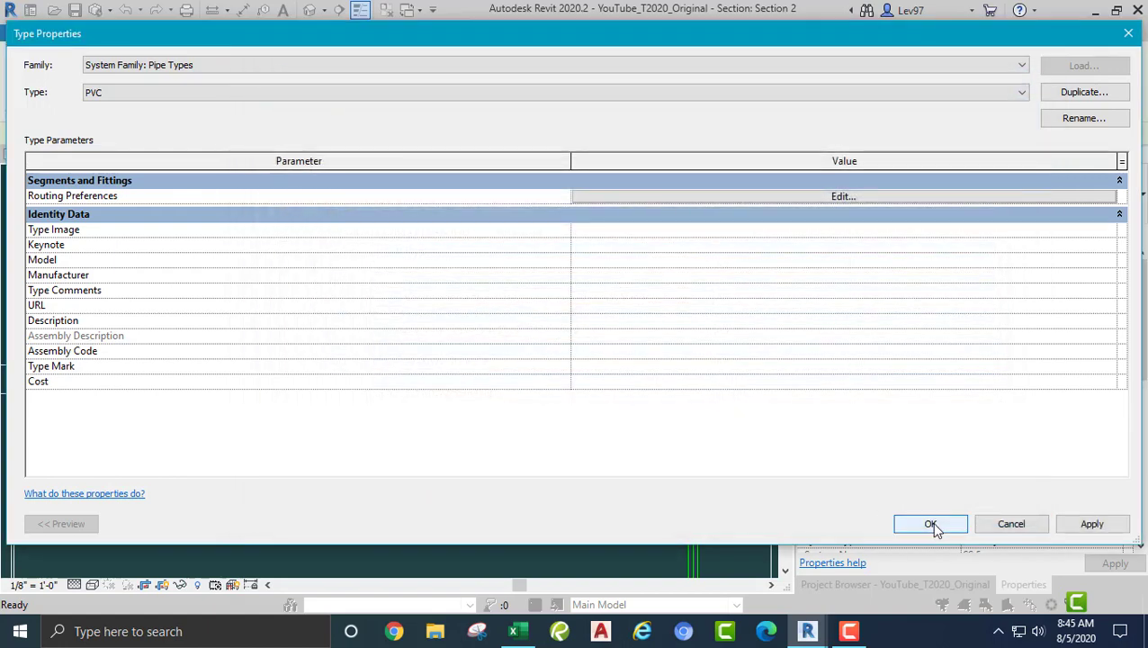
left_click(931, 525)
left_click(348, 318)
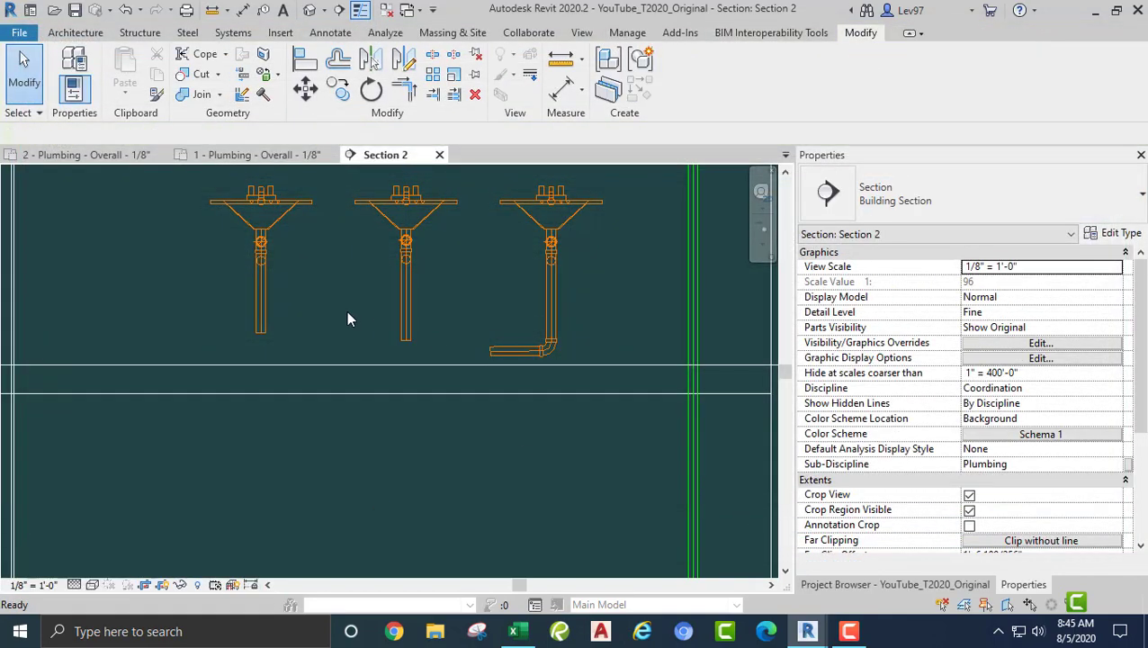
Step: Draw a horizontal detail line about 4' 2" long from the bottom of the middle lavatory's drop past the leftmost drop
middle_click_drag(349, 318, 453, 297)
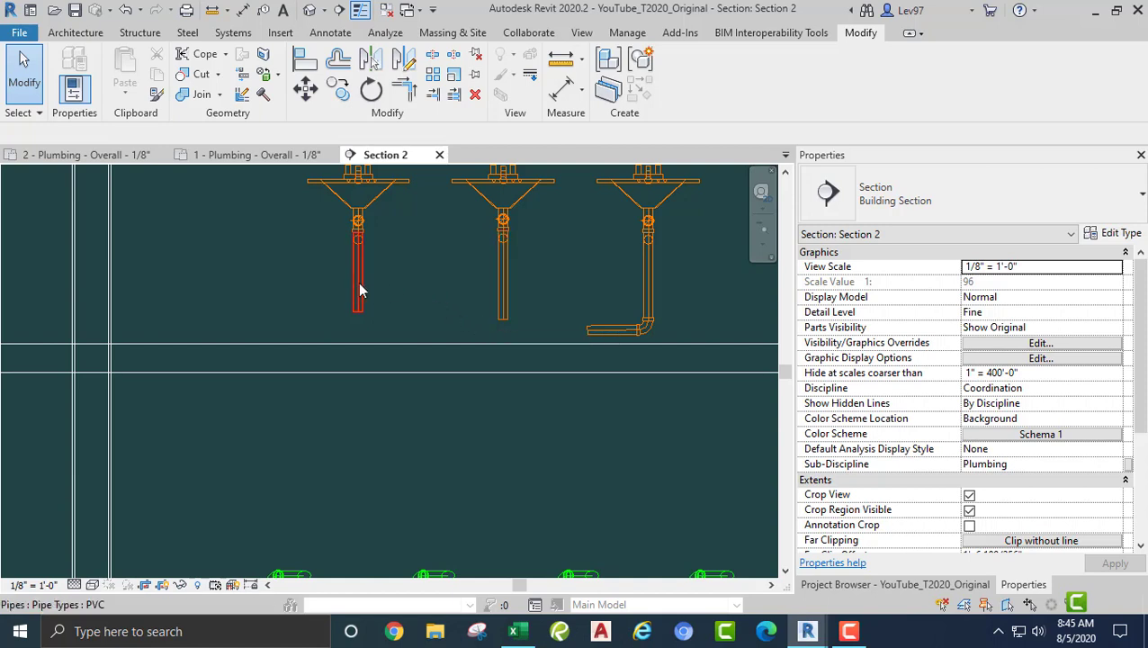
key("d")
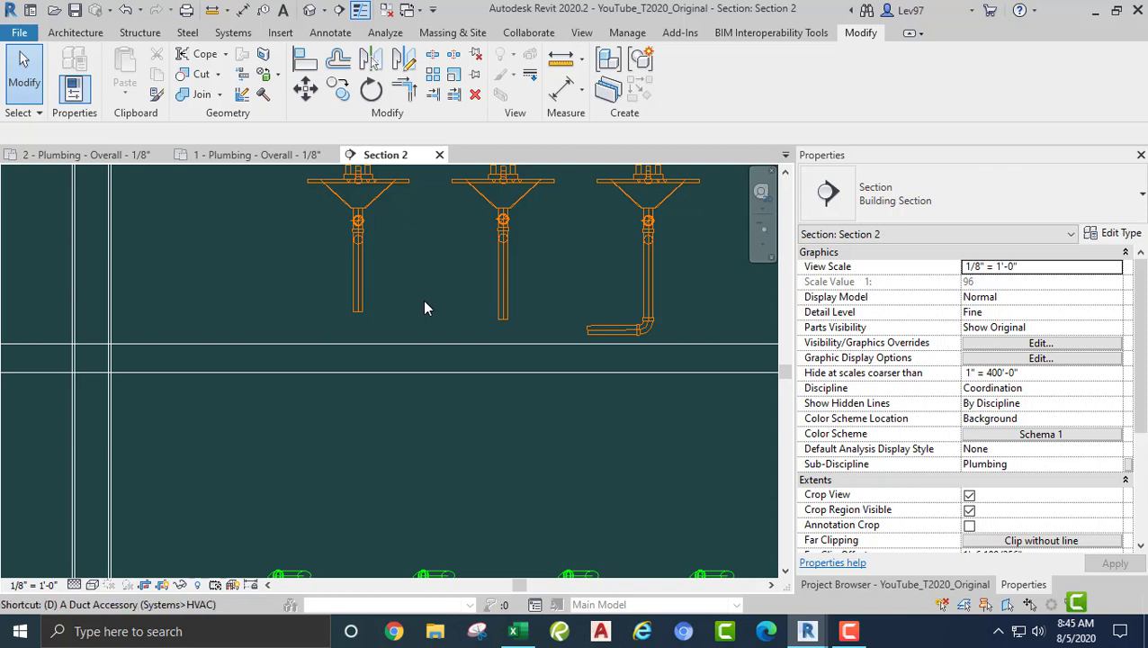
key("l")
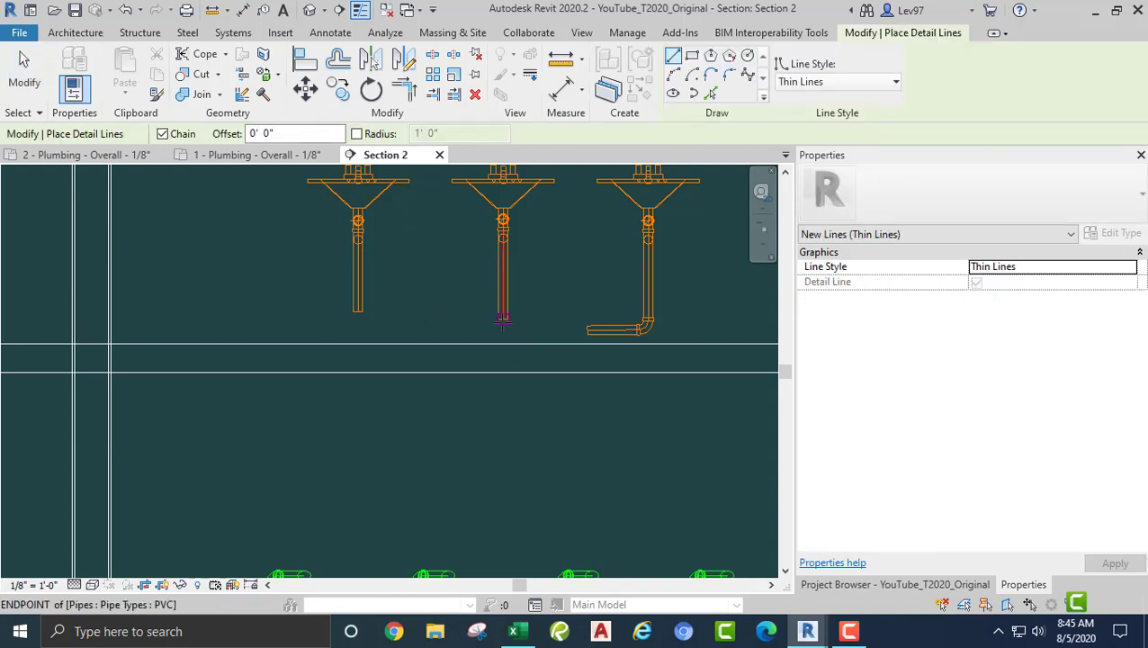
left_click(502, 319)
left_click(262, 318)
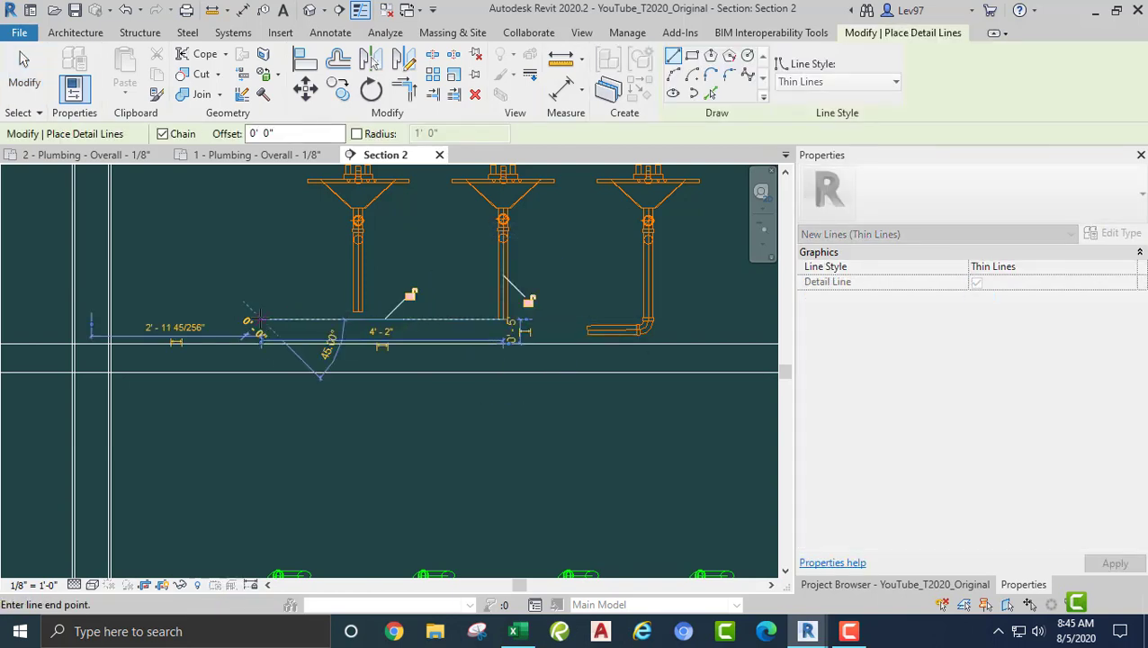
key("Escape")
key("Escape")
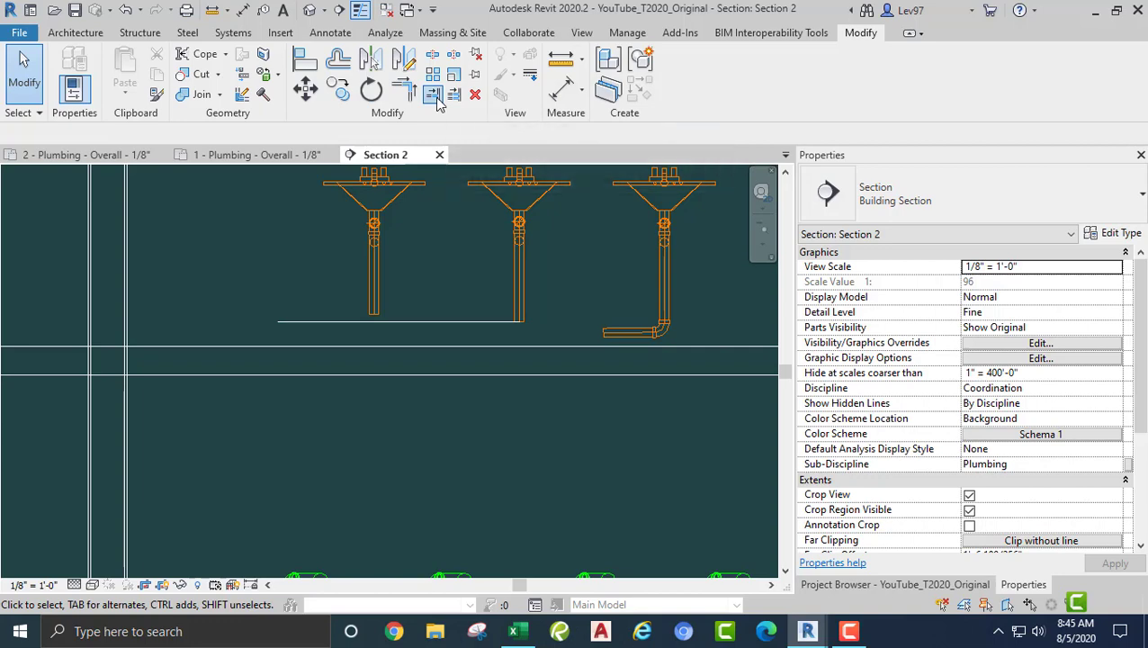
Step: Extend the leftmost lavatory's drop down to the horizontal detail line and delete the line
left_click(433, 93)
left_click(432, 321)
left_click(378, 274)
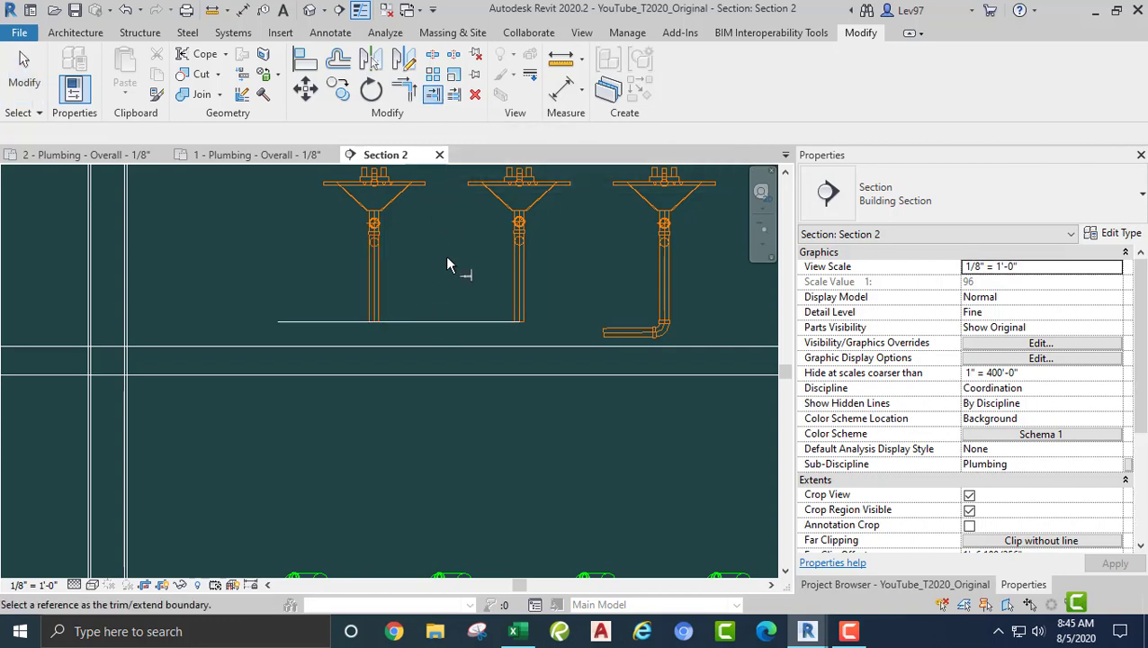
key("Escape")
left_click(384, 320)
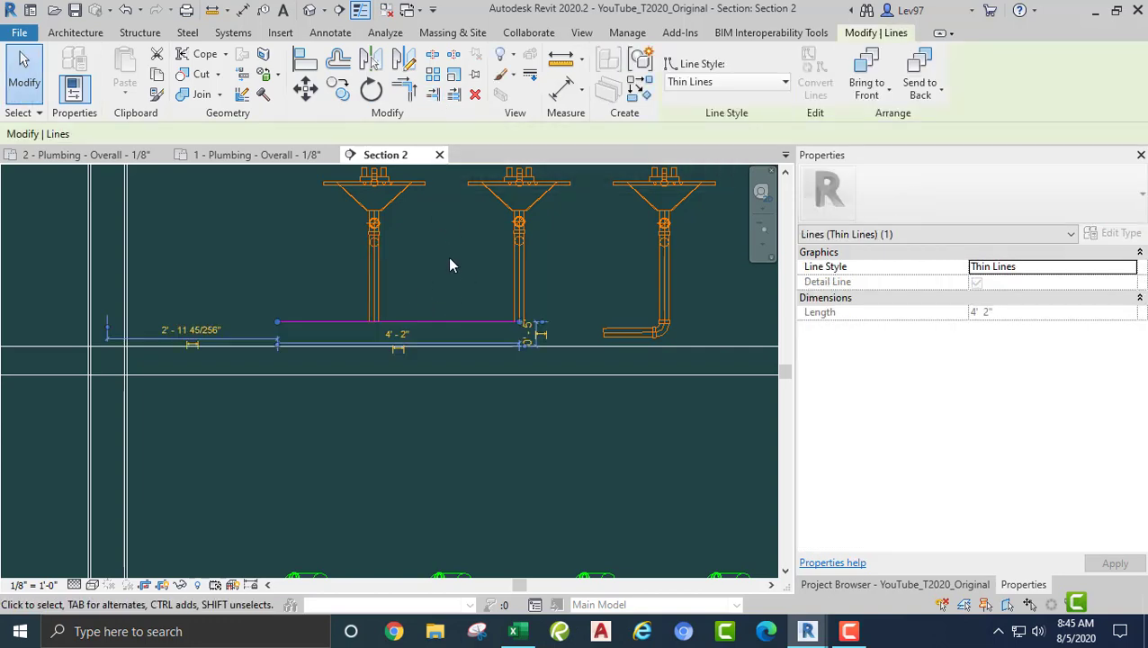
key("Delete")
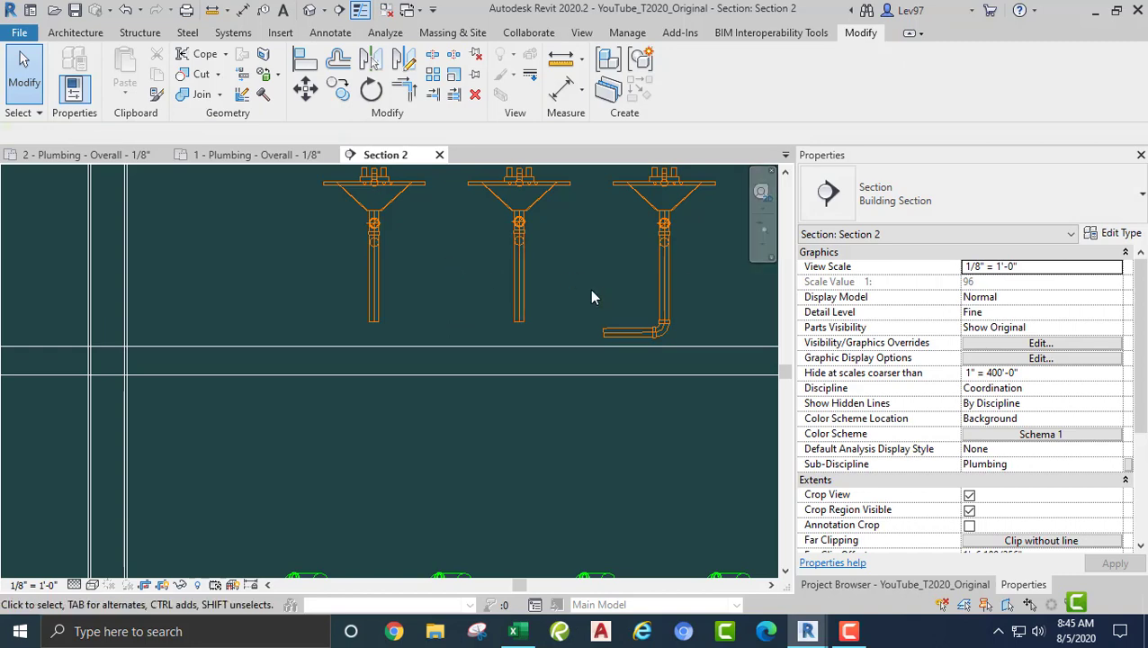
Step: Raise the sloped drain pipe to the drops' bottom ends, at middle elevation 15' 5 13/16", and try stretching it past the leftmost drop
middle_click_drag(603, 295, 619, 266)
left_click(636, 302)
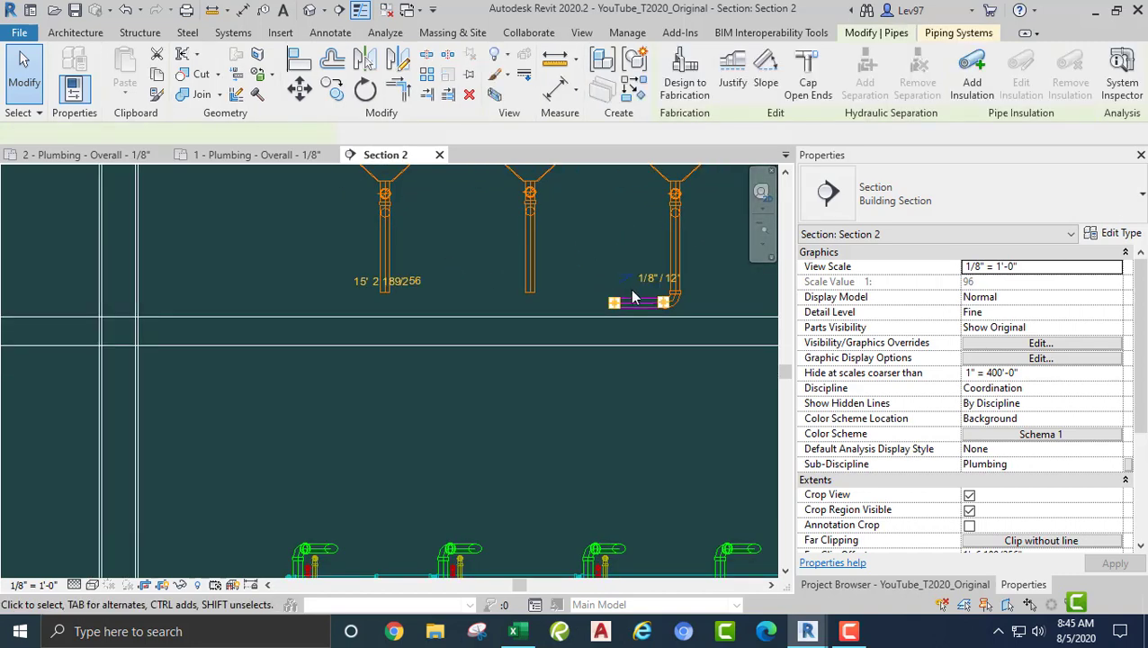
left_click_drag(636, 278, 317, 289)
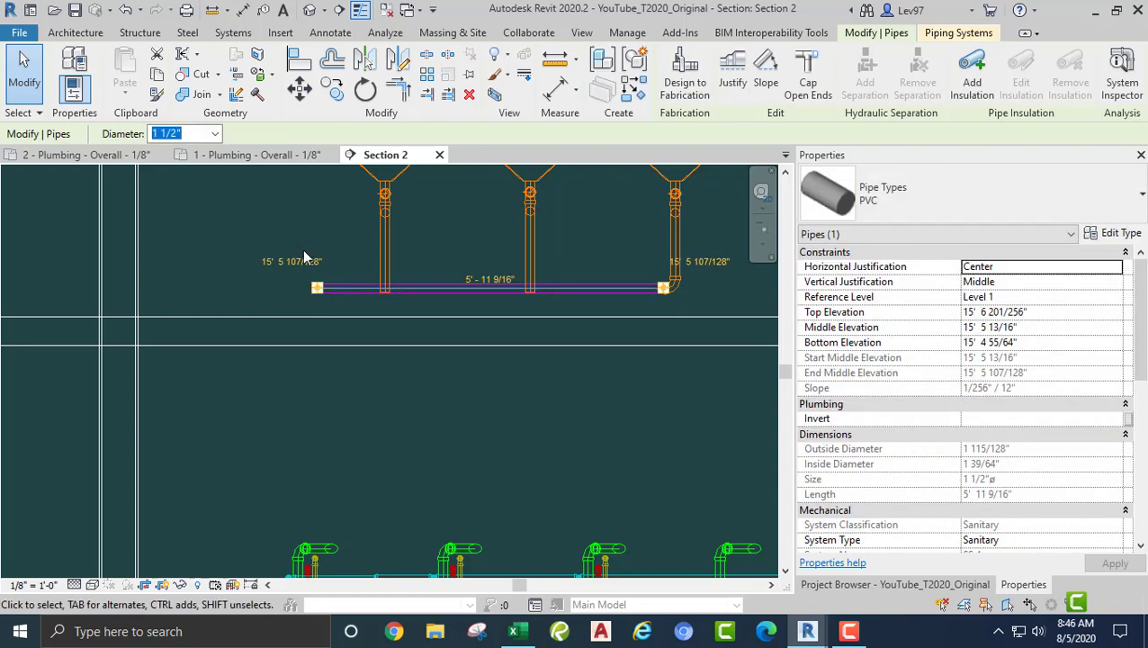
key("Escape")
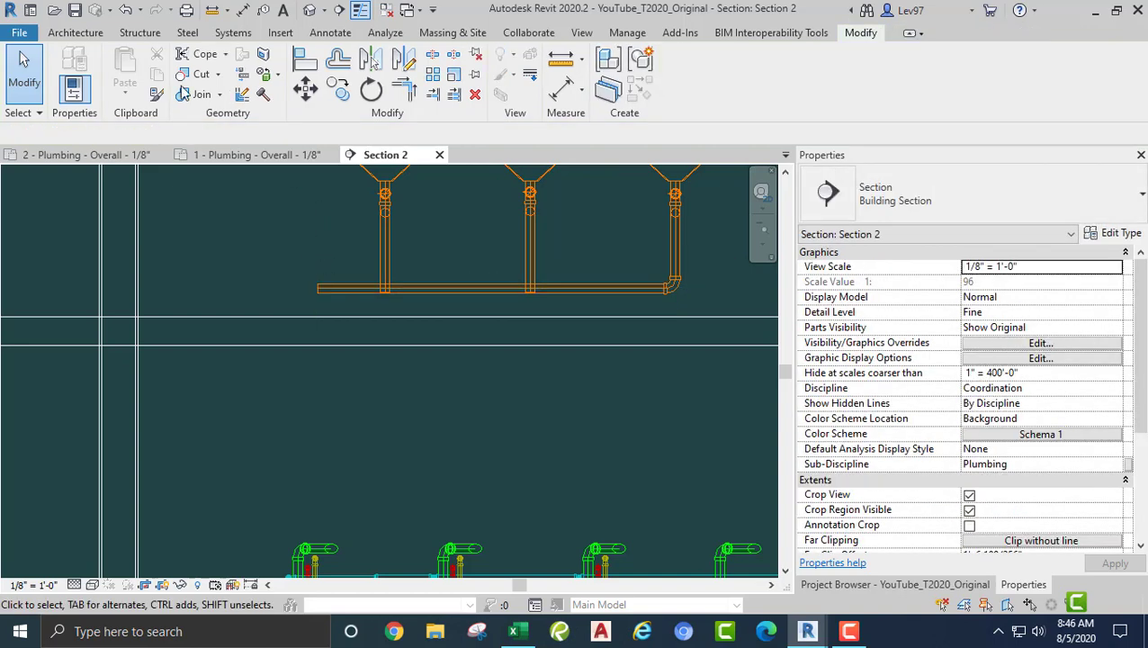
left_click(127, 11)
Step: Try to draw a 1 1/2" PVC pipe sloping down 1/8" / 12" from the short pipe's open end past the leftmost drop
left_click(623, 290)
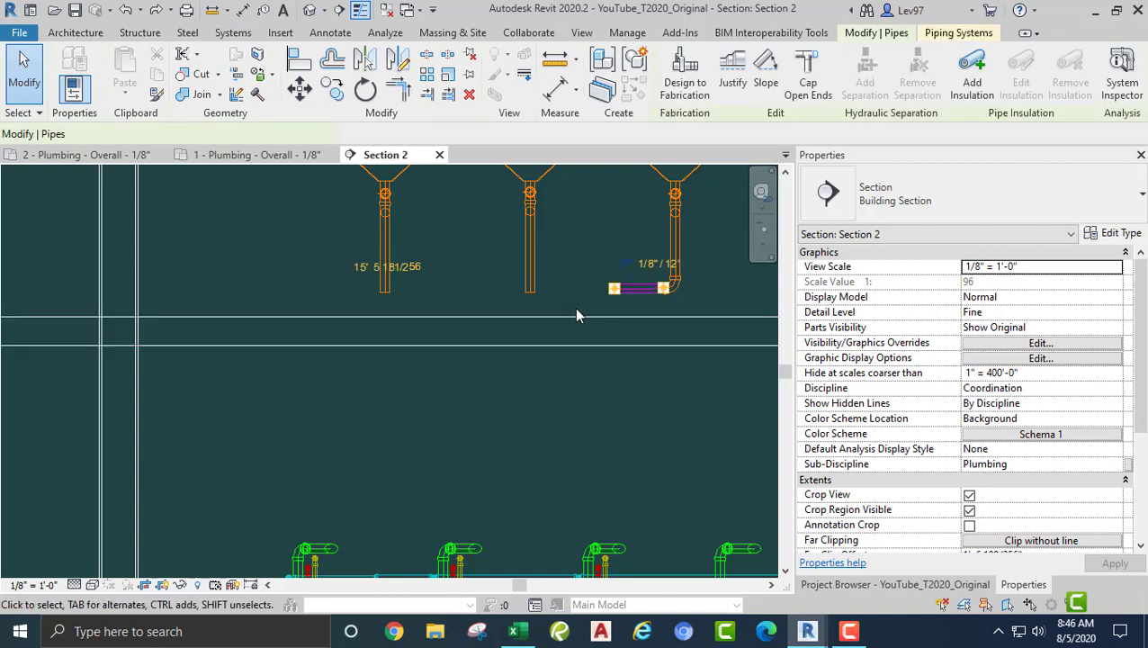
right_click(618, 294)
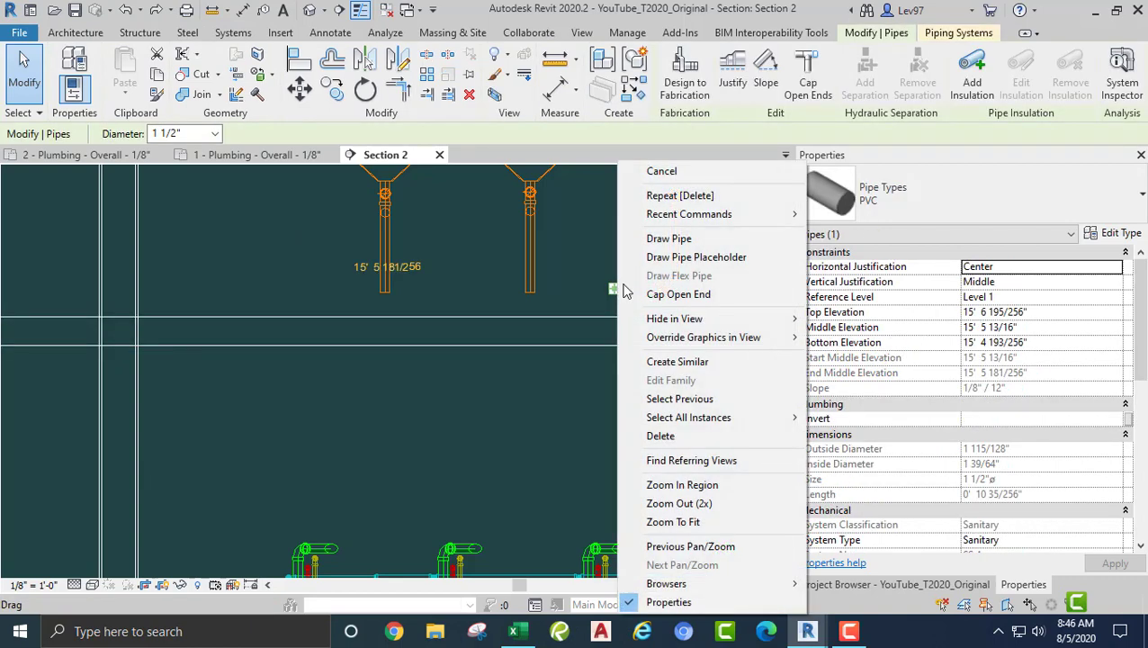
left_click(662, 237)
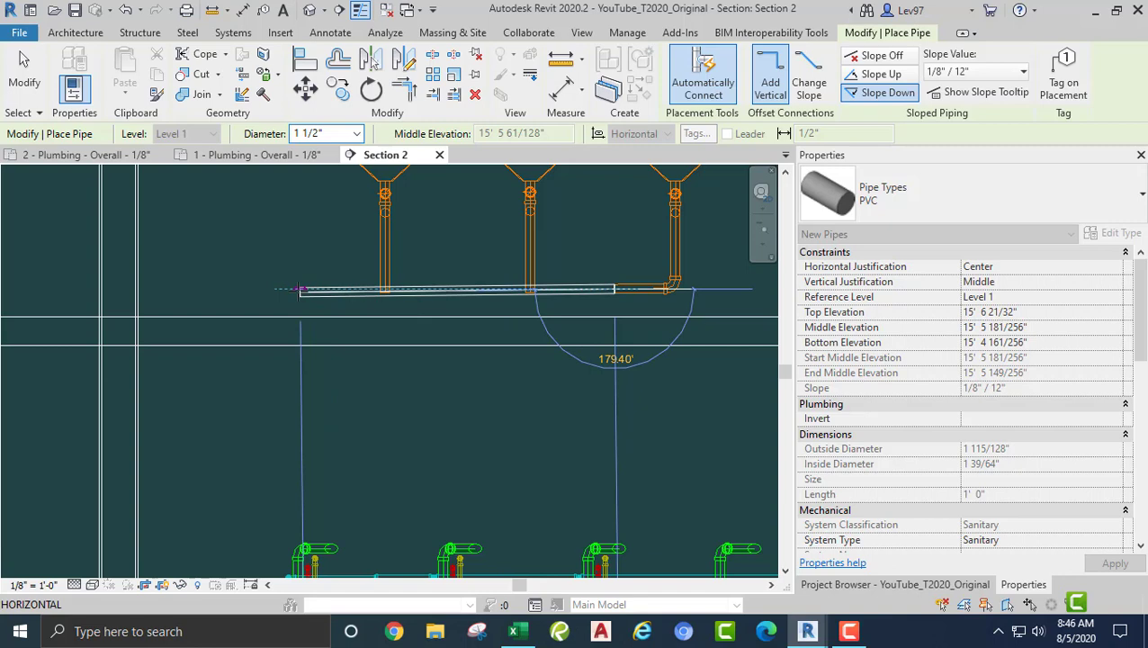
left_click(300, 290)
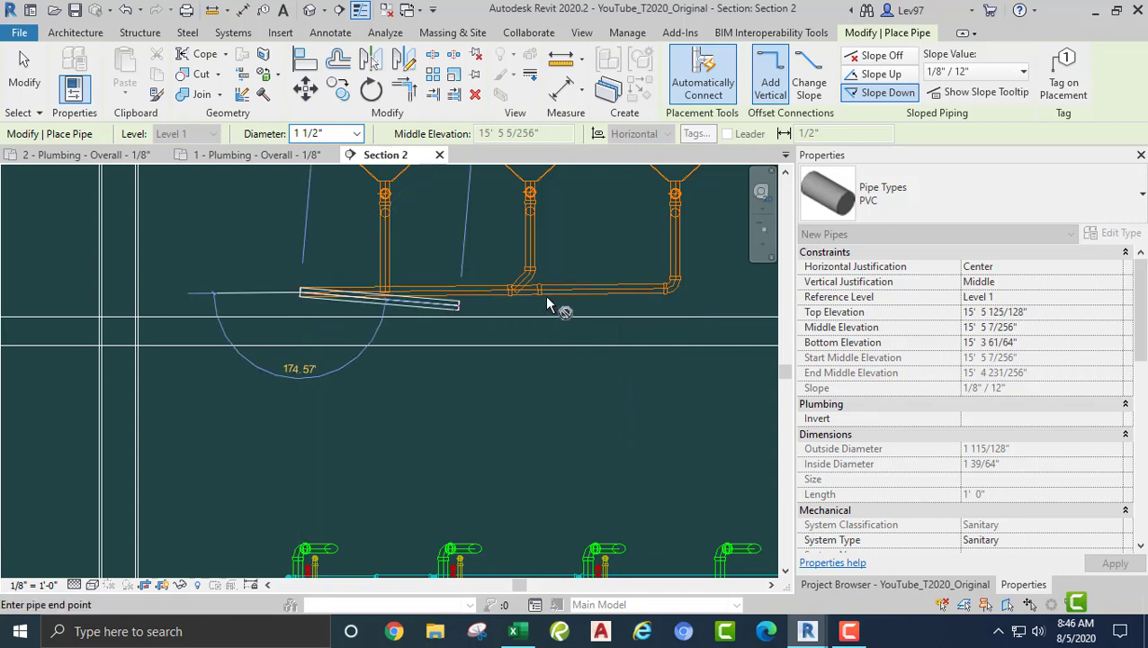
key("Escape")
key("Escape")
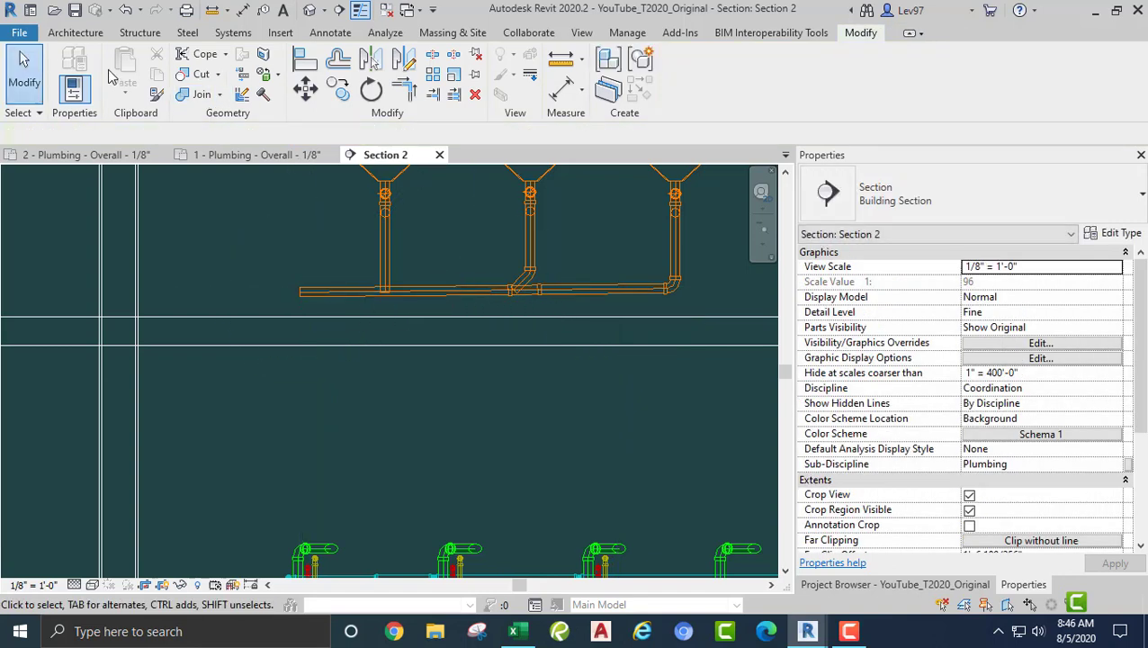
left_click(125, 10)
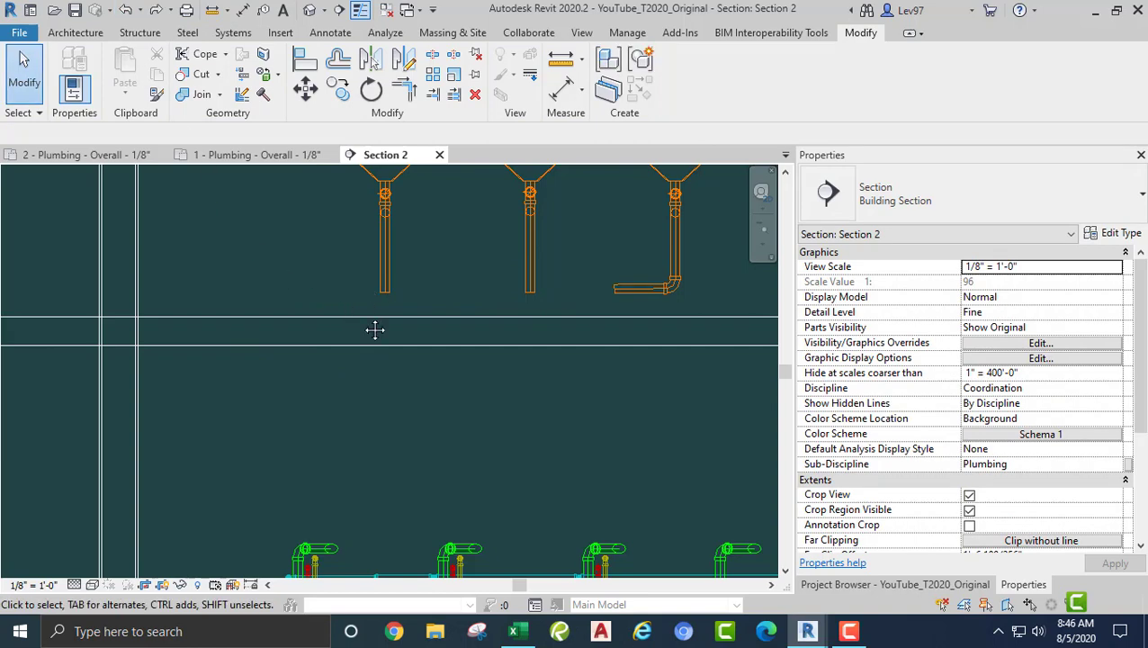
Step: In the 2 - Plumbing - Overall - 1/8" floor plan, rotate the section line below the lavatories by 90 degrees
middle_click_drag(374, 330, 333, 405)
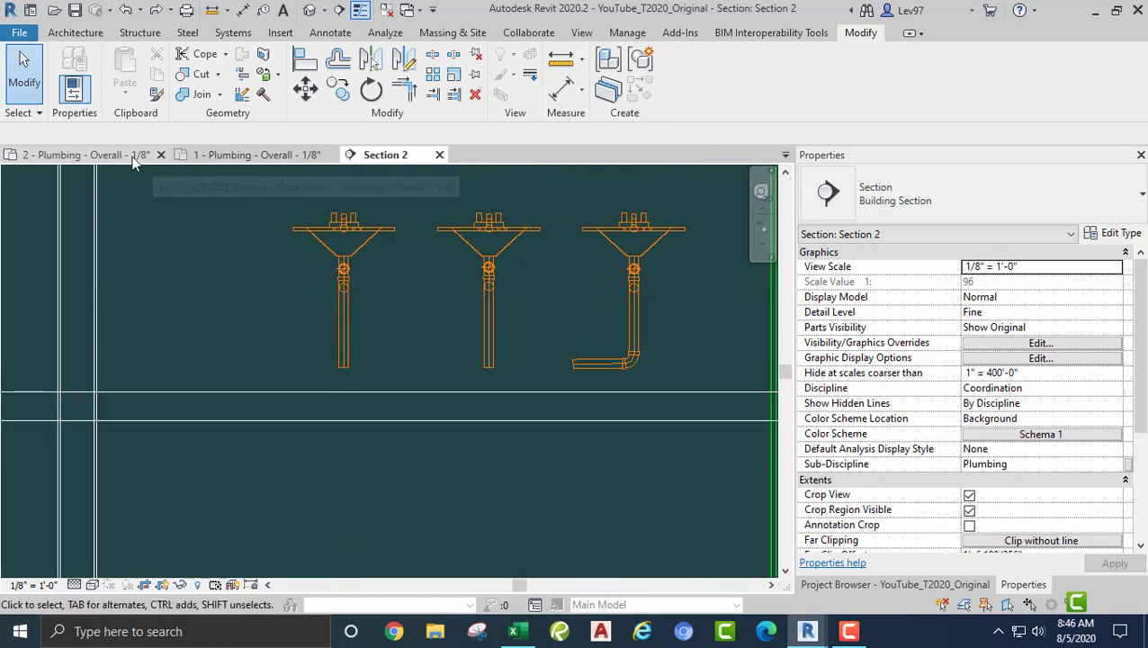
left_click(117, 155)
middle_click_drag(369, 366, 282, 404)
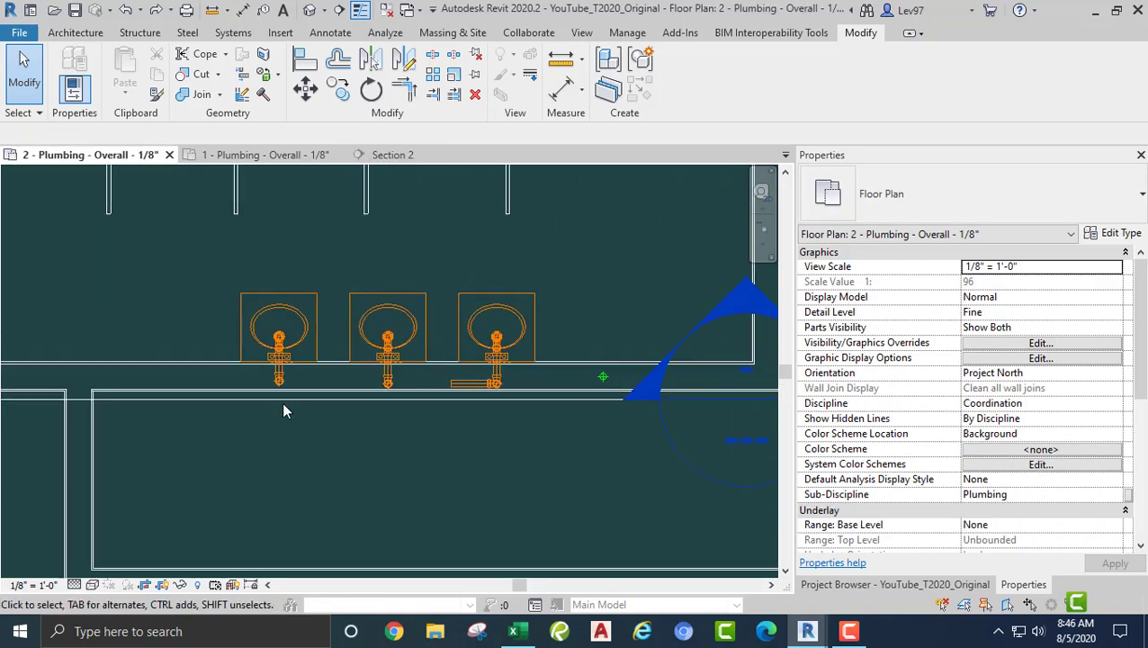
scroll(326, 391, "up", 2)
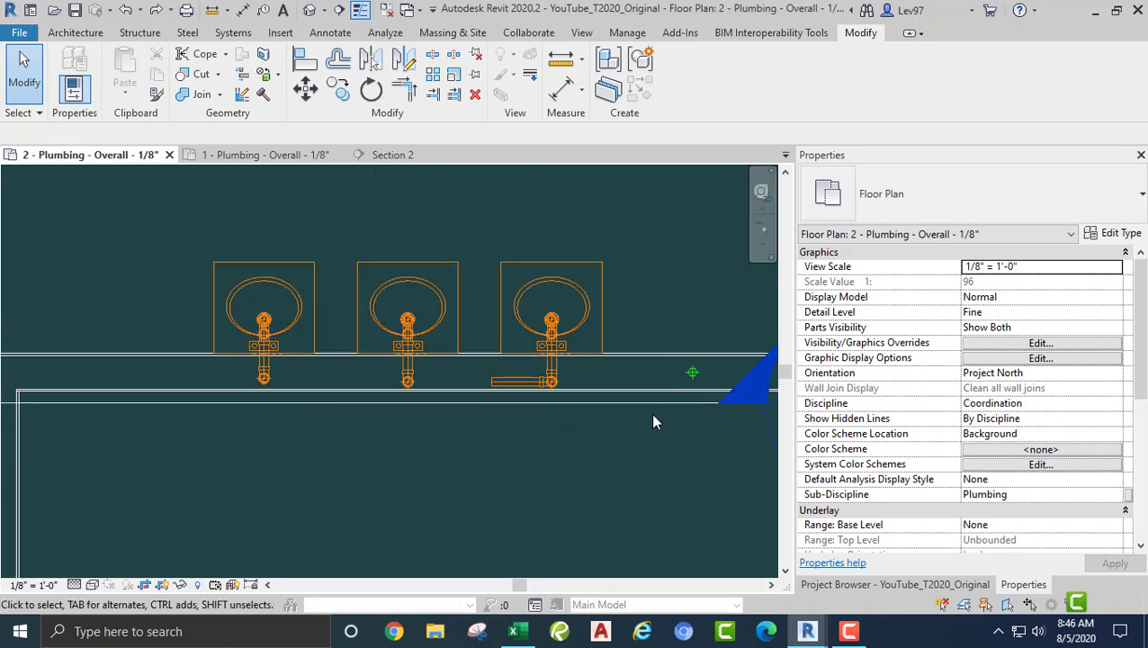
left_click(605, 402)
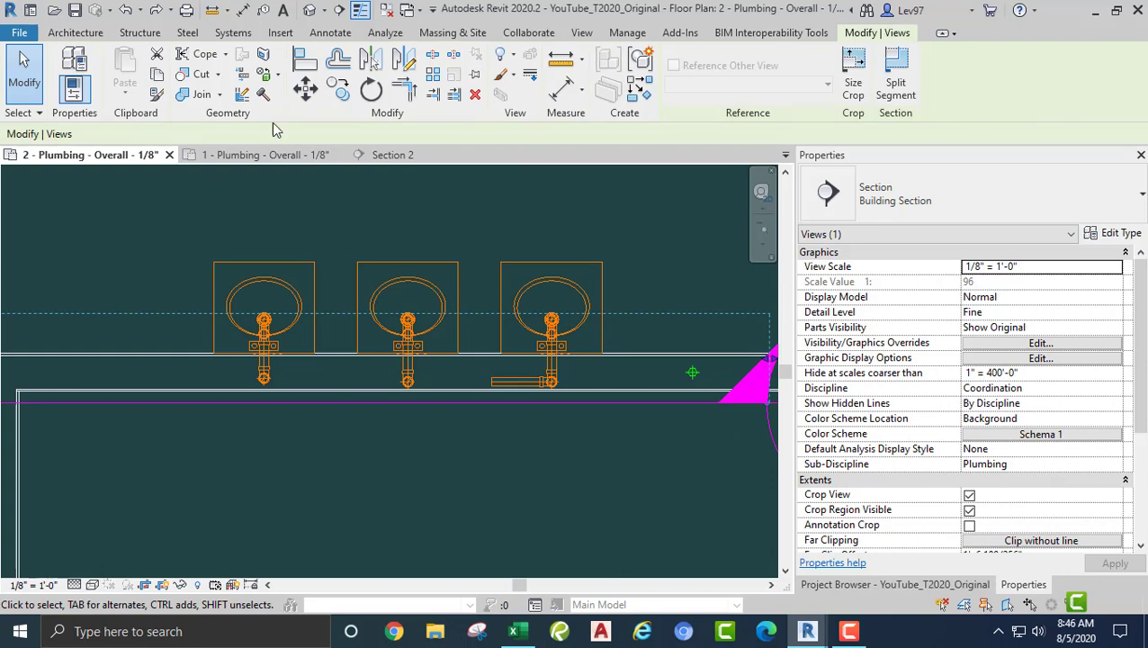
left_click(372, 91)
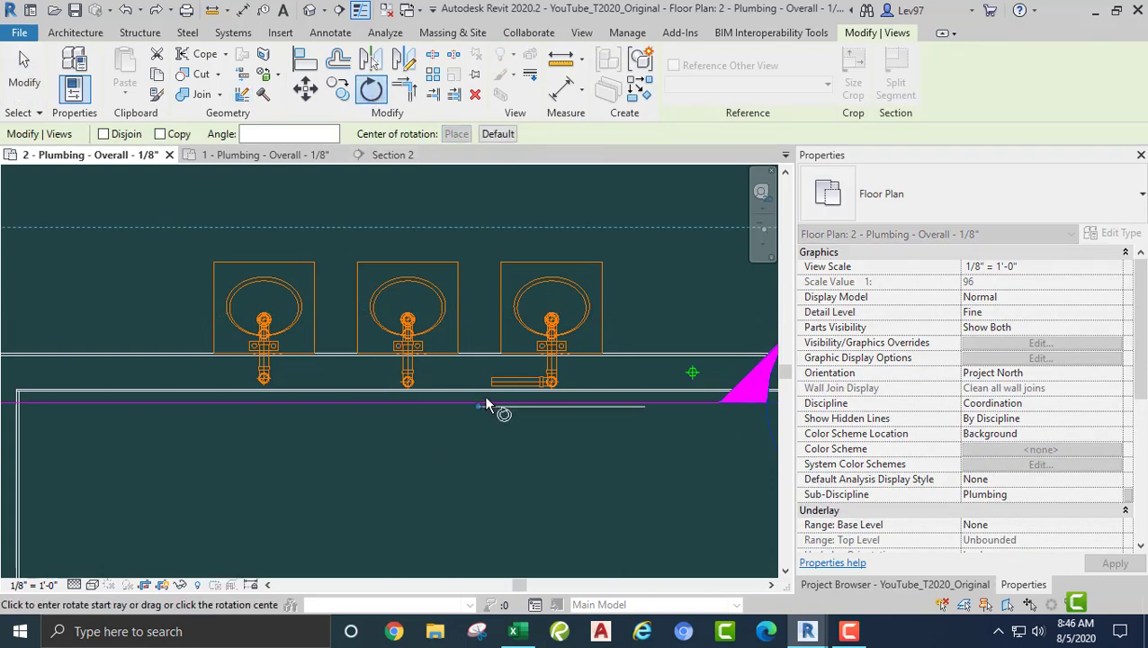
left_click(482, 289)
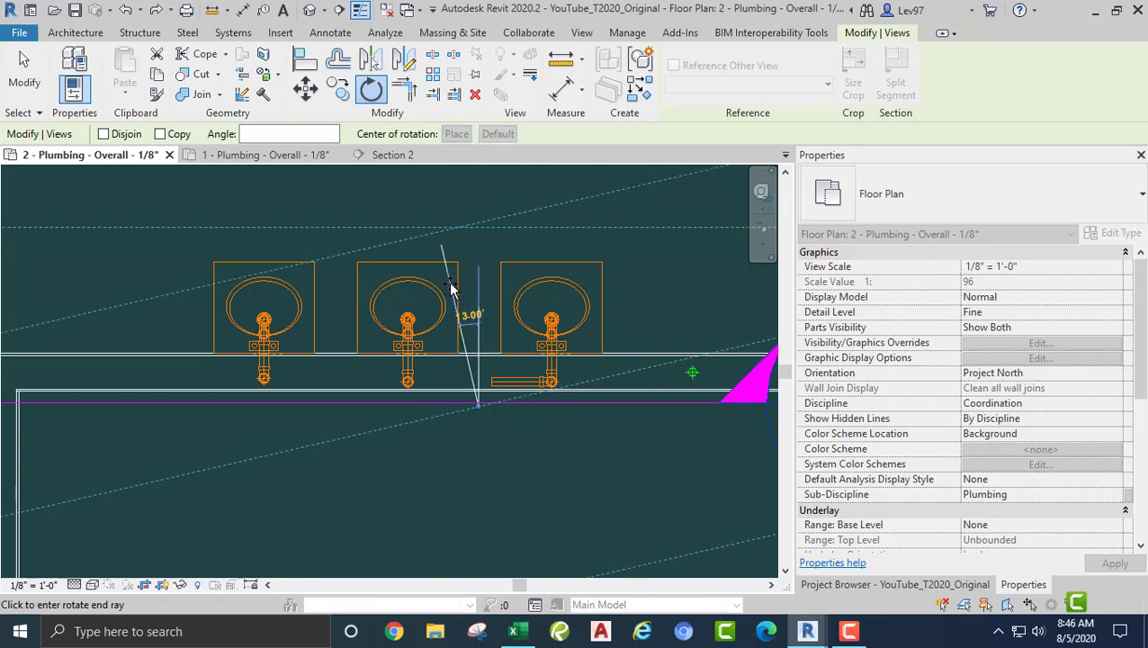
type("90")
key("Return")
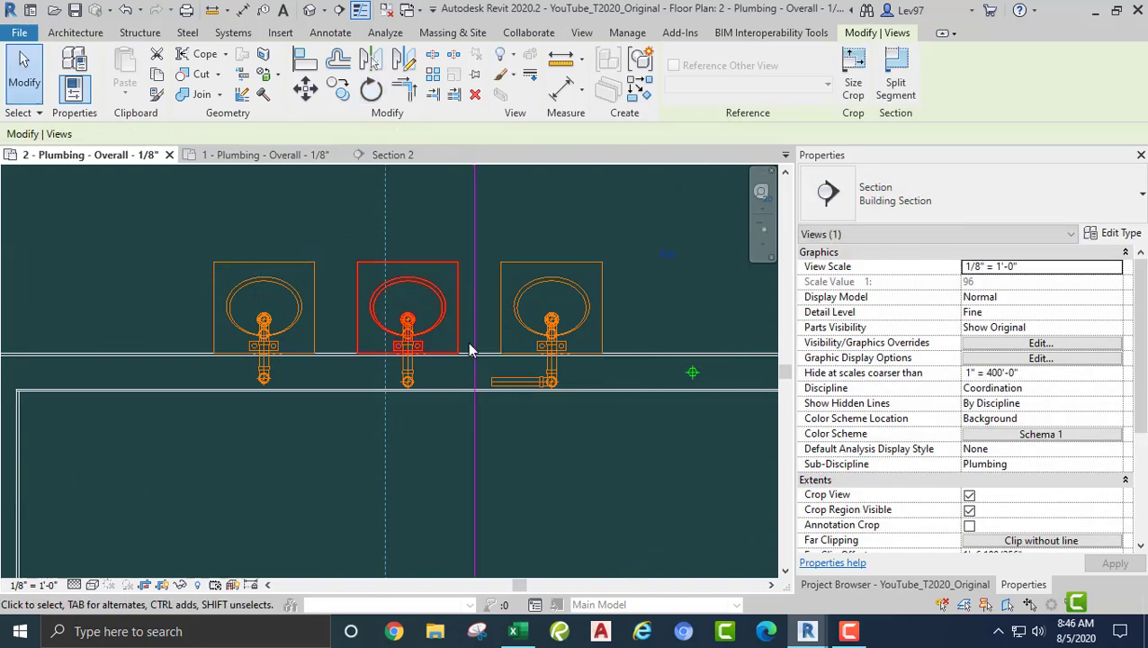
Step: Move the rotated section line just beyond the rightmost lavatory and extend its far clip past the leftmost lavatory
left_click_drag(474, 228, 618, 232)
scroll(532, 381, "down", 1)
middle_click_drag(491, 538, 520, 377)
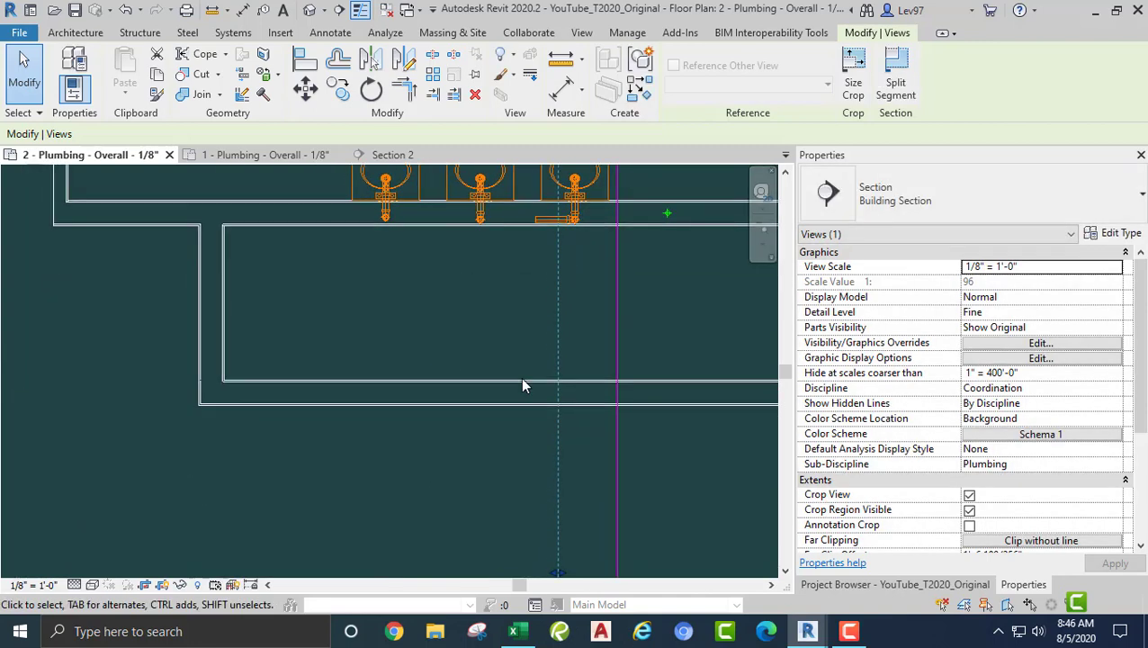
scroll(490, 489, "down", 1)
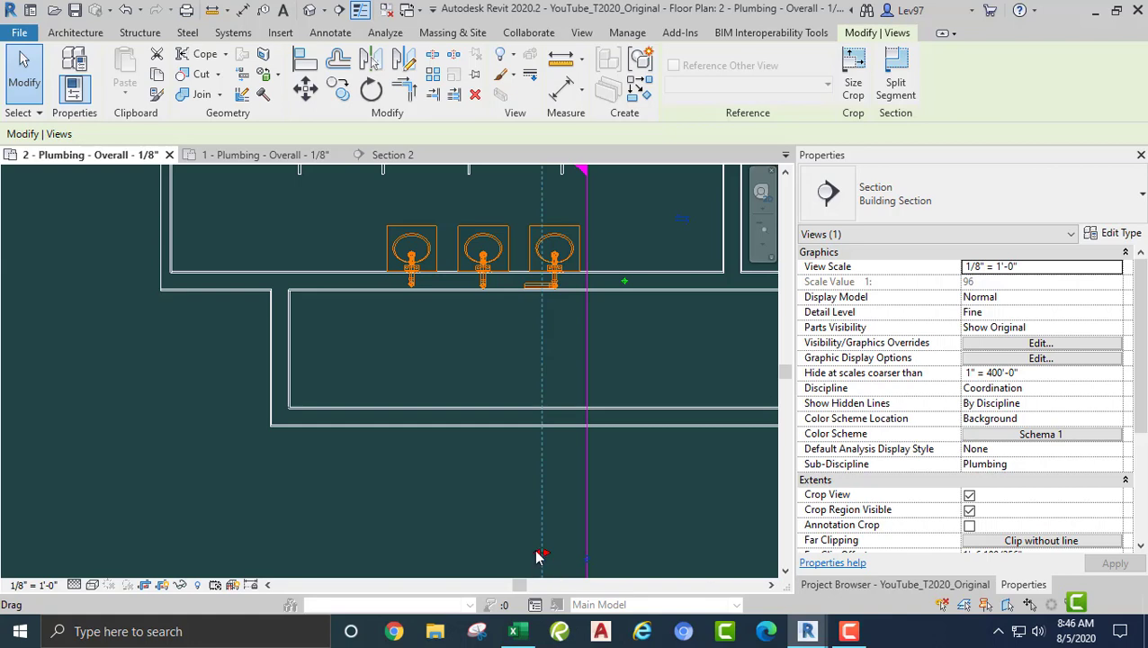
left_click_drag(538, 555, 445, 529)
left_click_drag(349, 504, 345, 504)
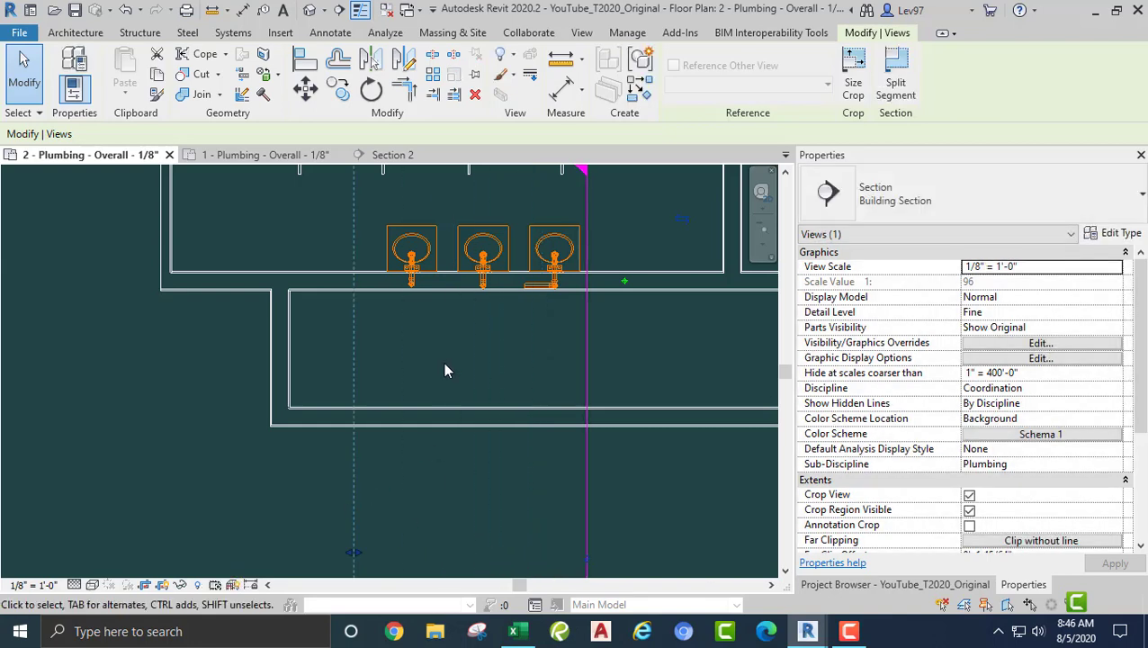
left_click(443, 361)
middle_click_drag(422, 356, 361, 463)
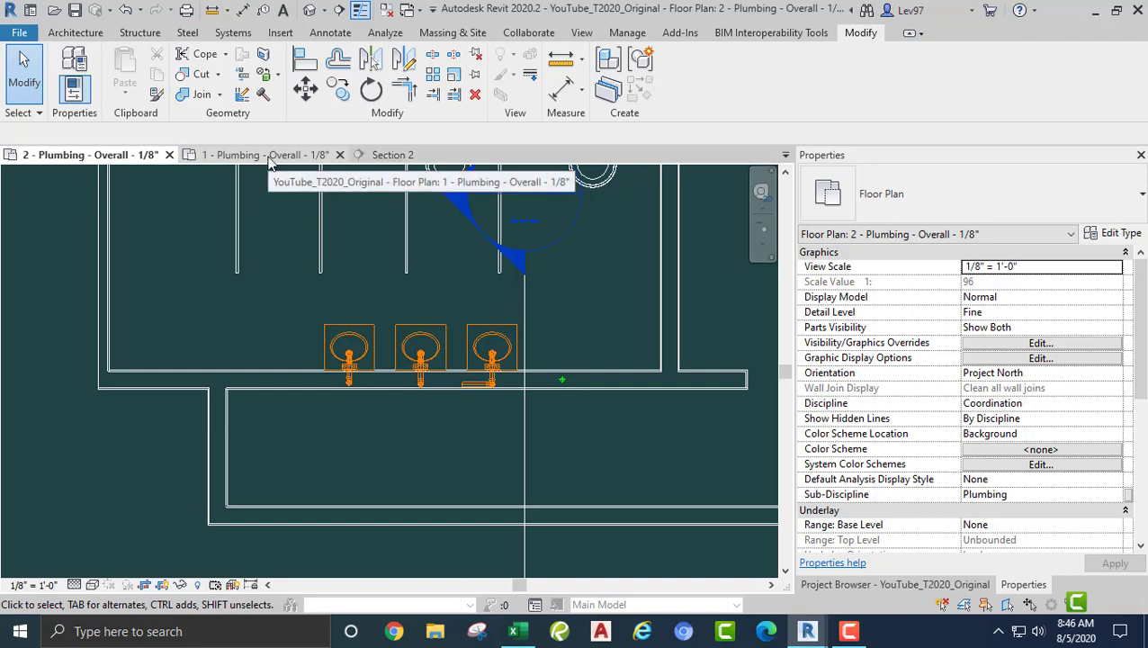
Step: In the Section 2 view, move one of the overlapping drop pipes out of the wall, away from the lavatories
left_click(388, 156)
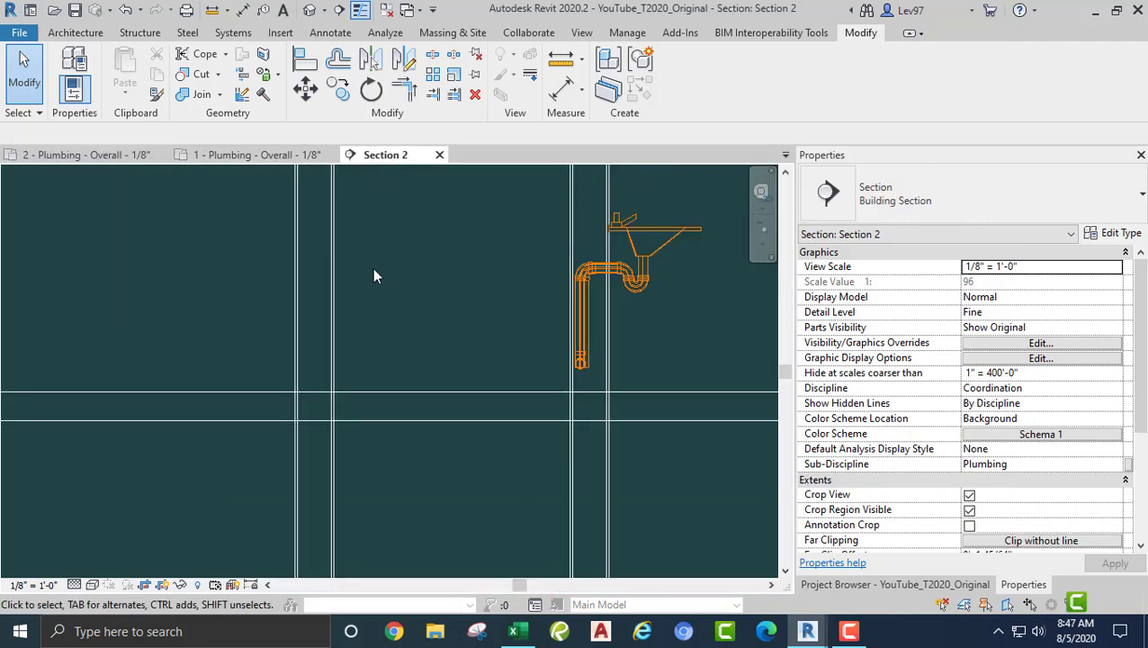
middle_click_drag(523, 315, 373, 297)
scroll(468, 324, "up", 2)
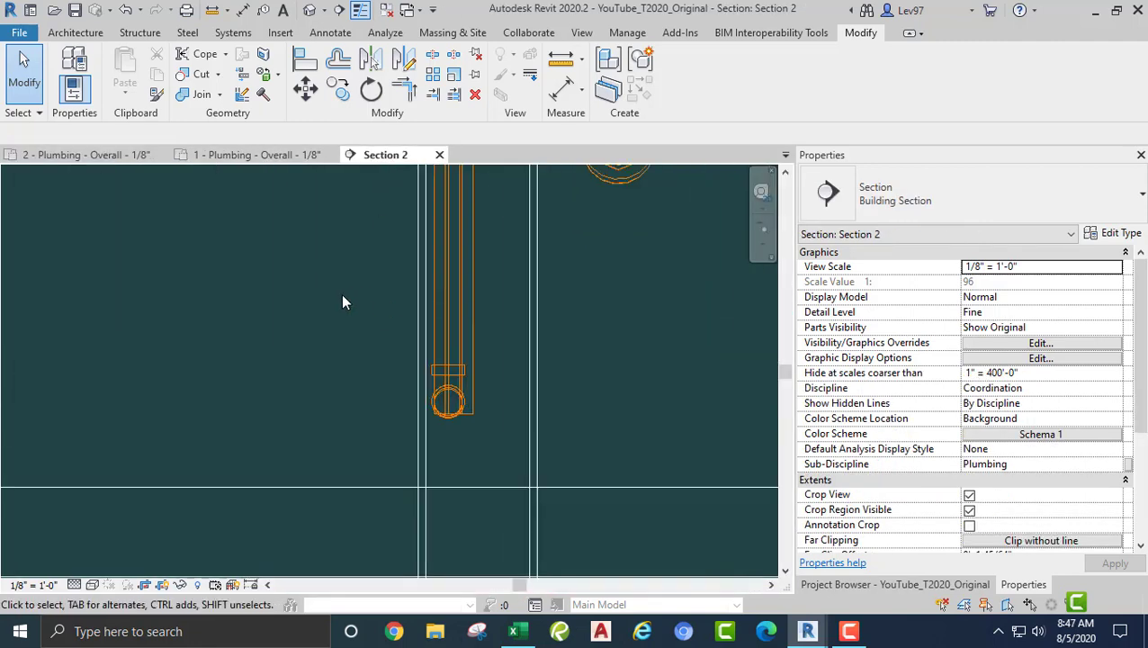
left_click(475, 321)
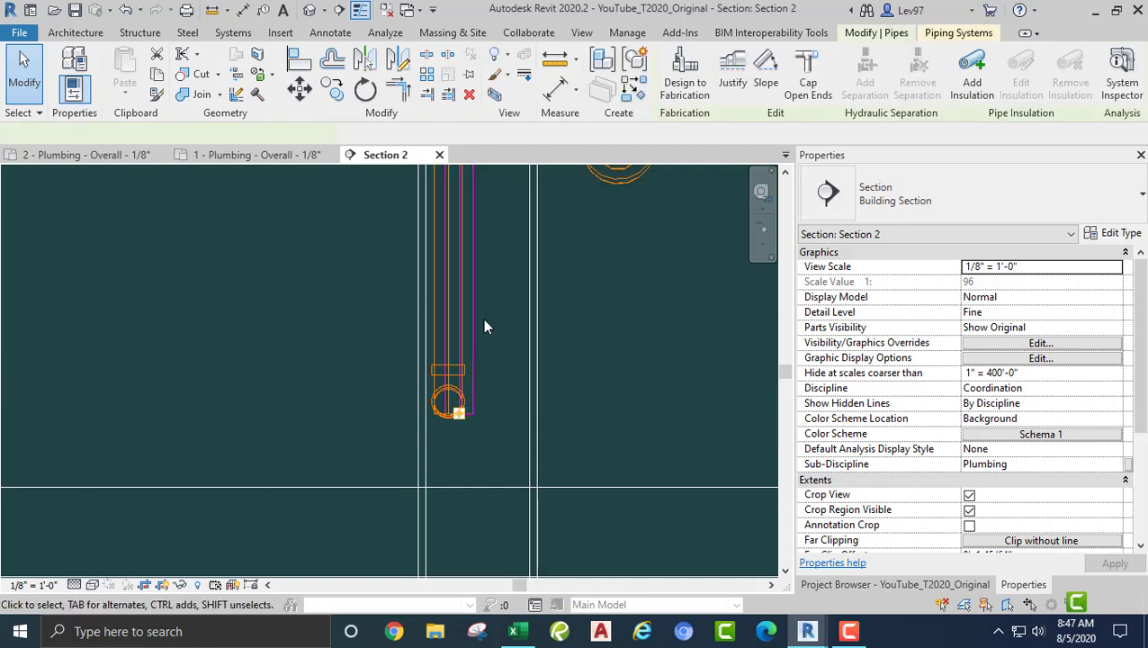
left_click_drag(471, 308, 405, 310)
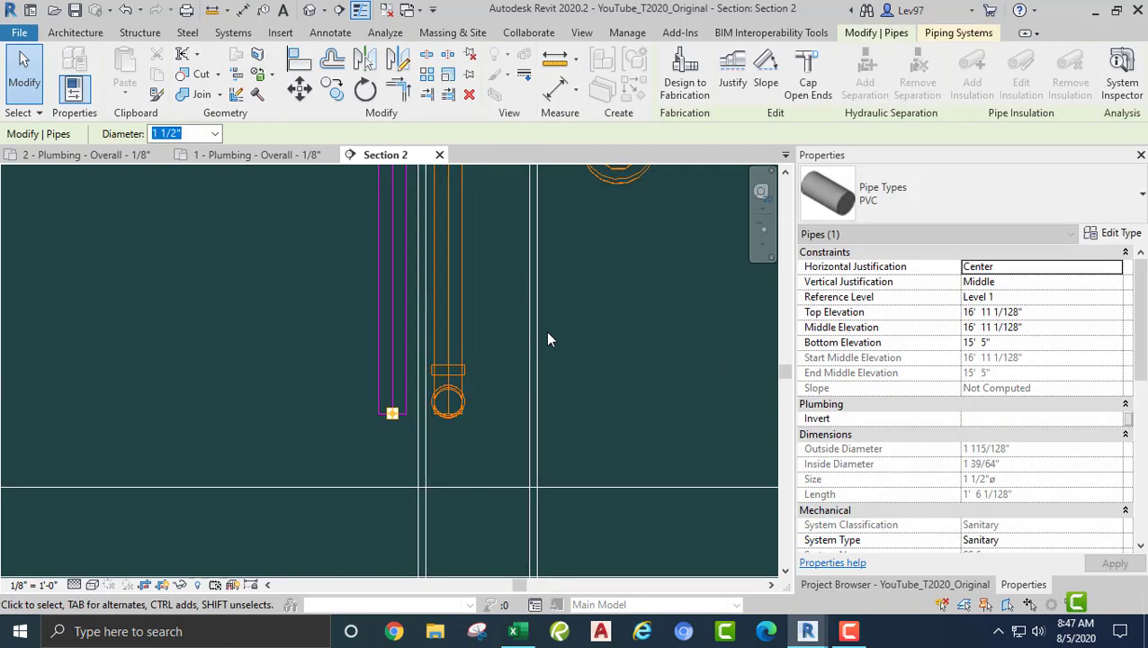
left_click(545, 330)
Step: Move the drop connected to the sloped drain pipe closer to the lavatory, centred within the wall
middle_click_drag(498, 211, 530, 411)
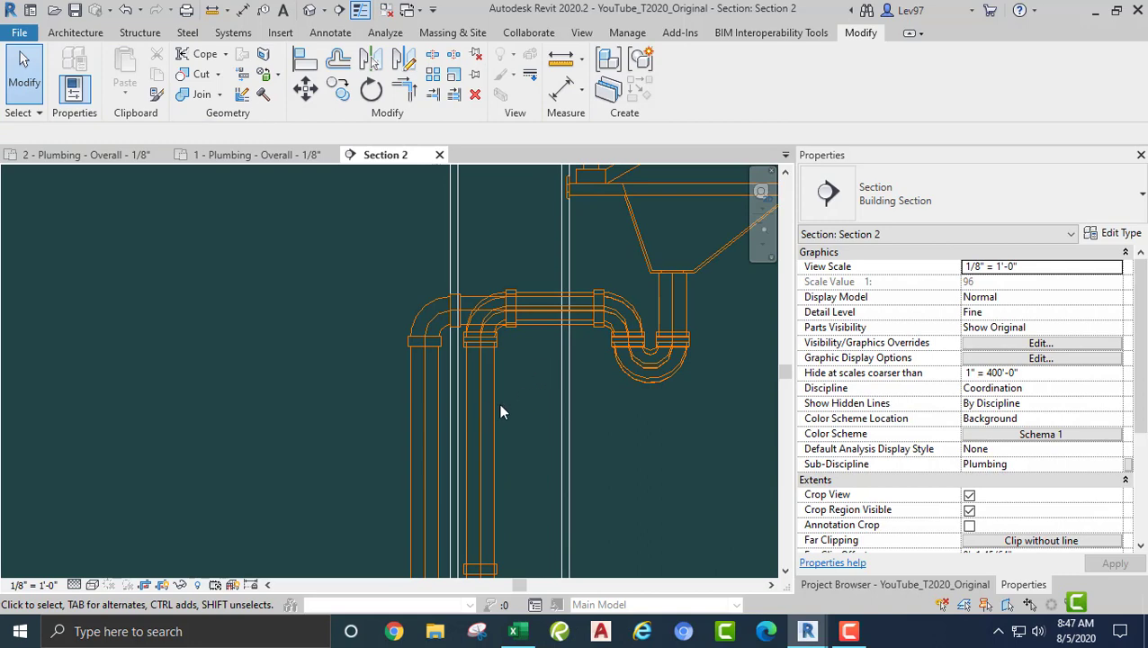
left_click(495, 416)
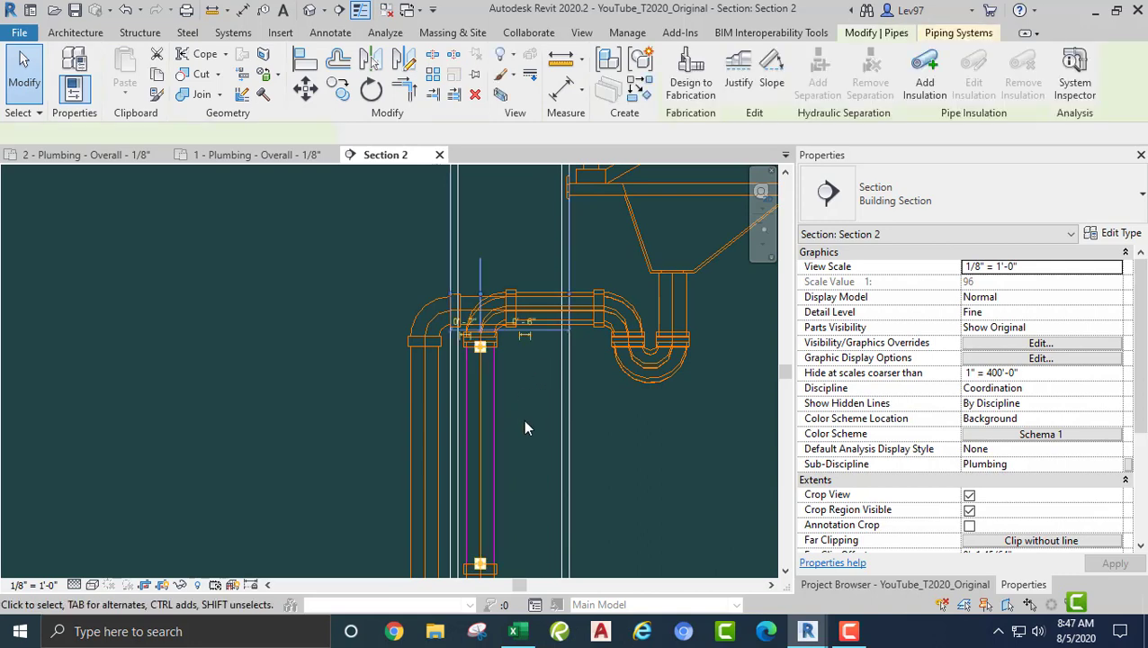
left_click_drag(495, 414, 536, 410)
left_click(364, 393)
Step: Align the middle drop's centerline with the centerline of the drop that has the bottom elbow
scroll(361, 392, "down", 2)
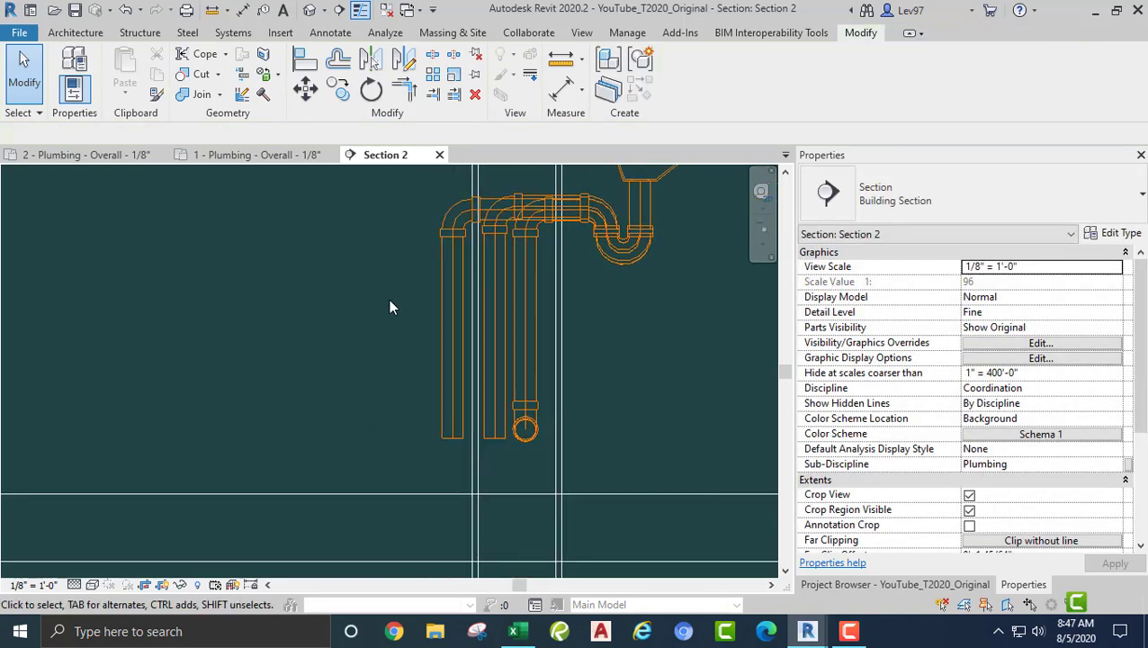
mouse_move(385, 326)
middle_mouse_down()
mouse_move(395, 341)
mouse_move(387, 332)
middle_mouse_up()
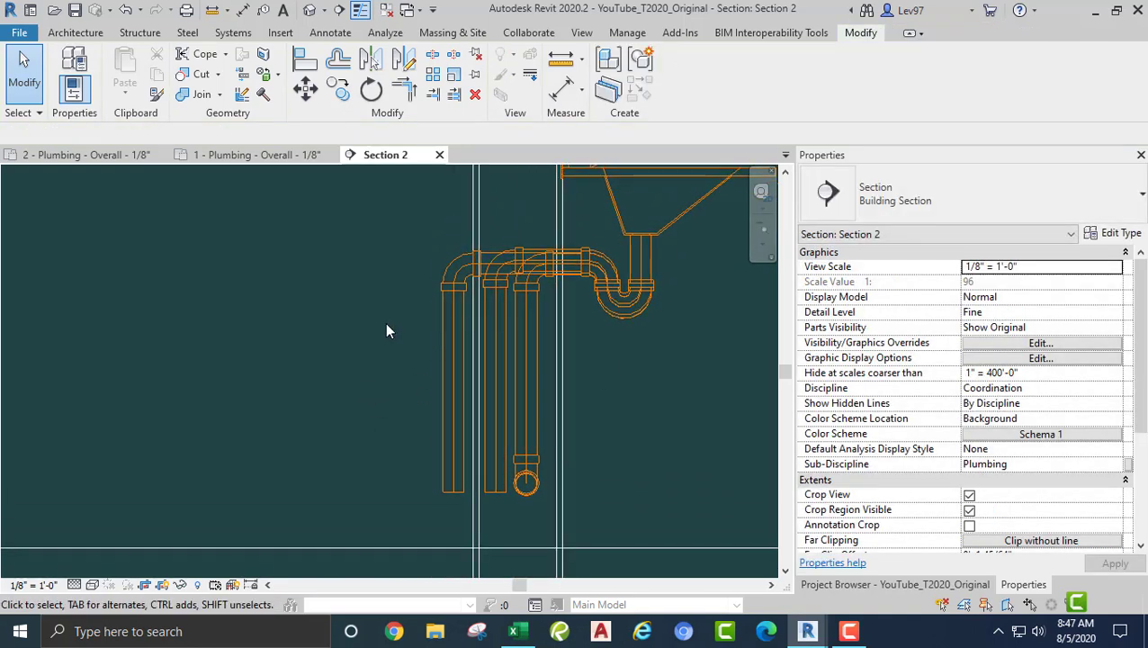
scroll(440, 446, "up", 1)
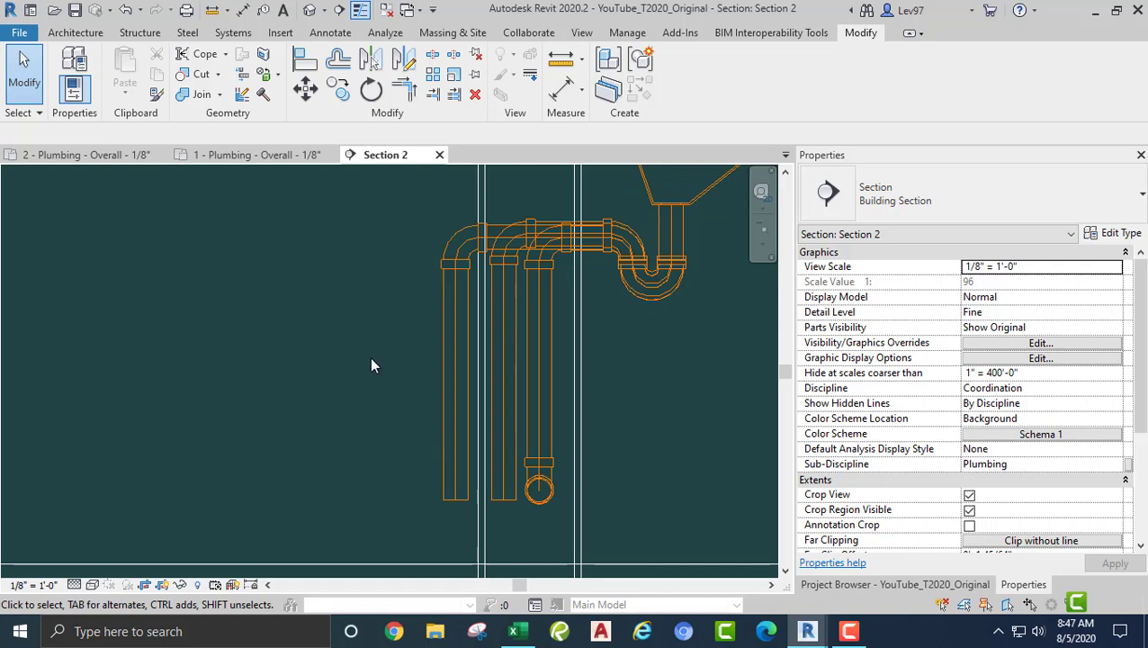
left_click(305, 59)
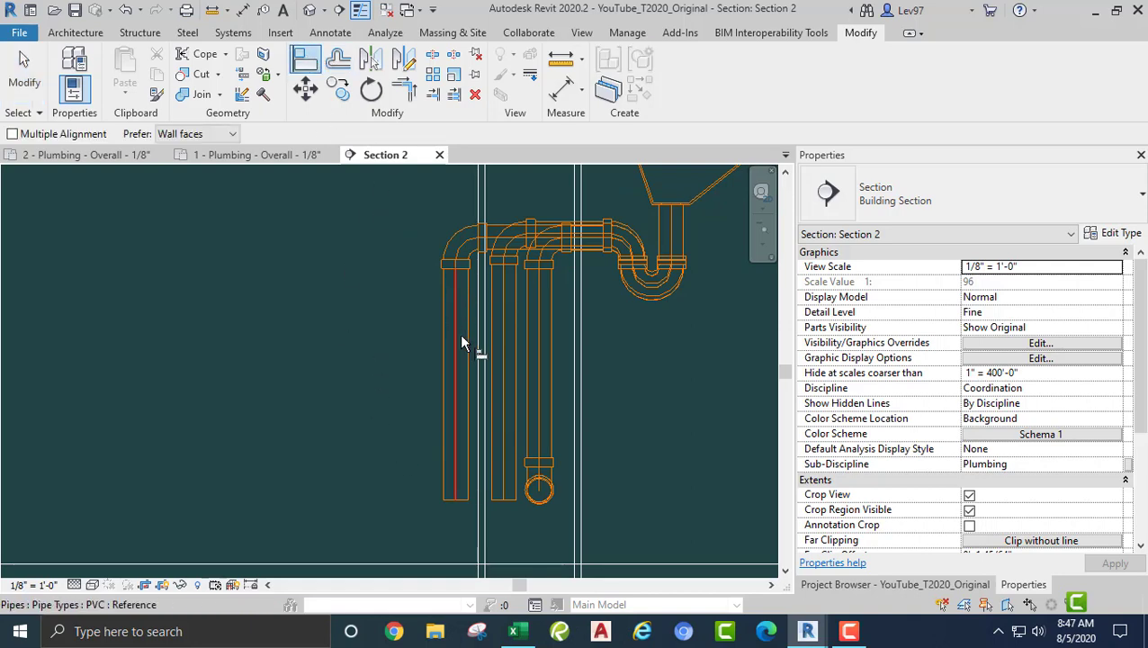
left_click(538, 377)
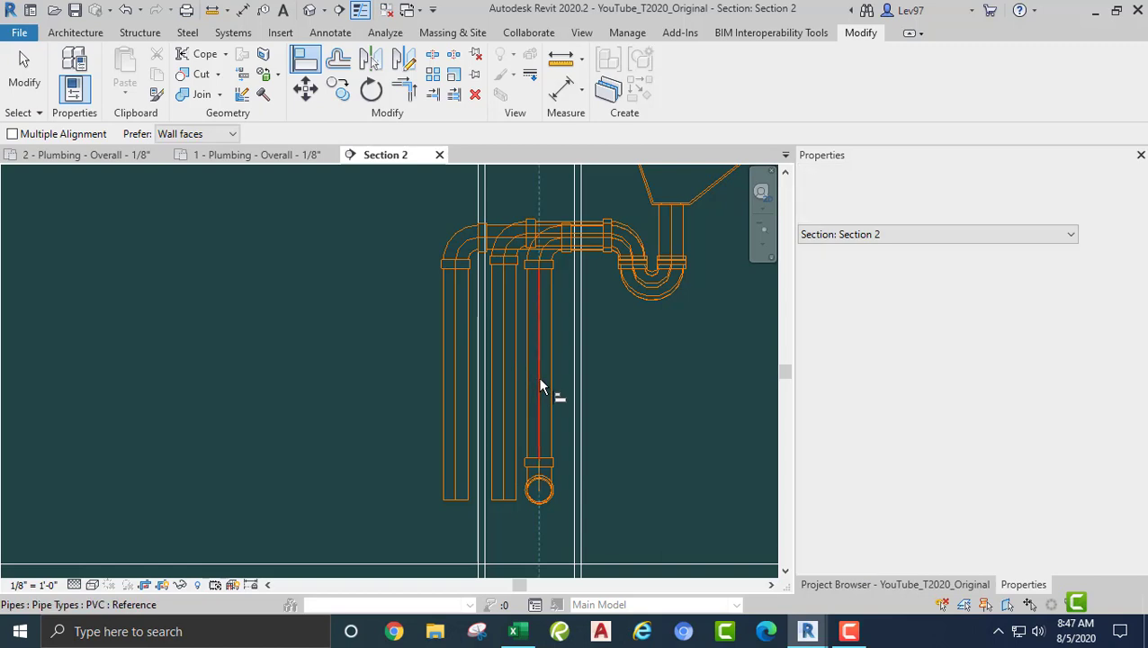
left_click(506, 380)
key("Escape")
key("Escape")
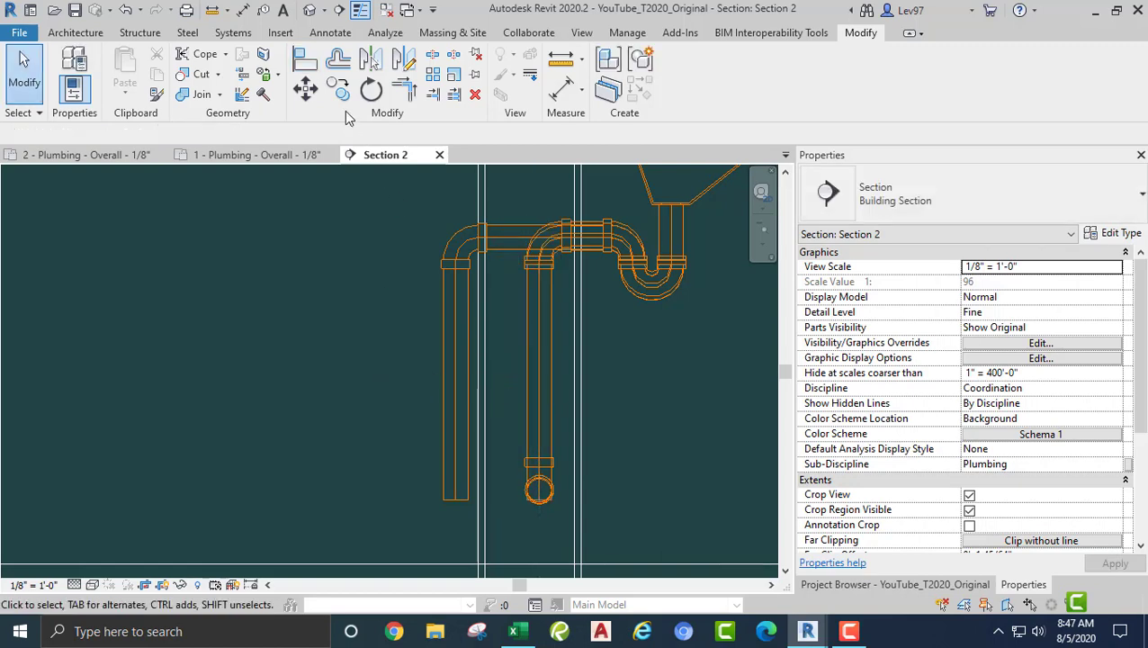
Step: Align the remaining drop outside the wall with the centerline of the drop that has the bottom elbow
left_click(310, 68)
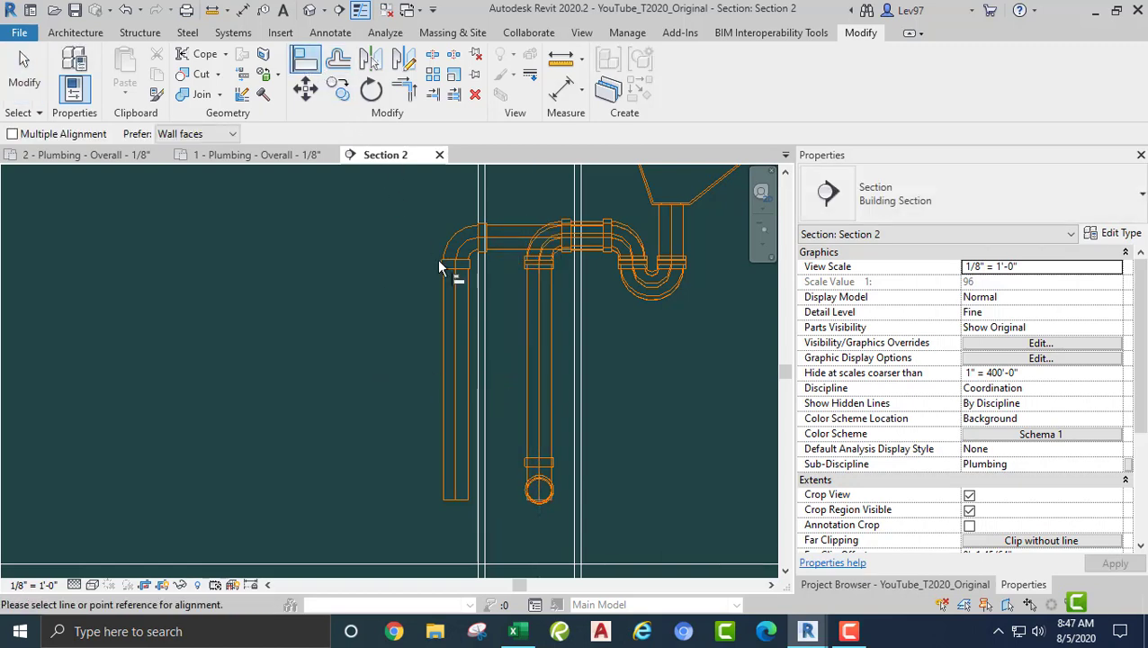
left_click(538, 391)
left_click(454, 396)
key("Escape")
key("Escape")
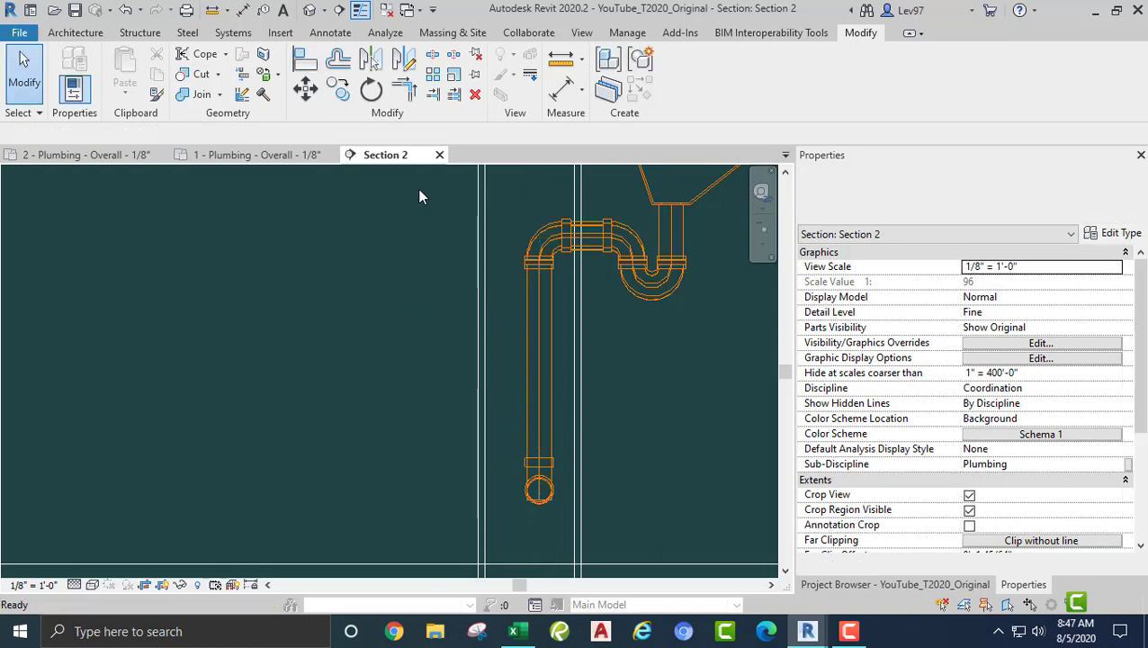
Step: In the 2 - Plumbing - Overall - 1/8" plan, rotate the section line 90 degrees to face the lavatories, and reopen Section 2
left_click(77, 154)
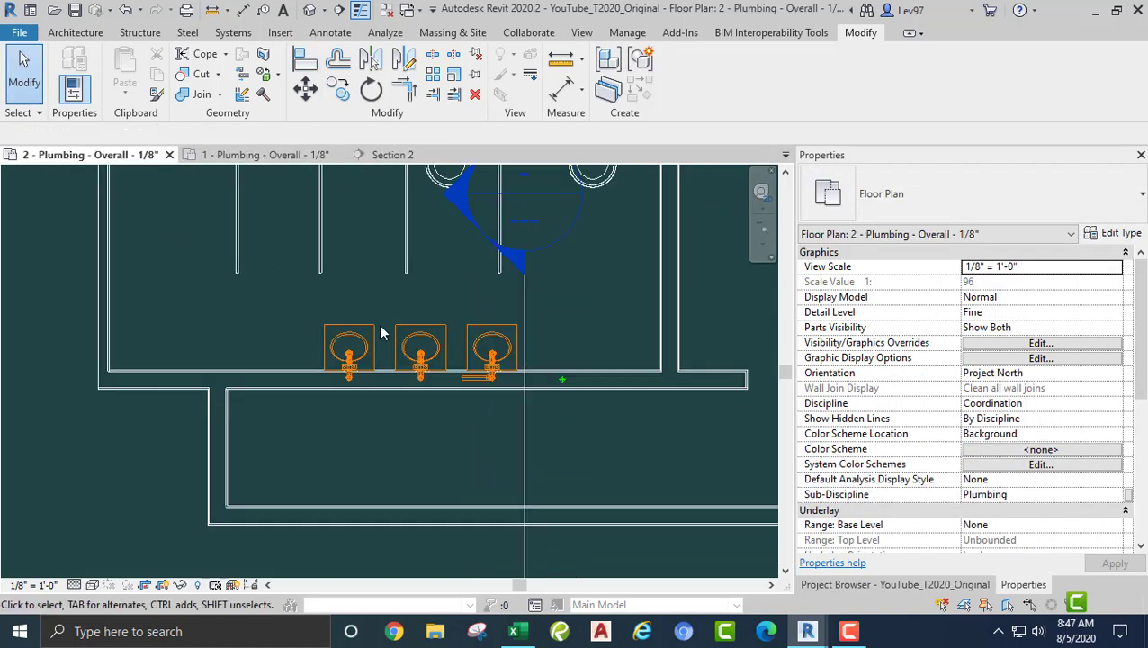
left_click(526, 300)
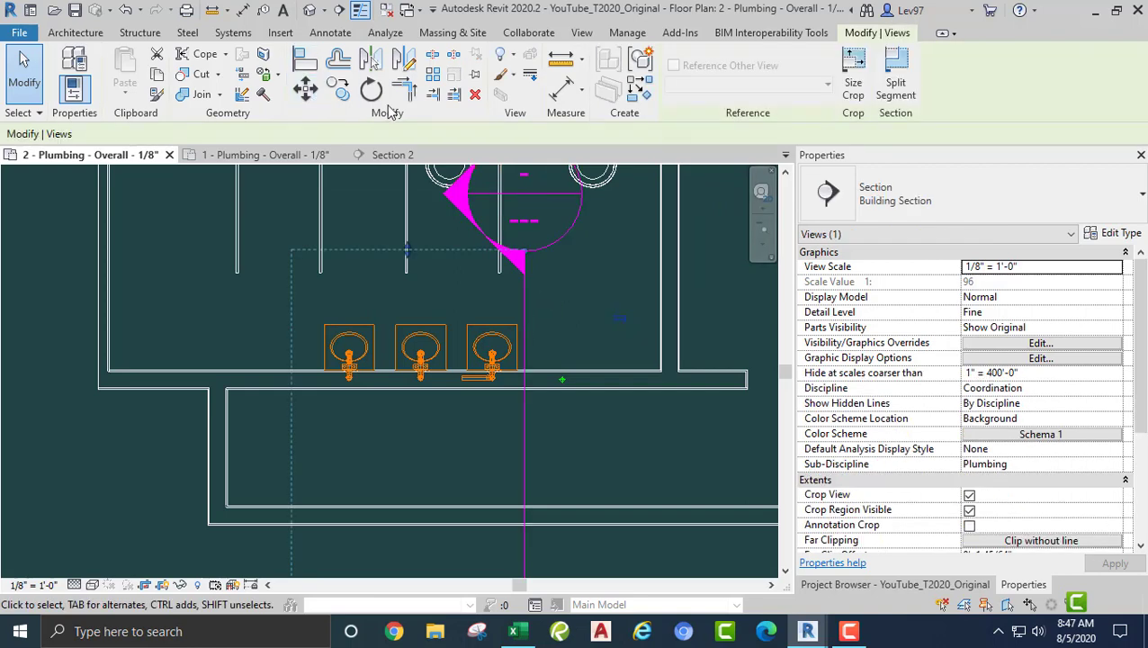
left_click(372, 90)
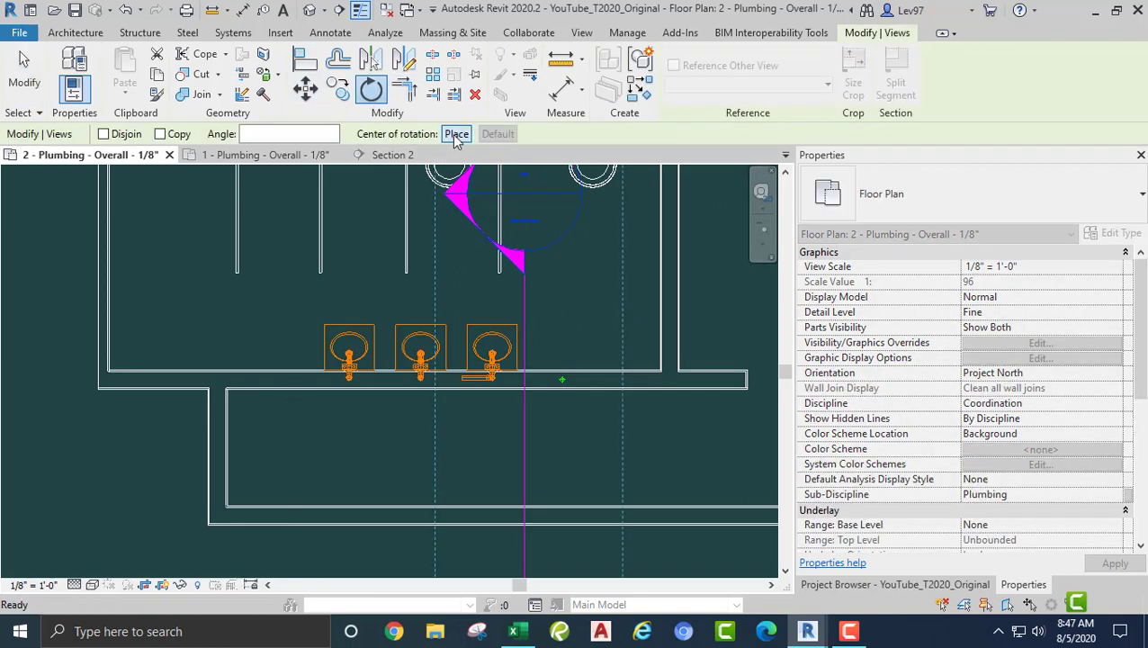
left_click(399, 450)
type("-90")
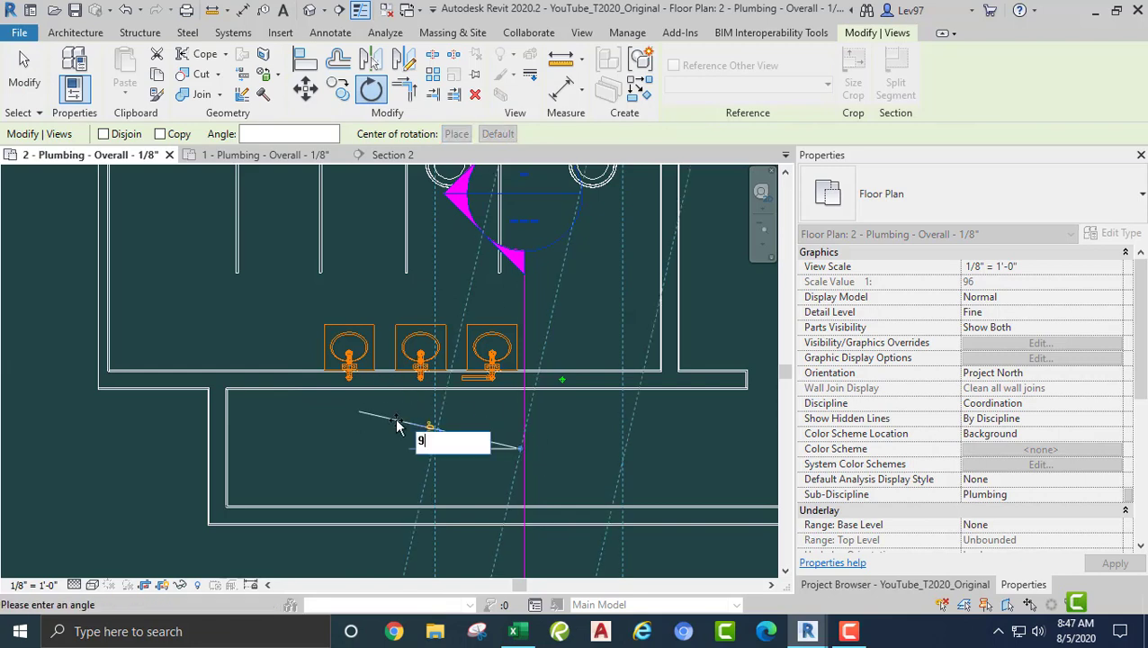
key("Return")
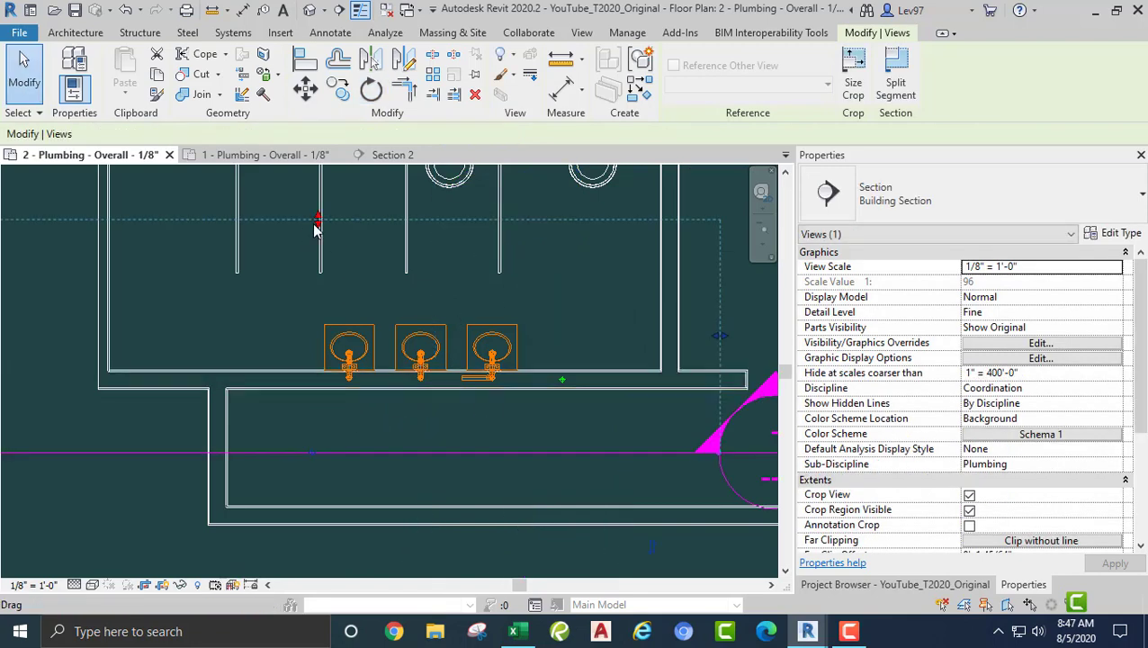
left_click(315, 327)
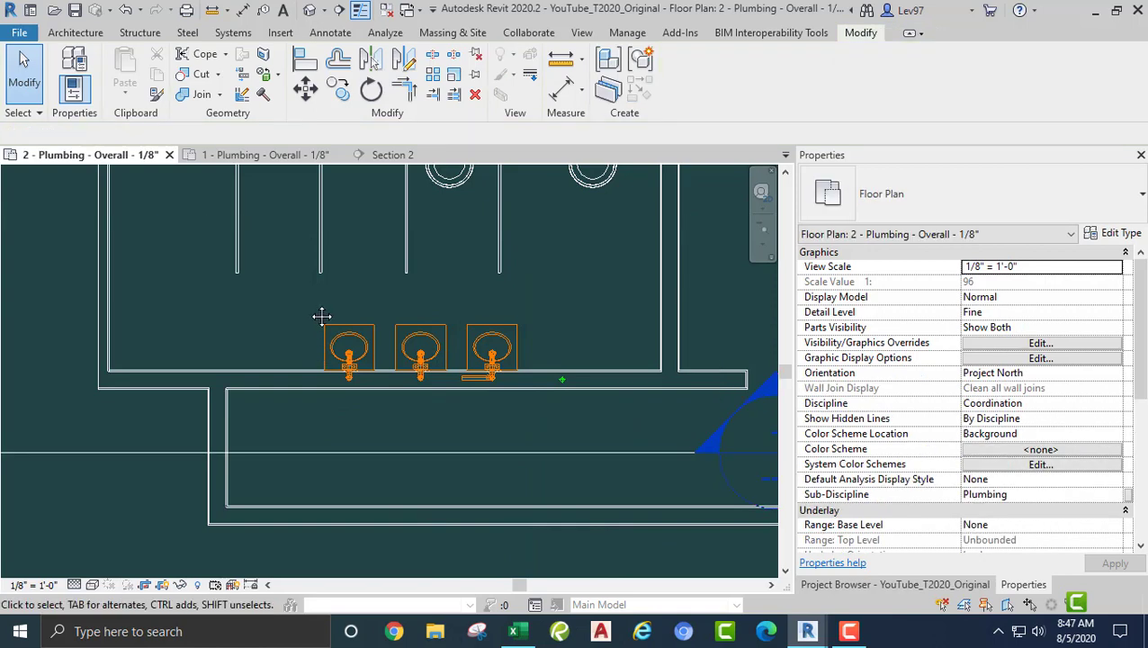
middle_click_drag(322, 316, 333, 319)
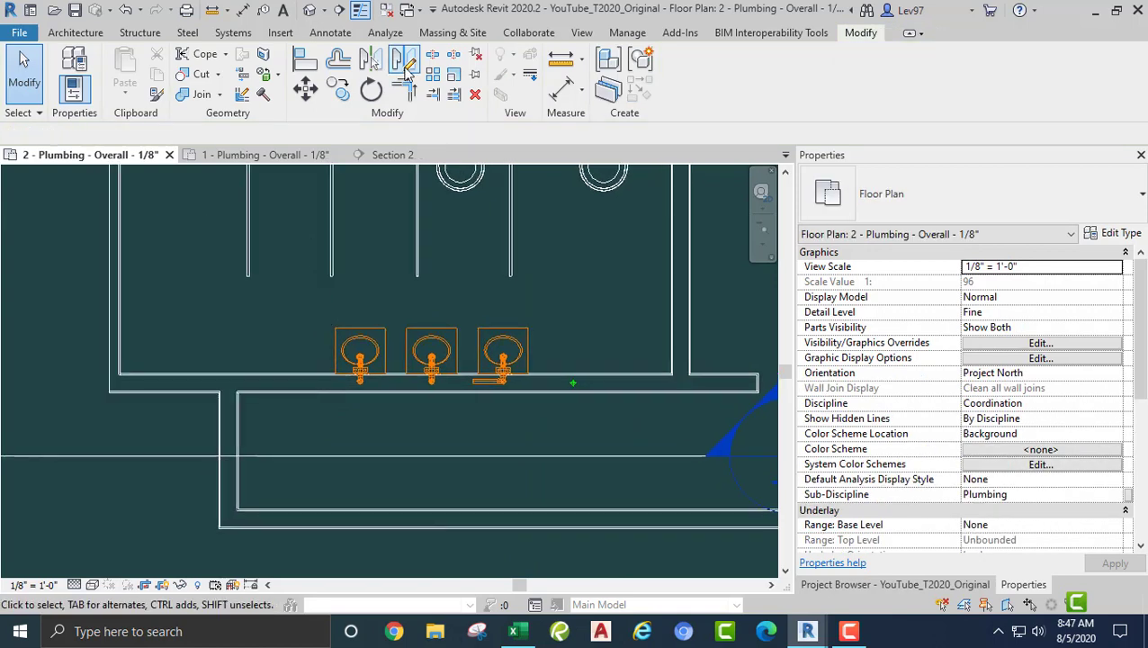
left_click(393, 157)
middle_click_drag(236, 379, 511, 317)
scroll(684, 319, "up", 2)
scroll(511, 316, "up", 2)
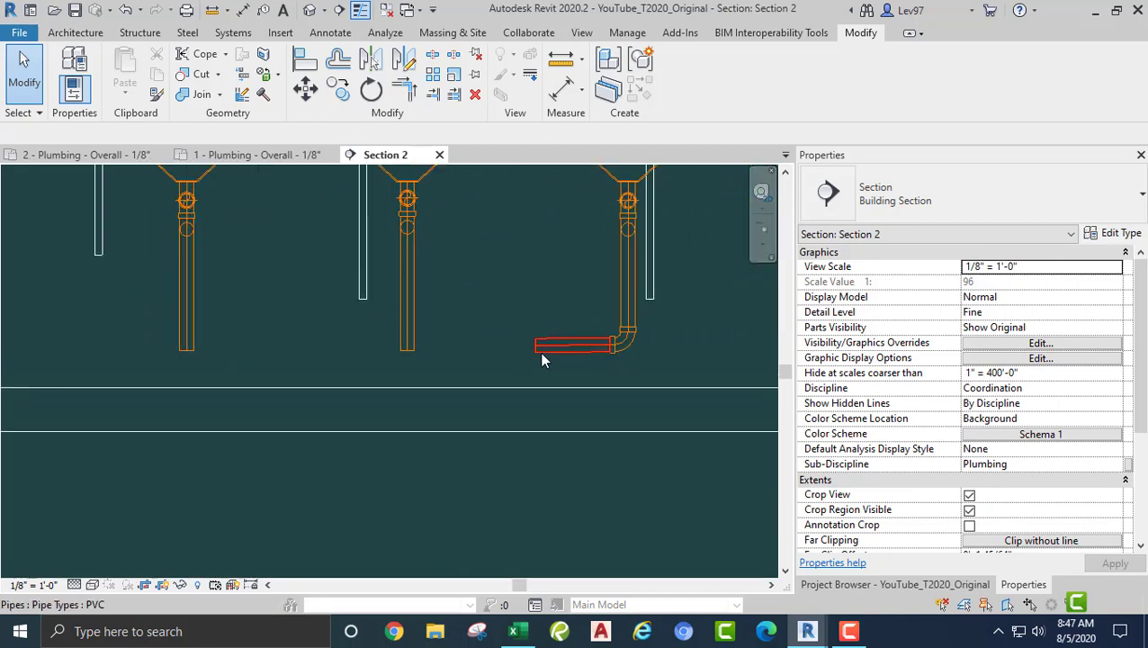
left_click(509, 374)
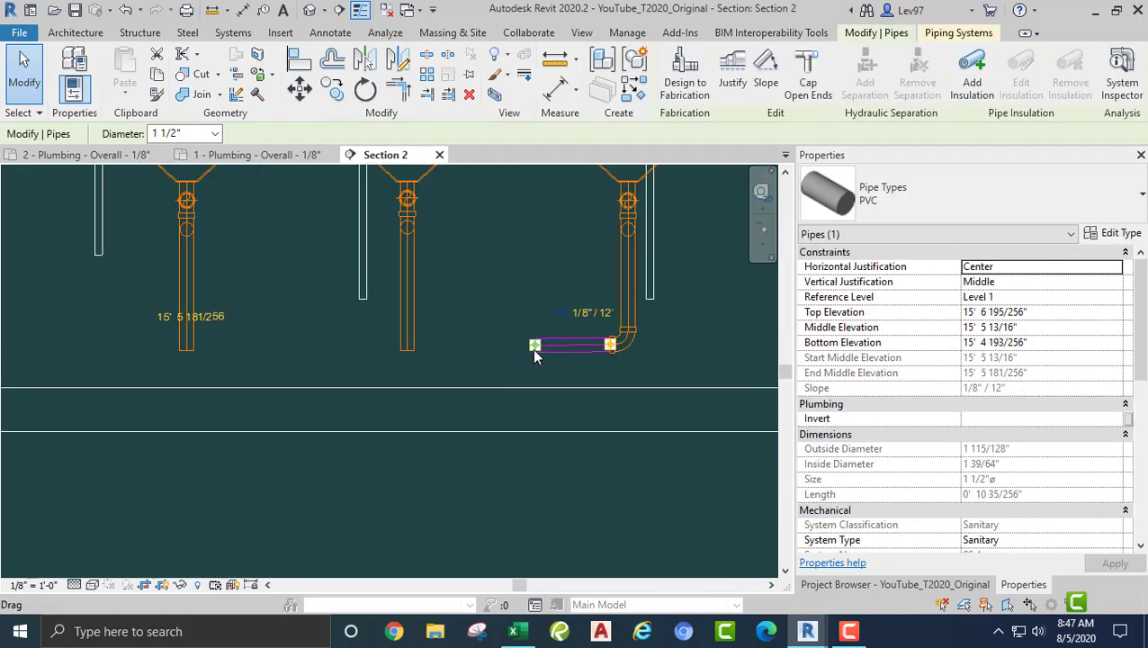
right_click(534, 350)
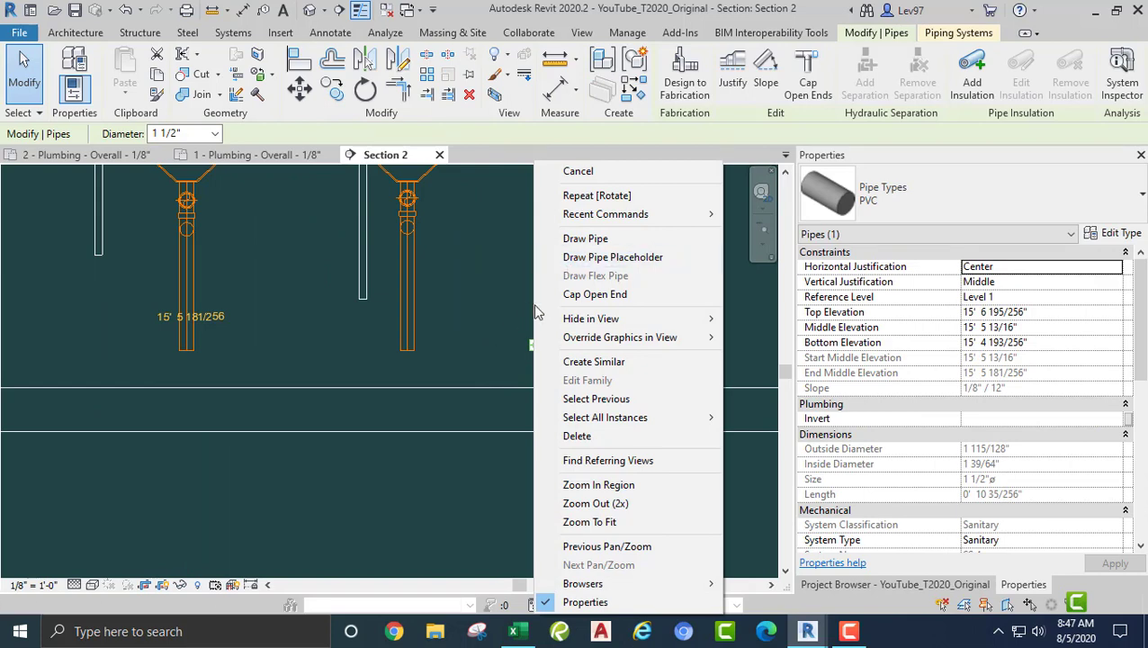
left_click(494, 307)
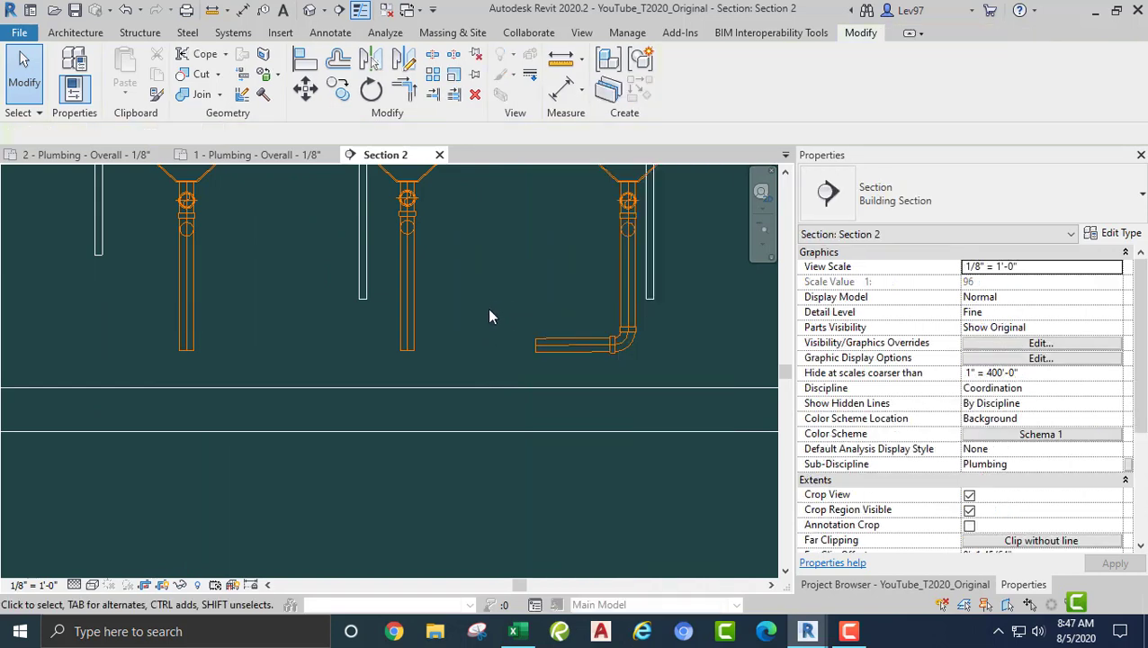
Step: Draw a short vertical detail line of about 8 1/4" just beyond the leftmost drop, near the drops' bottom ends
middle_click_drag(488, 309, 810, 310)
key("d")
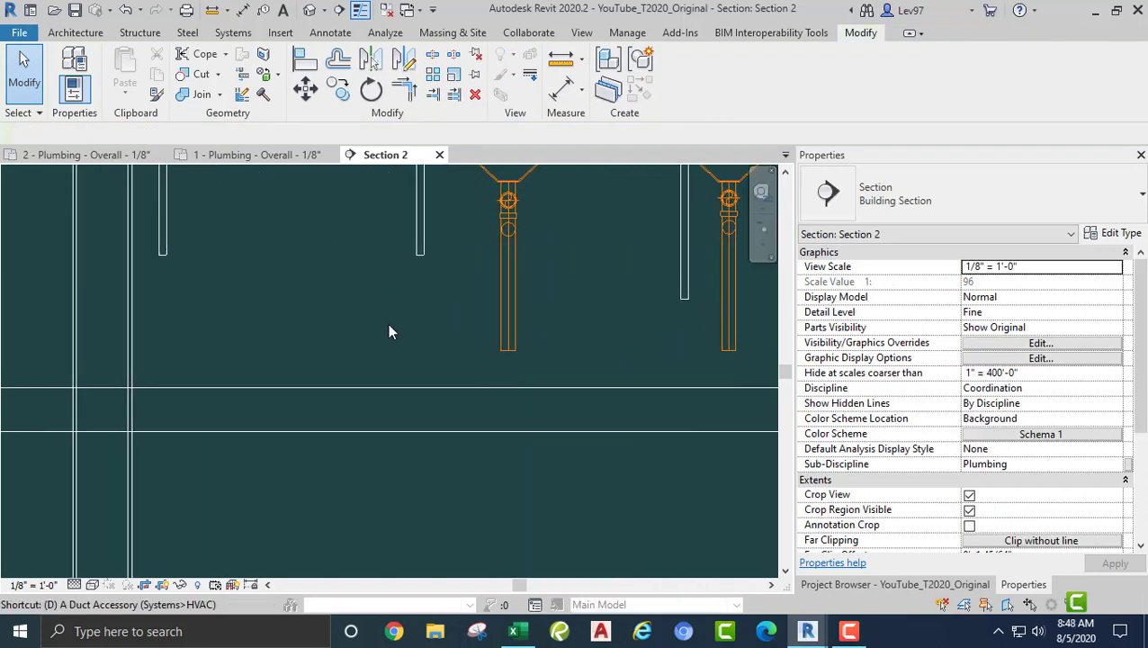
key("l")
left_click(389, 310)
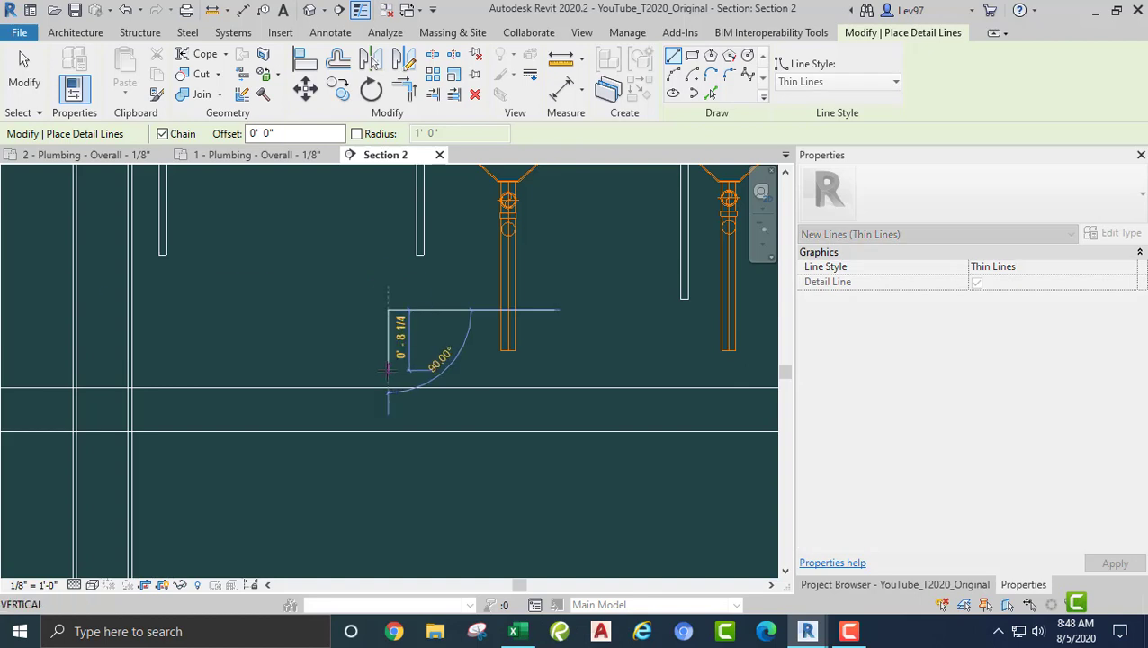
left_click(390, 372)
key("Escape")
key("Escape")
scroll(342, 308, "down", 2)
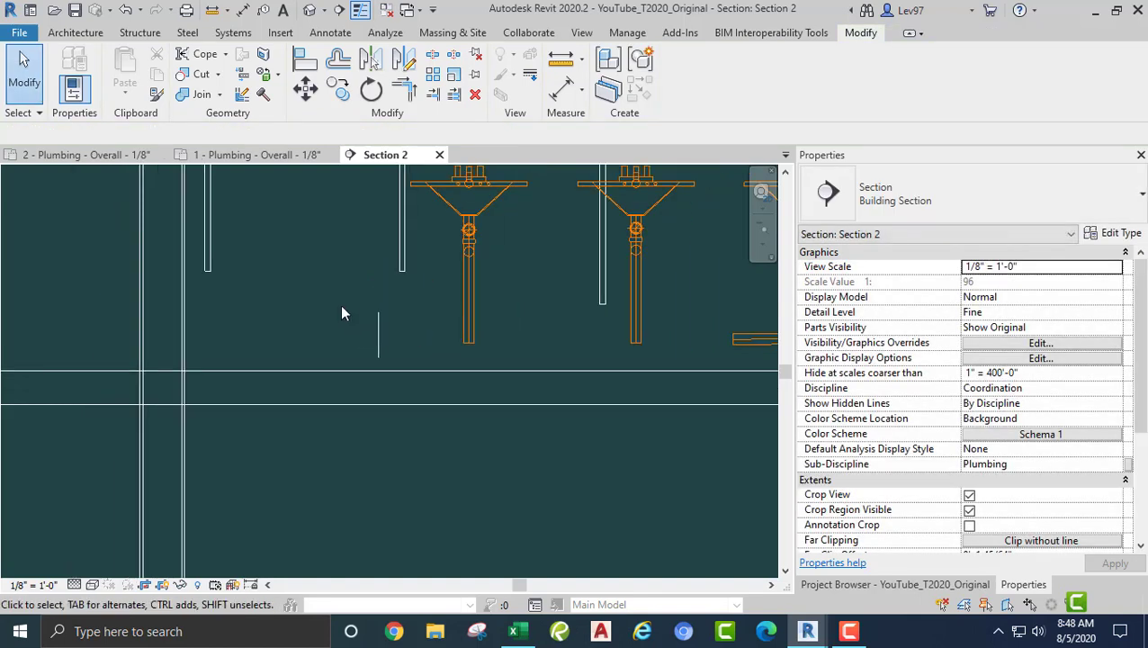
Step: Extend the short sloped drain pipe to the vertical detail line with Trim/Extend Single Element
middle_click_drag(342, 310, 301, 348)
left_click(433, 96)
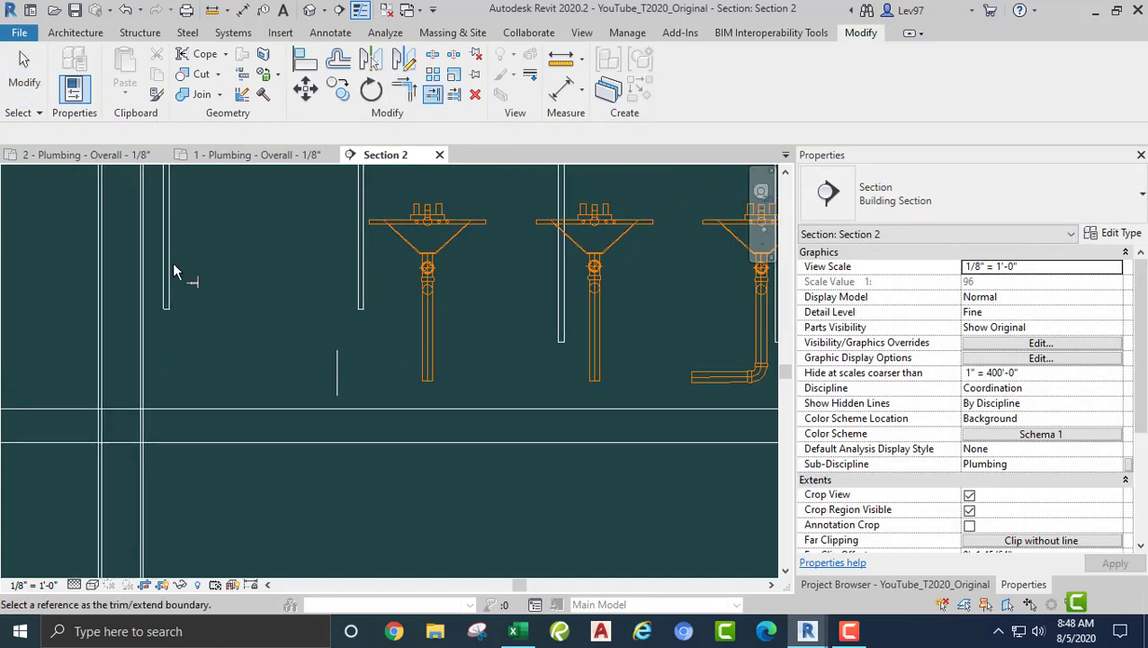
left_click(337, 384)
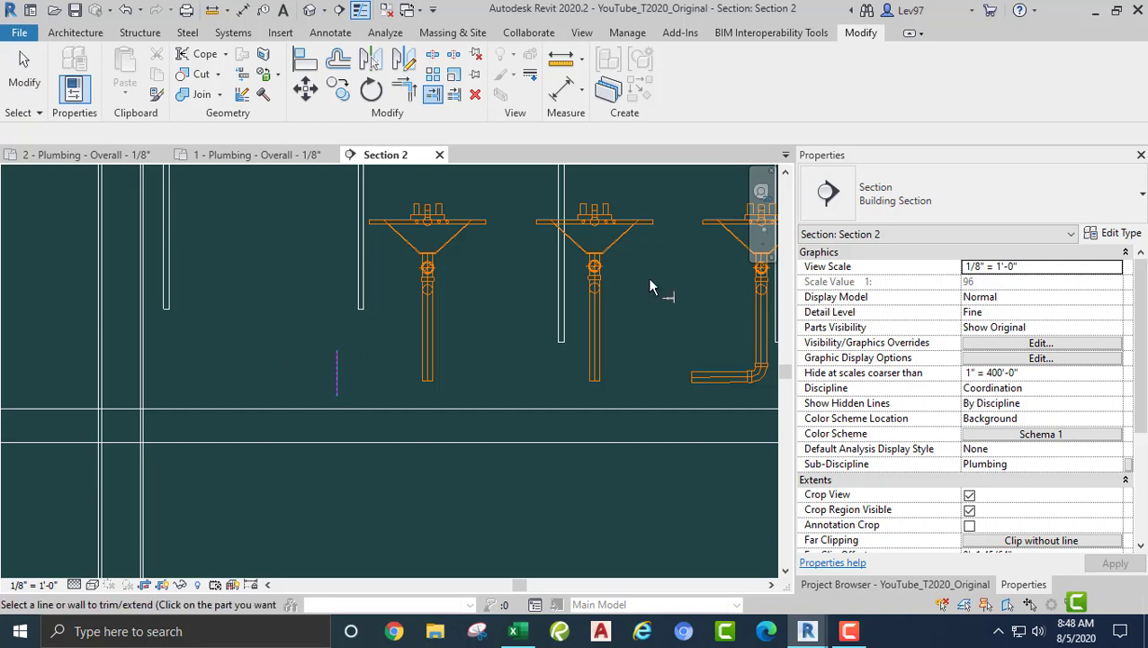
left_click(703, 374)
key("Escape")
key("Escape")
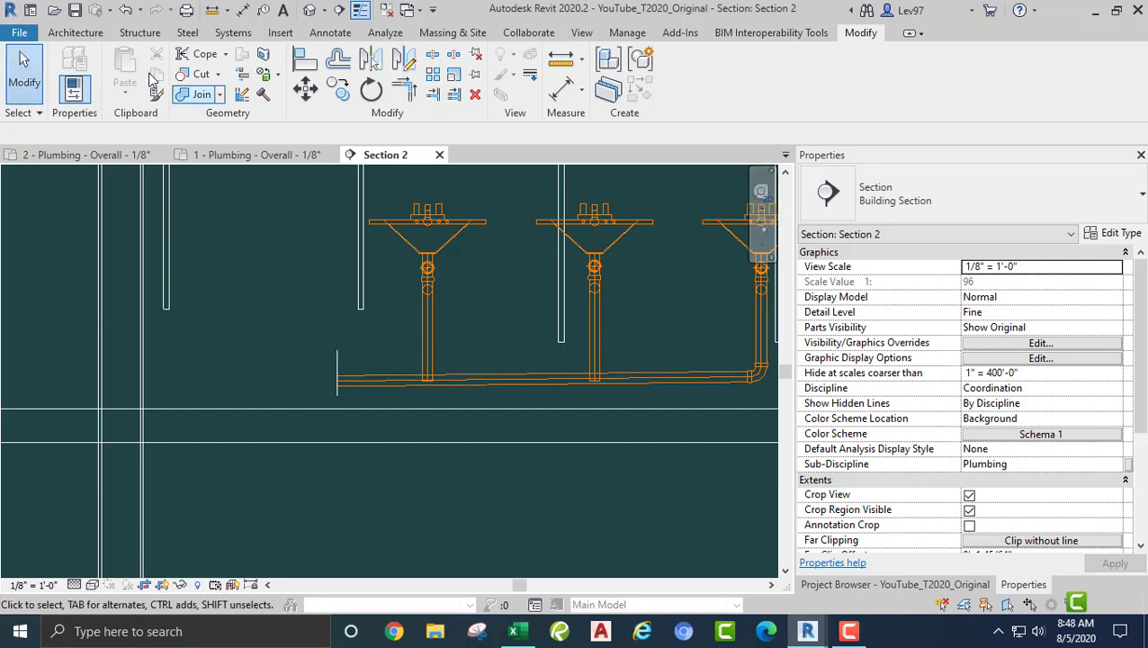
Step: Undo the pipe extension and delete the vertical detail line
left_click(127, 11)
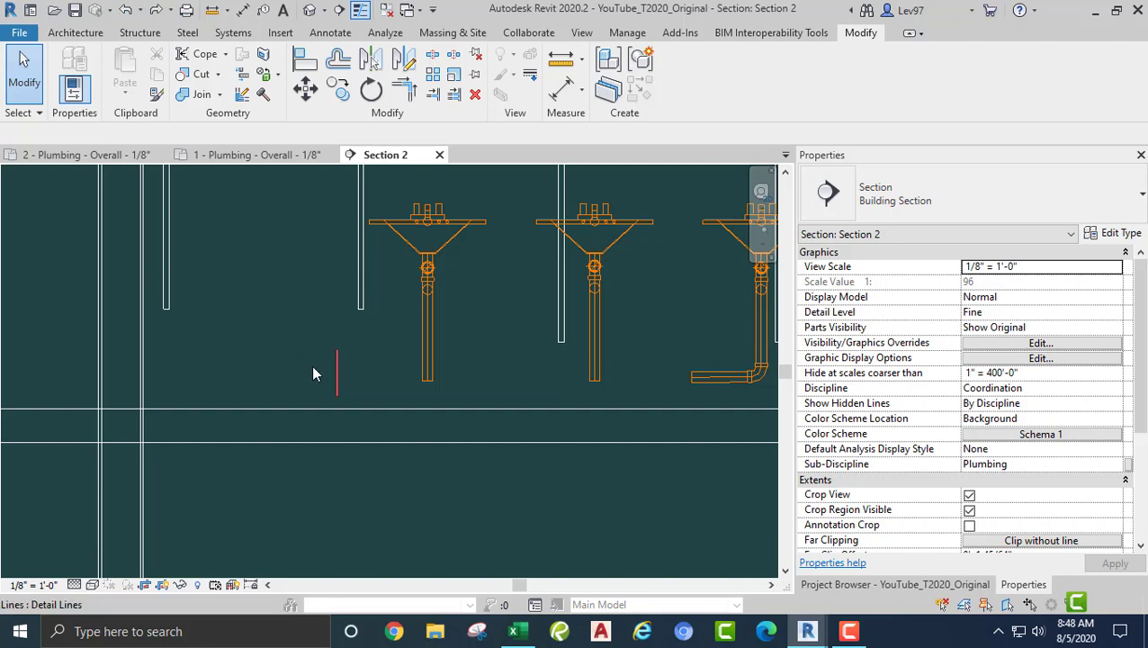
left_click(337, 372)
key("Delete")
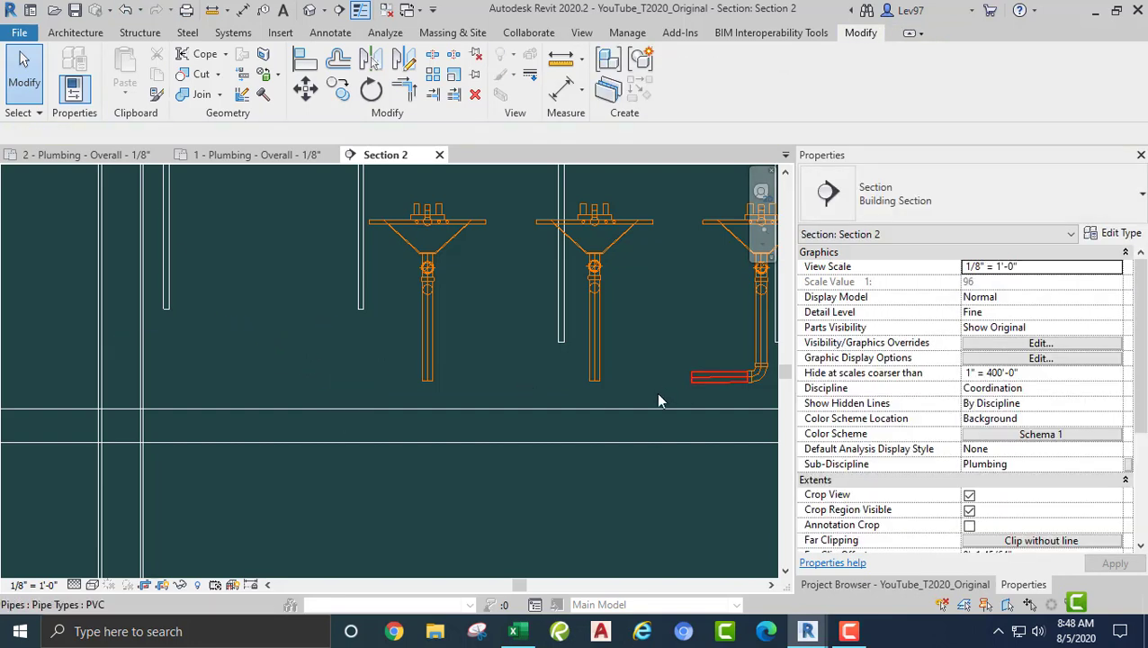
Step: Stretch the open end of the short drain pipe past the leftmost drop
left_click(693, 378)
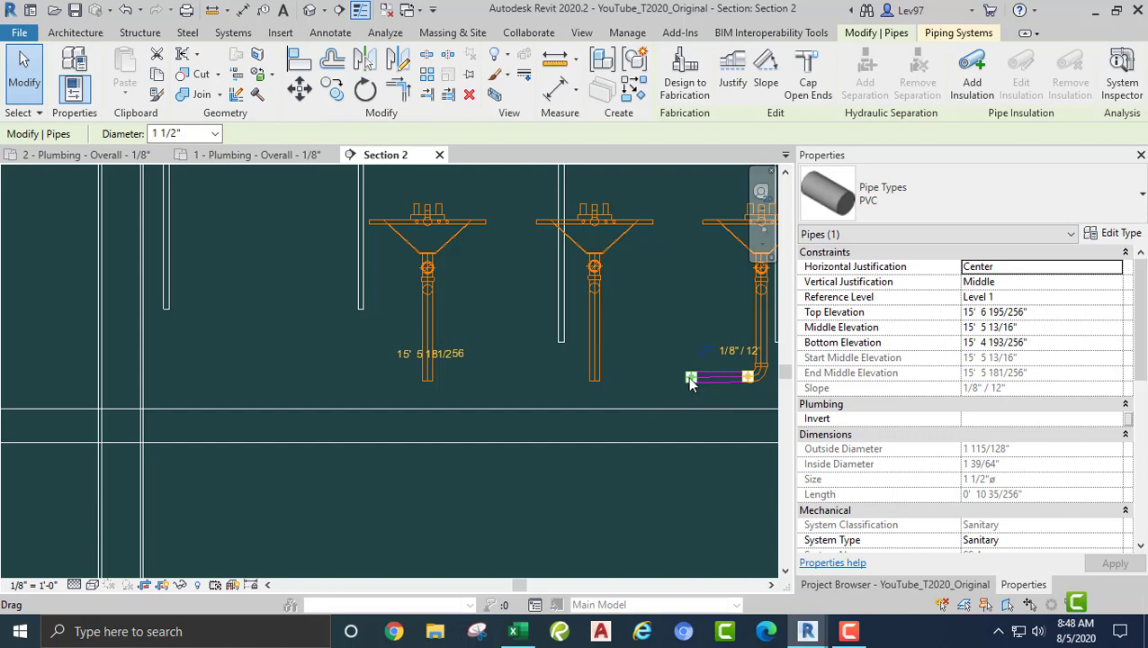
left_click_drag(690, 381, 371, 372)
key("Escape")
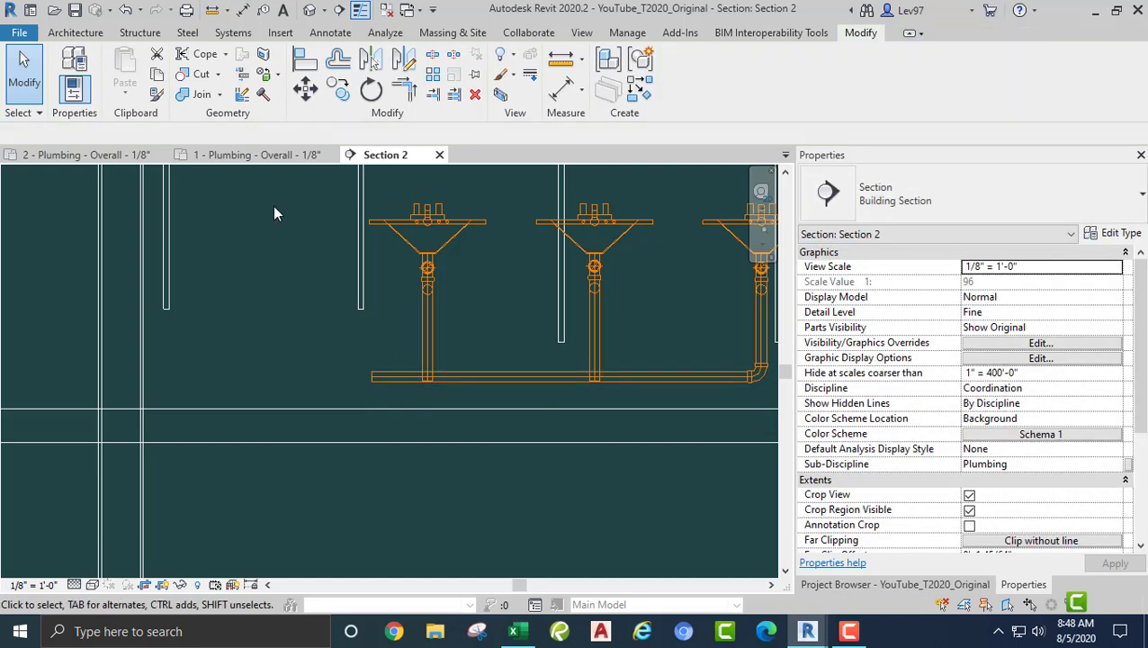
Step: Undo the pipe stretch and draw a 1 1/2" PVC pipe from the short drain's open end past the leftmost drop, sloping down 1/8" / 12"
left_click(125, 13)
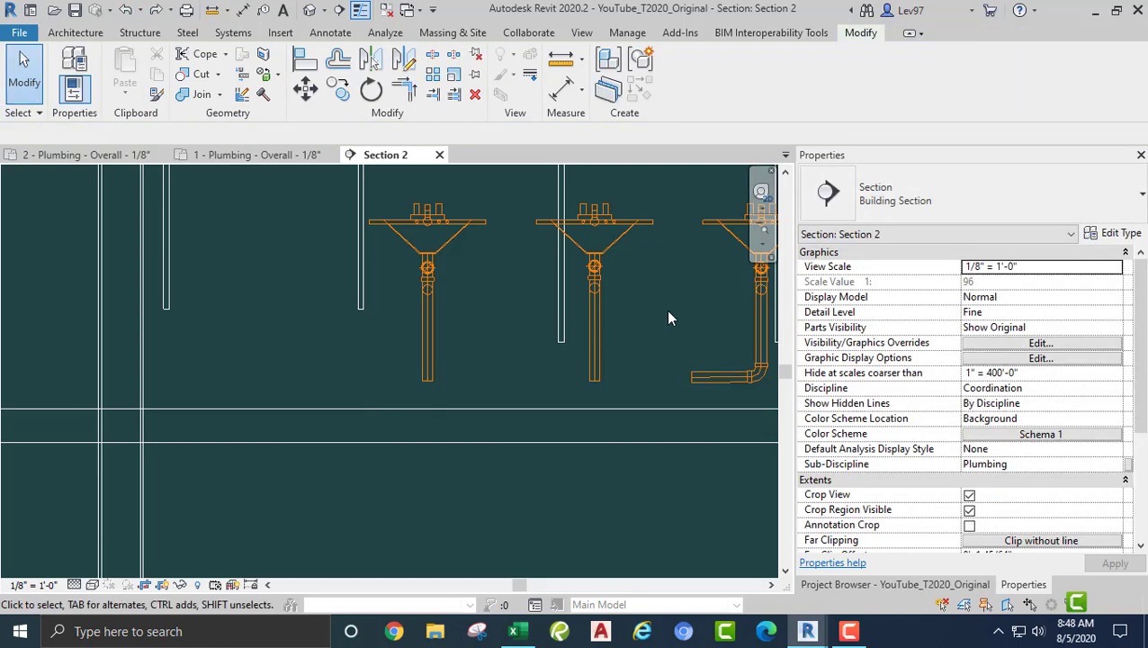
middle_click_drag(670, 357, 577, 331)
left_click(603, 352)
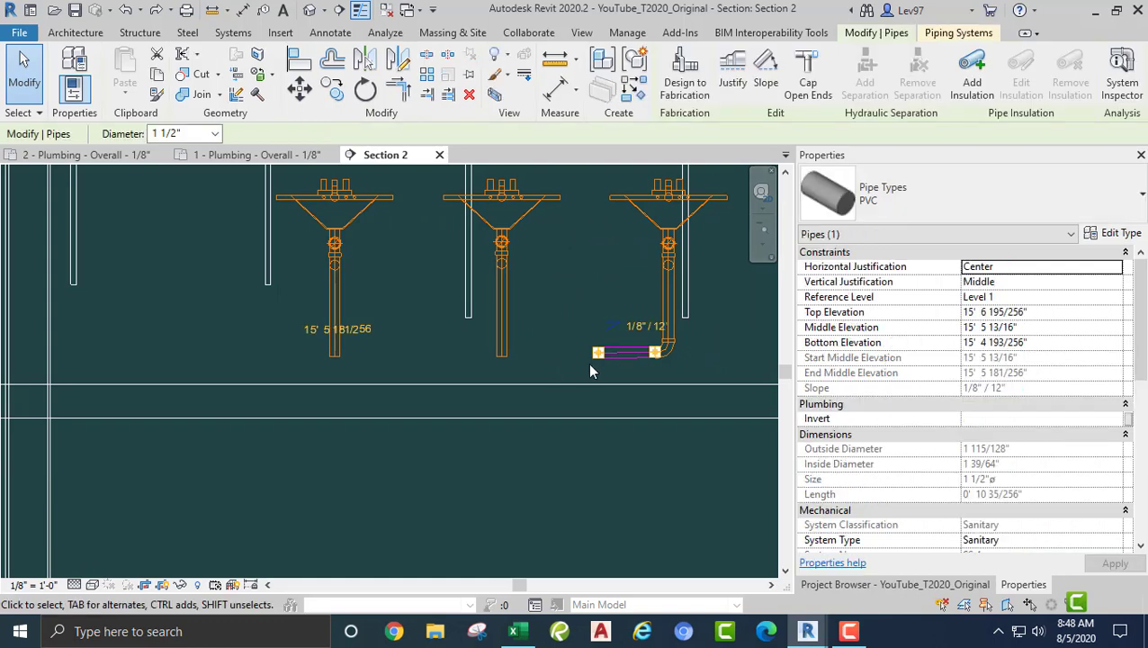
right_click(596, 357)
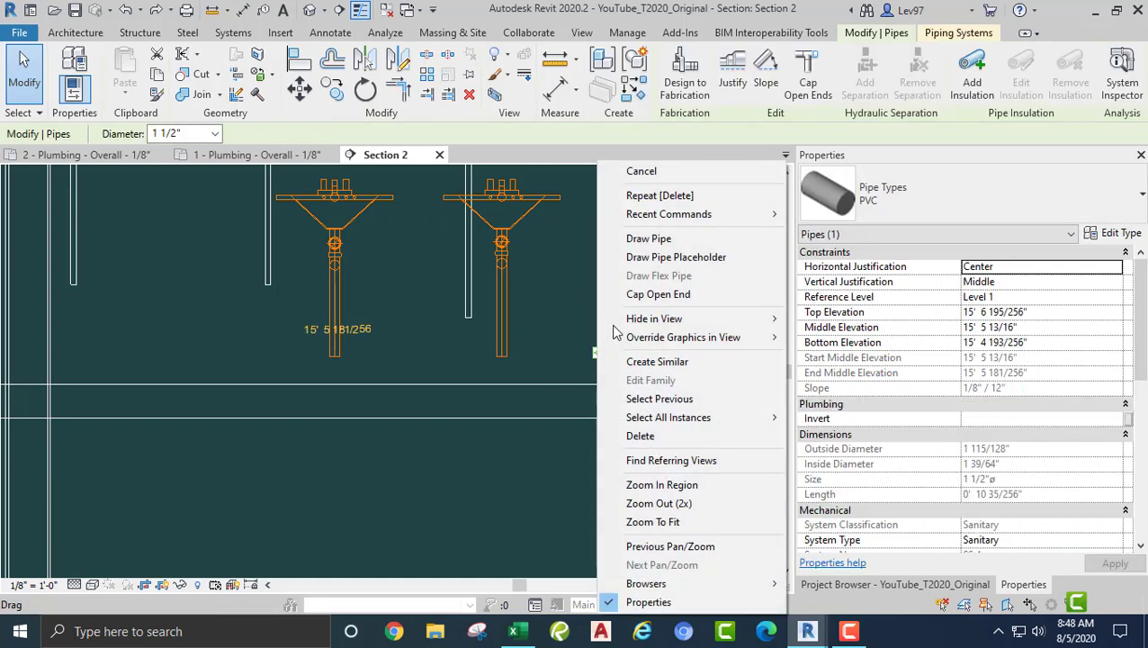
left_click(642, 241)
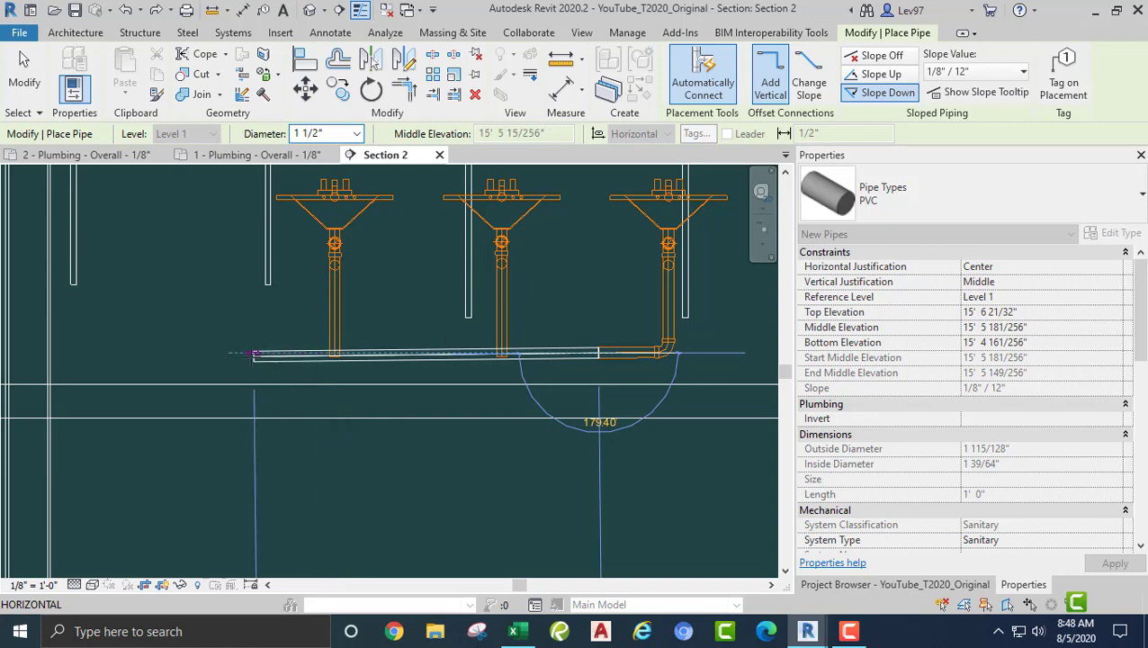
left_click(254, 354)
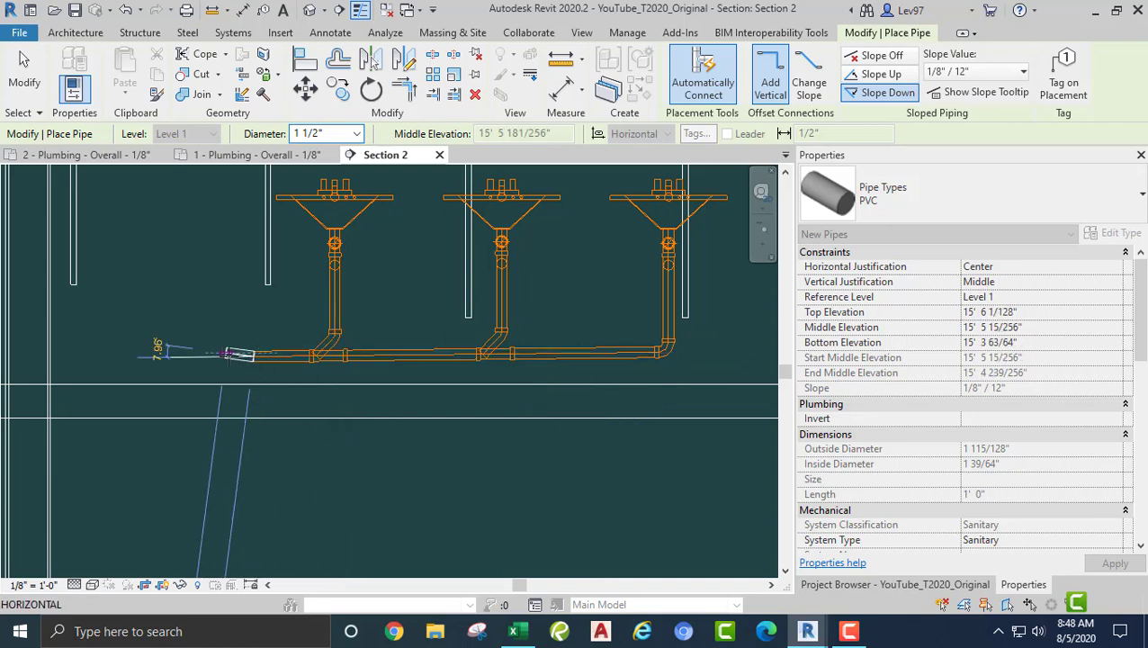
key("Escape")
key("Escape")
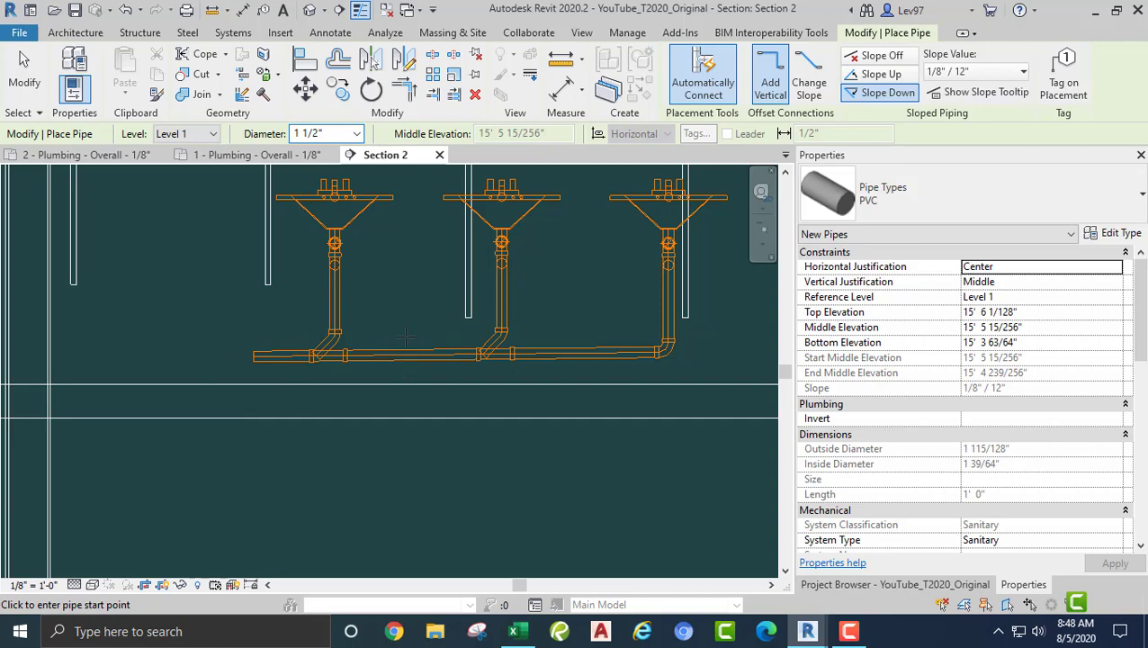
key("Escape")
Step: Examine the joined lavatory drain piping in Section 2 and its location in the 2 - Plumbing - Overall floor plan
scroll(540, 320, "down", 5)
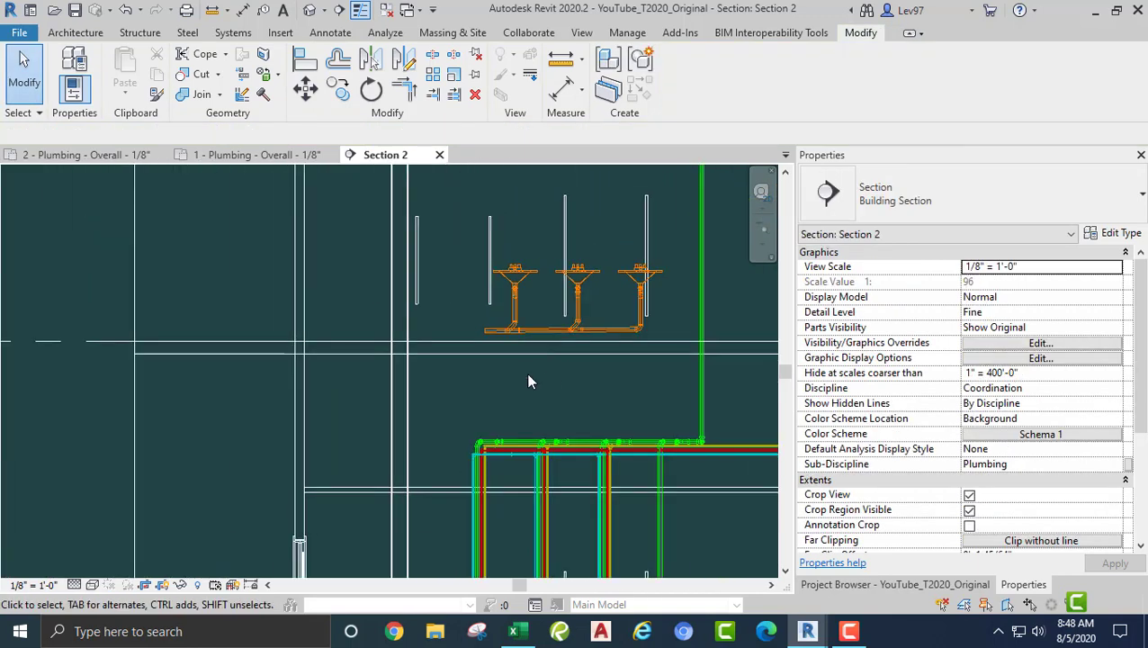
middle_click_drag(528, 382, 535, 225)
middle_click_drag(471, 326, 475, 439)
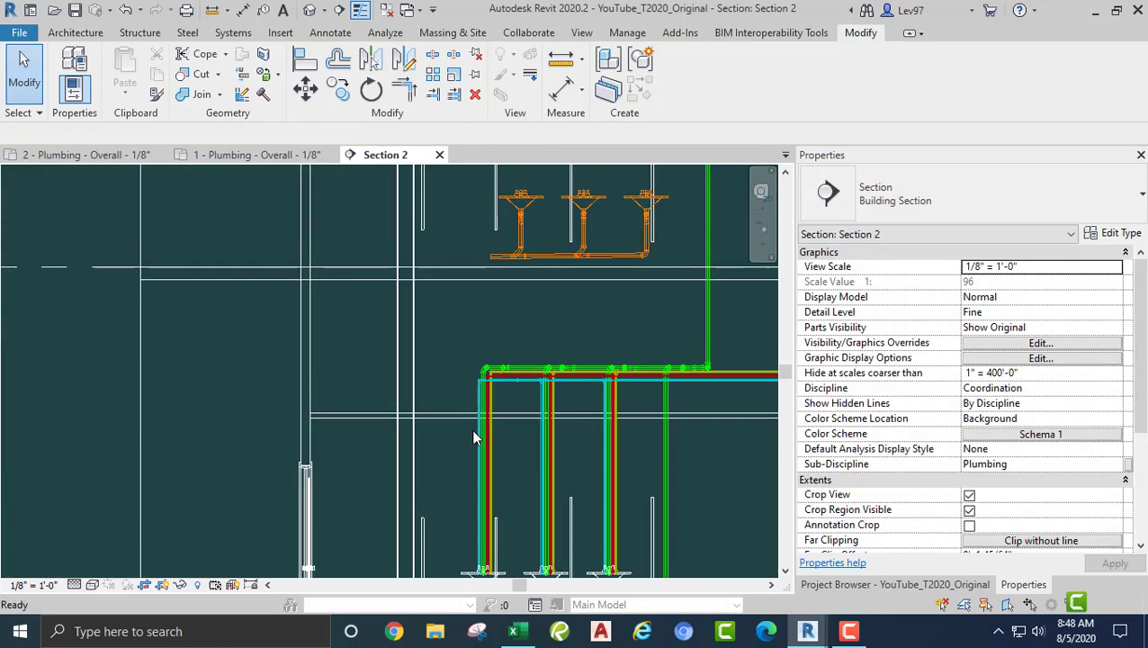
middle_click_drag(509, 298, 460, 383)
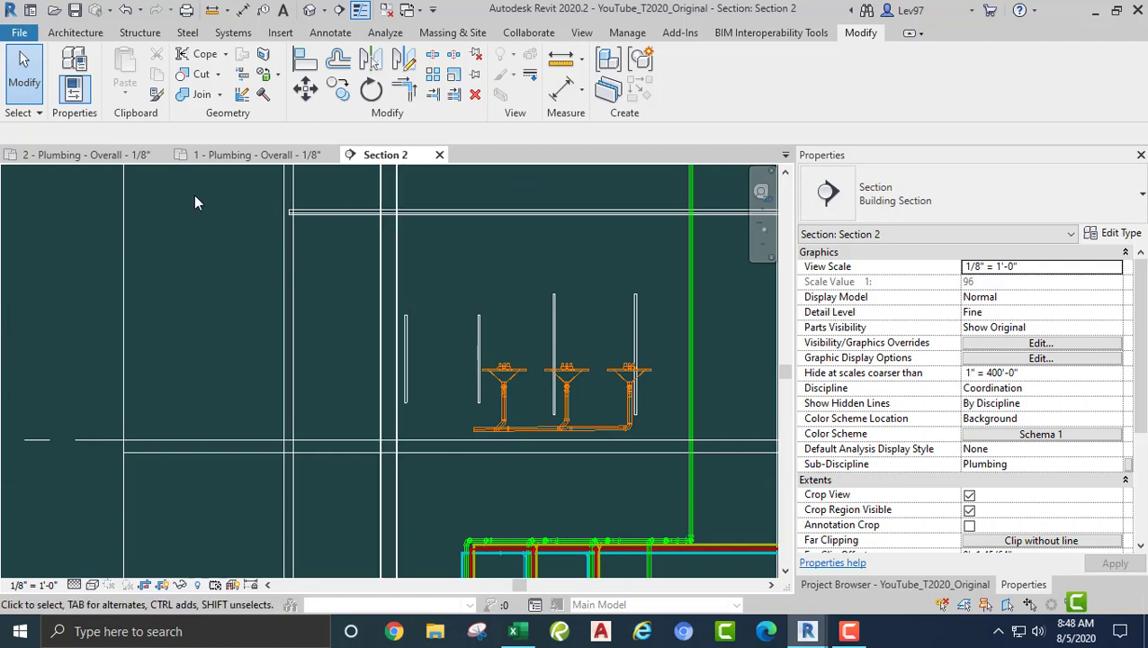
left_click(81, 154)
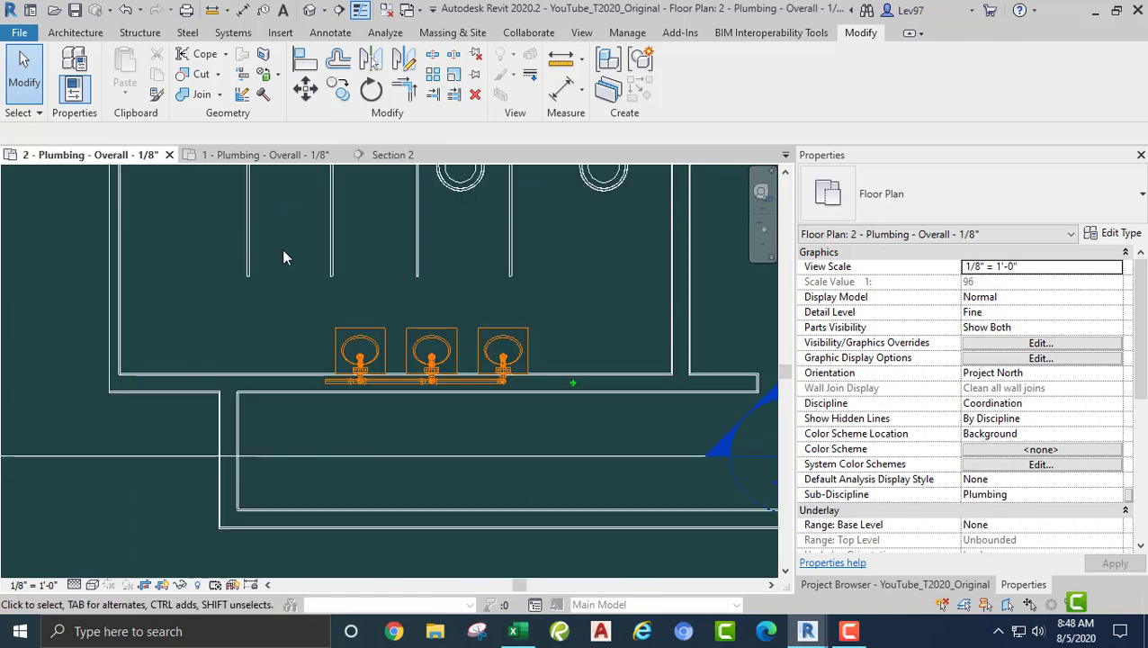
scroll(270, 324, "down", 4)
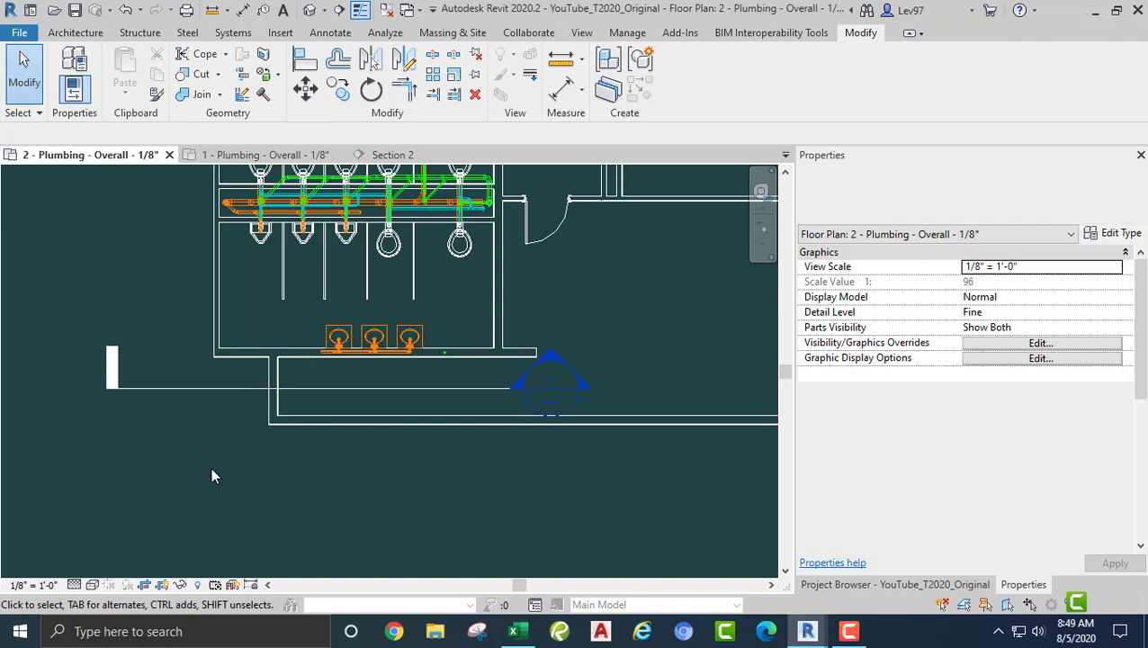
scroll(348, 376, "up", 1)
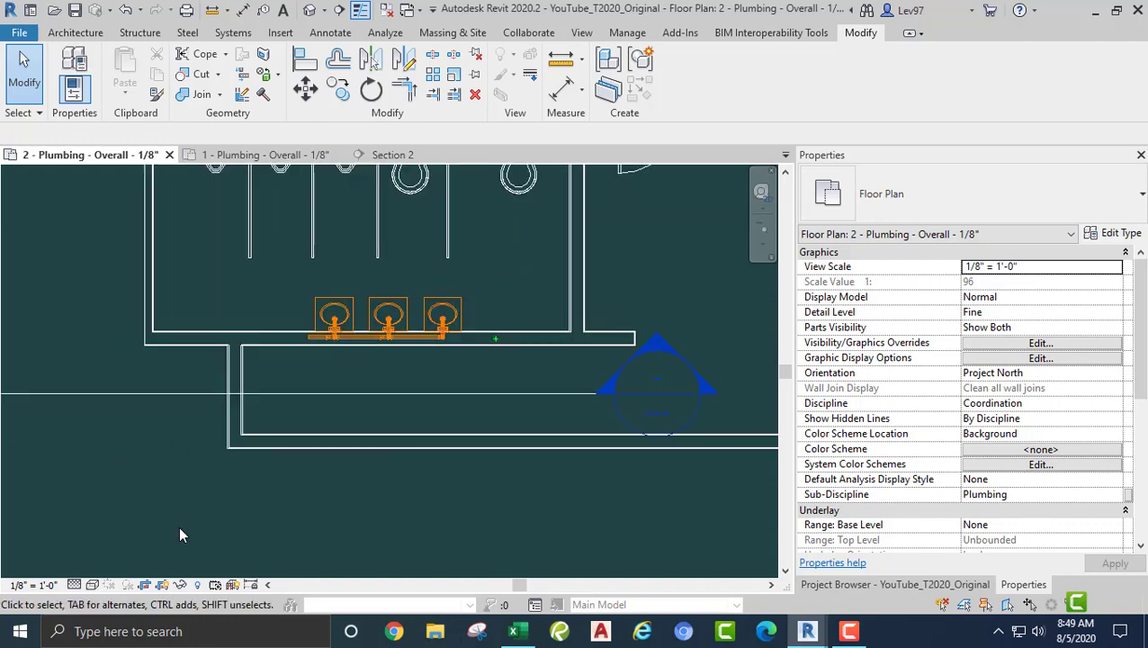
middle_click_drag(180, 535, 196, 609)
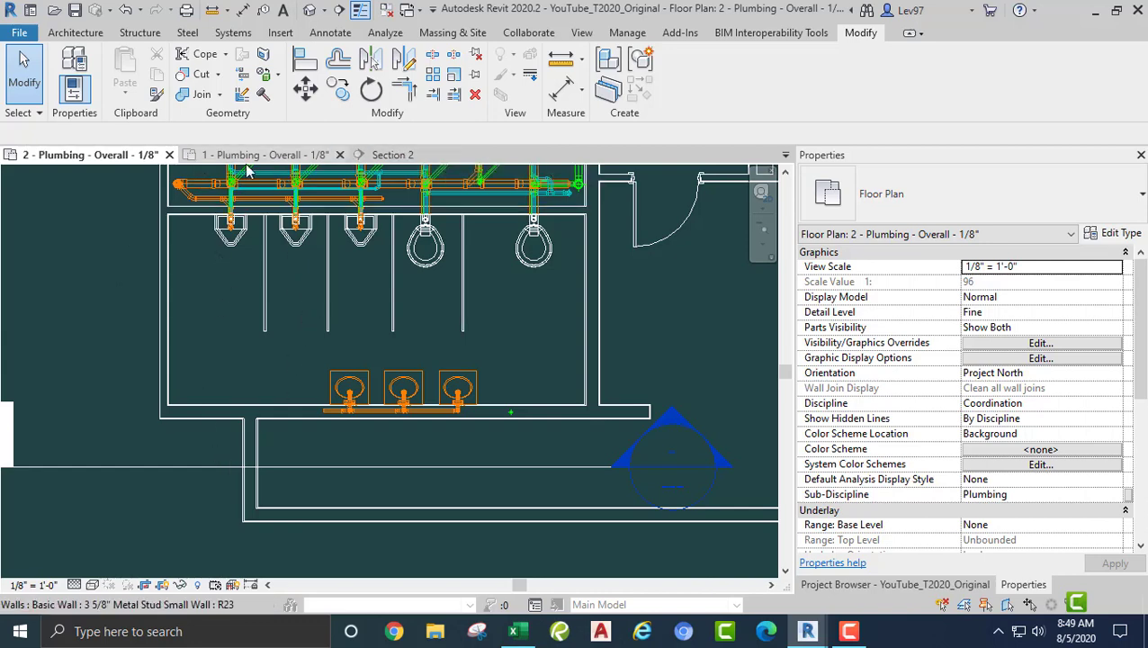
Step: In Section 2, set the diameter of the open-ended pipe segment beyond the leftmost drop to 2"
left_click(382, 156)
scroll(478, 476, "up", 5)
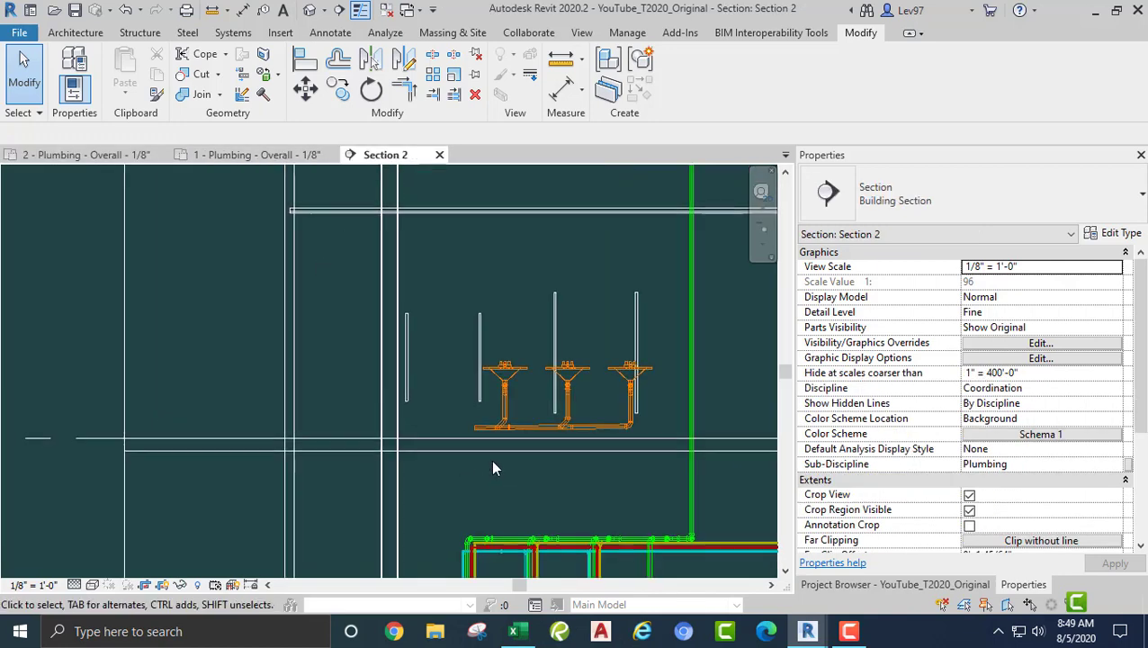
left_click(473, 419)
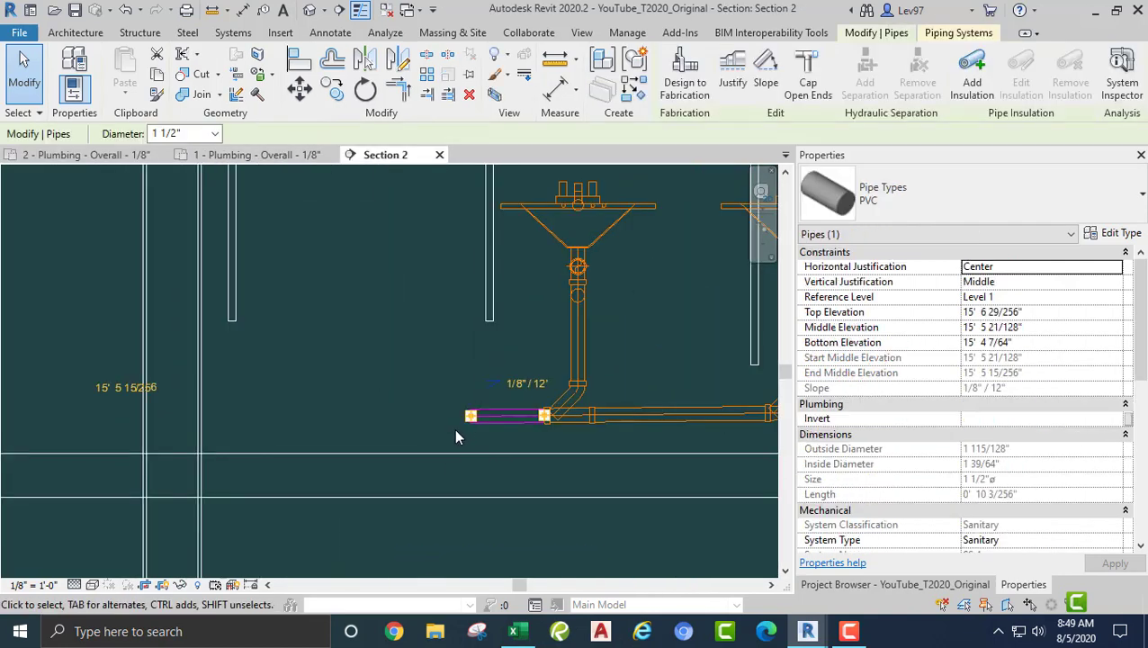
left_click(214, 135)
left_click(182, 213)
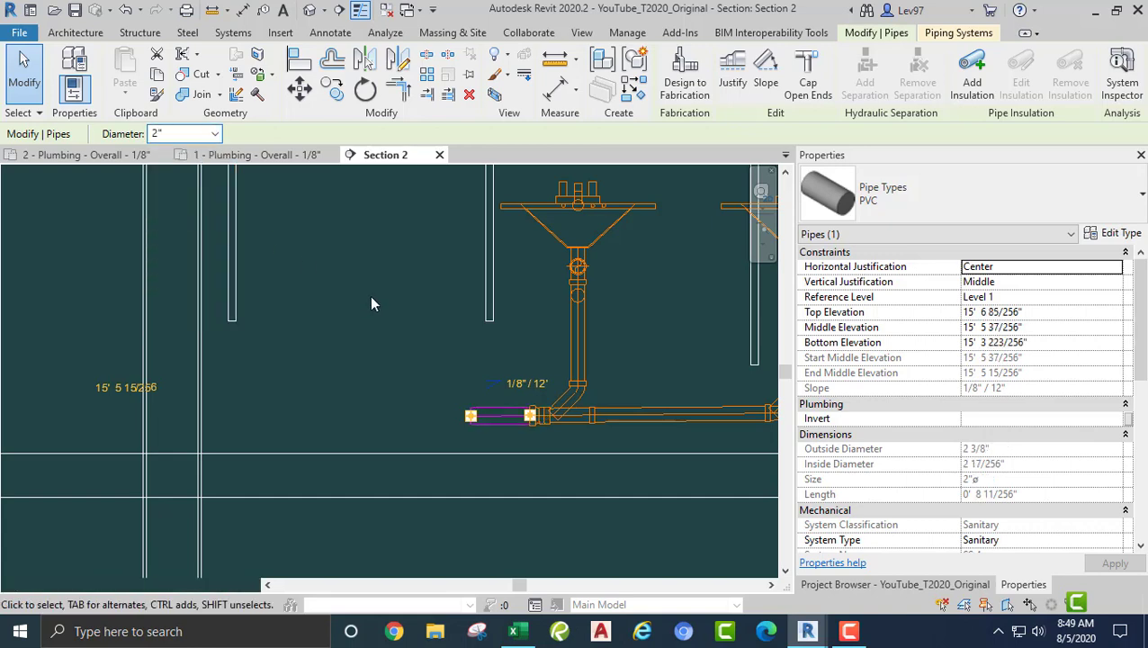
left_click(371, 298)
Step: Draw a 2" PVC pipe from the enlarged segment's open end toward the wall beyond the lavatories, sloping down 1/8" / 12"
left_click(473, 421)
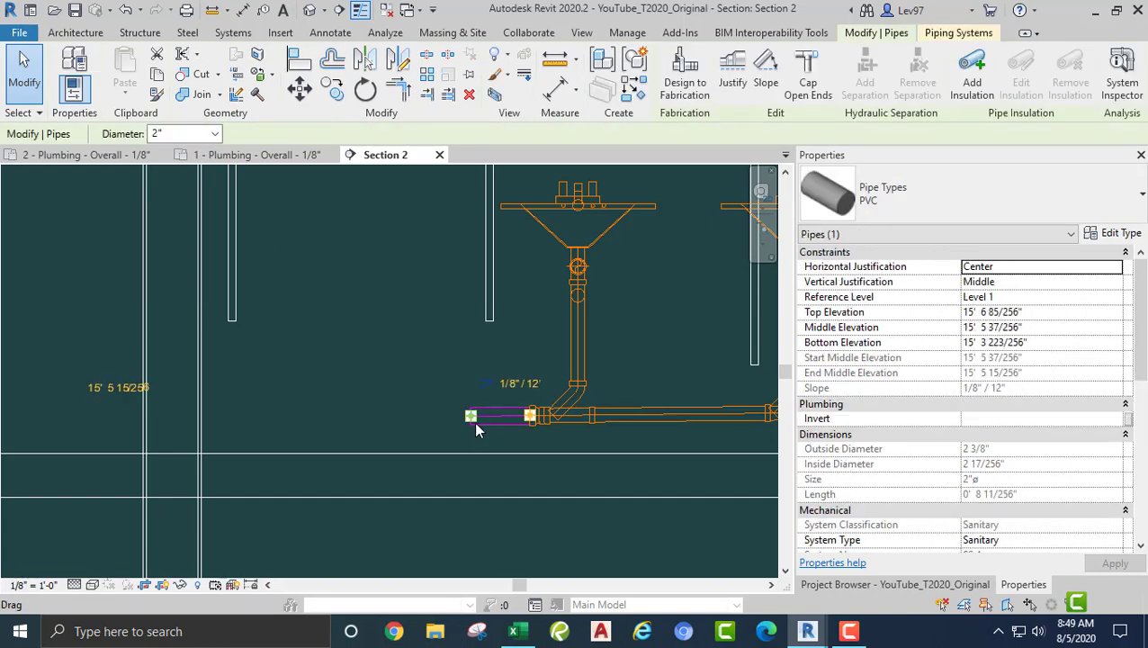
right_click(470, 415)
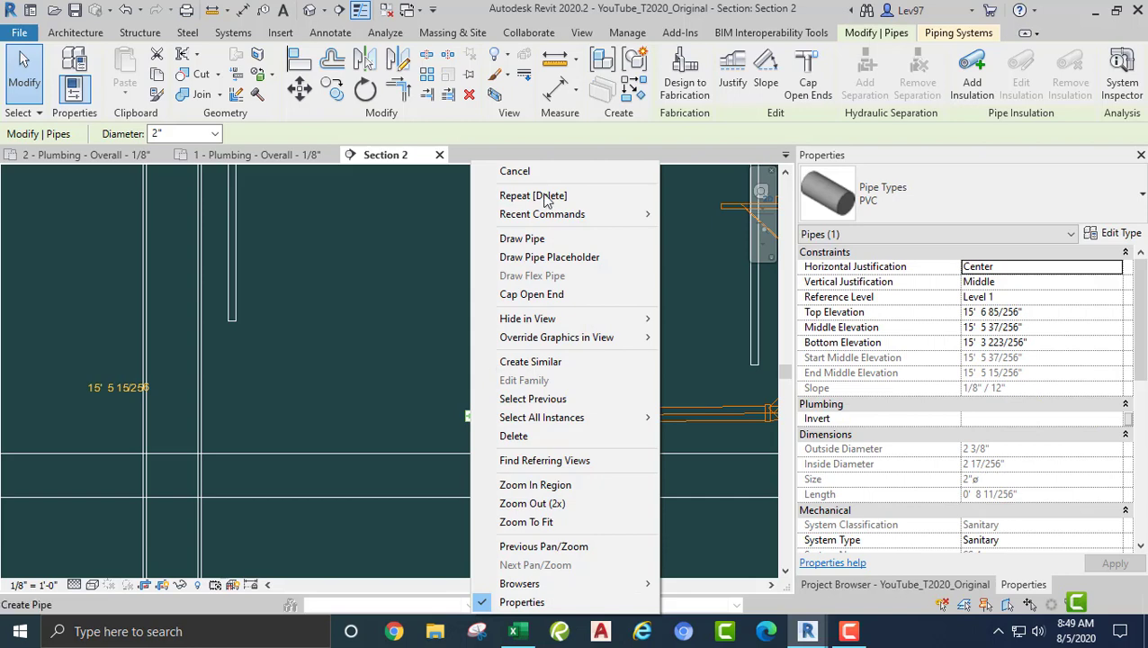
left_click(530, 241)
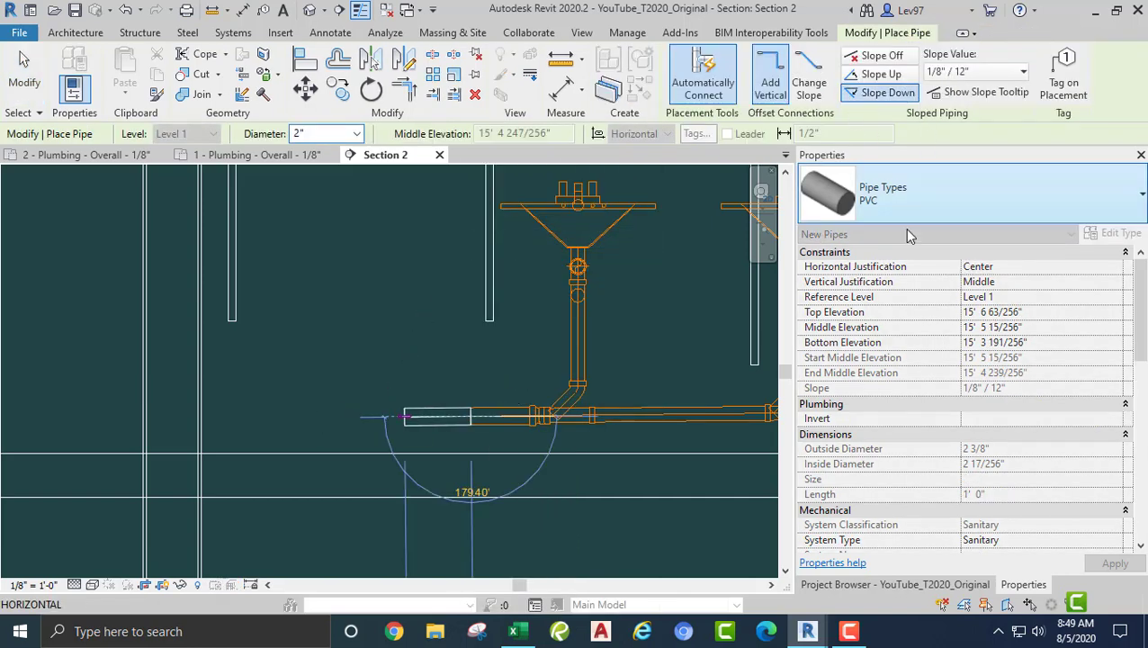
left_click(291, 416)
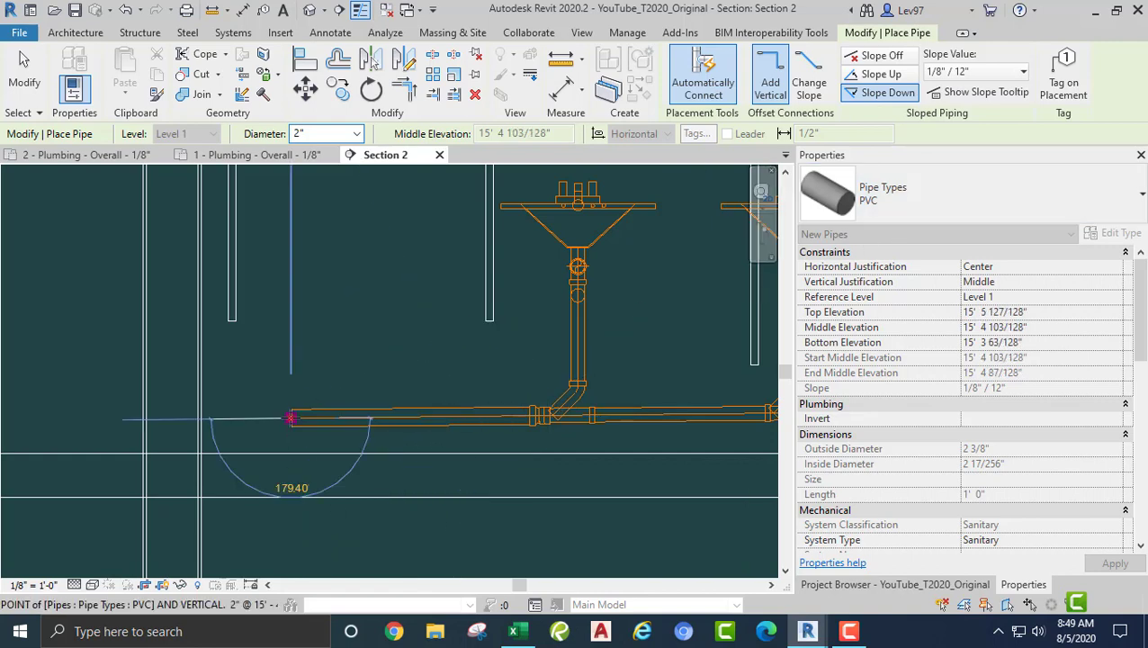
Step: Continue the 2" pipe vertically down through both floors, ending about 7 15/16" below Level 1
scroll(292, 504, "down", 2)
middle_click_drag(292, 503, 312, 261)
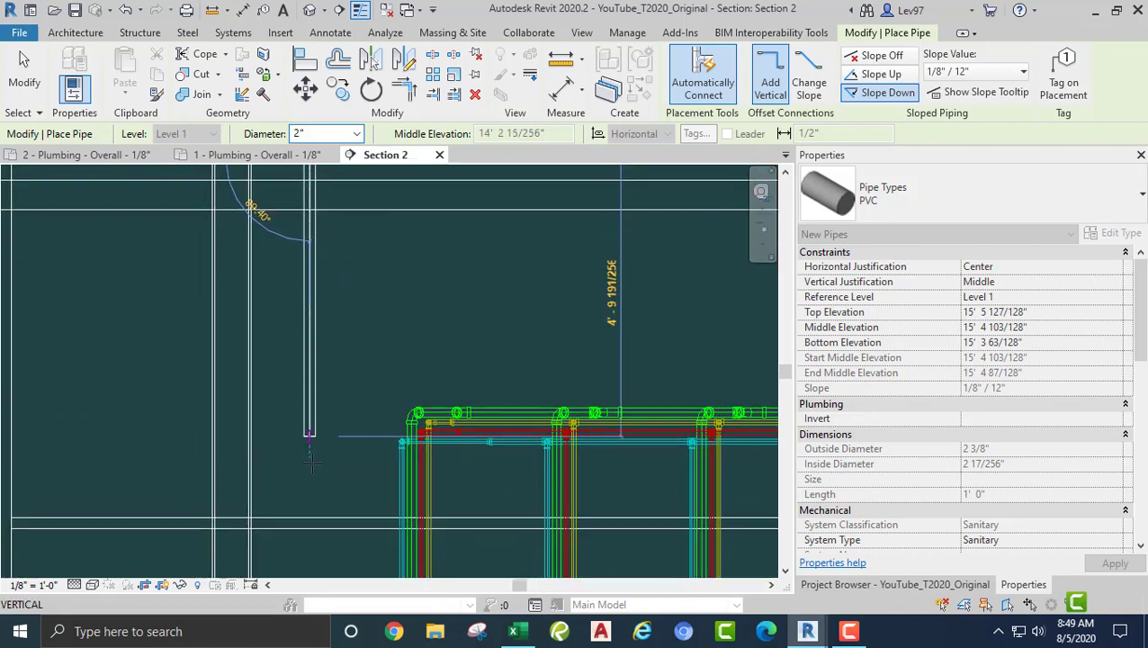
middle_click_drag(328, 483, 341, 216)
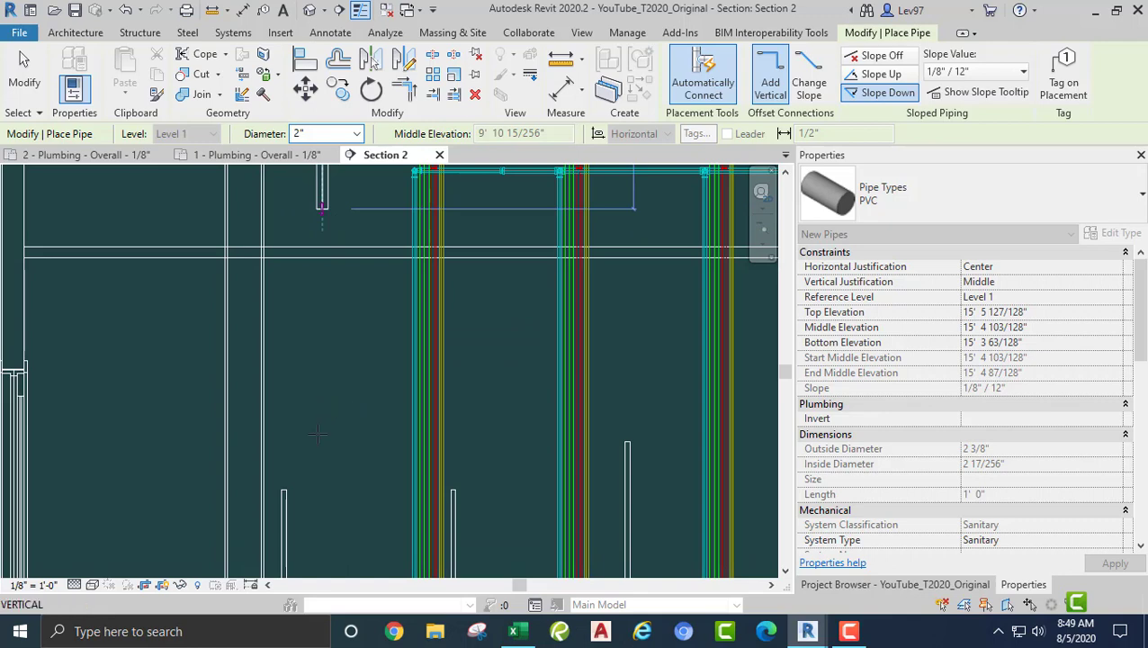
middle_click_drag(319, 430, 326, 256)
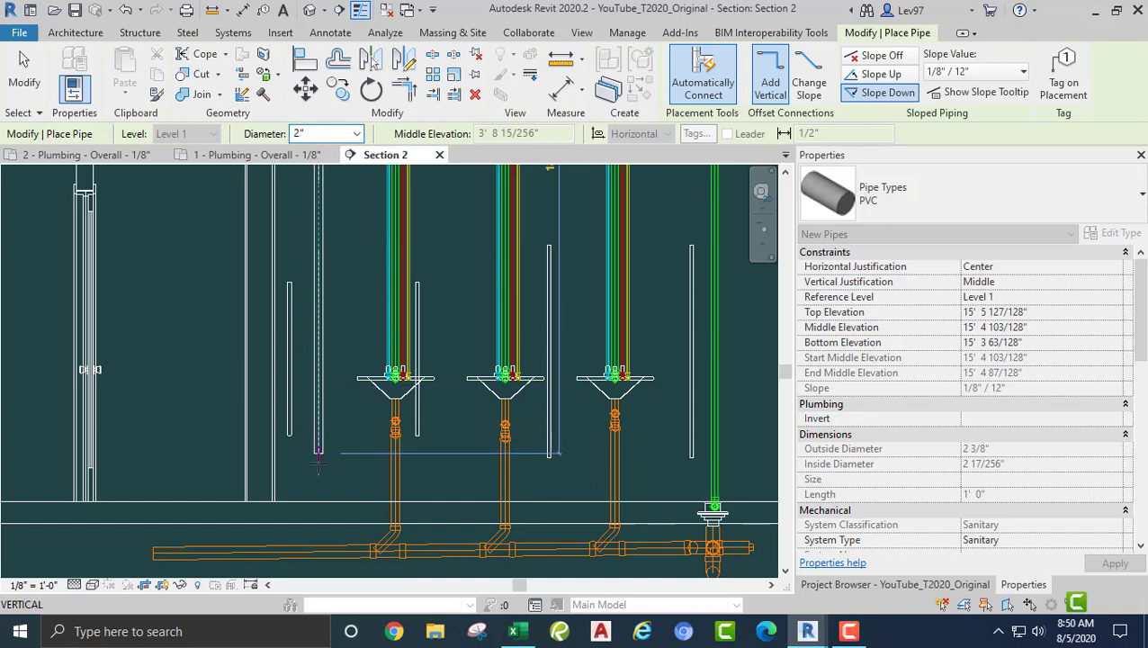
left_click(318, 531)
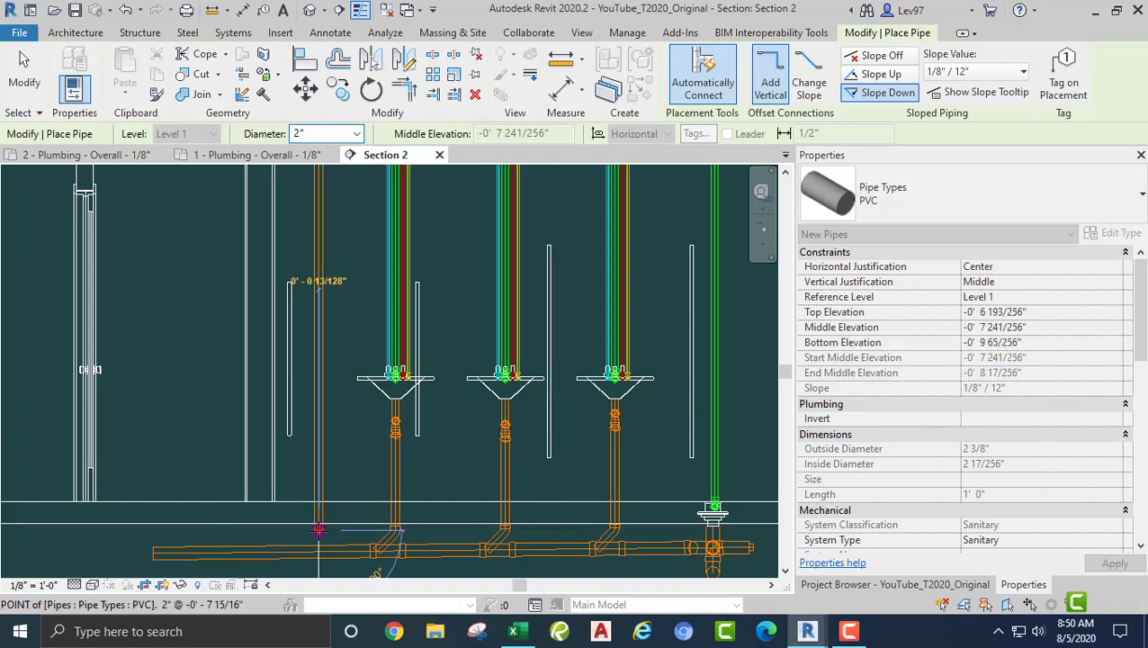
key("Escape")
key("Escape")
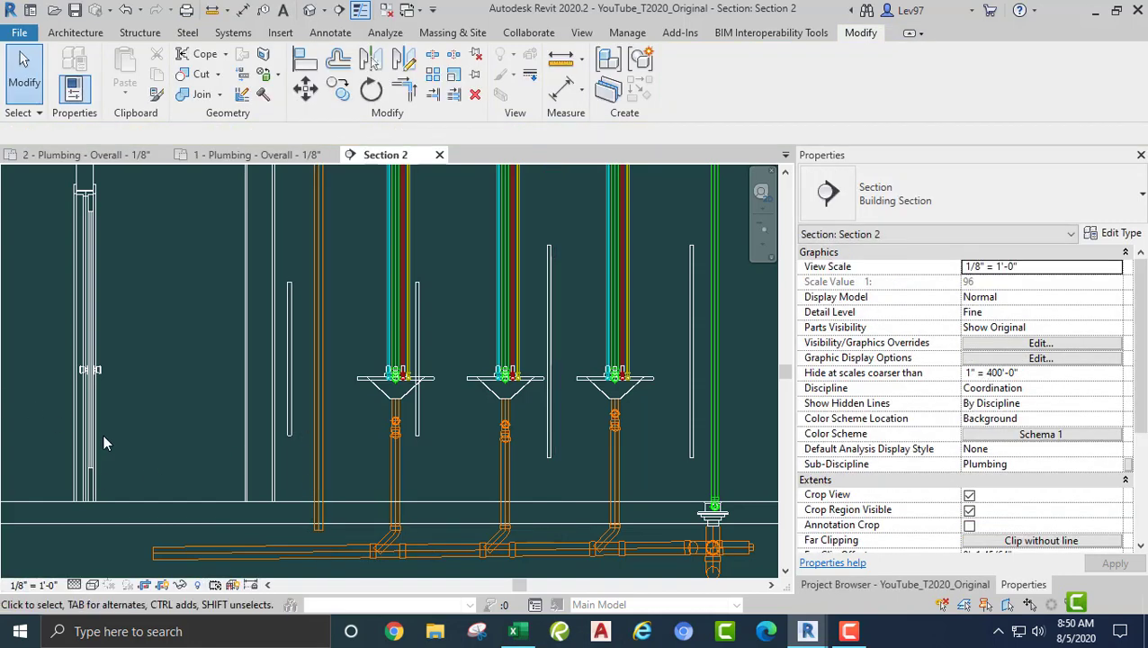
Step: Examine the new vertical drain in Section 2 and its position relative to the walls and main drain in the 2 - Plumbing plan
scroll(180, 396, "down", 2)
middle_click_drag(164, 240, 266, 443)
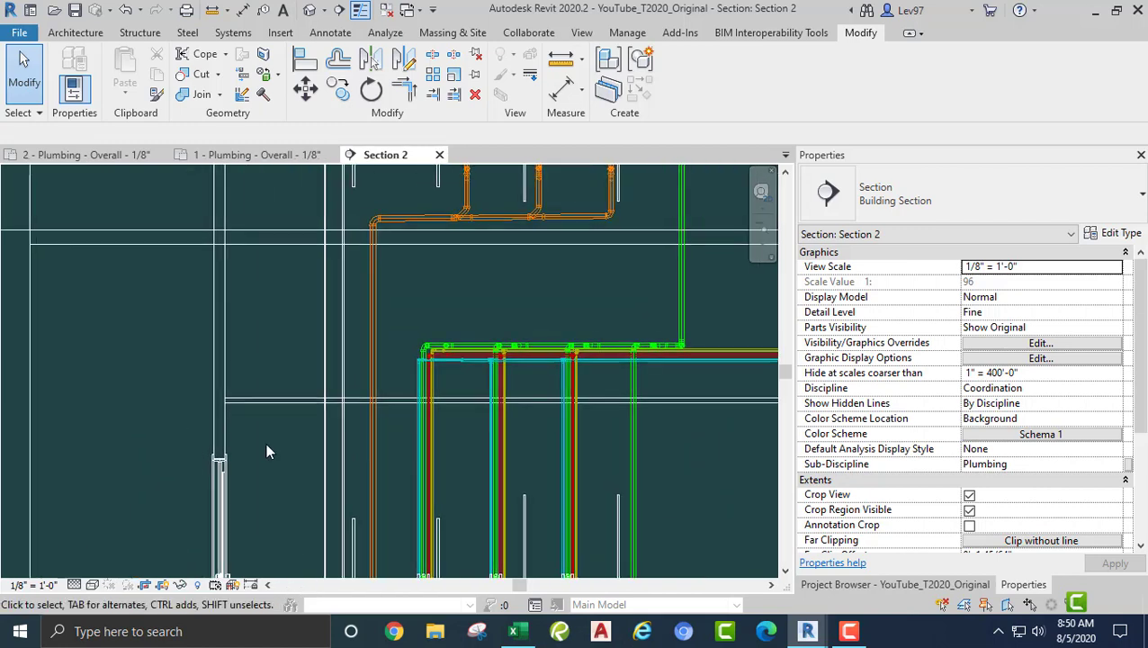
left_click(133, 158)
middle_click_drag(240, 363, 419, 369)
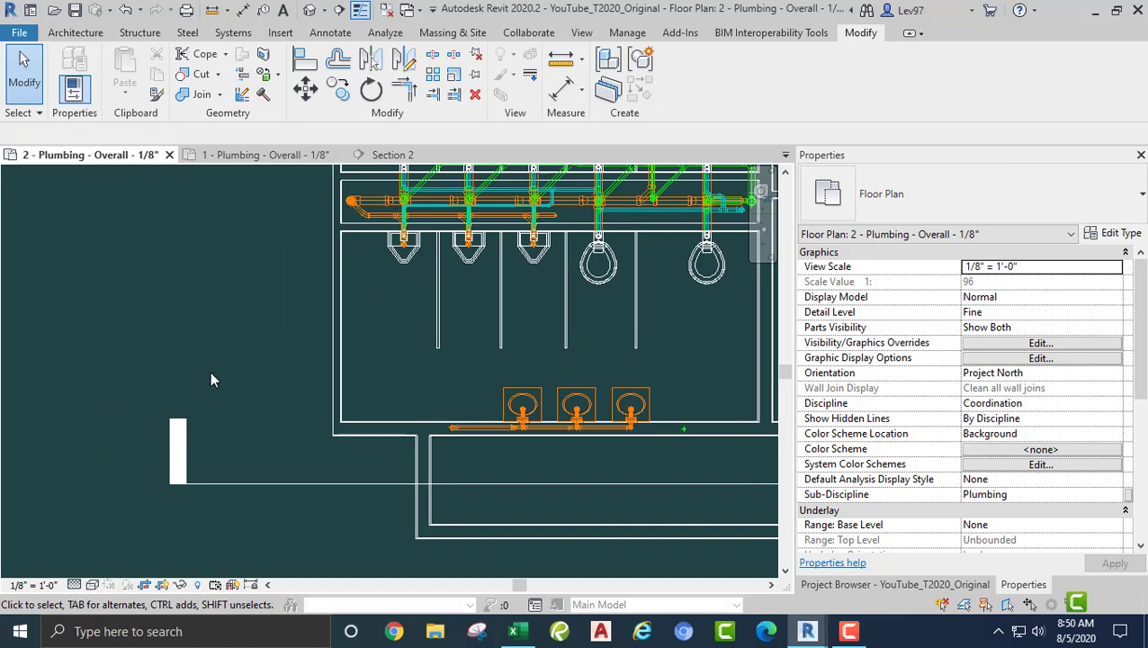
middle_click_drag(380, 341, 478, 360)
scroll(429, 292, "up", 2)
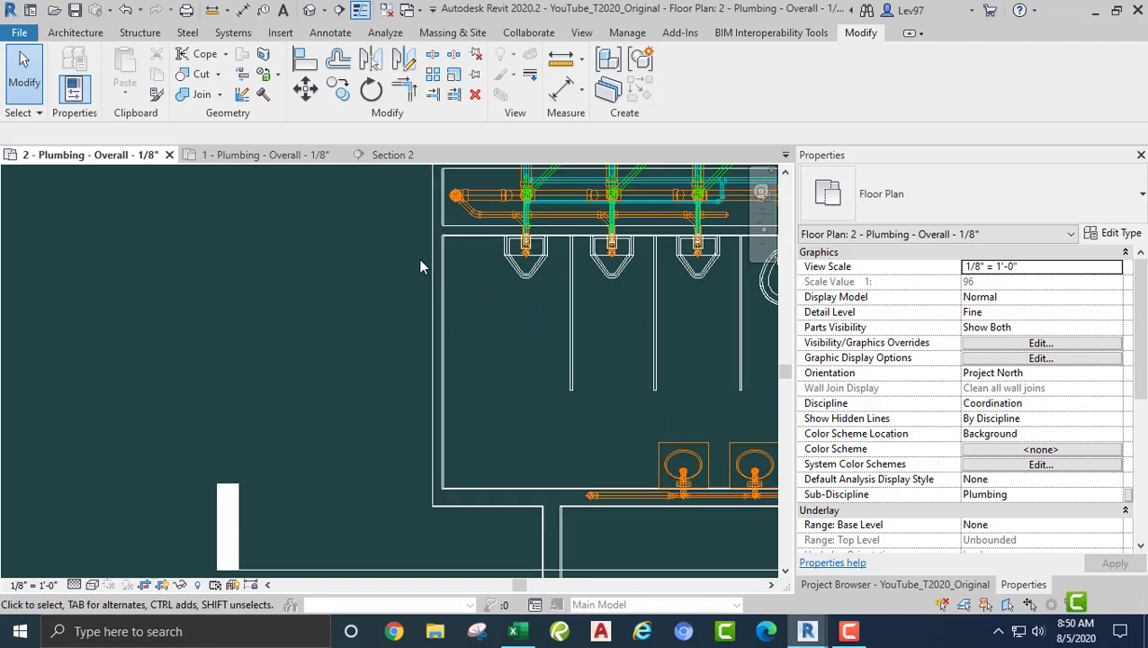
scroll(511, 385, "down", 1)
middle_click_drag(510, 472, 416, 363)
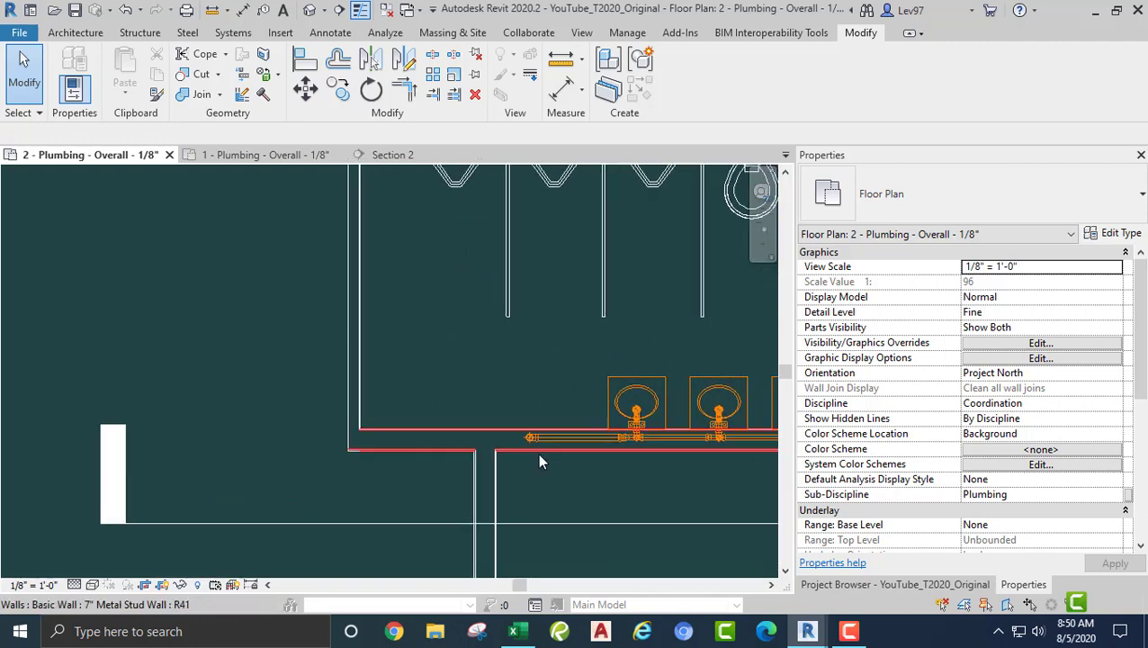
scroll(534, 443, "up", 5)
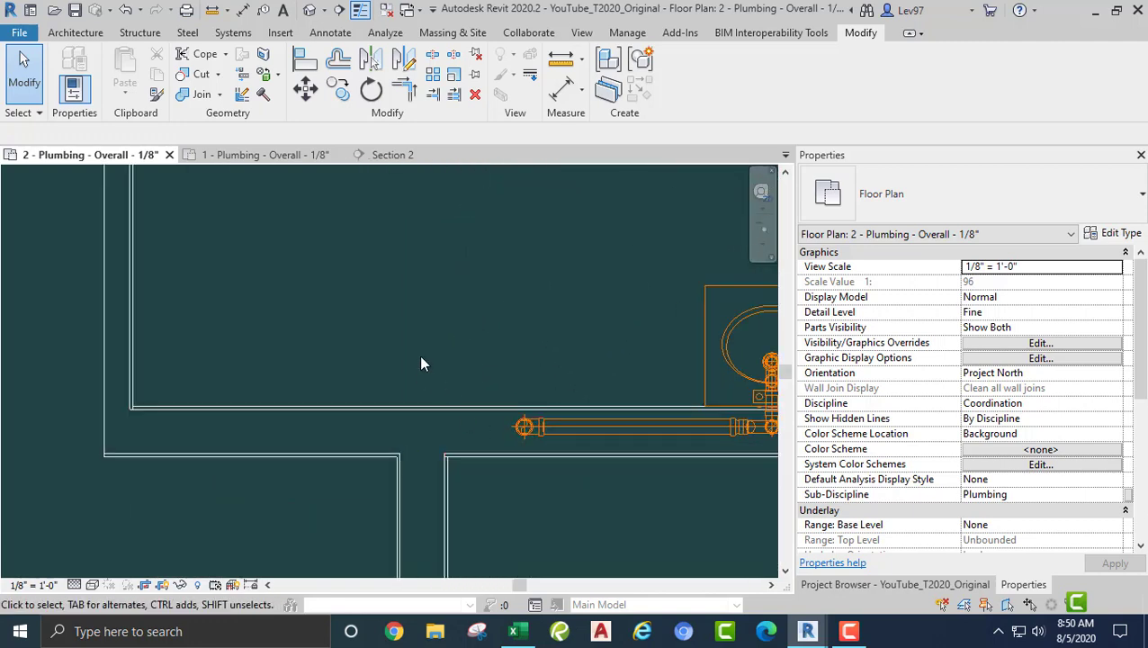
scroll(417, 355, "down", 1)
middle_click_drag(400, 342, 484, 477)
scroll(432, 419, "down", 2)
scroll(427, 425, "down", 1)
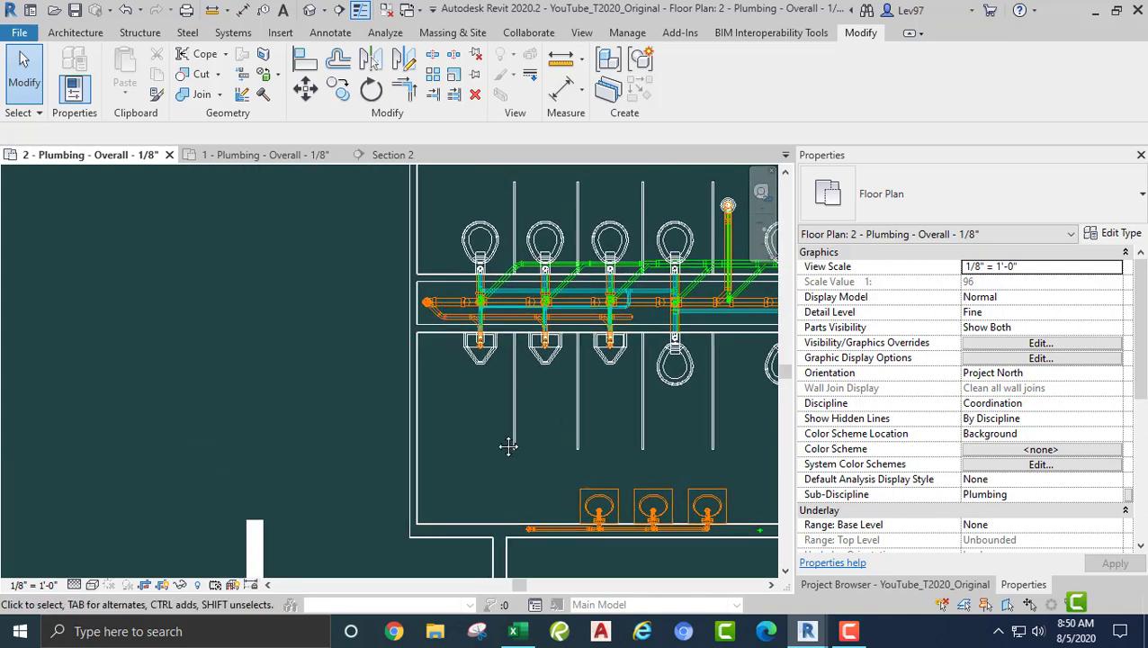
scroll(486, 324, "up", 6)
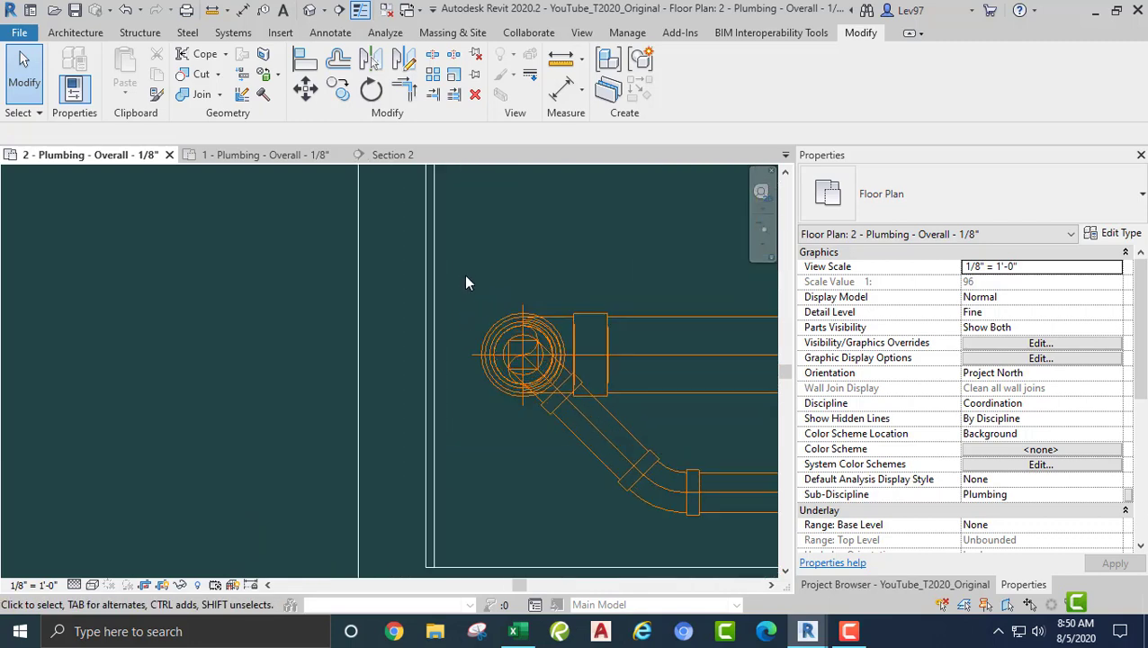
key("d")
key("l")
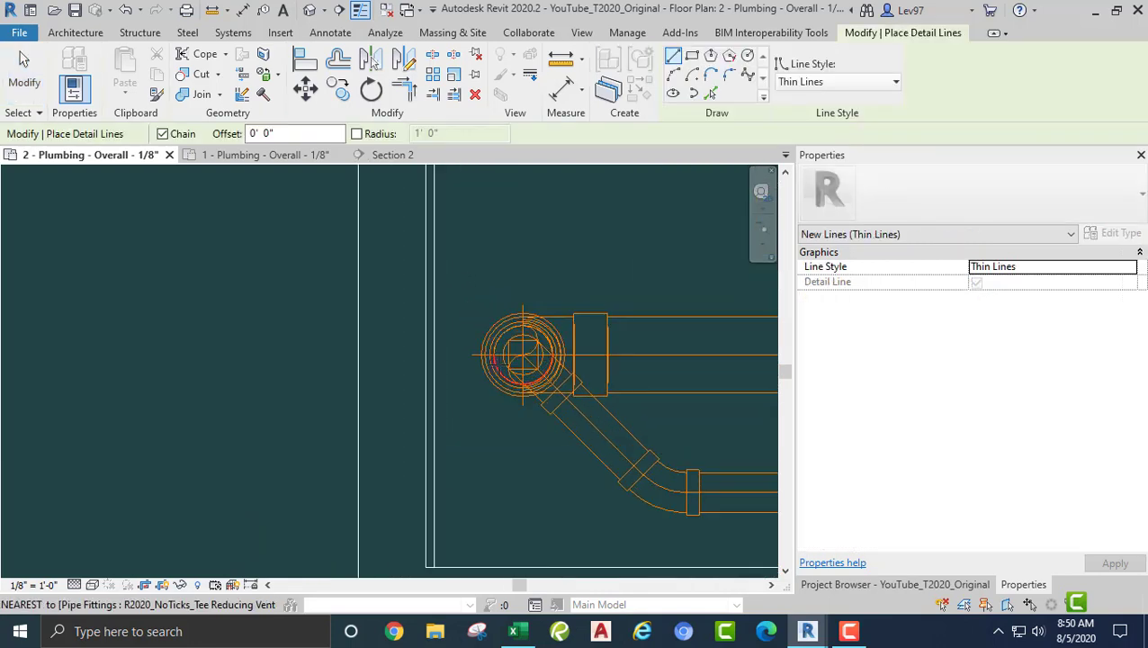
scroll(540, 349, "up", 3)
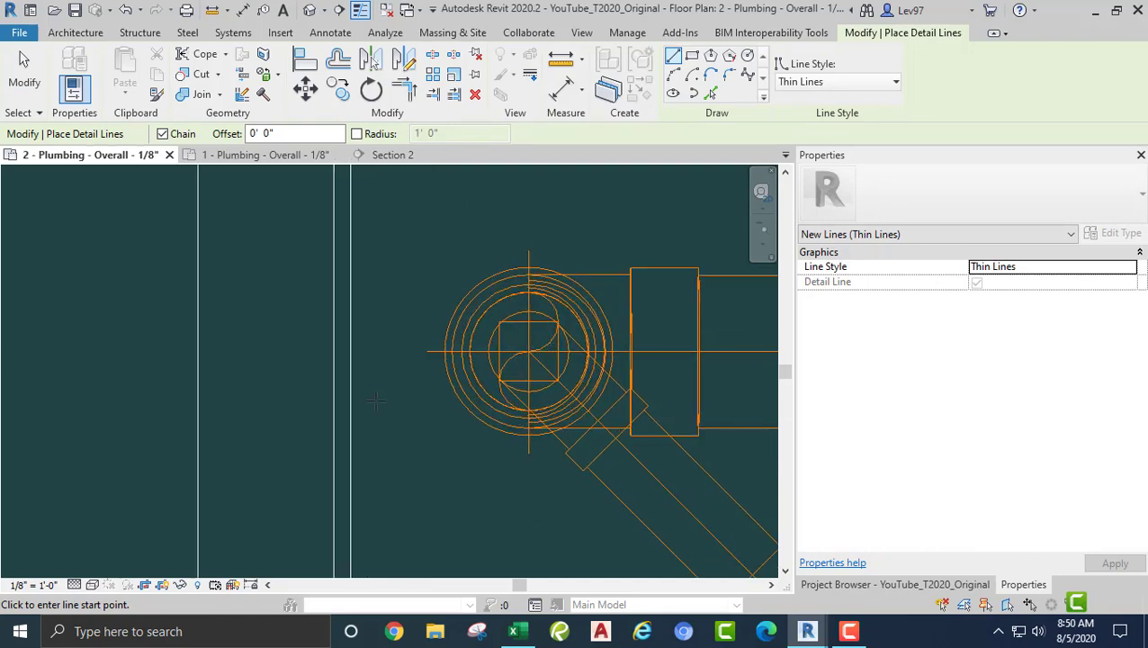
key("Escape")
key("Escape")
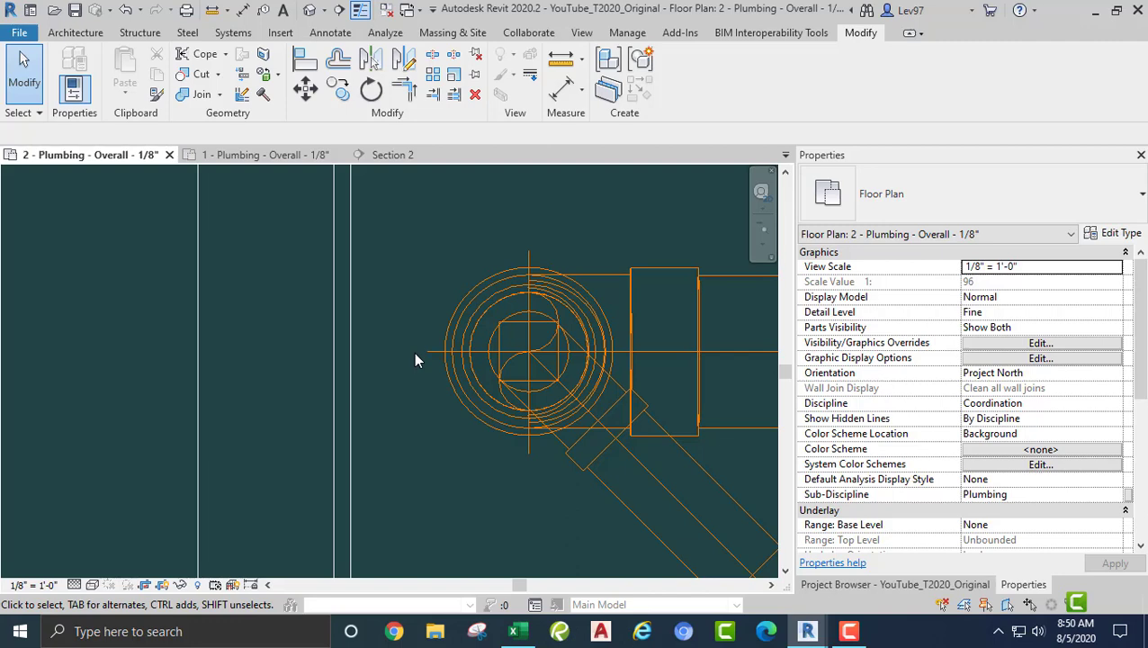
key("d")
key("l")
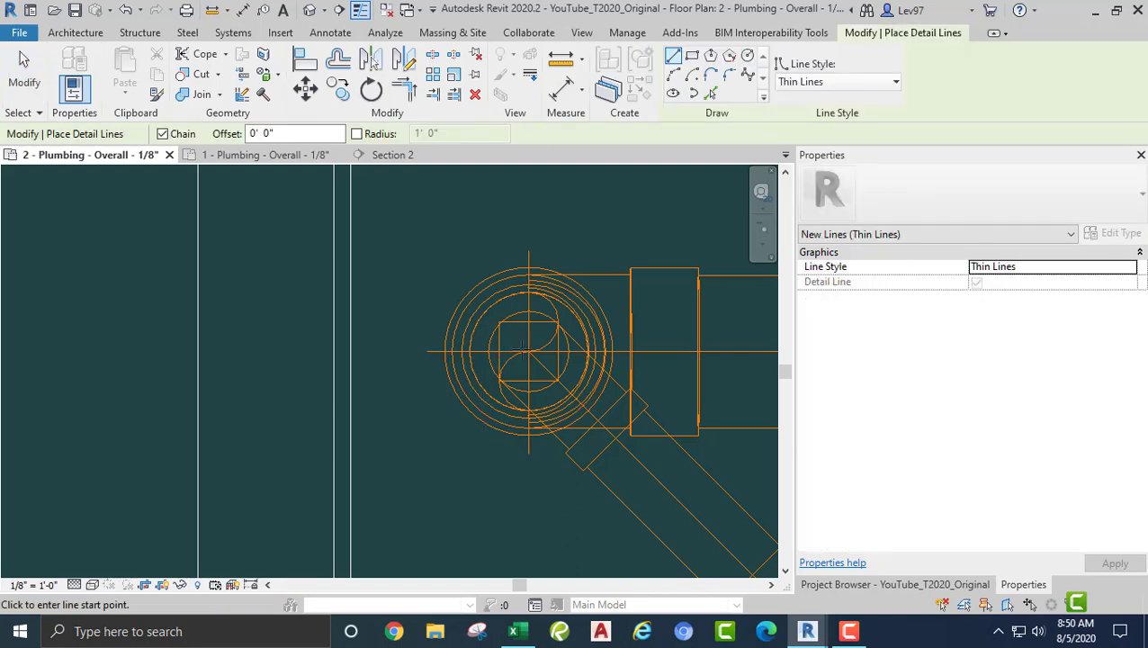
scroll(520, 353, "up", 5)
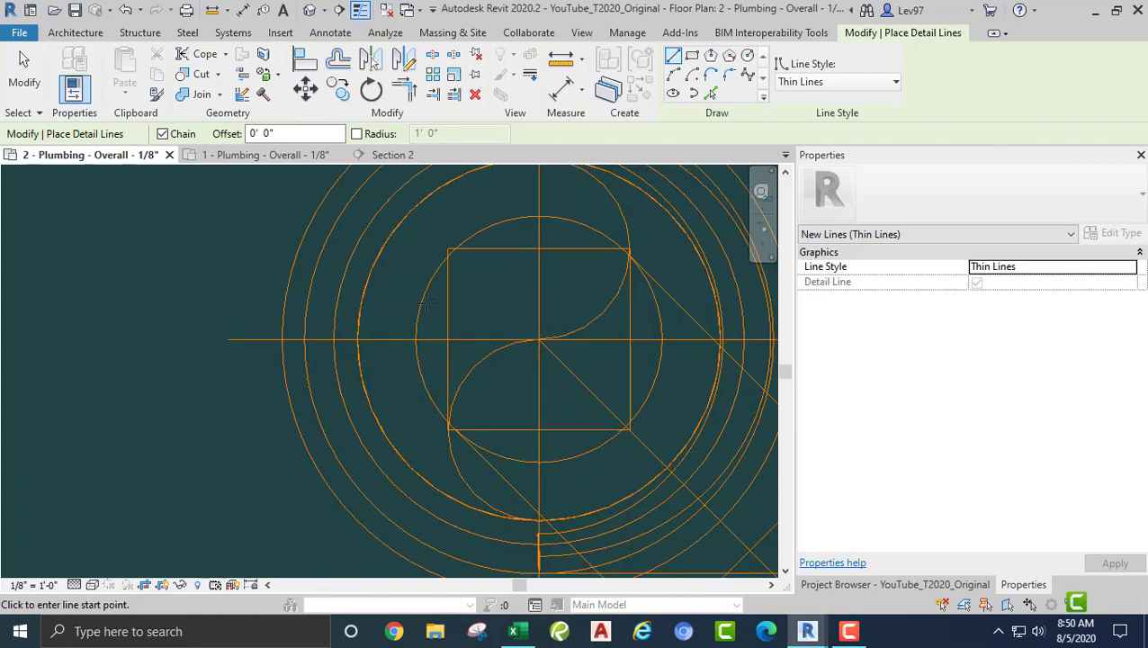
key("Escape")
key("Escape")
Step: Draw a vertical thin detail line about 17' long from the centre of the main drain's end riser down past the lavatory wall
scroll(367, 331, "down", 6)
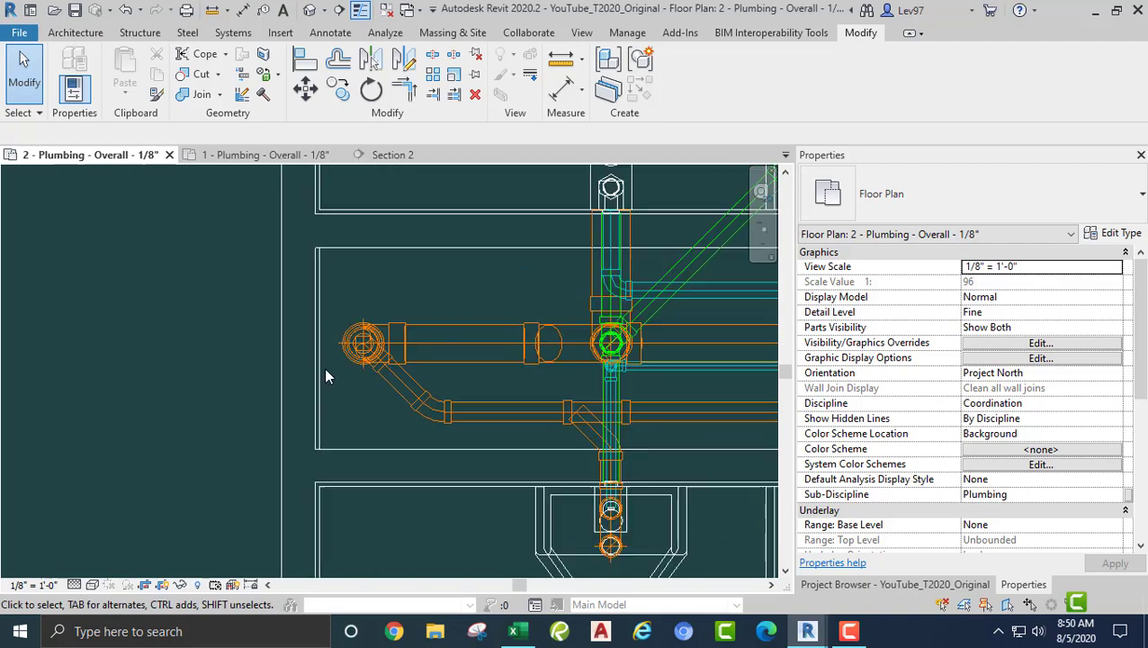
scroll(326, 370, "down", 3)
middle_click_drag(354, 390, 474, 381)
scroll(475, 380, "down", 3)
scroll(465, 376, "up", 5)
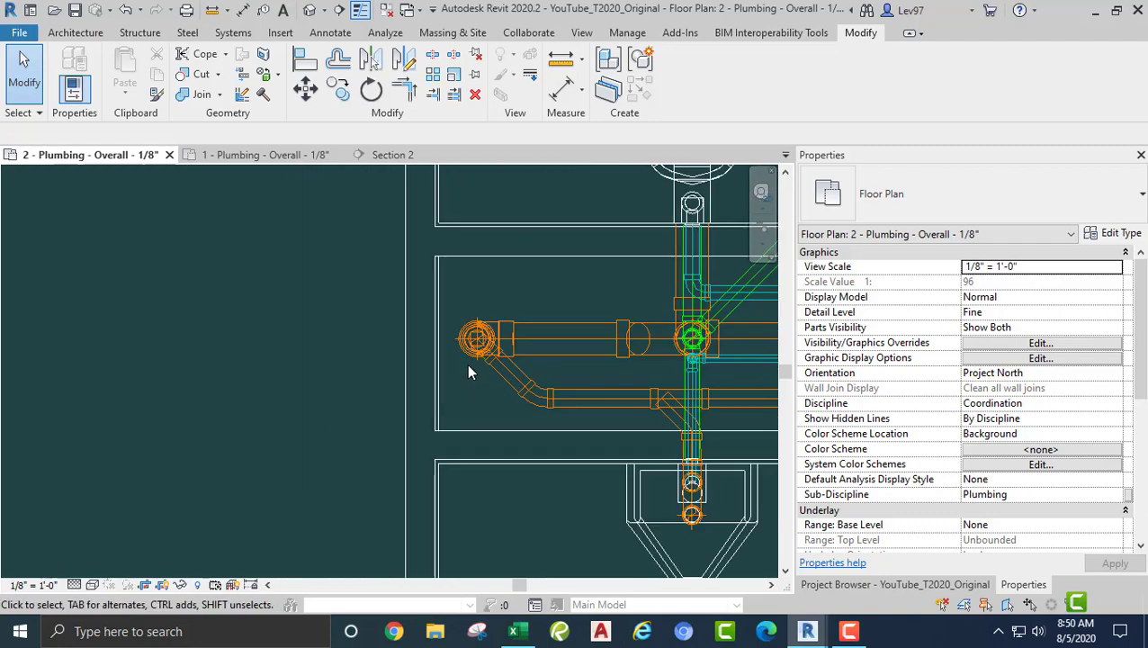
scroll(465, 364, "up", 2)
scroll(461, 358, "down", 3)
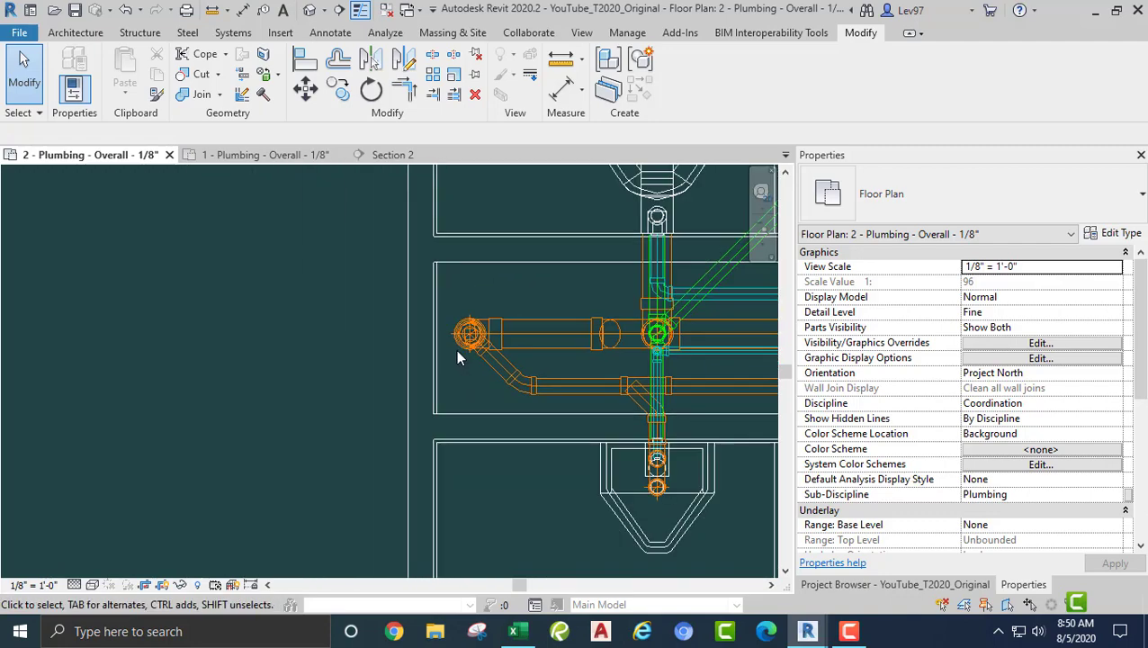
scroll(457, 357, "up", 8)
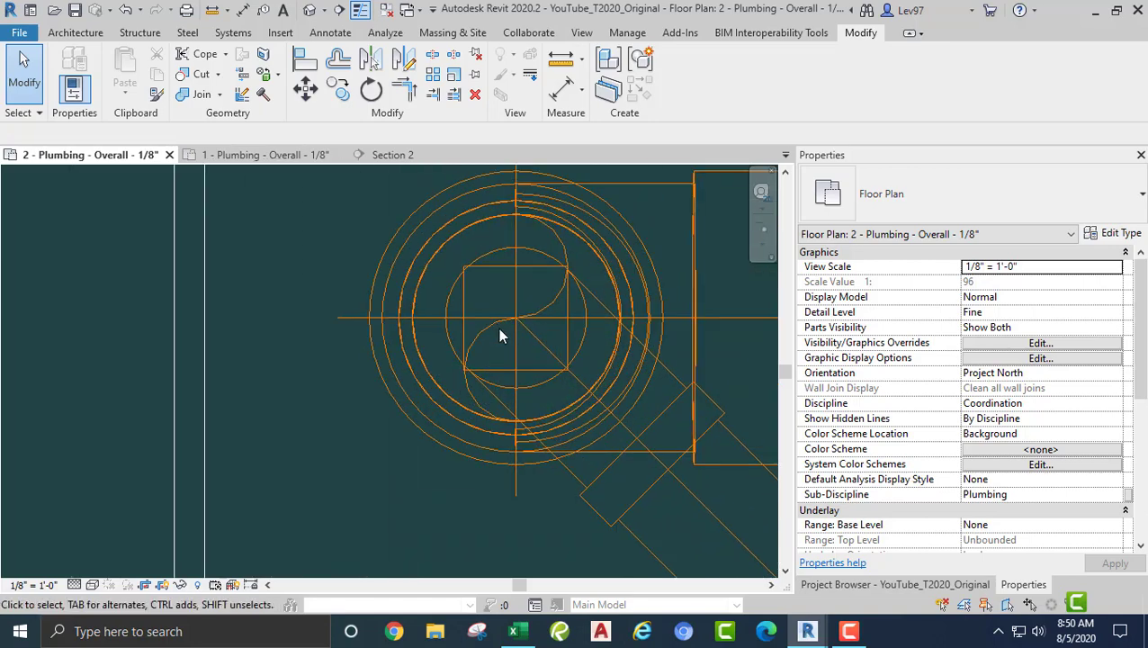
scroll(500, 326, "up", 2)
scroll(495, 310, "down", 4)
scroll(495, 315, "up", 4)
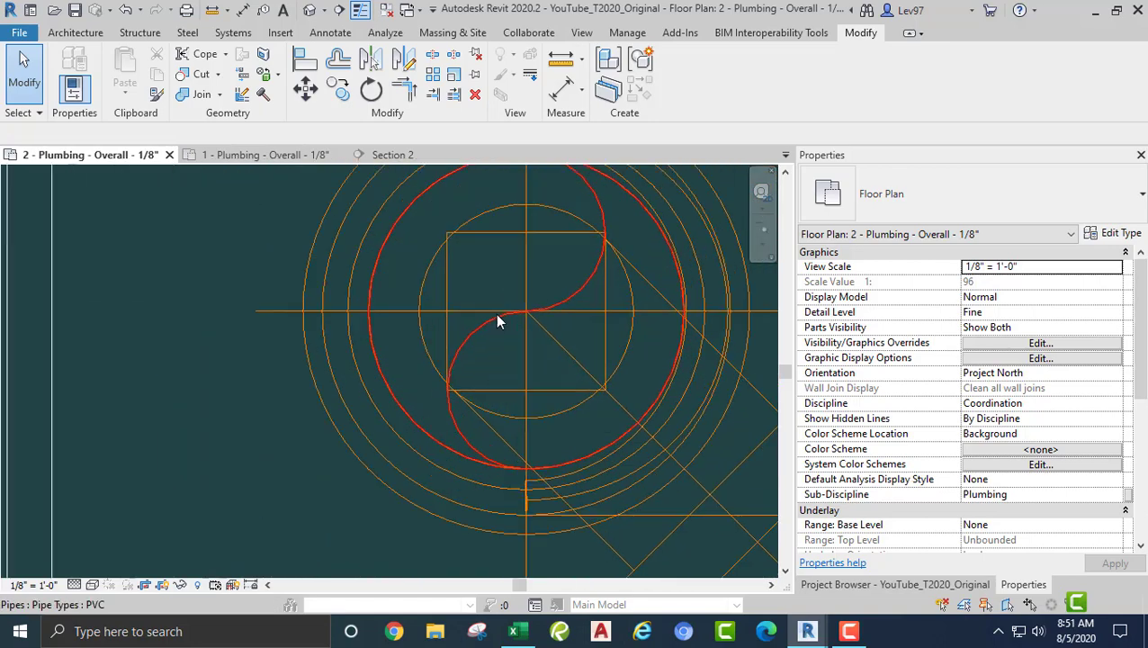
scroll(504, 320, "up", 5)
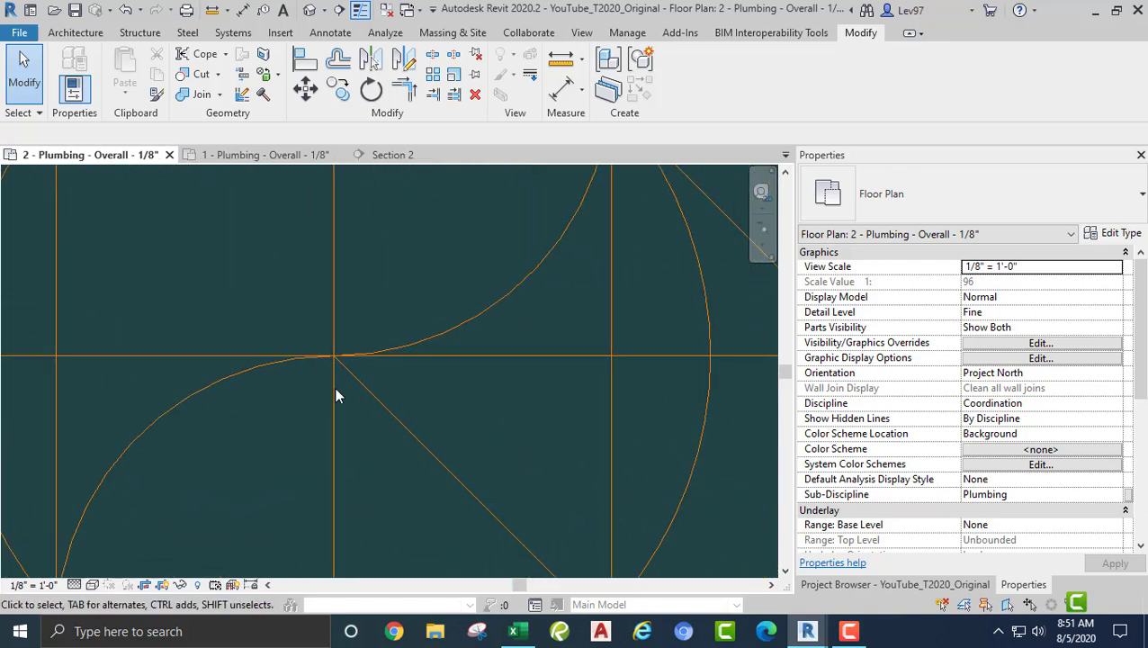
key("d")
key("l")
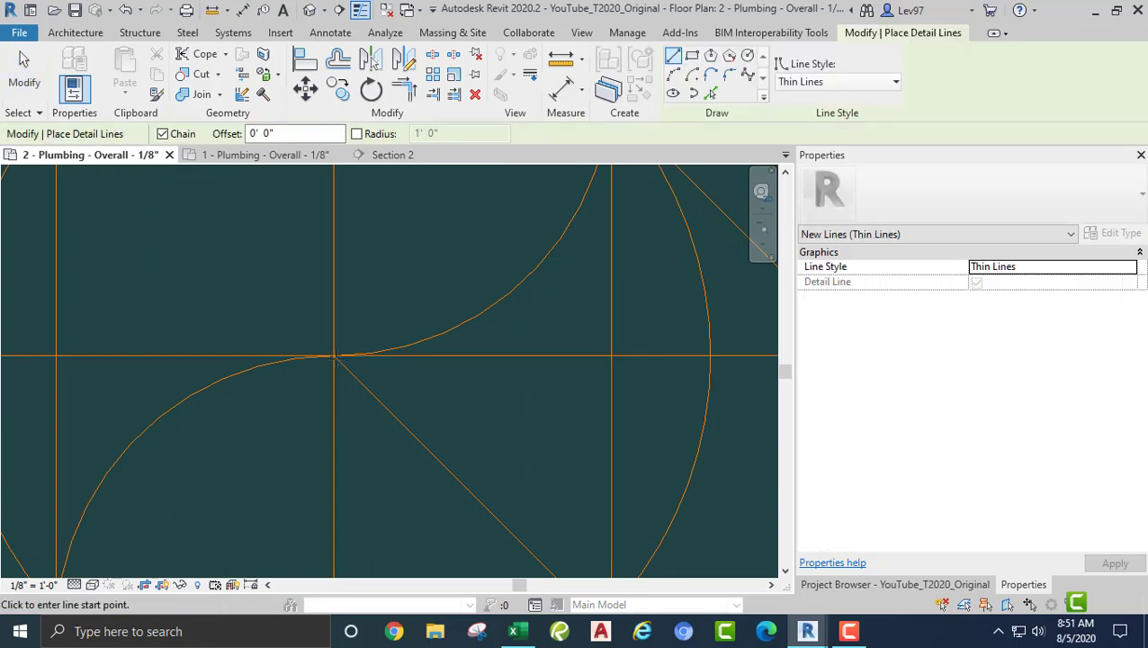
left_click(333, 357)
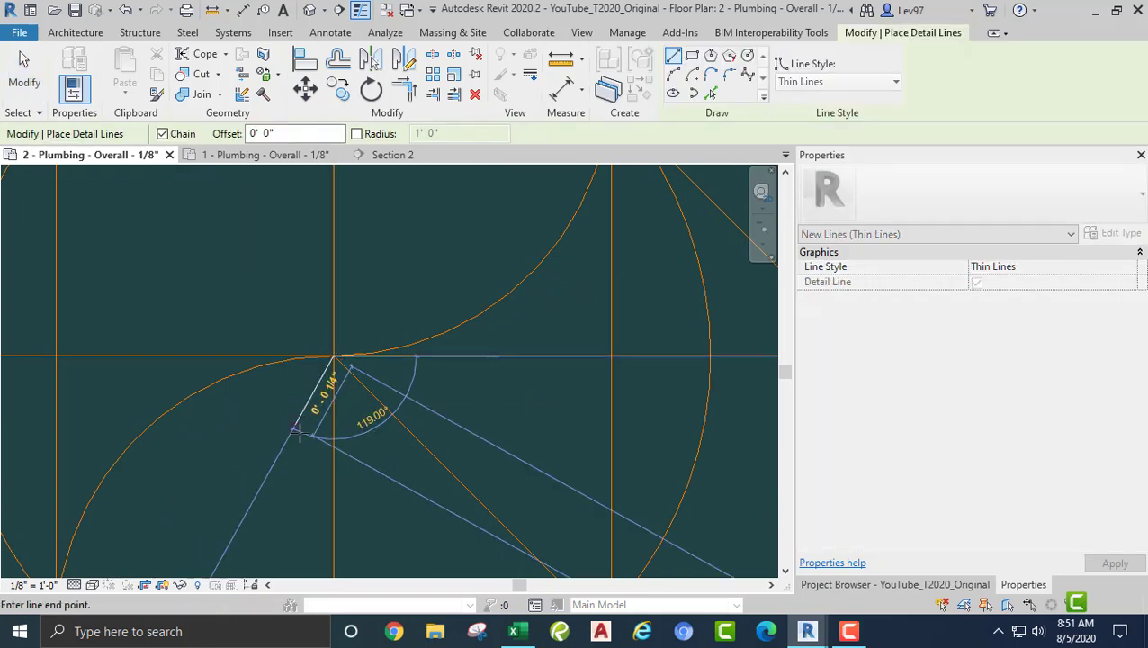
scroll(333, 458, "down", 3)
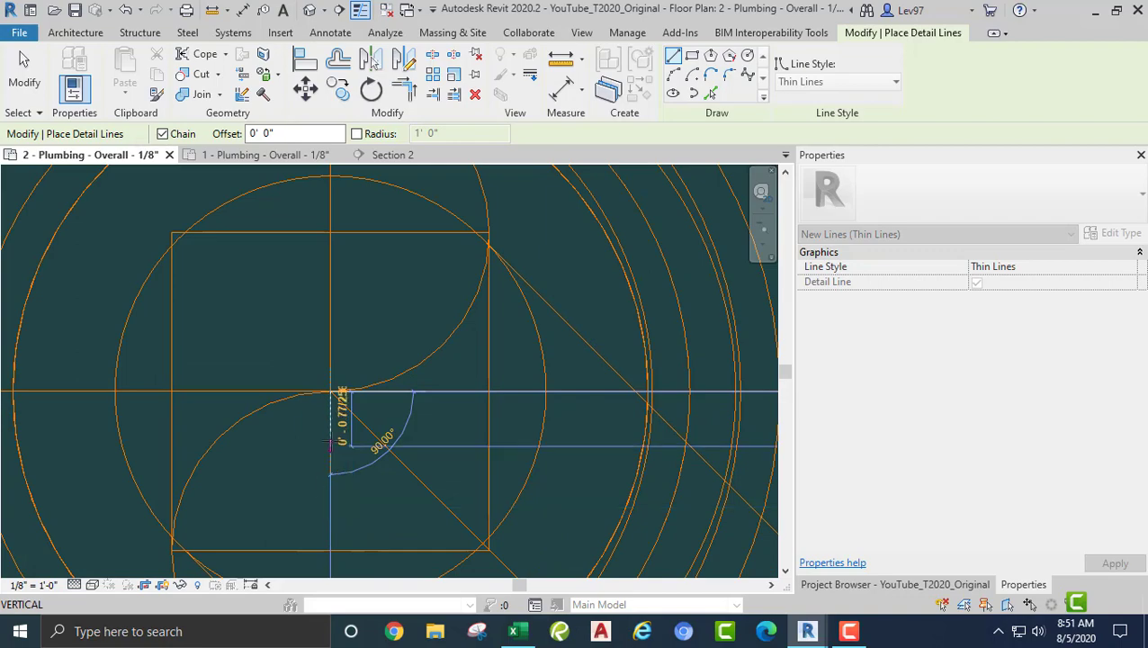
scroll(342, 360, "down", 6)
scroll(360, 377, "down", 5)
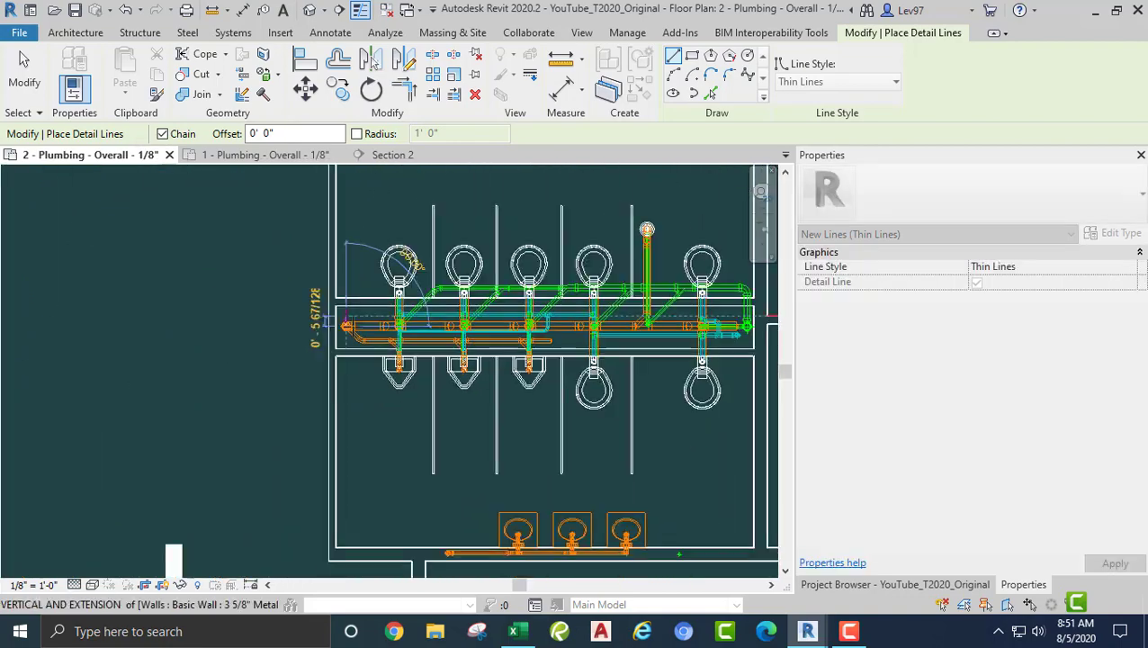
middle_click_drag(383, 481, 382, 338)
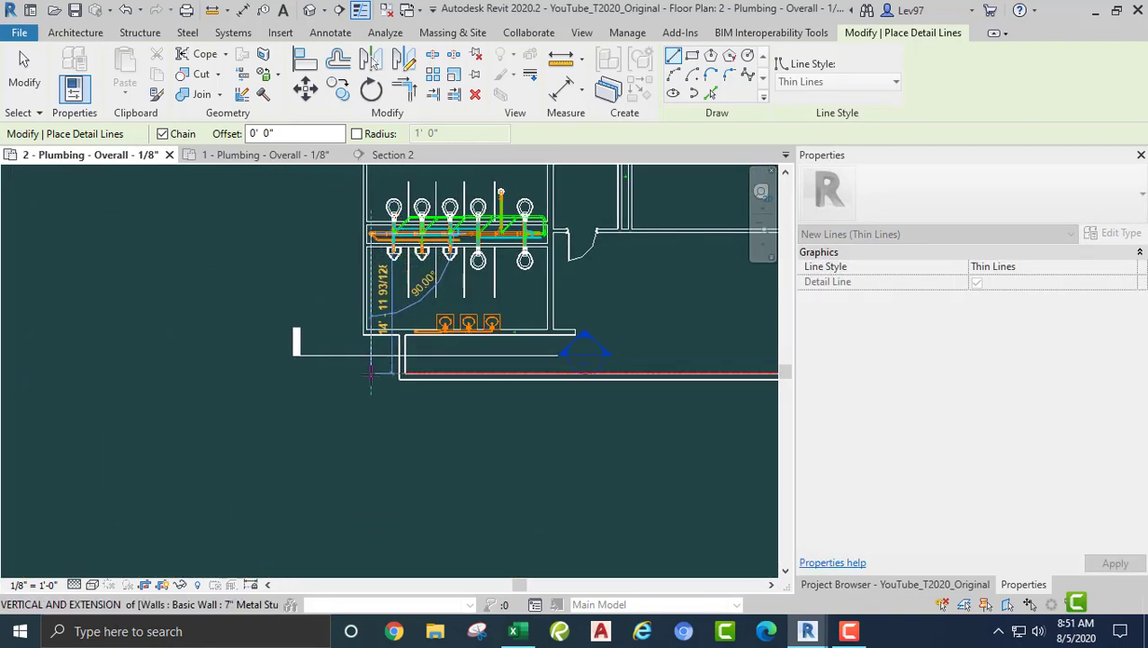
key("Escape")
key("Escape")
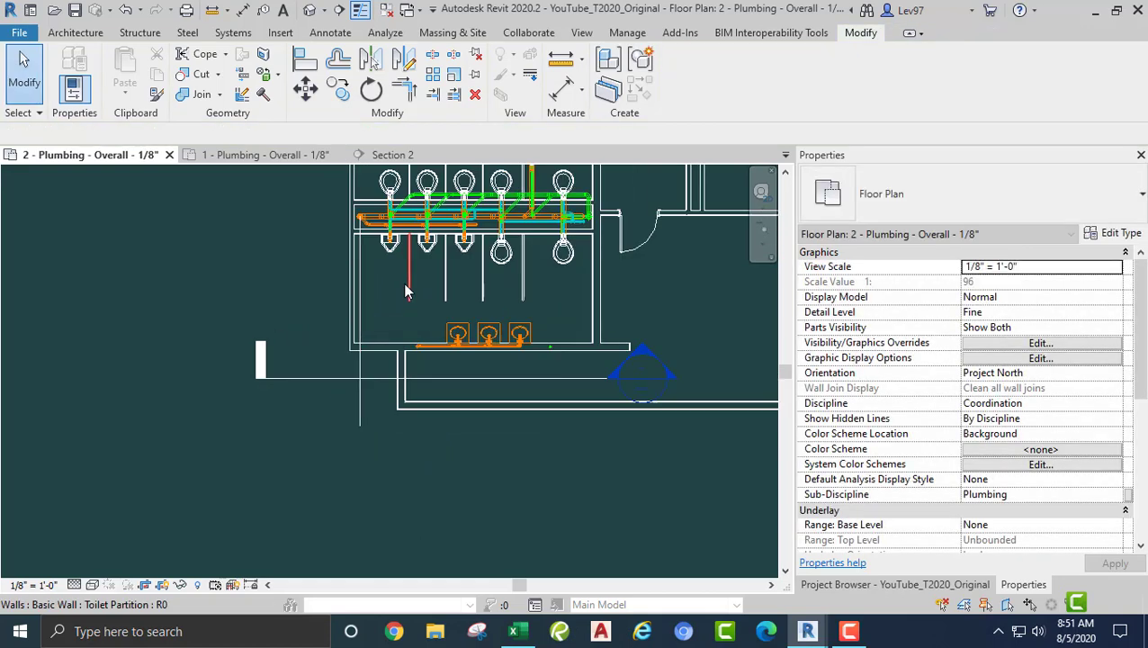
Step: Align the vertical drain at the end of the lavatory pipe with the detail line, extending the pipe toward the room corner
scroll(391, 356, "up", 8)
middle_click_drag(403, 302, 444, 343)
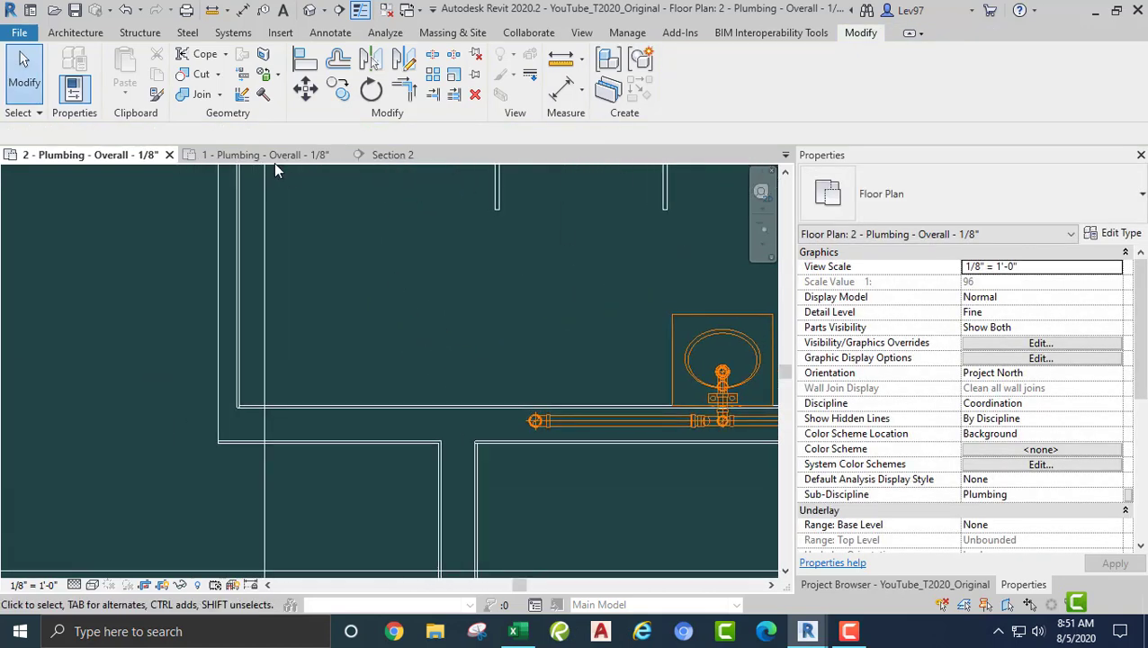
left_click(306, 63)
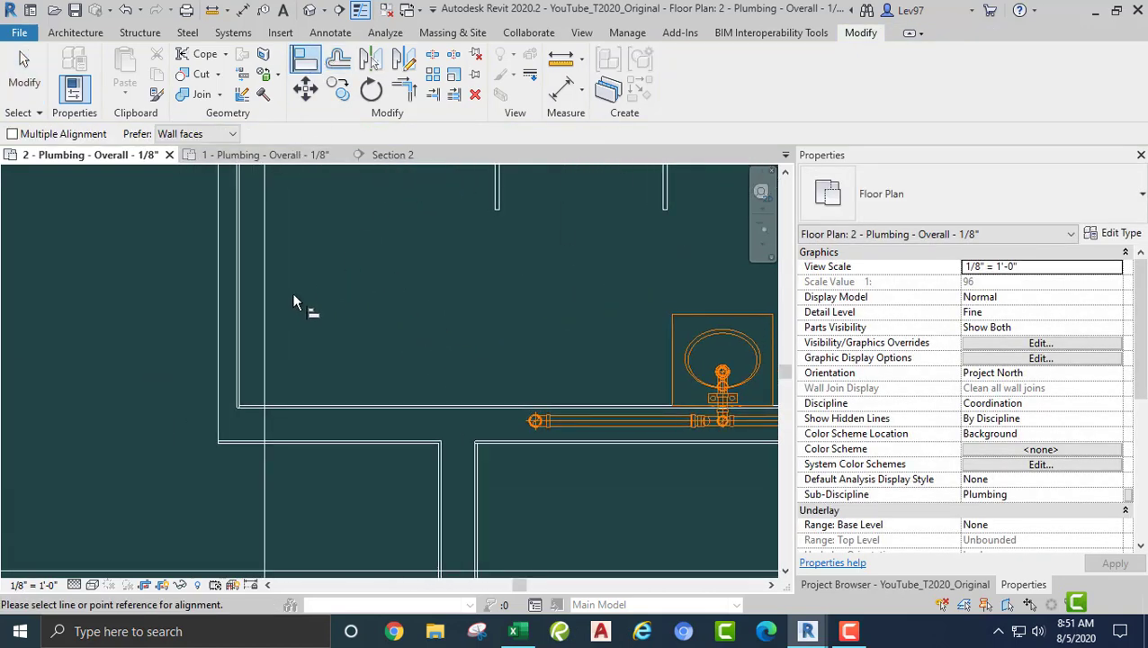
left_click(265, 302)
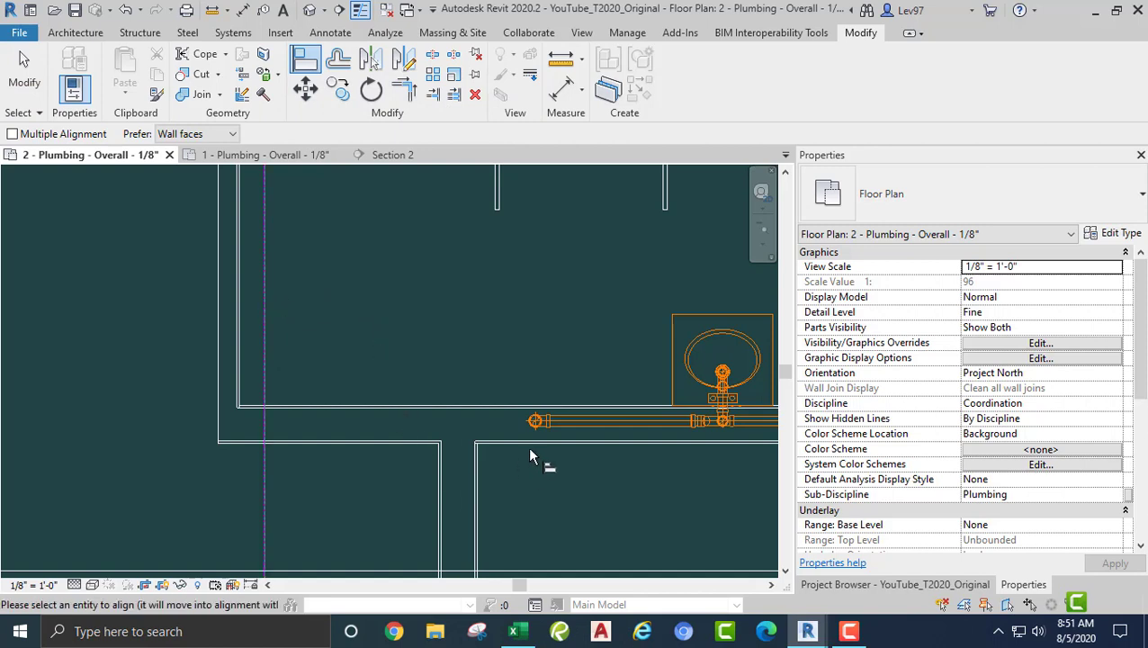
left_click(535, 422)
key("Escape")
key("Escape")
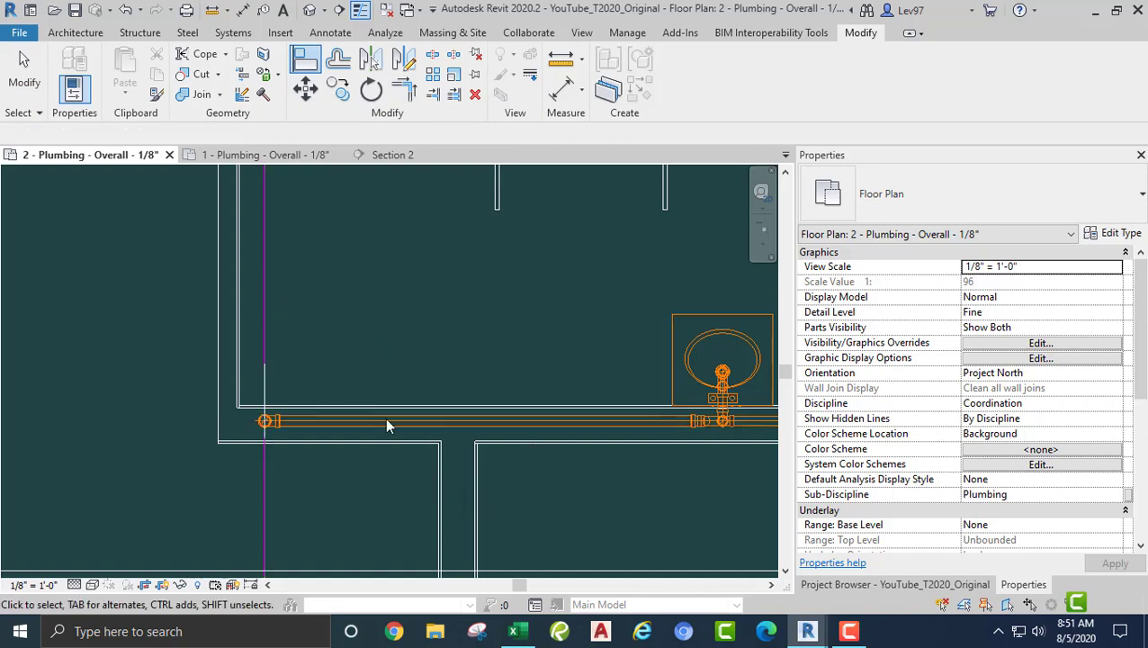
Step: Delete the vertical detail line used as the alignment reference
scroll(403, 358, "down", 2)
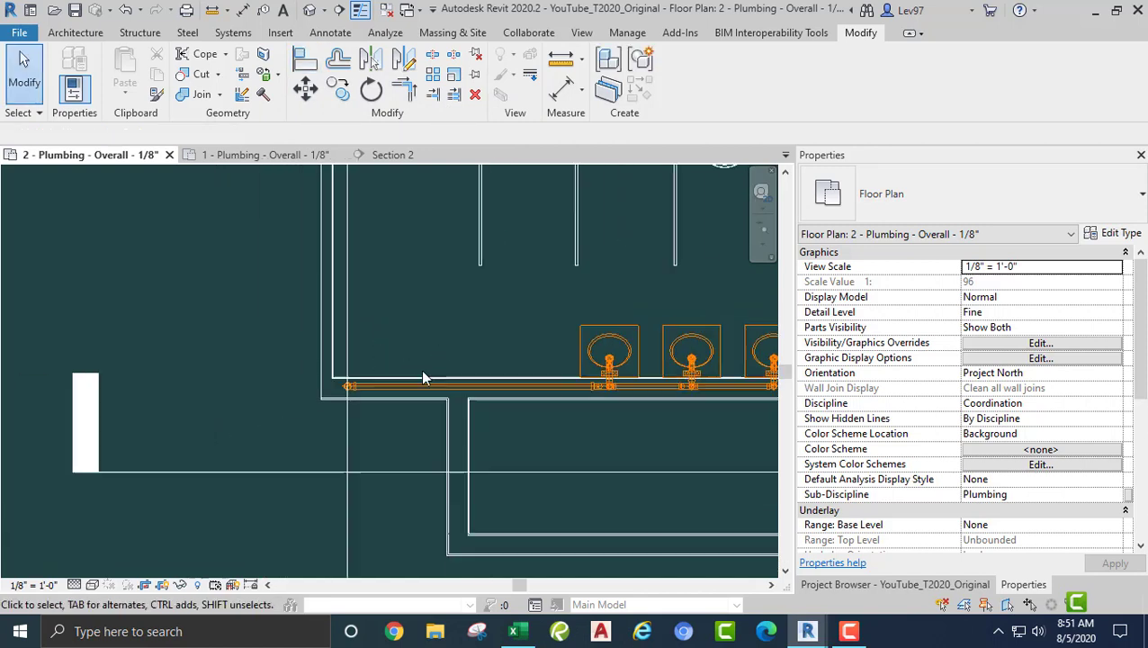
left_click(348, 439)
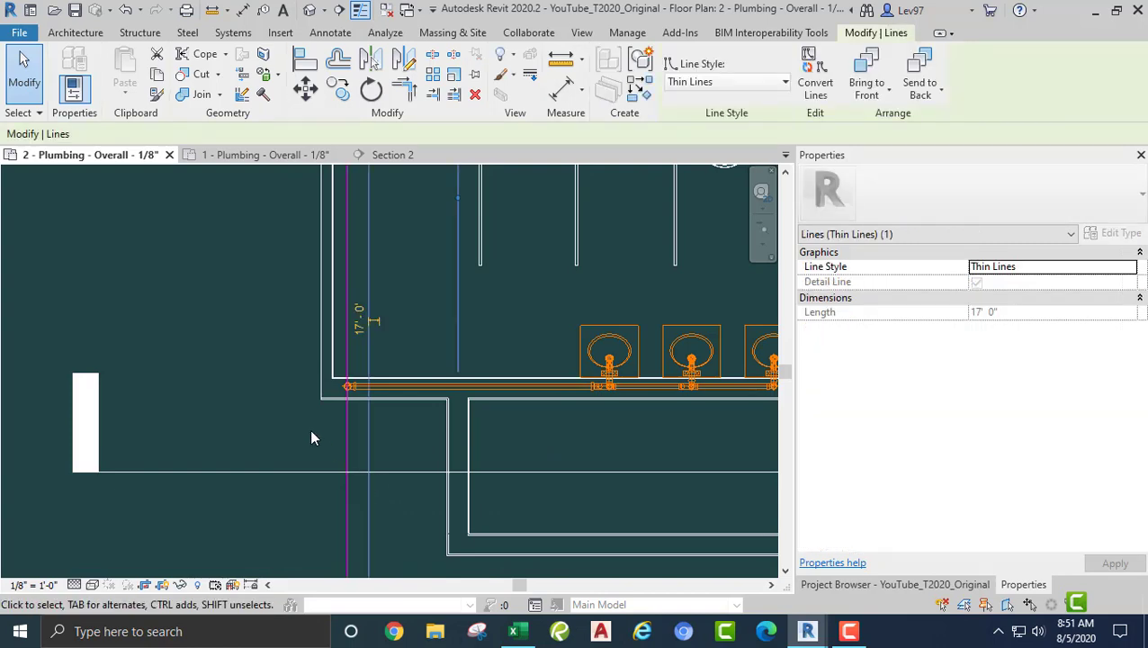
key("Delete")
Step: Examine the aligned lavatory drain in the 2 - Plumbing plan, and its position over the main drain in the 1 - Plumbing plan
middle_click_drag(314, 423, 343, 485)
middle_click_drag(344, 359, 357, 465)
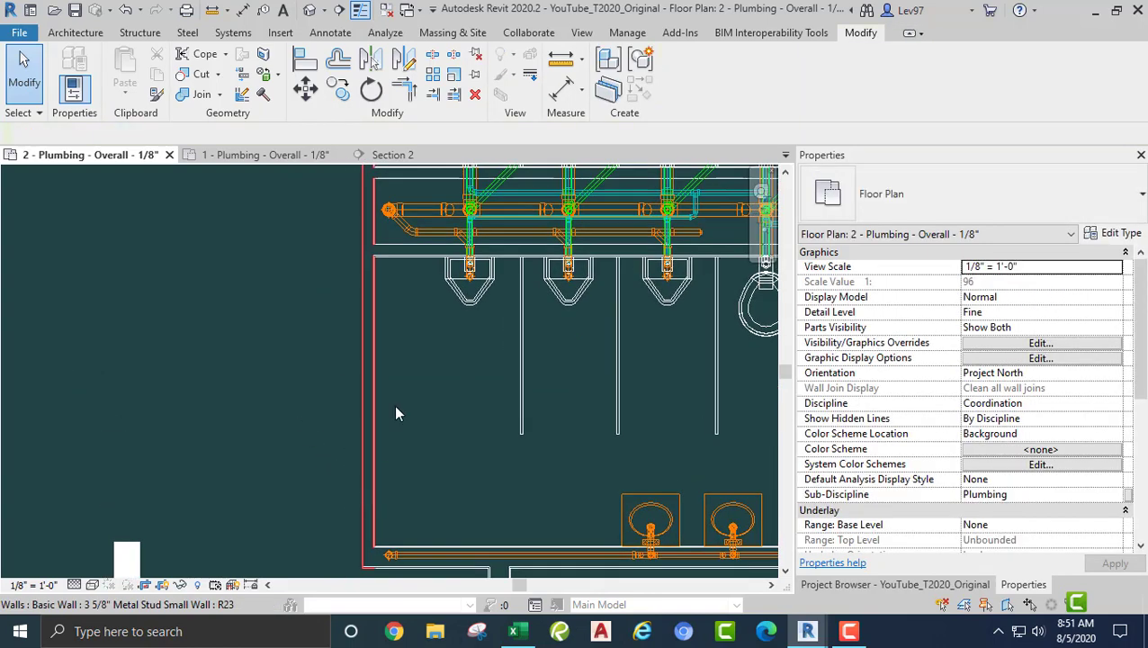
middle_click_drag(450, 441, 452, 340)
scroll(412, 378, "down", 3)
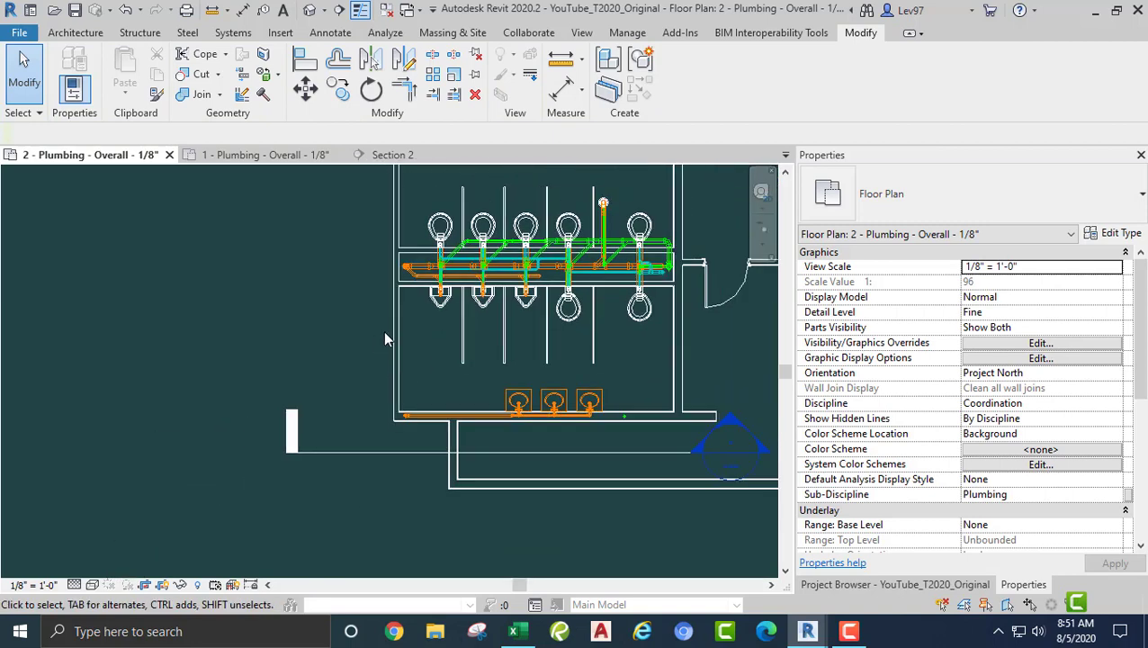
scroll(385, 331, "up", 2)
scroll(385, 352, "down", 2)
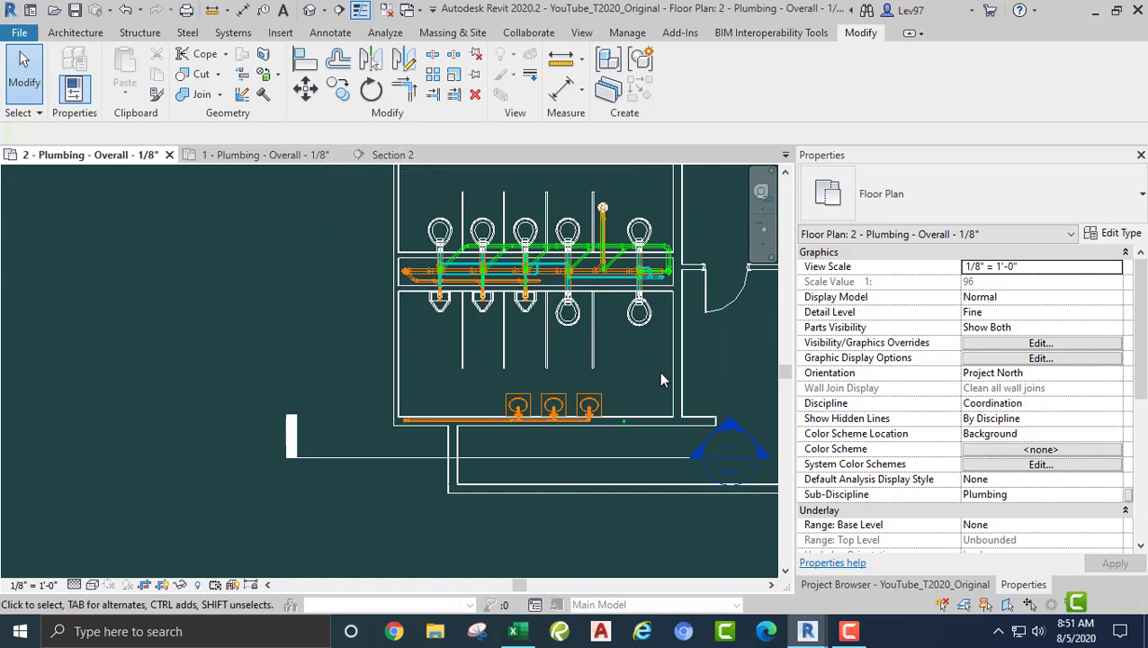
left_click(261, 155)
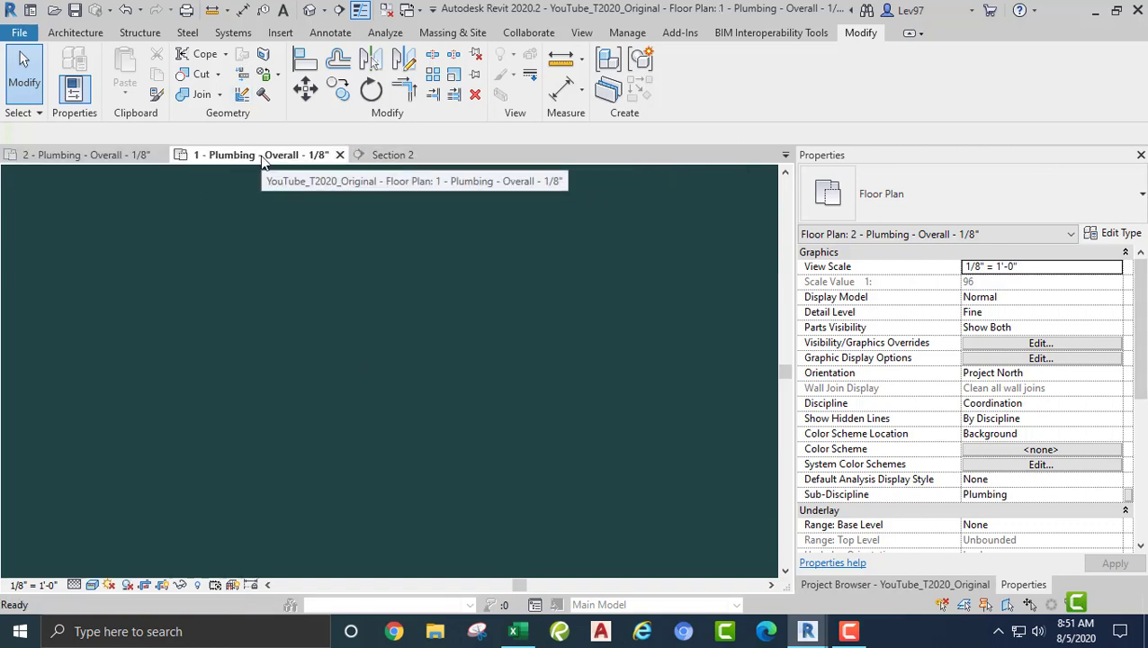
scroll(221, 304, "down", 4)
middle_click_drag(194, 289, 505, 358)
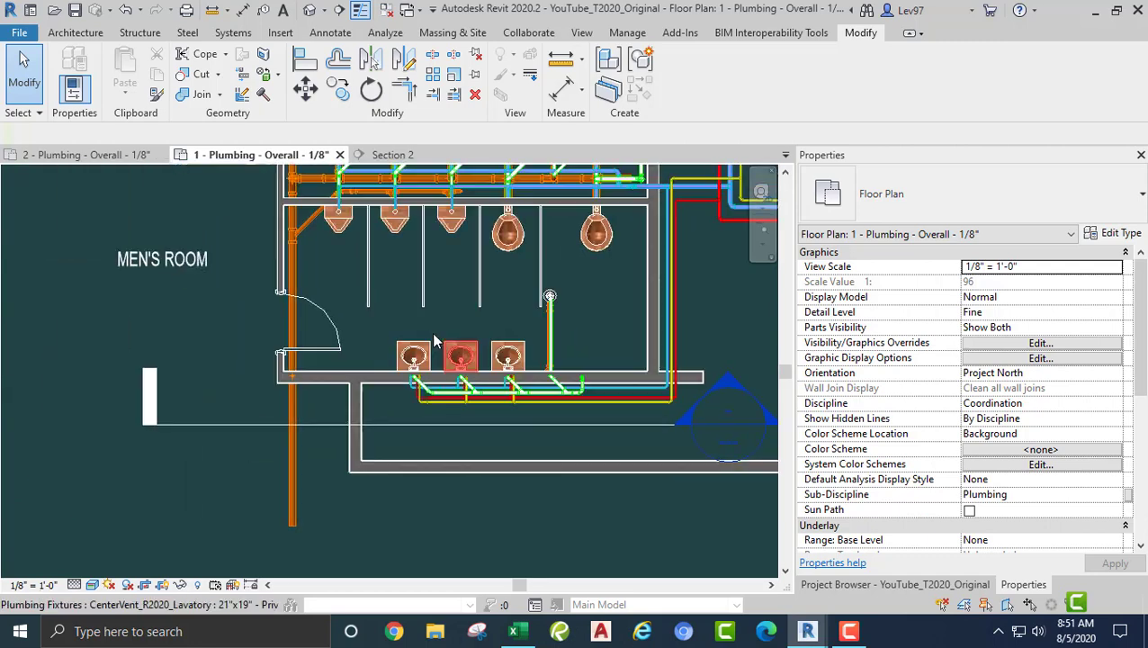
scroll(283, 379, "up", 5)
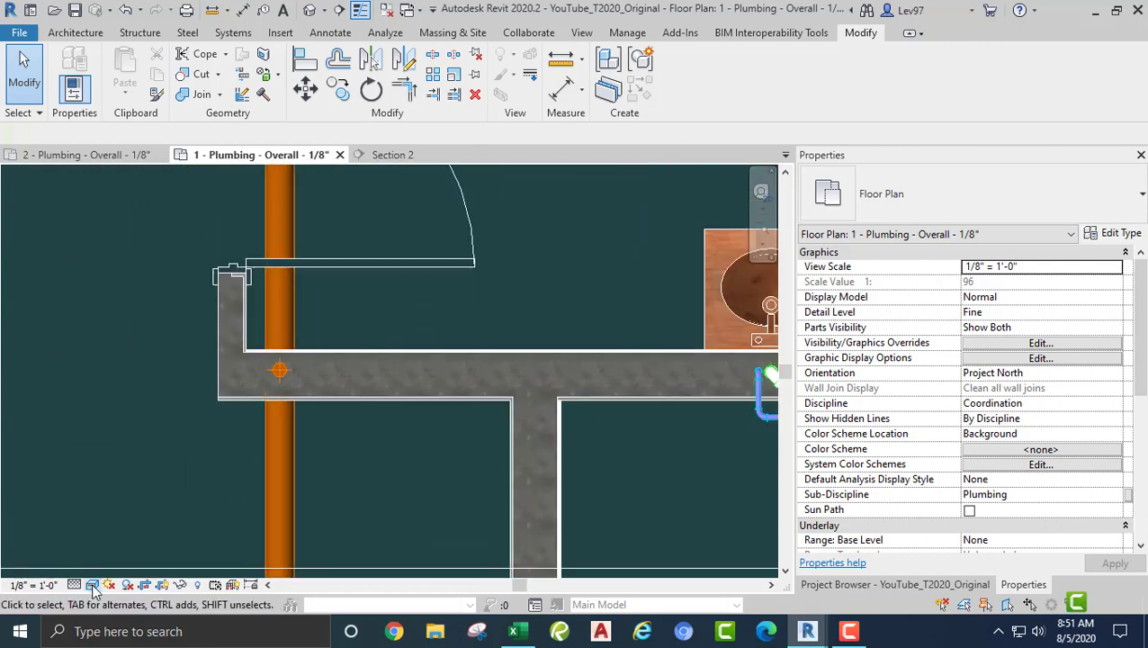
scroll(174, 387, "down", 4)
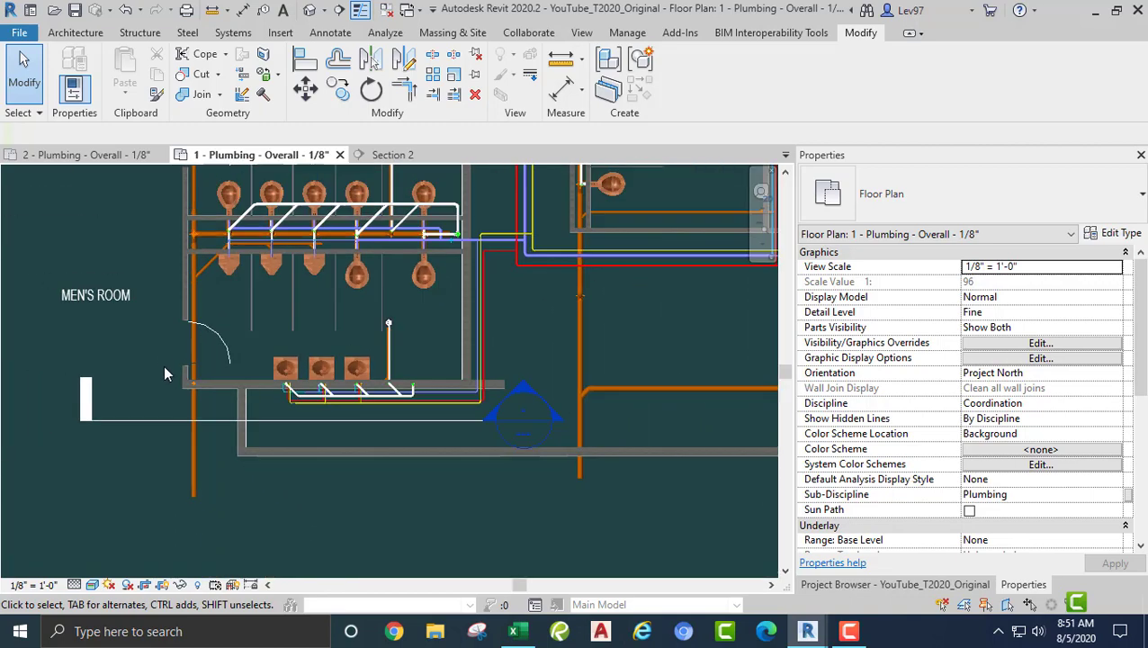
scroll(165, 375, "down", 3)
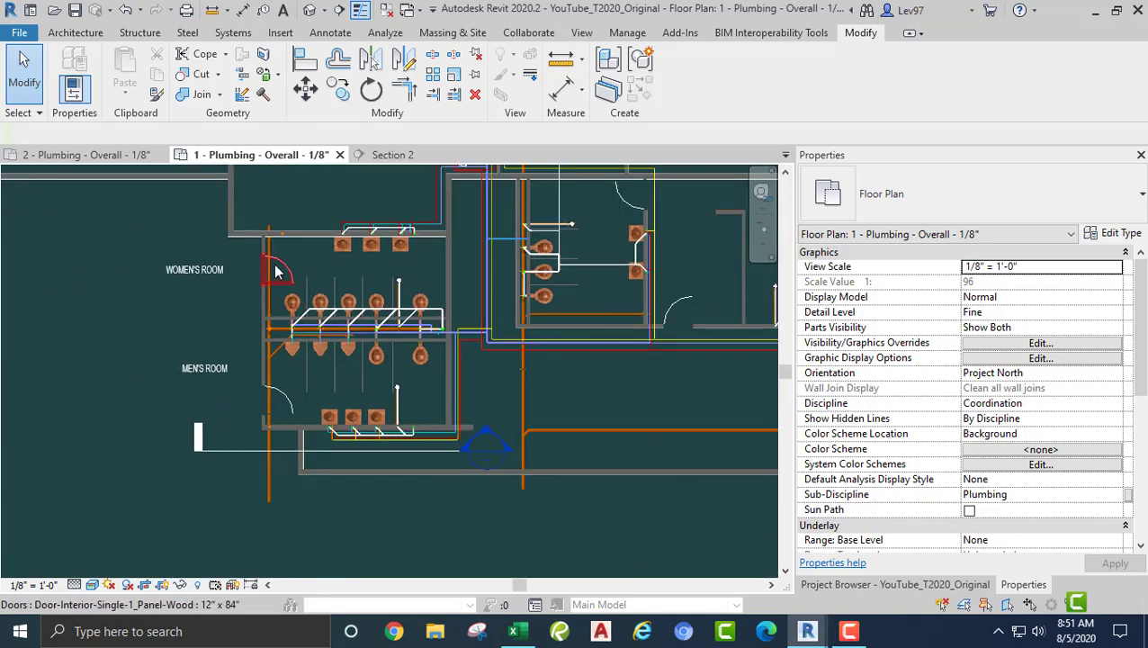
scroll(254, 288, "up", 2)
middle_click_drag(271, 353, 276, 393)
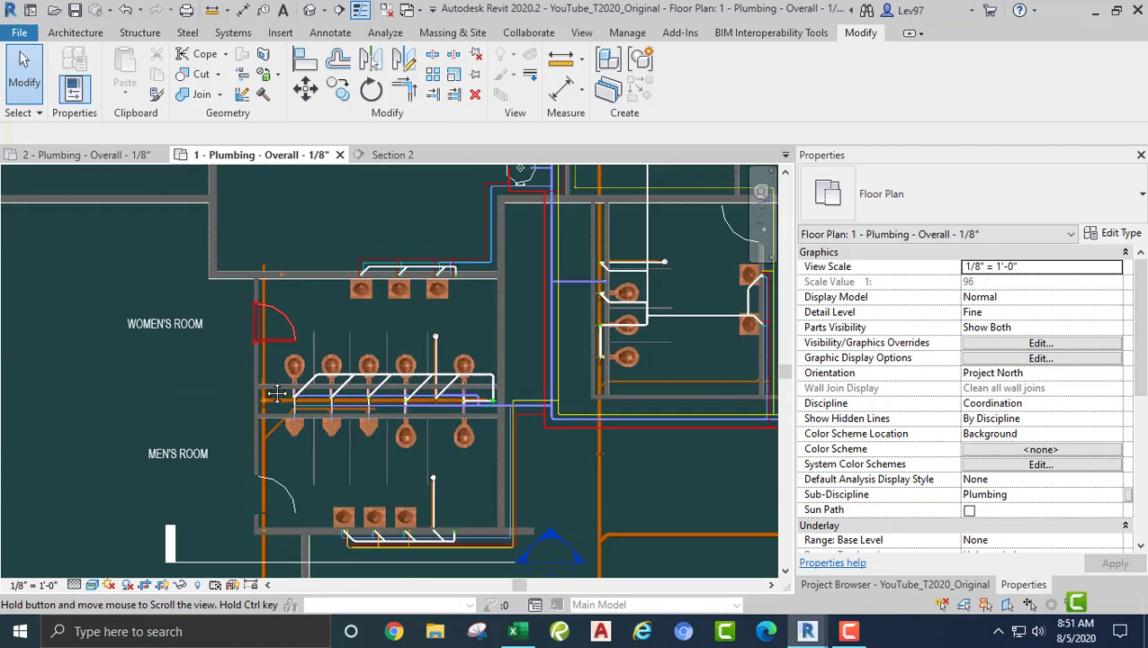
scroll(282, 332, "up", 5)
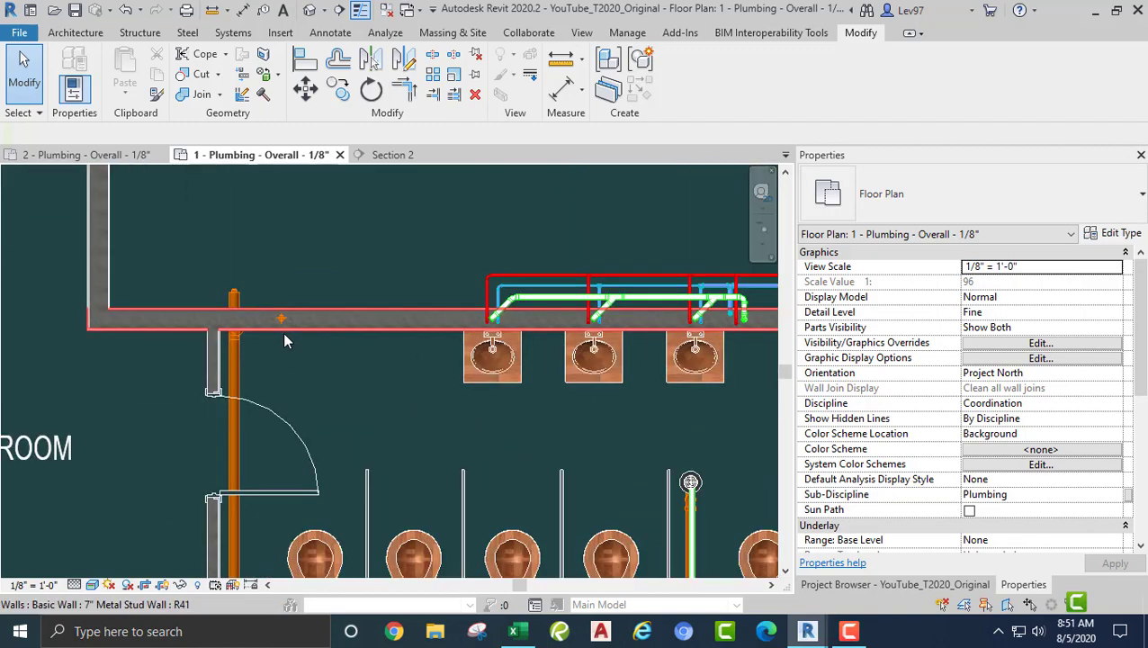
scroll(285, 332, "up", 3)
scroll(292, 360, "down", 6)
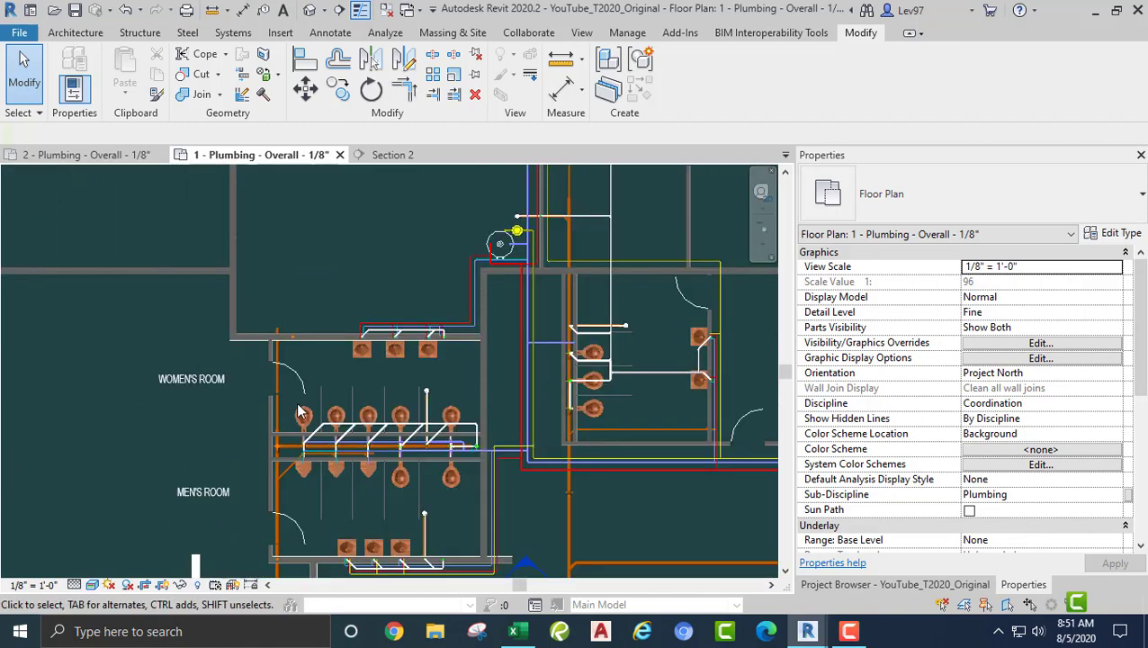
middle_click_drag(301, 413, 317, 382)
scroll(311, 328, "up", 5)
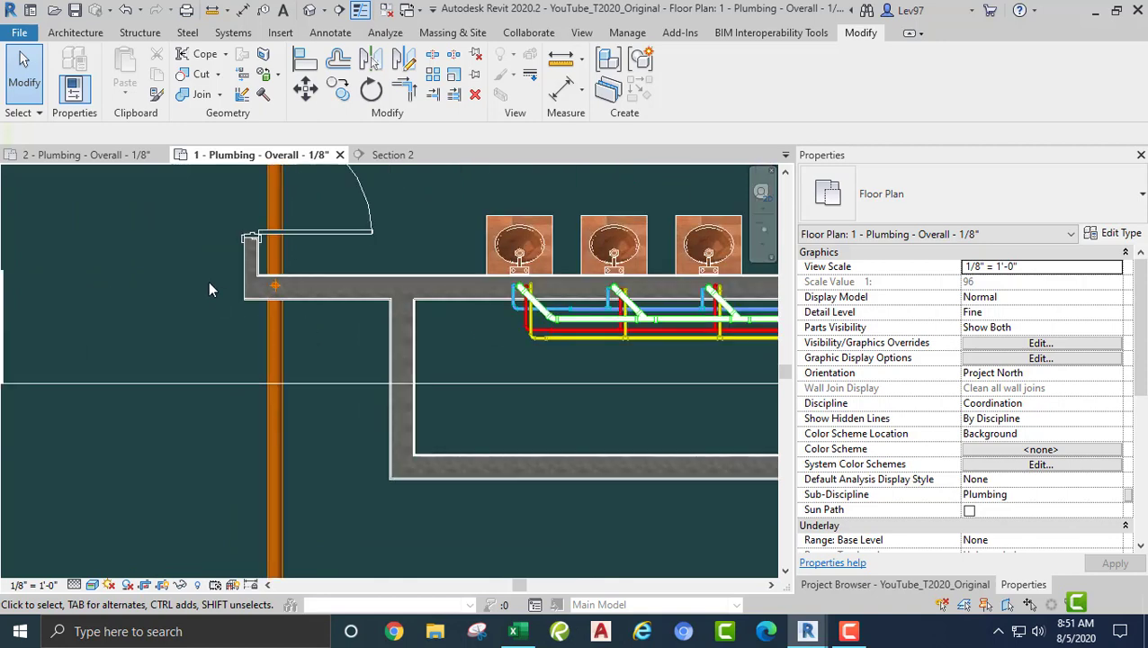
Step: Inspect the vertical drain's lower end and the main drain beneath it, below Level 1 in Section 2
left_click(405, 162)
scroll(148, 440, "down", 3)
scroll(232, 260, "up", 4)
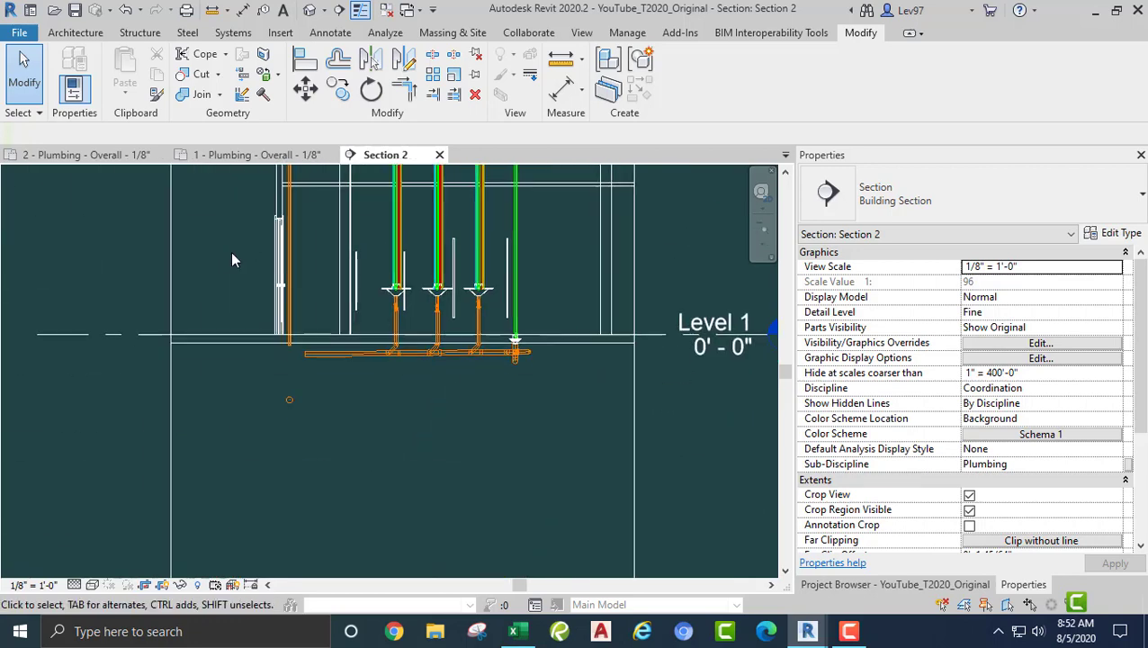
scroll(272, 387, "up", 3)
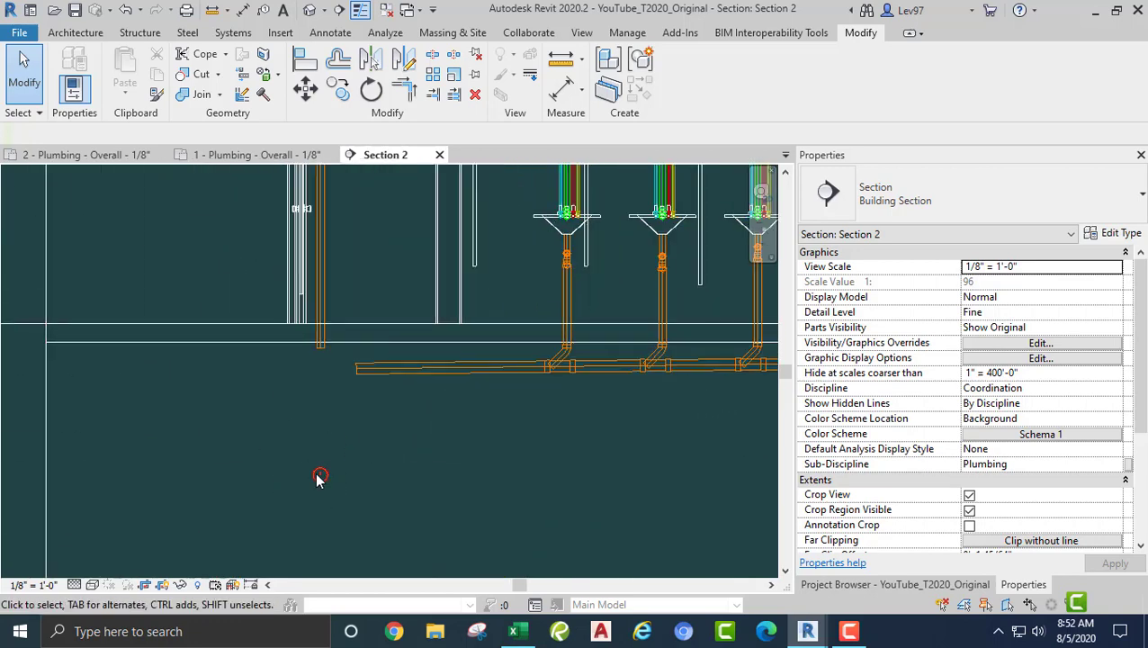
scroll(260, 432, "down", 1)
middle_click_drag(261, 418, 228, 432)
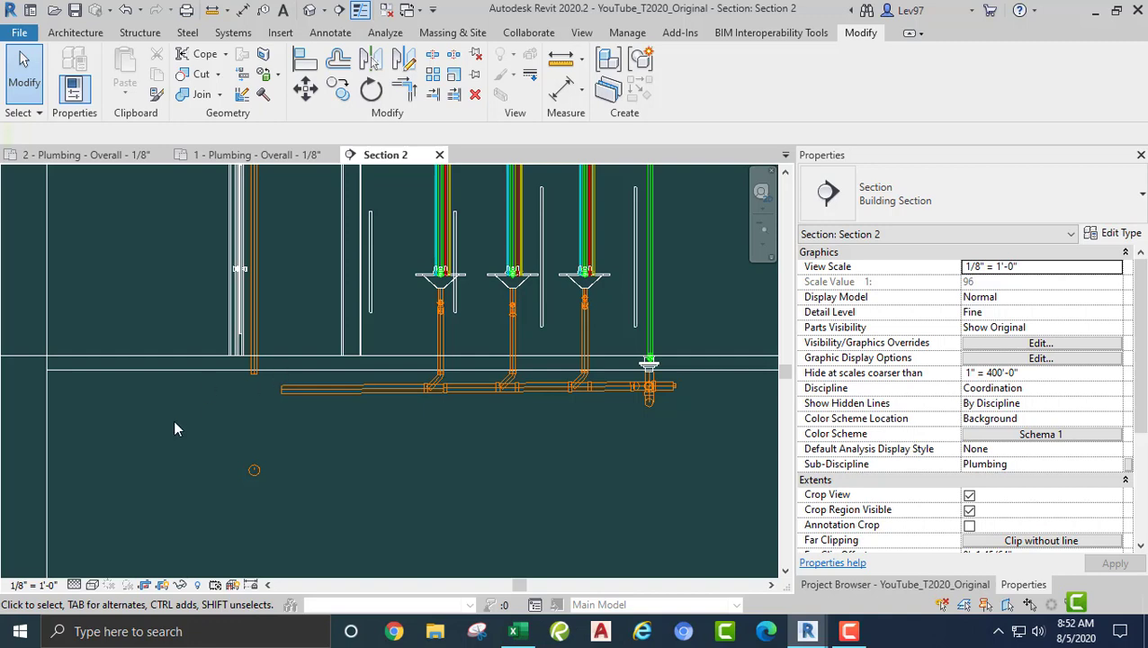
Step: Examine the drainage in Section 2 from below Level 1 up to the upper-floor lavatories and their vertical drain
middle_click_drag(171, 225, 362, 344)
scroll(362, 344, "up", 1)
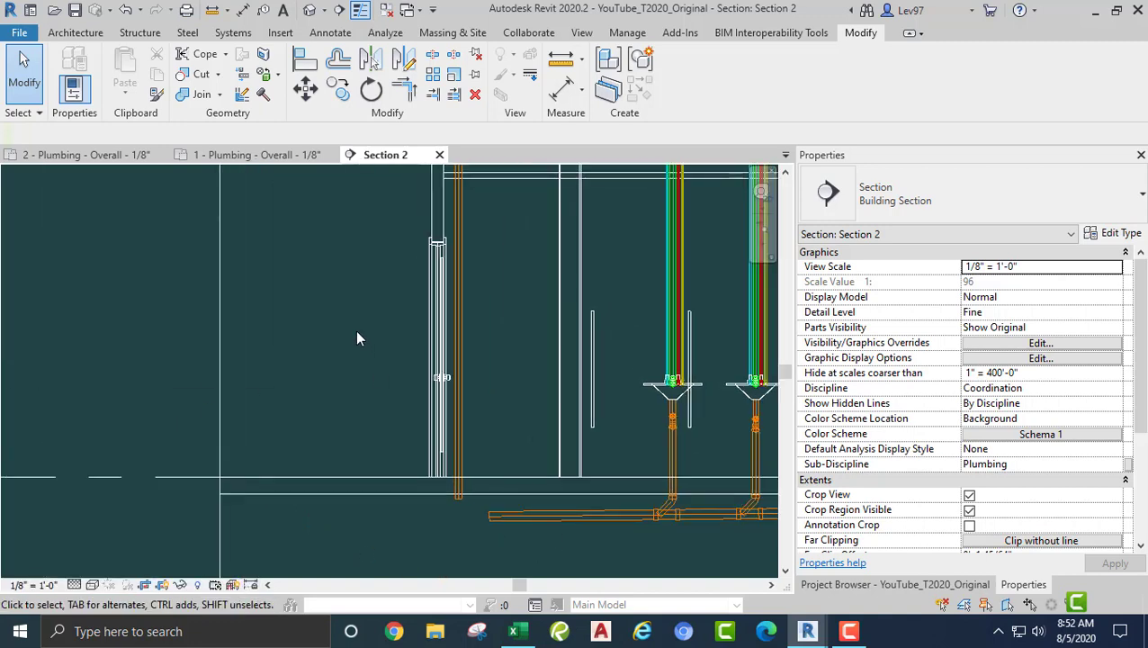
scroll(356, 332, "down", 3)
middle_click_drag(377, 400, 384, 525)
mouse_move(378, 368)
middle_mouse_down()
mouse_move(364, 463)
mouse_move(380, 476)
middle_mouse_up()
scroll(528, 335, "up", 2)
middle_click_drag(395, 340, 254, 428)
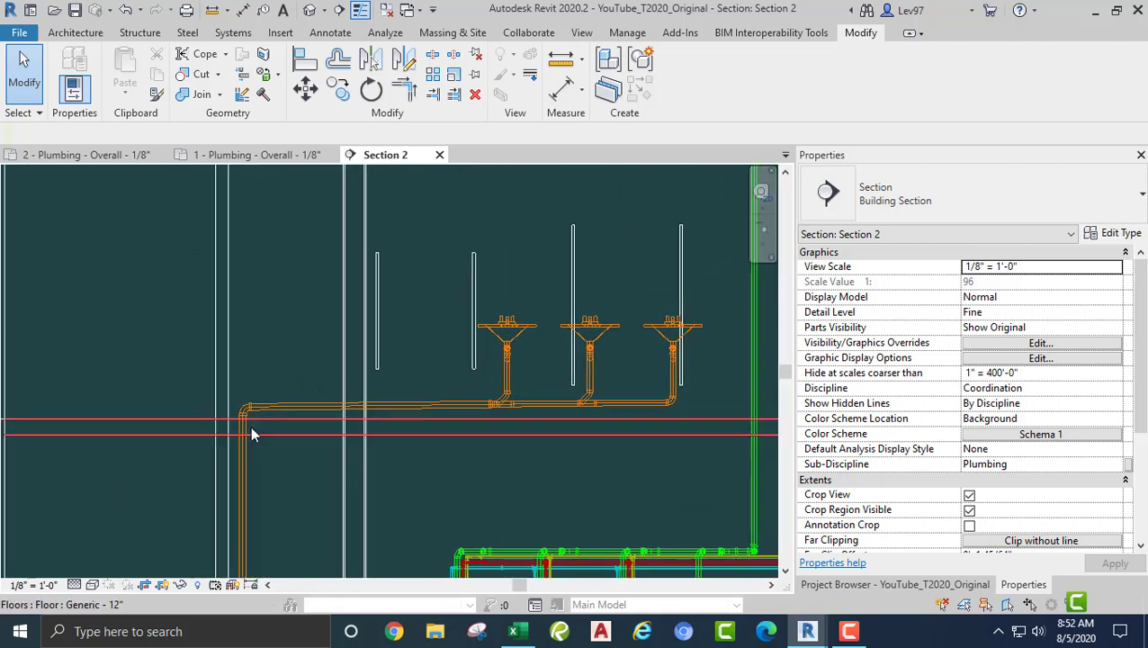
scroll(260, 331, "down", 1)
middle_click_drag(302, 480, 328, 241)
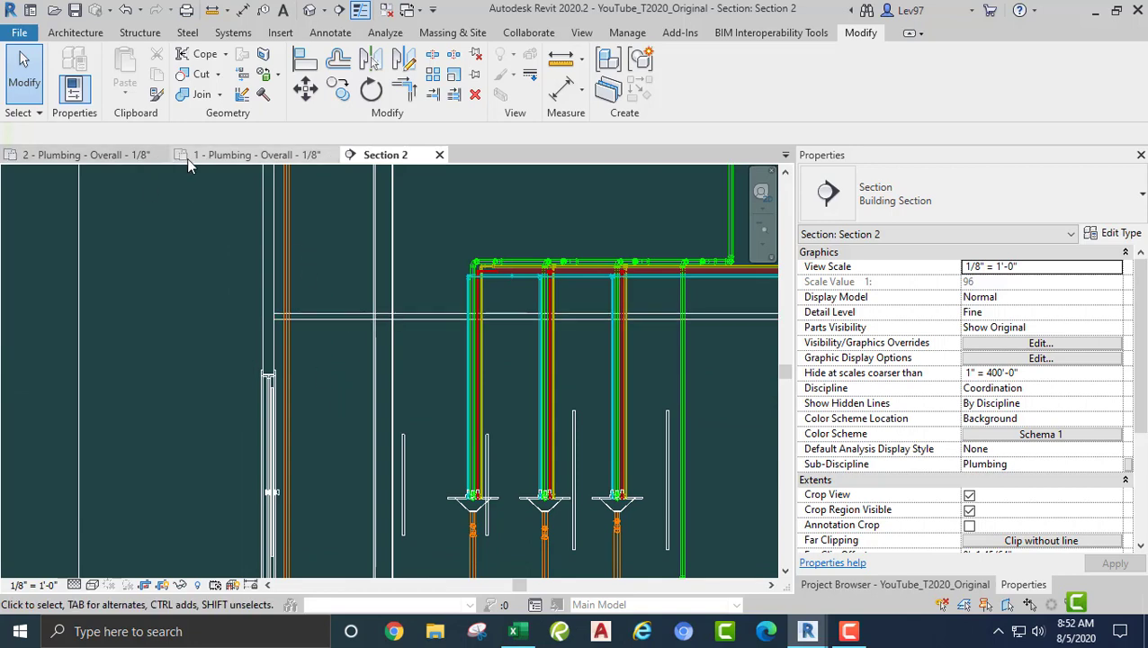
Step: Compare the upper lavatory drain's position in the 2 - Plumbing plan with the main drain in the 1 - Plumbing plan
left_click(117, 157)
middle_click_drag(320, 341, 362, 389)
middle_click_drag(369, 335, 364, 439)
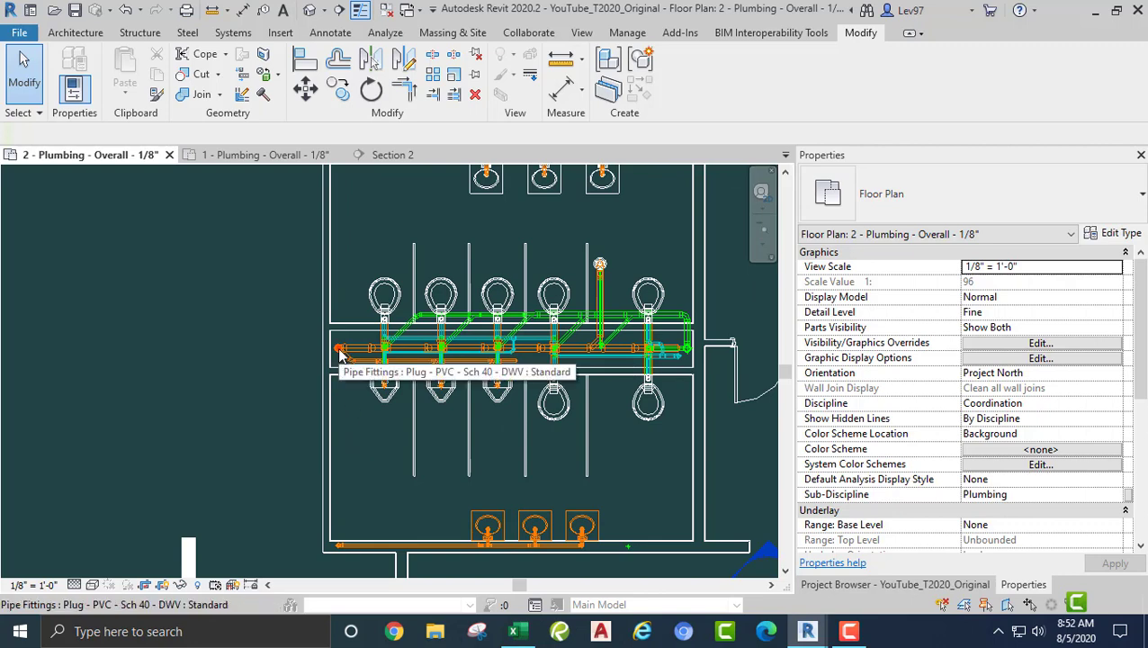
middle_click_drag(353, 378, 369, 465)
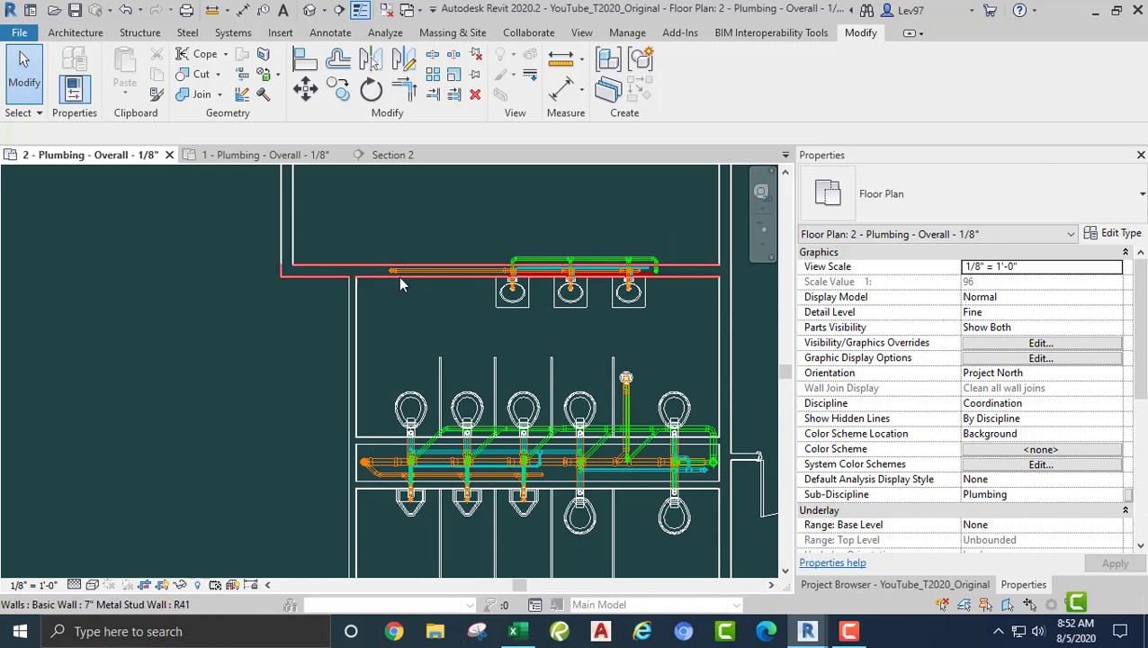
scroll(397, 279, "up", 2)
scroll(397, 284, "up", 2)
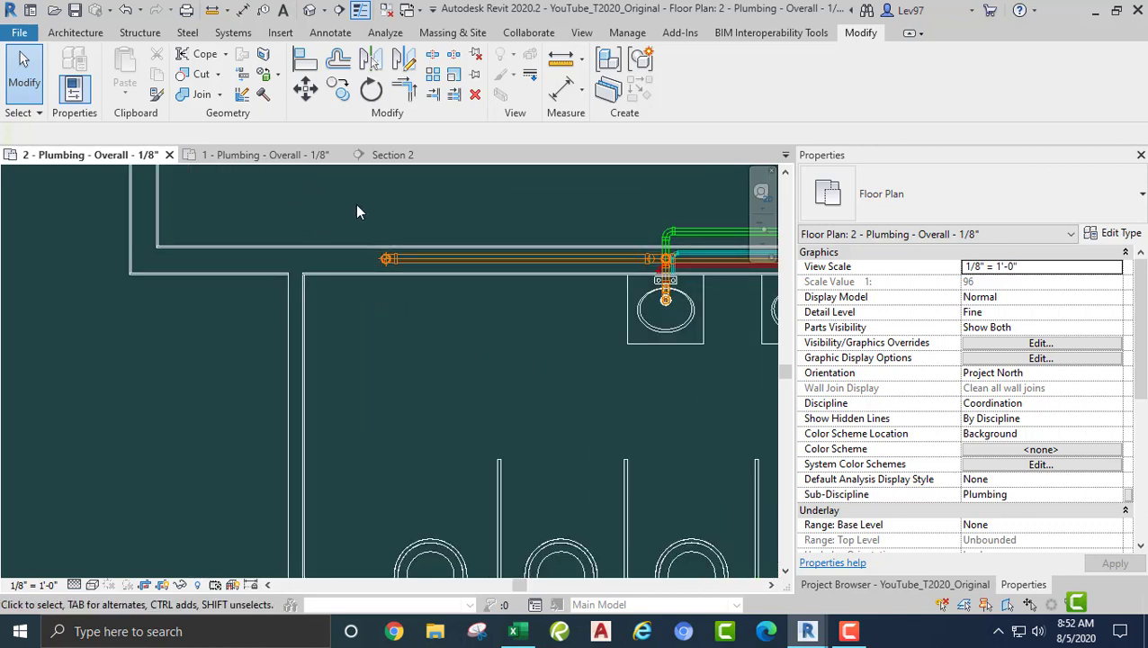
left_click(273, 159)
middle_click_drag(358, 288, 364, 463)
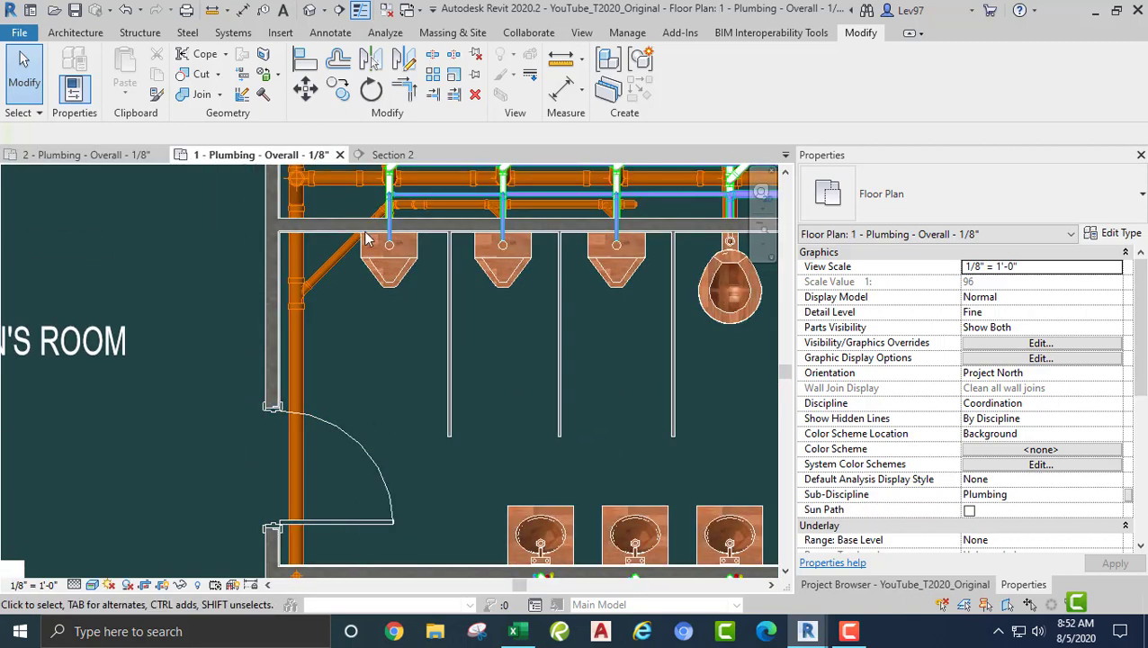
middle_click_drag(366, 239, 346, 313)
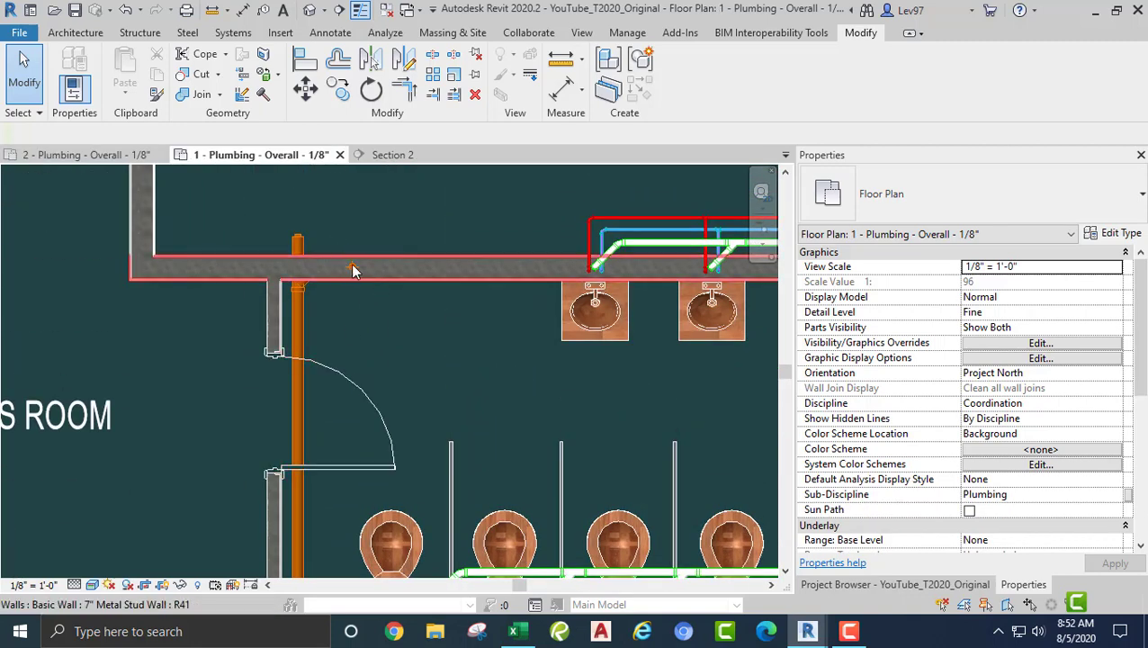
left_click(72, 157)
scroll(303, 393, "down", 4)
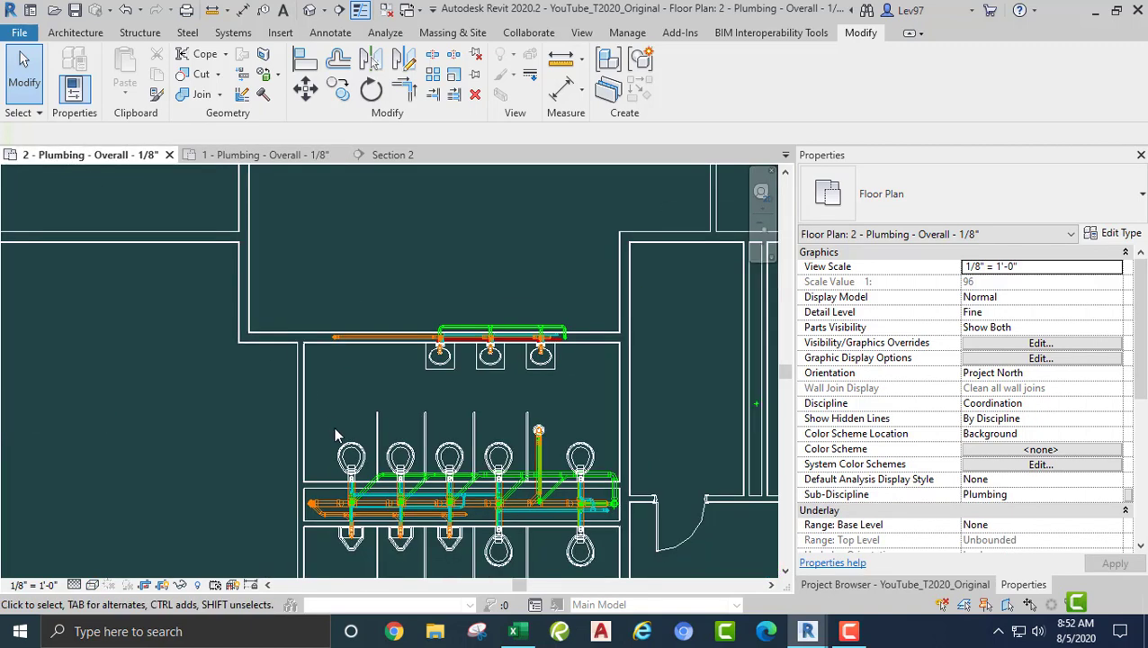
middle_click_drag(334, 436, 381, 327)
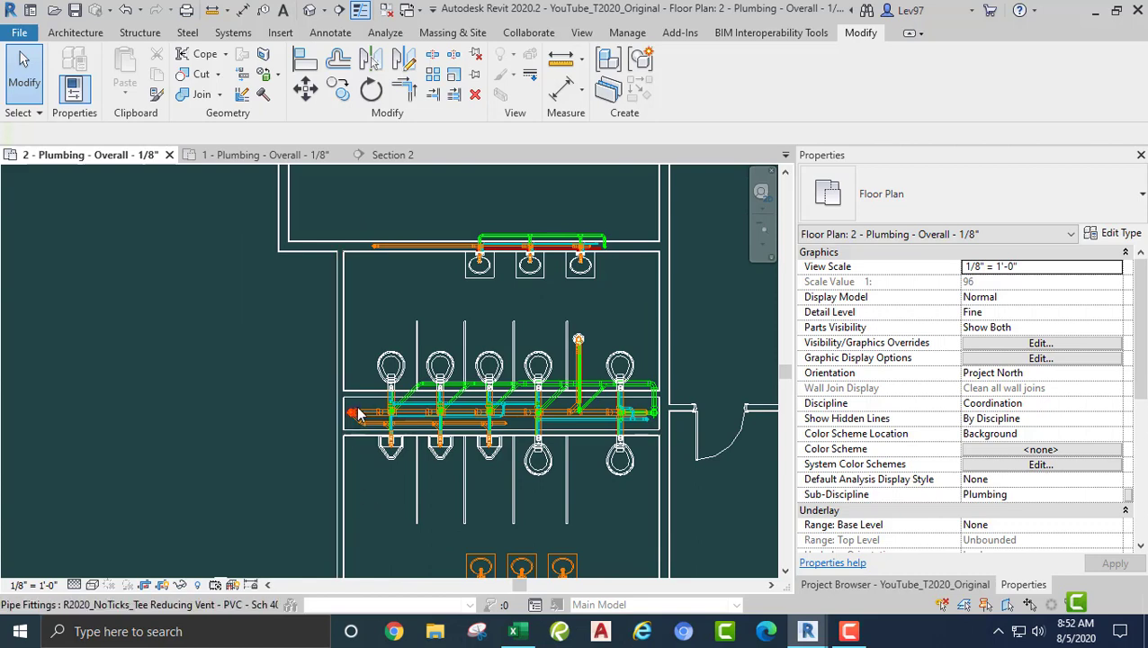
middle_click_drag(380, 499, 432, 432)
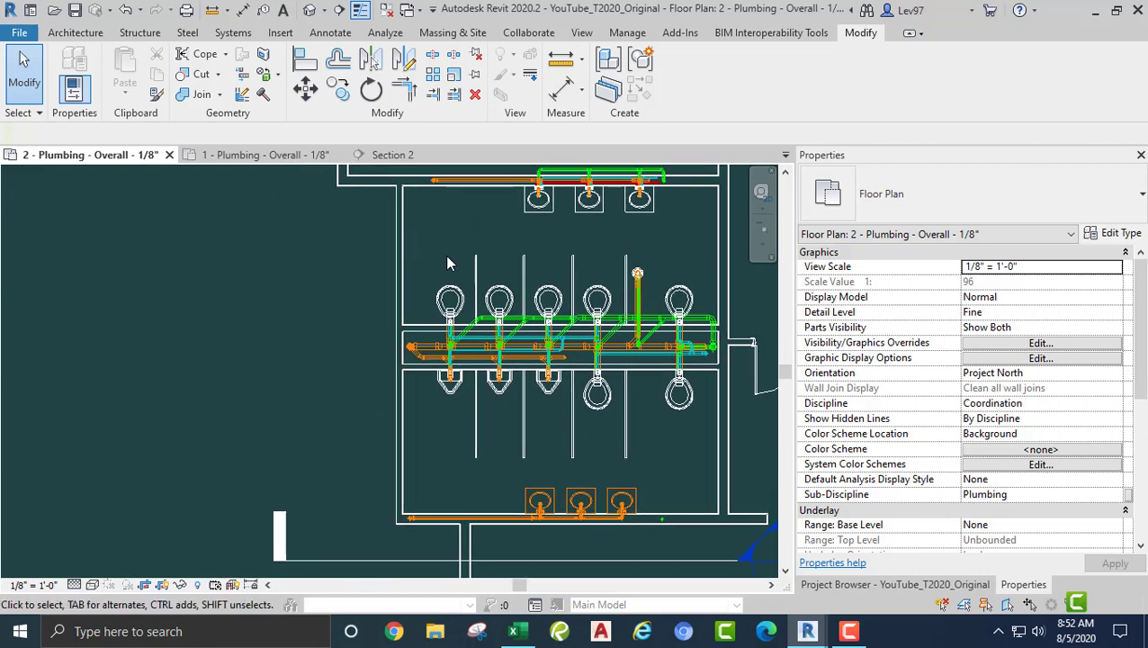
Step: Draw a vertical detail line from the centre of the chase's main vertical drain up past the wall behind the upper lavatories
middle_click_drag(446, 256, 473, 368)
scroll(470, 373, "up", 2)
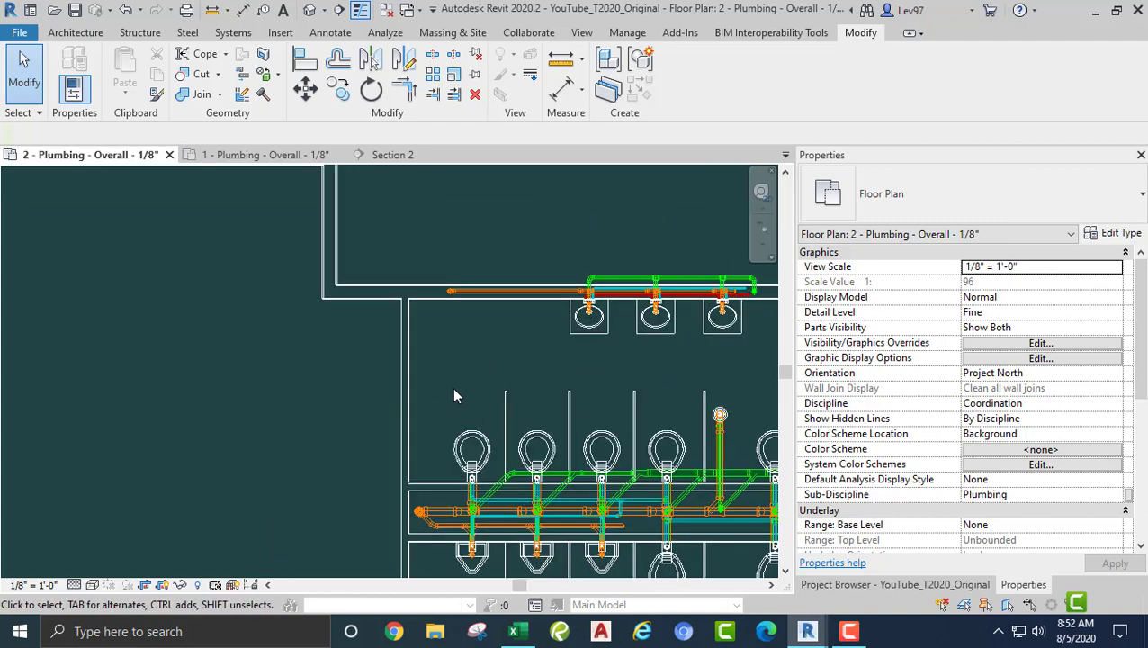
scroll(454, 396, "up", 5)
scroll(448, 392, "up", 3)
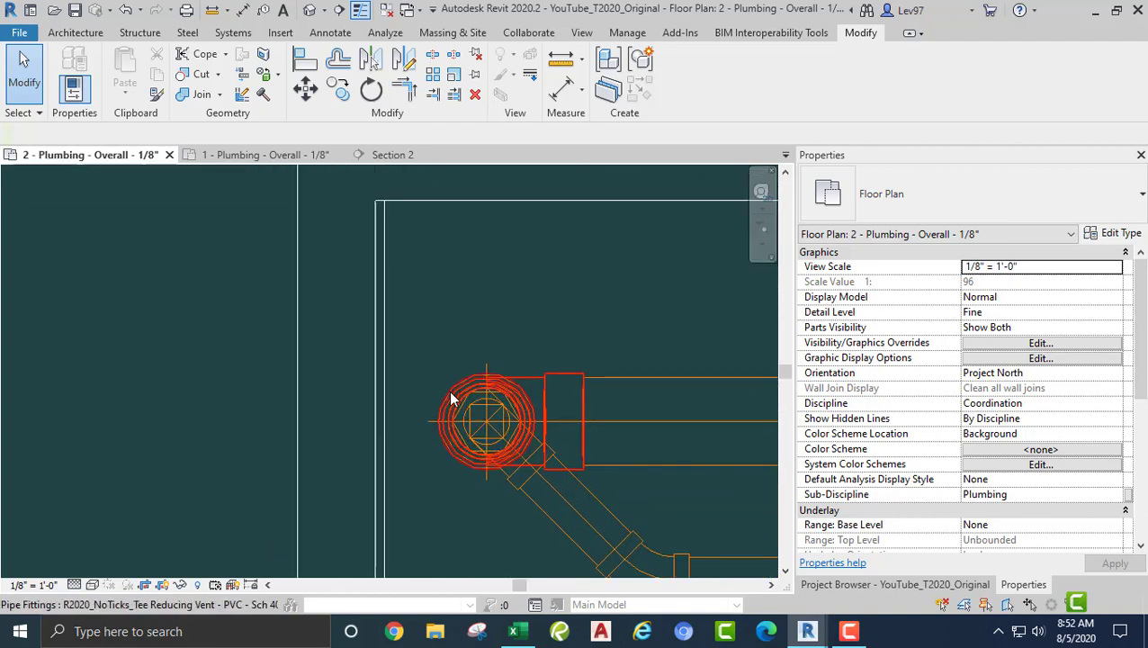
key("d")
key("l")
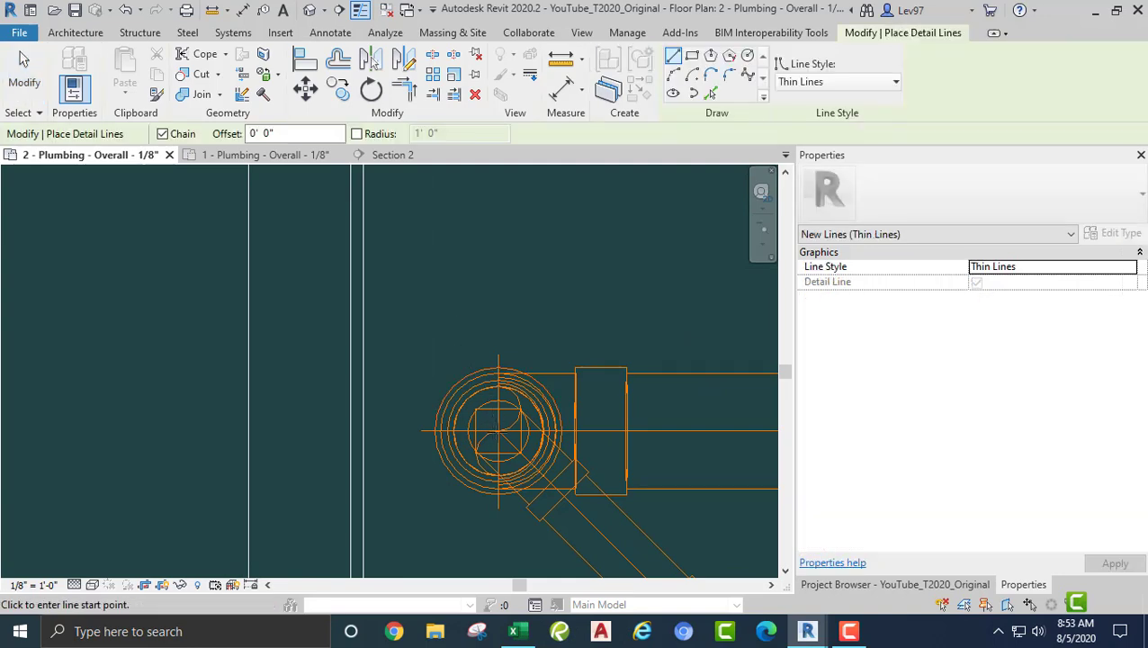
scroll(495, 434, "up", 3)
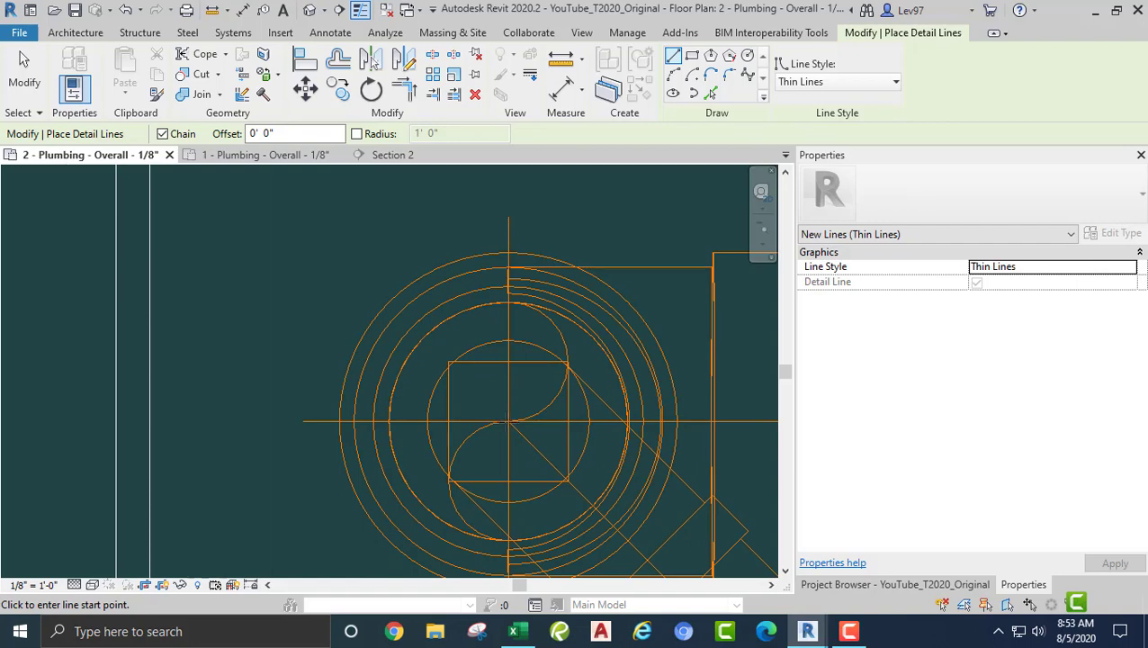
left_click(509, 420)
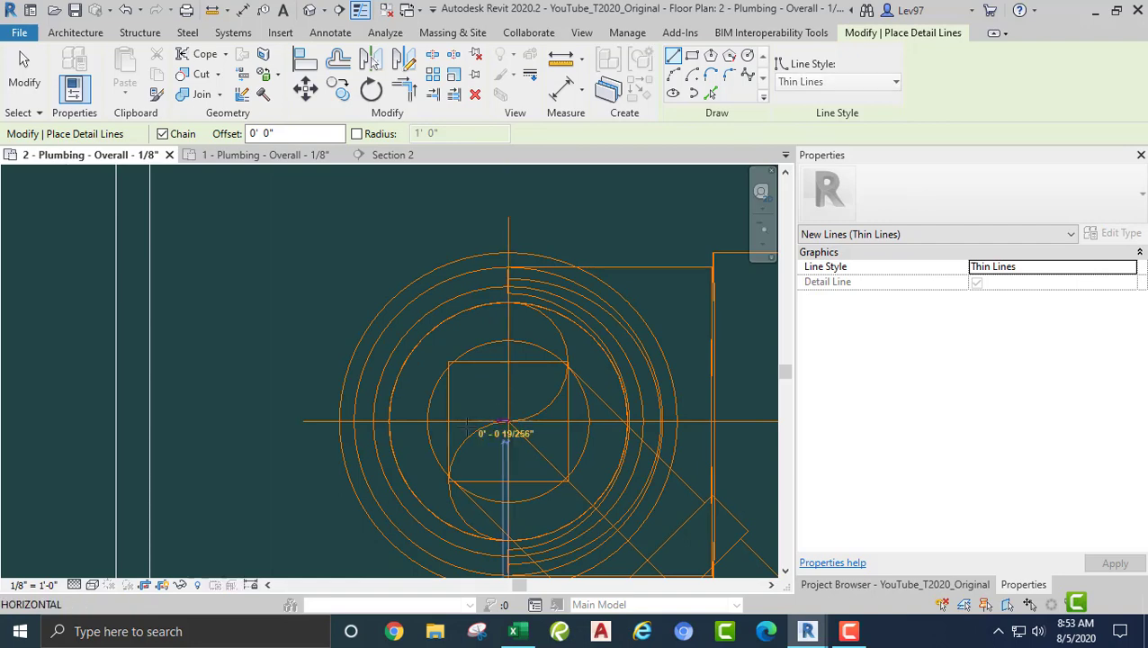
scroll(504, 396, "down", 6)
scroll(452, 357, "down", 6)
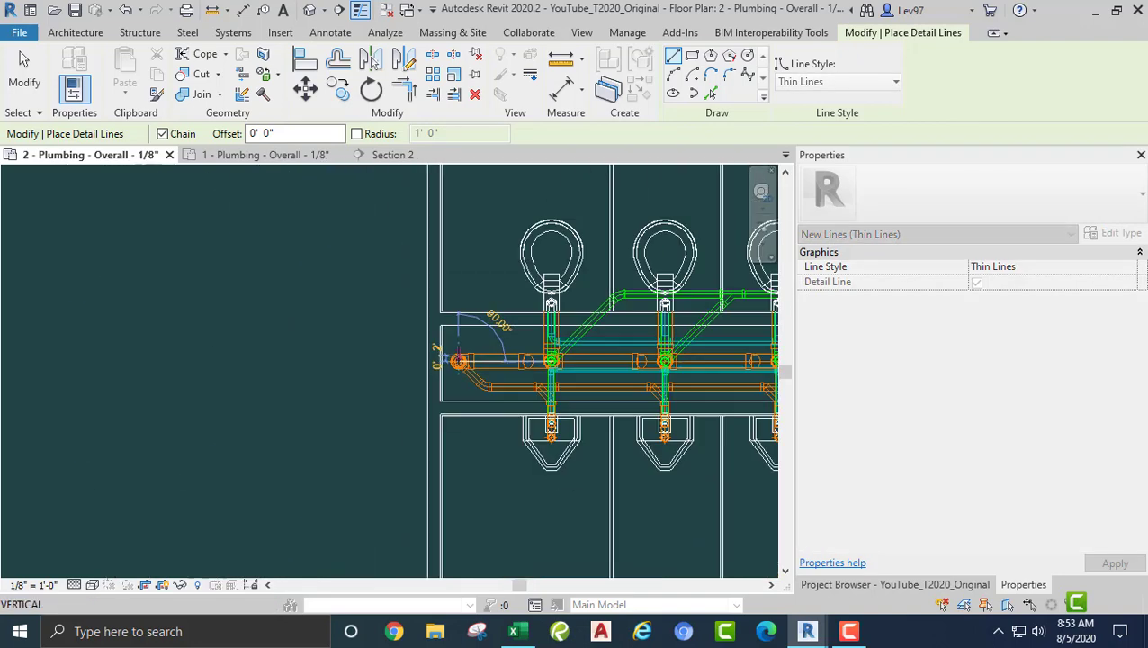
middle_click_drag(451, 247, 491, 495)
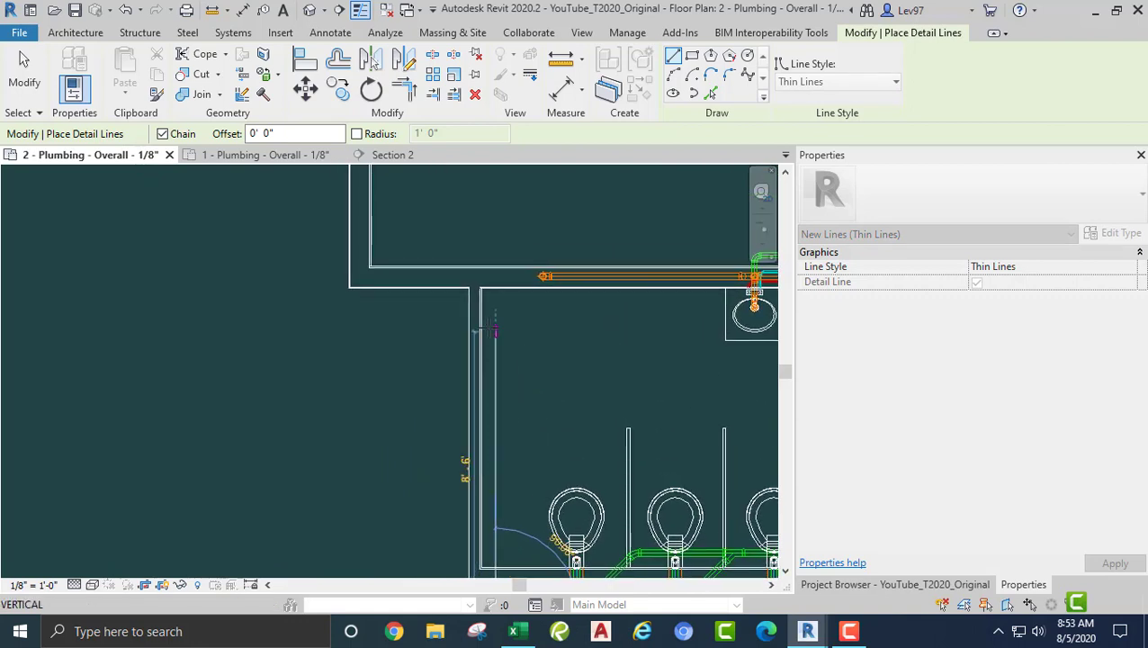
left_click(490, 205)
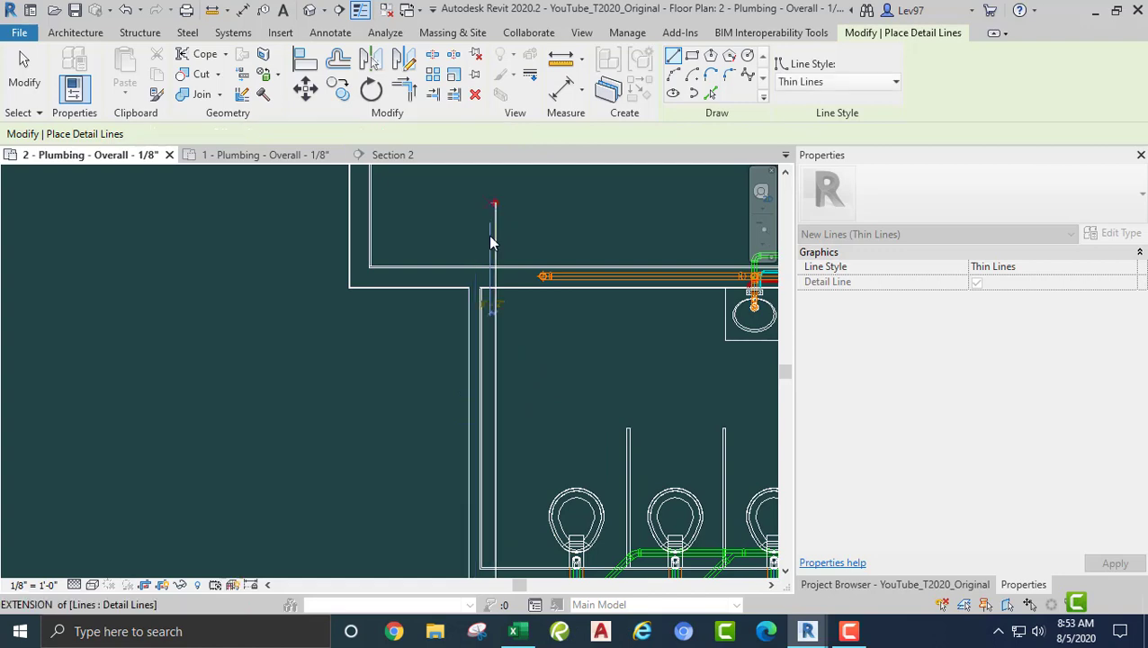
key("Escape")
key("Escape")
Step: Try to align the vertical drain at the end of the upper lavatory pipe with the detail line
scroll(558, 360, "up", 4)
scroll(530, 344, "up", 1)
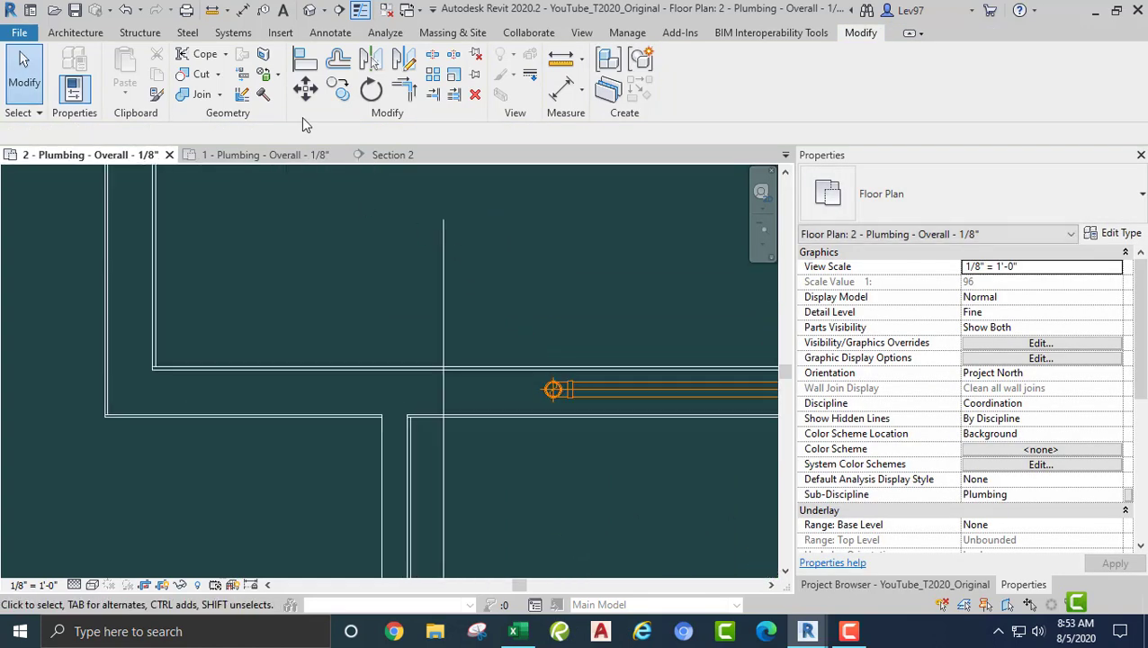
left_click(304, 60)
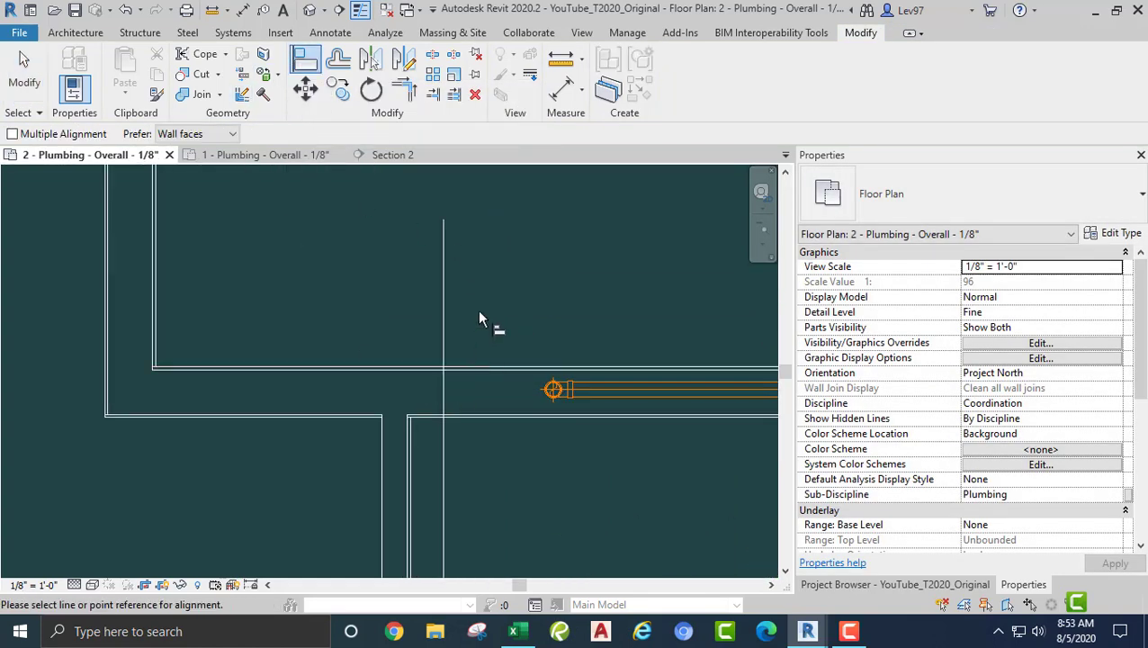
left_click(445, 317)
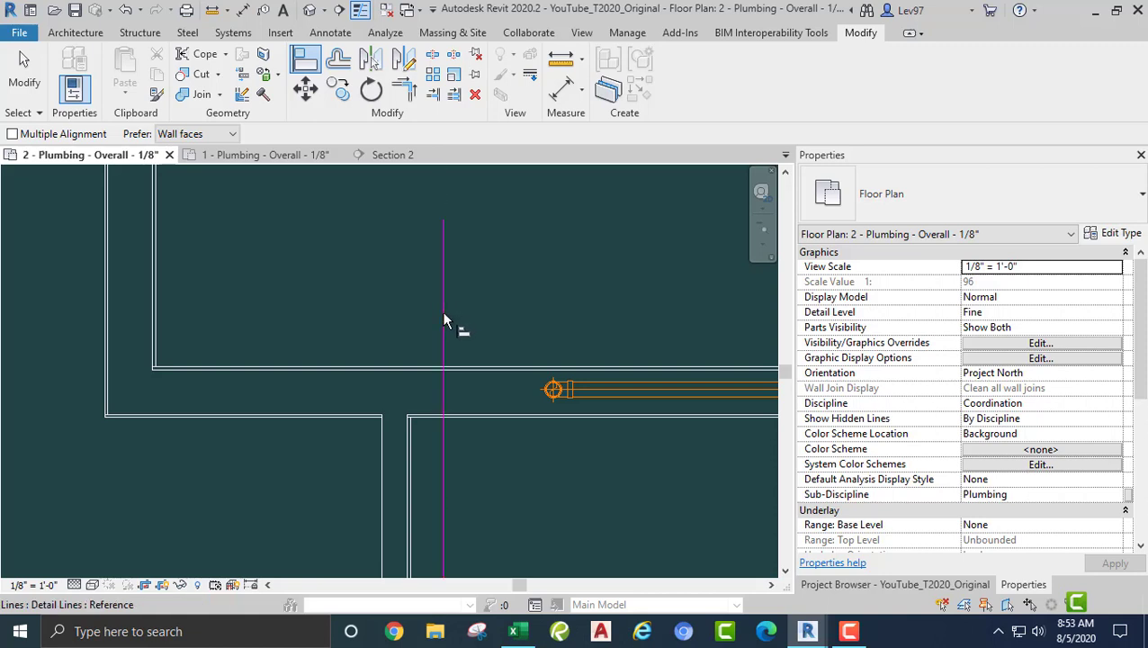
scroll(556, 461, "up", 2)
scroll(561, 435, "up", 3)
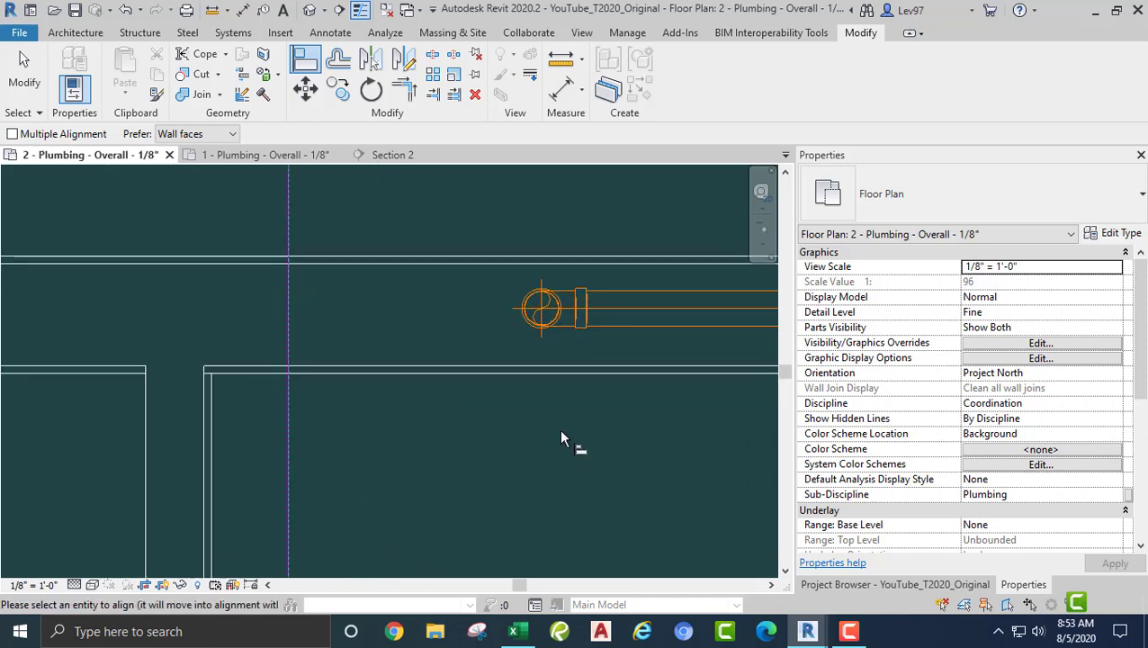
middle_click_drag(546, 438, 485, 546)
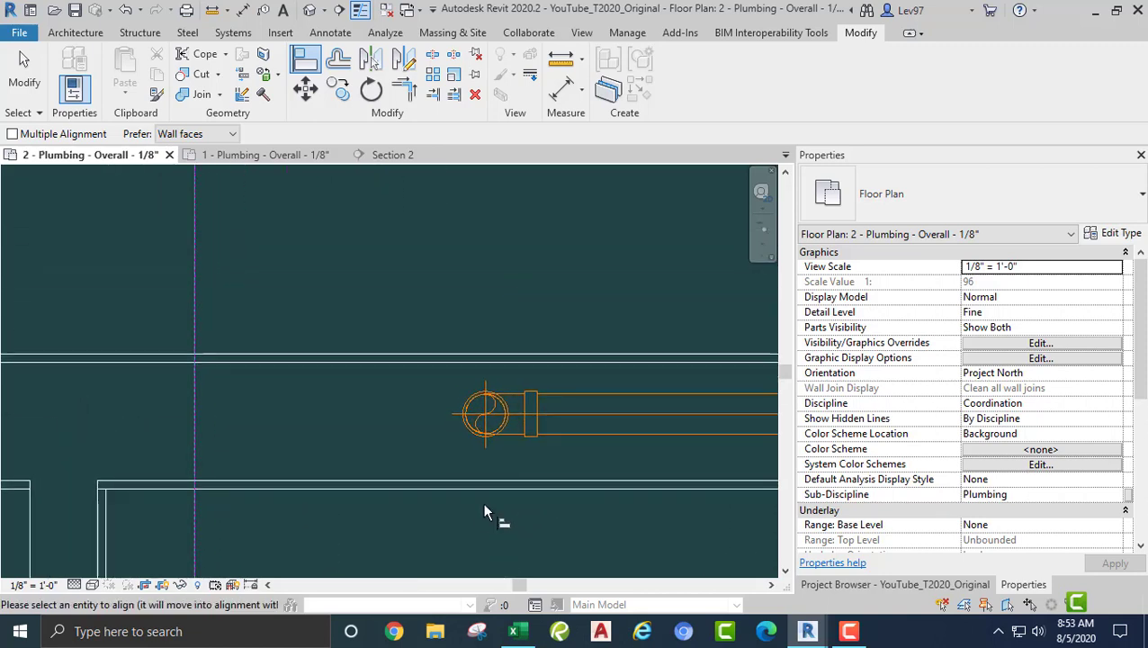
left_click(487, 421)
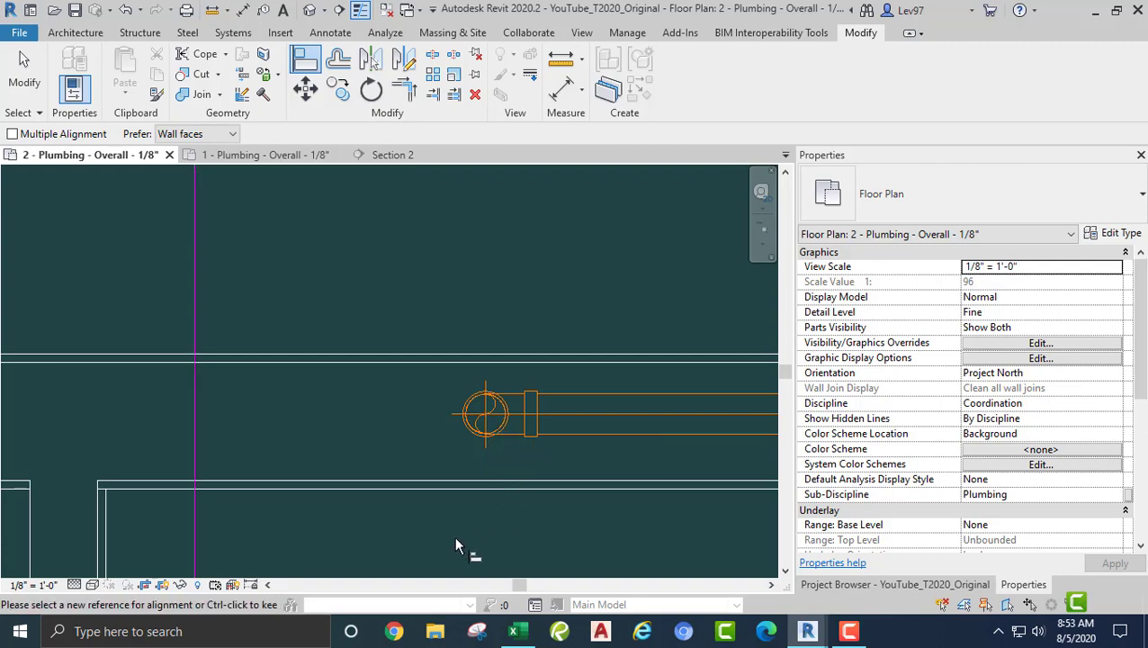
key("Escape")
key("Escape")
middle_click_drag(377, 287, 387, 293)
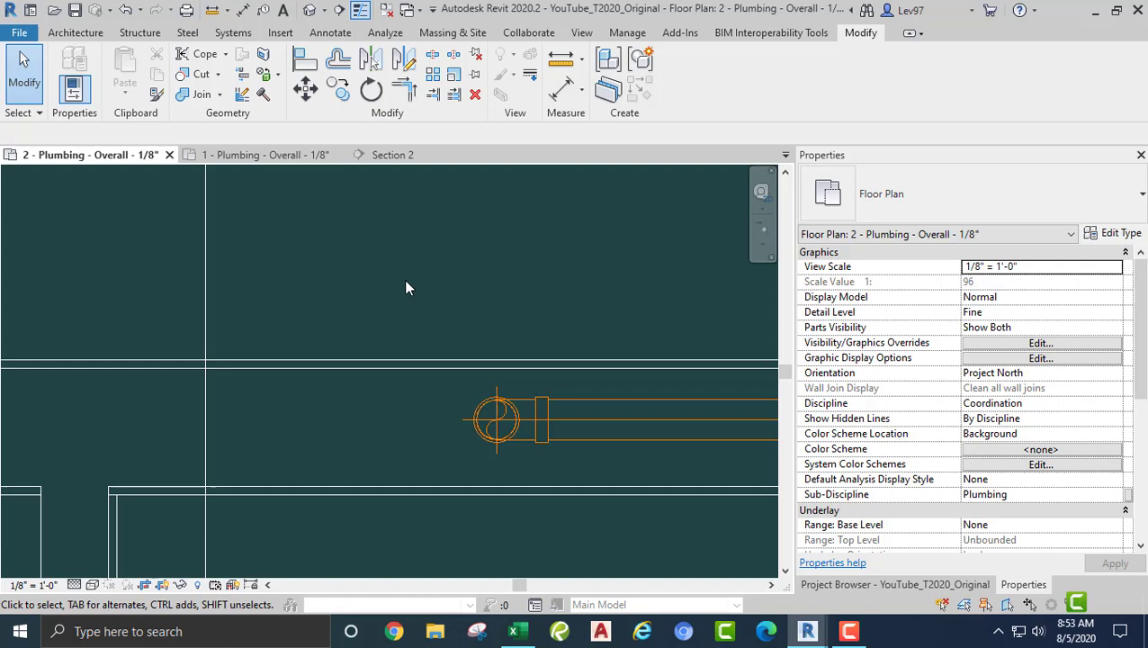
Step: Retry the alignment of the upper lavatories' vertical drain, picking the detail line again as the reference
left_click(305, 58)
left_click(204, 306)
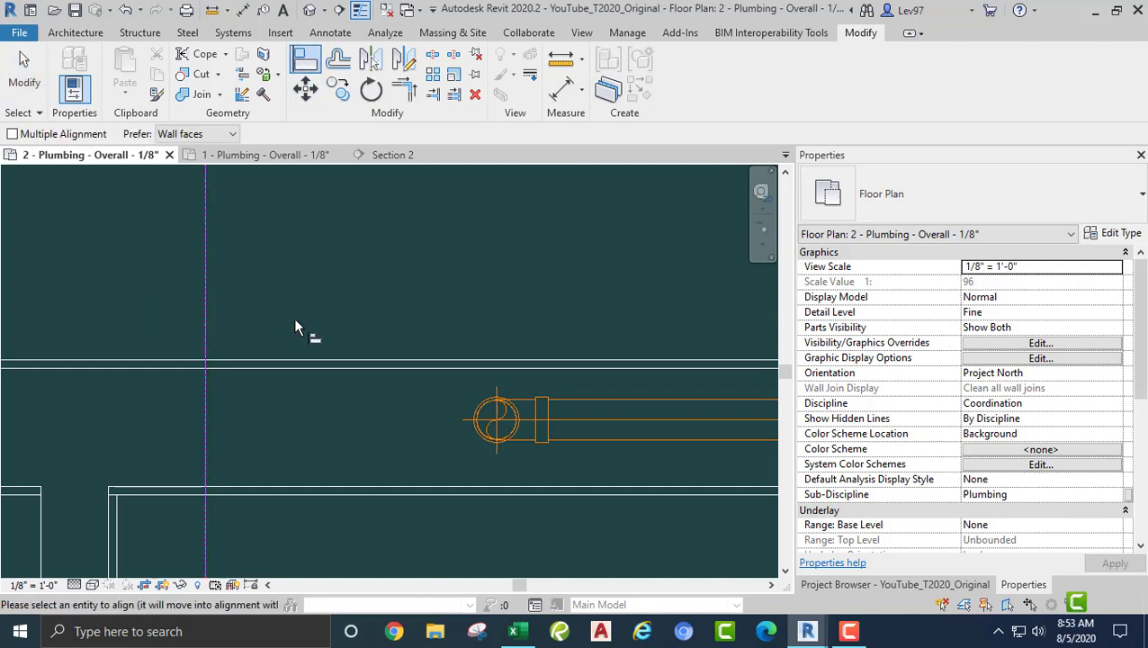
key("Escape")
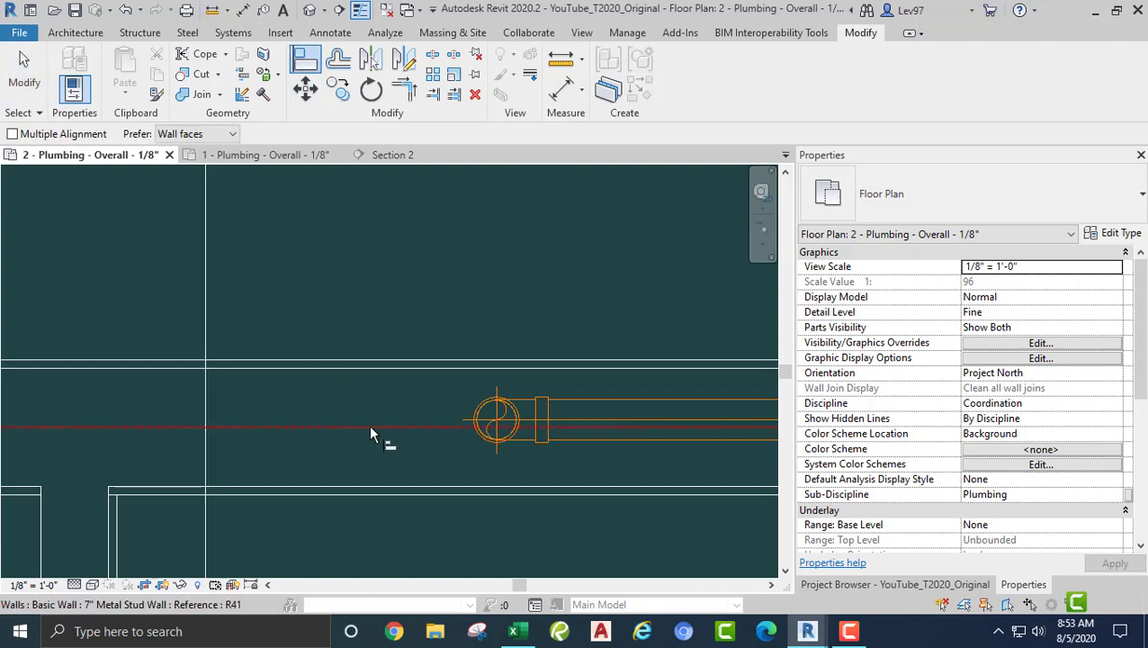
key("Escape")
left_click(305, 58)
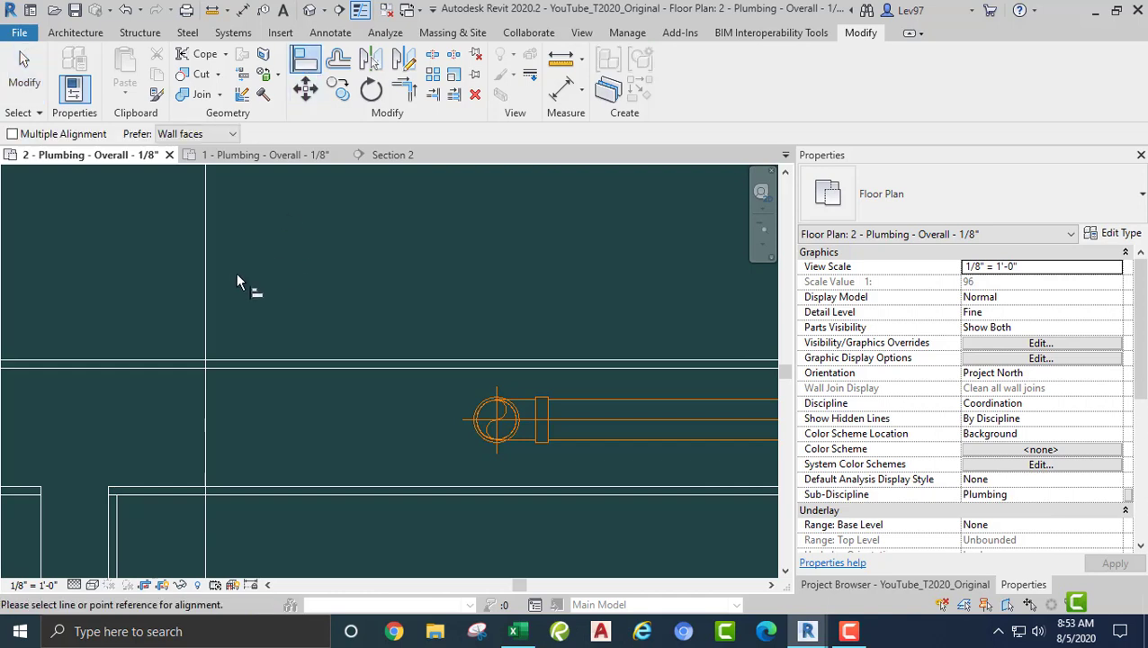
left_click(205, 272)
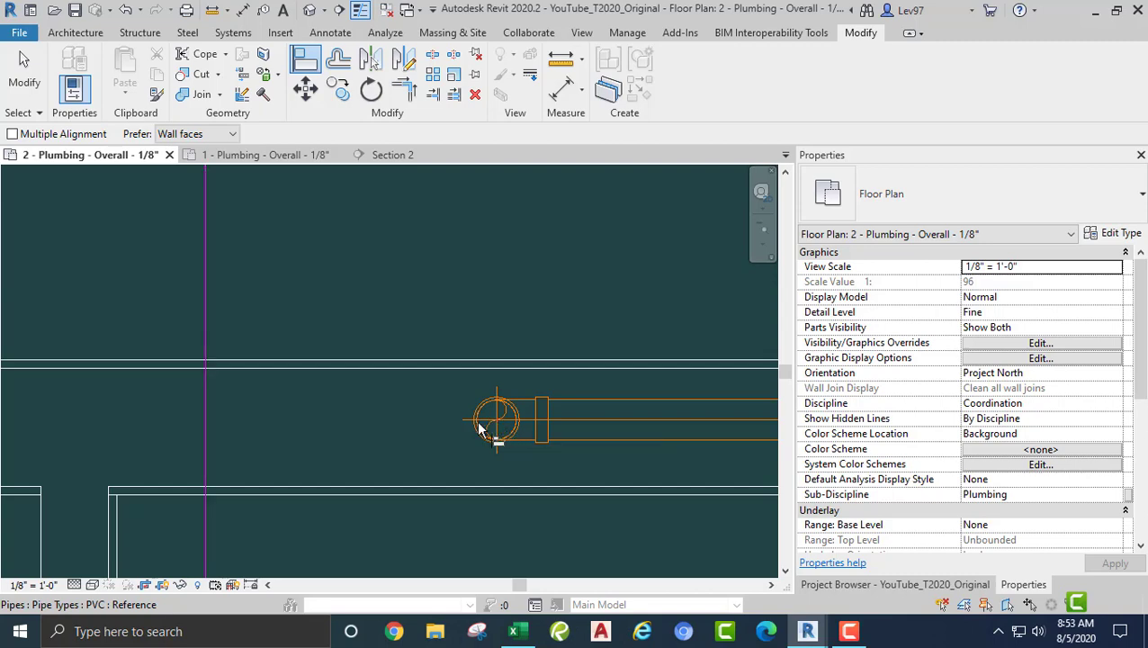
key("Escape")
key("Escape")
Step: Leave the alignment of the upper lavatories' vertical drain and open the 3D Plumbing view
scroll(383, 438, "down", 5)
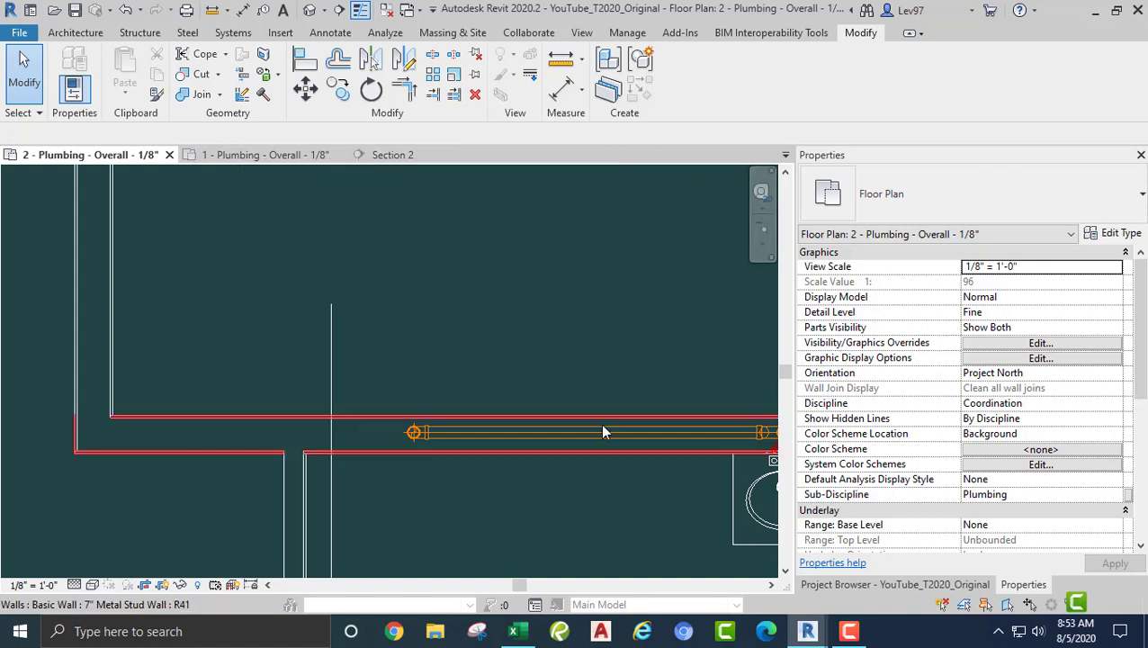
scroll(613, 391, "down", 1)
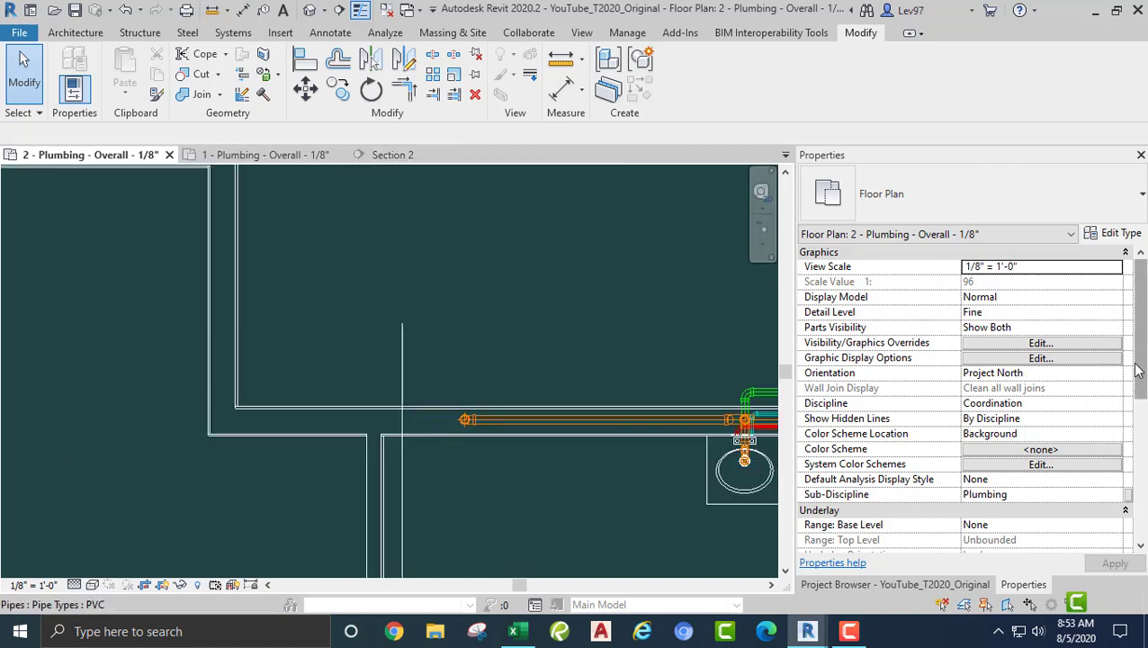
left_click_drag(1143, 374, 1125, 486)
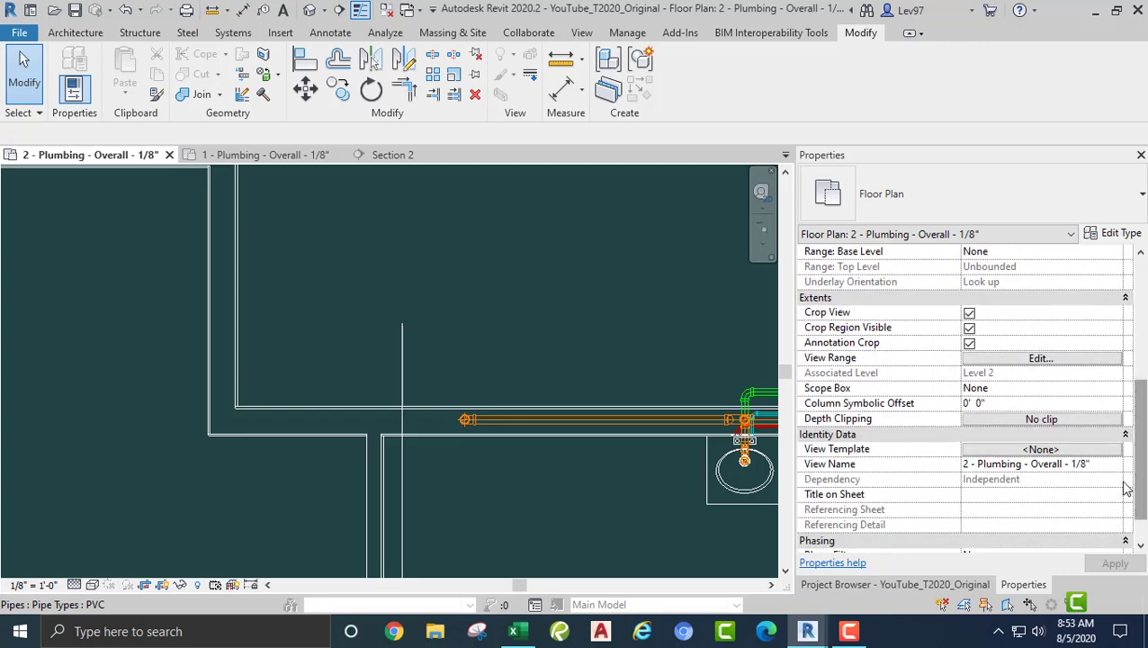
left_click(925, 586)
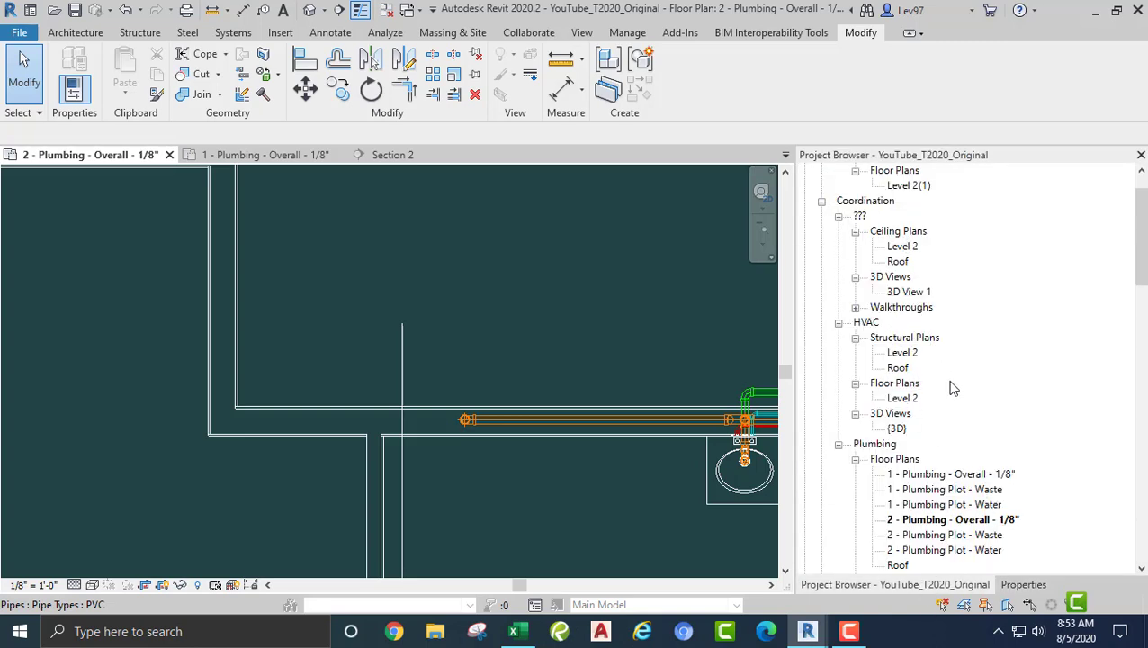
scroll(959, 387, "down", 2)
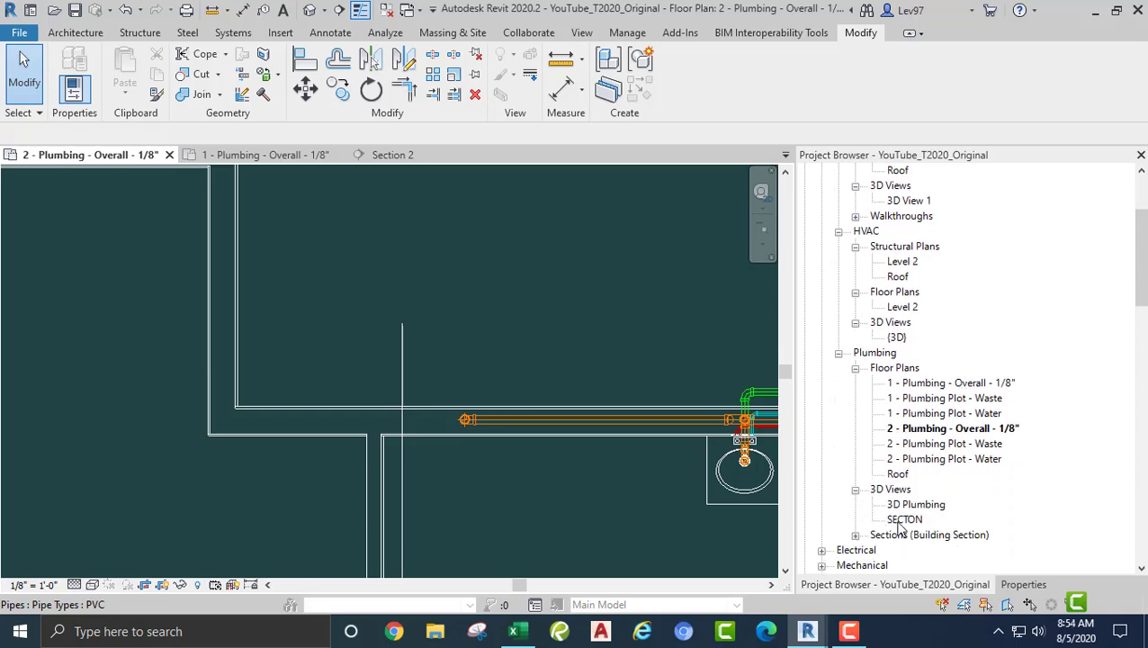
double_click(918, 506)
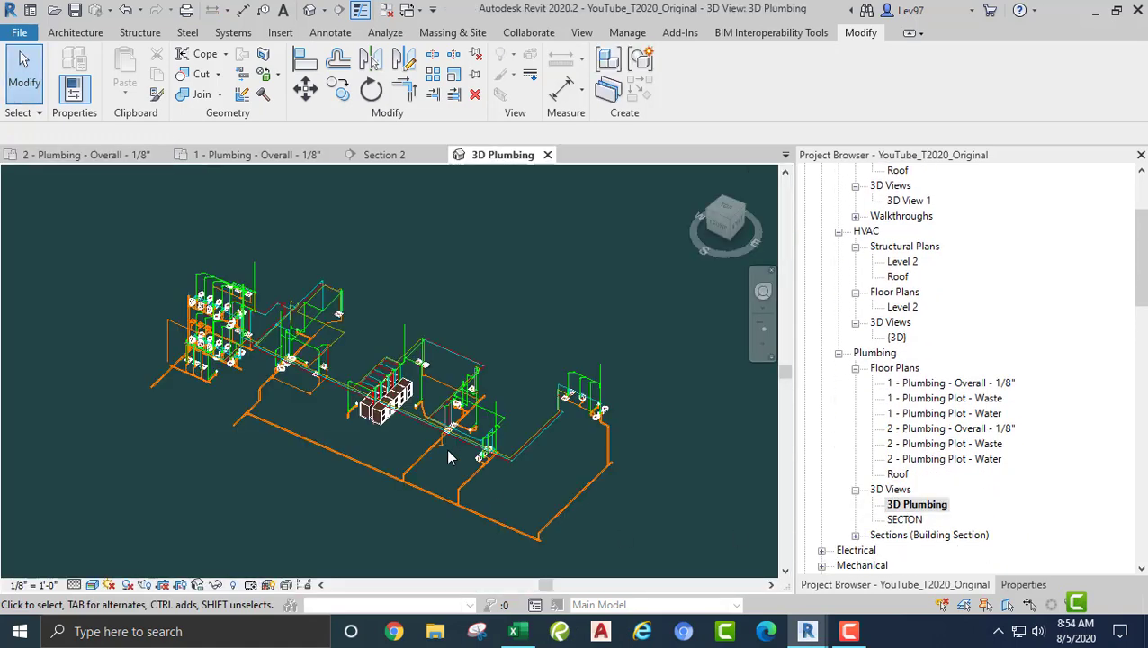
Step: Examine in 3D how the upper lavatories' drain pipe drops vertically and connects to the main drain below
scroll(415, 538, "up", 8)
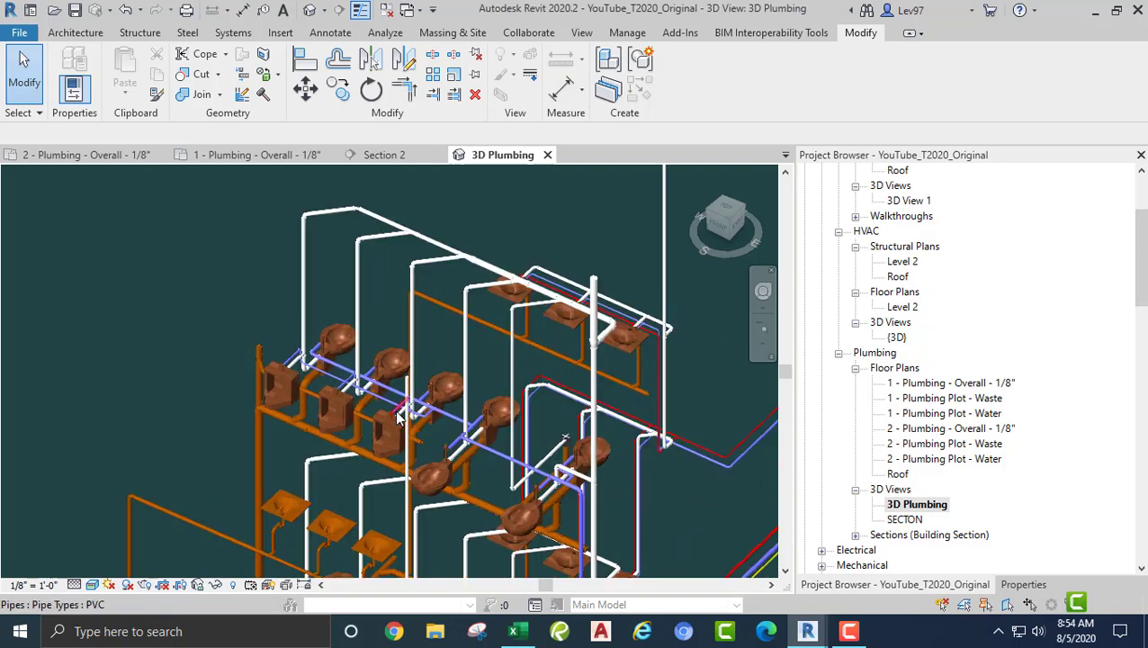
middle_click_drag(495, 331, 646, 436)
scroll(568, 374, "up", 2)
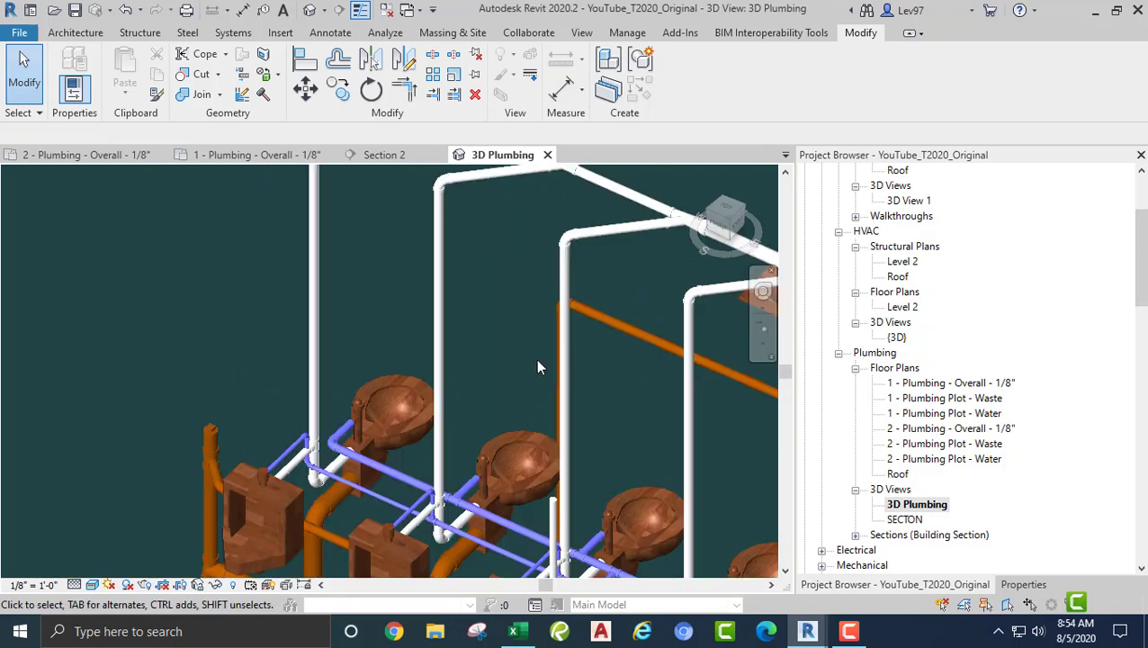
middle_click_drag(493, 368, 589, 289)
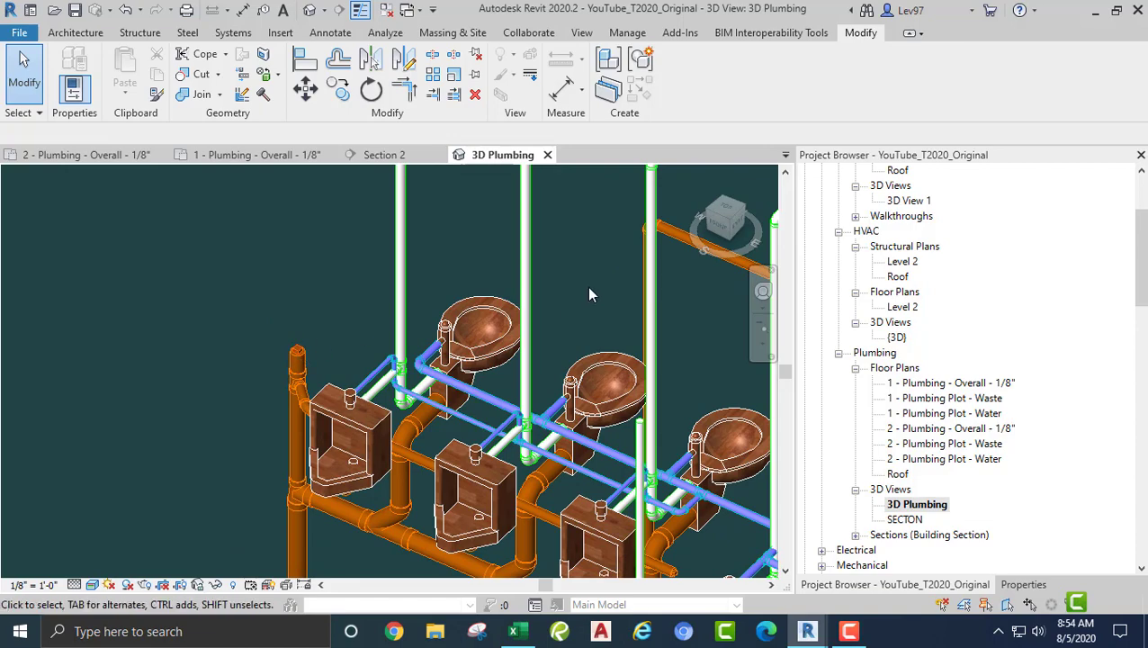
middle_click_drag(589, 295, 434, 364)
scroll(450, 311, "up", 2)
scroll(449, 306, "down", 4)
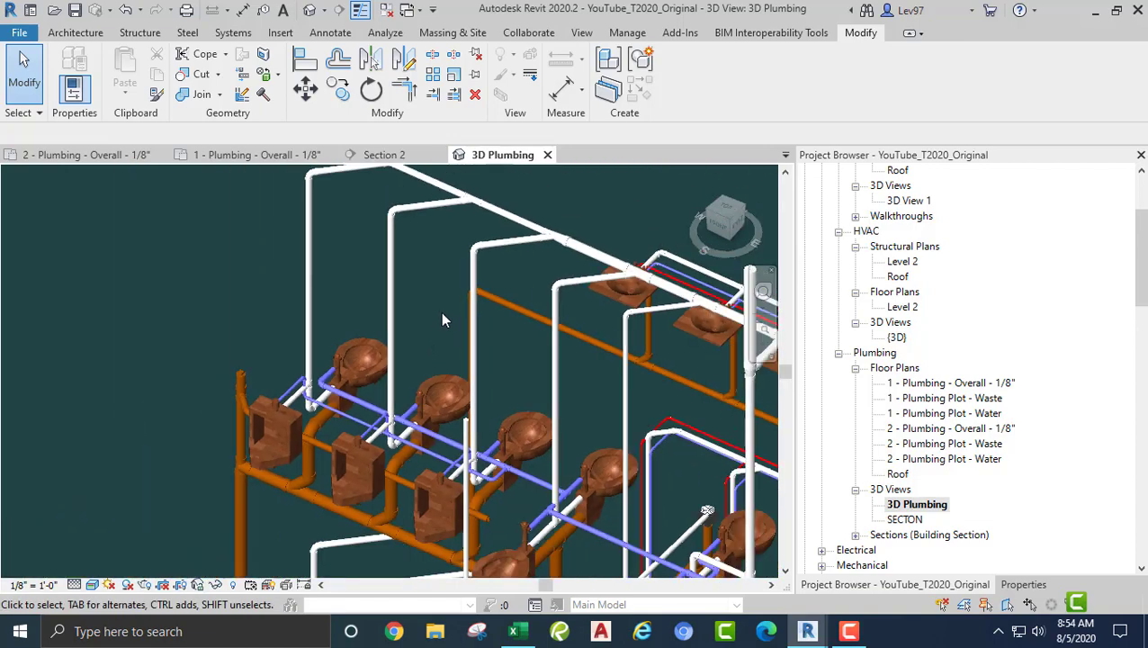
left_click(493, 322)
middle_click_drag(493, 322, 627, 409, "shift")
middle_click_drag(509, 433, 551, 272)
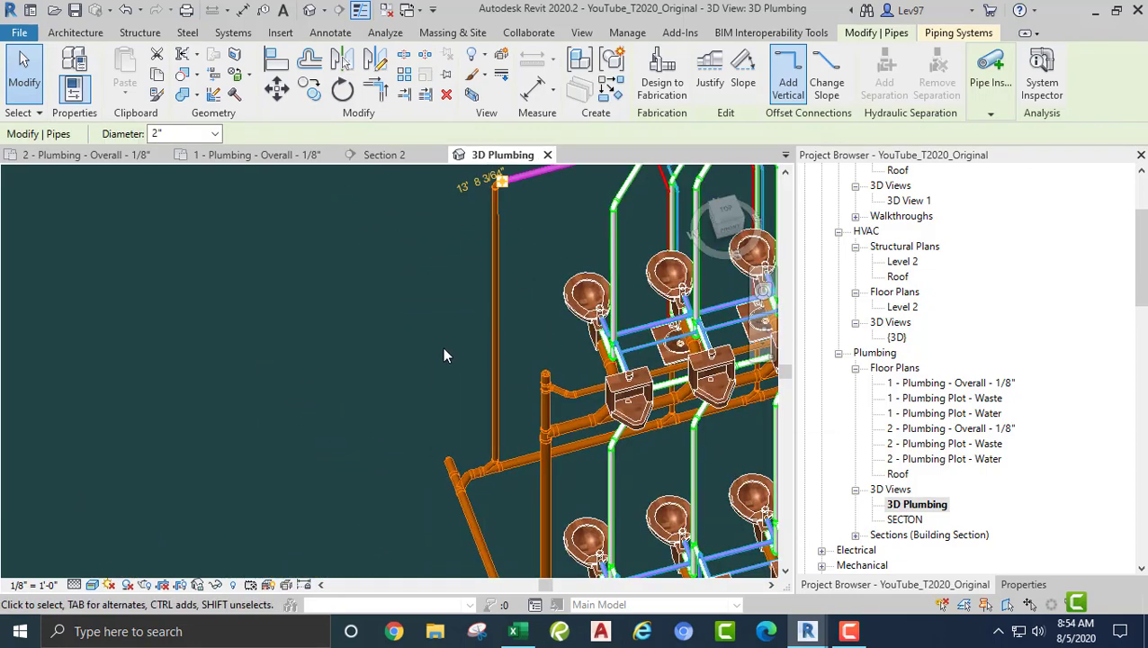
middle_click_drag(438, 369, 414, 405, "shift")
scroll(453, 422, "up", 3)
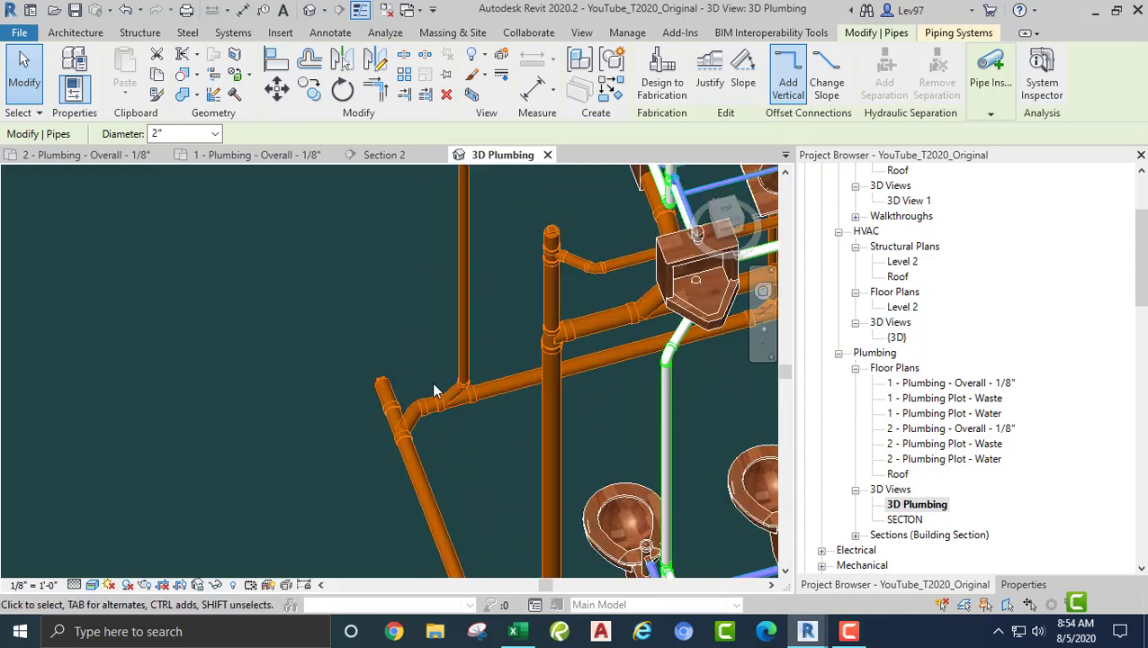
middle_click_drag(427, 324, 477, 580)
middle_click_drag(514, 315, 551, 528)
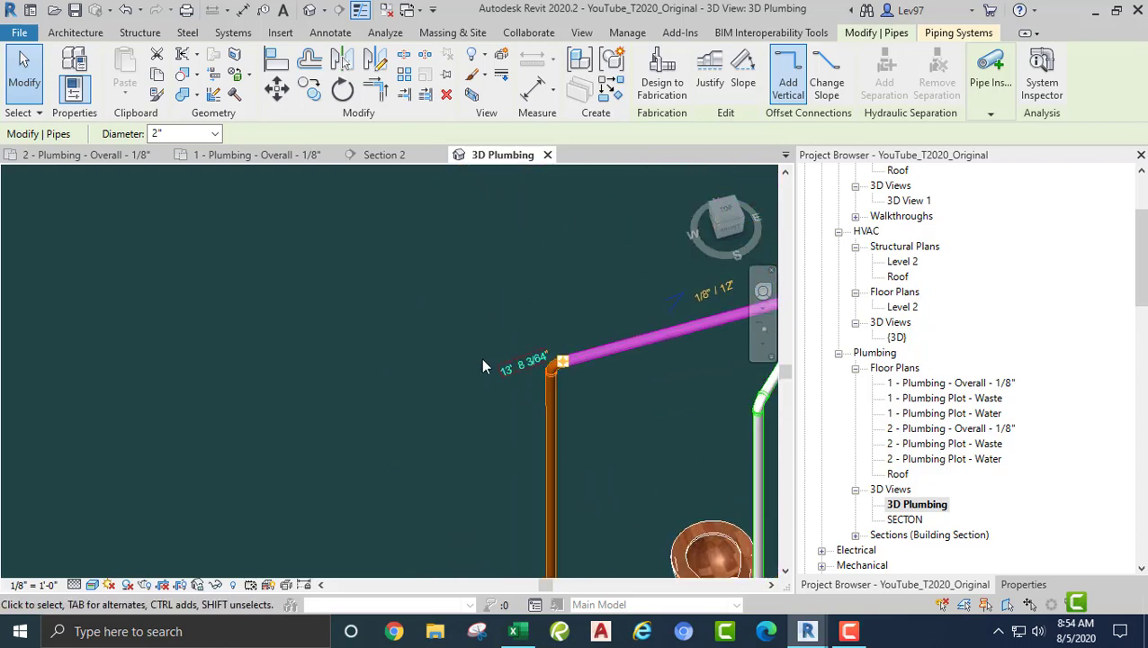
Step: Delete the vertical detail line beside the upper lavatories' drain in the 2 - Plumbing plan
left_click(69, 154)
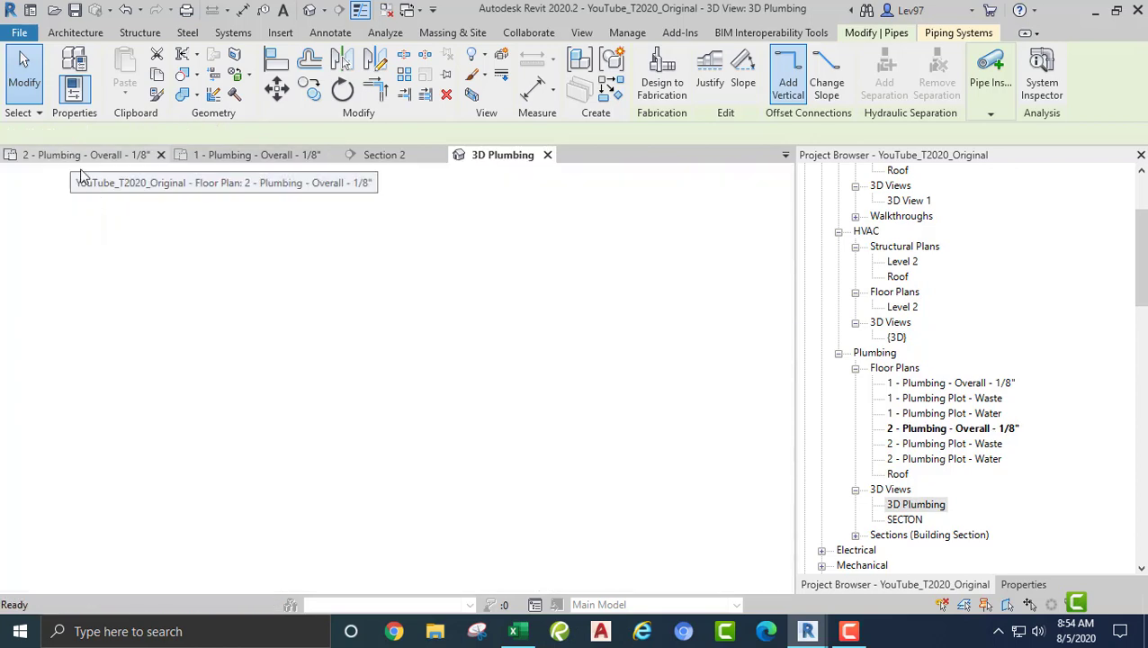
left_click(165, 305)
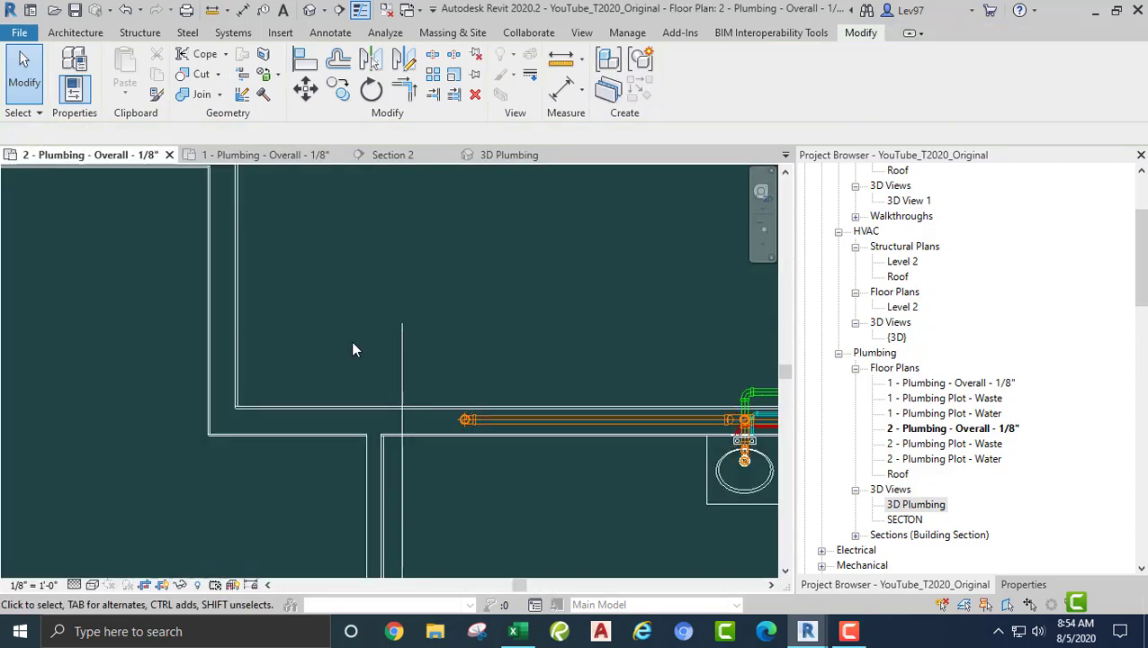
left_click(403, 366)
key("Delete")
scroll(467, 342, "down", 2)
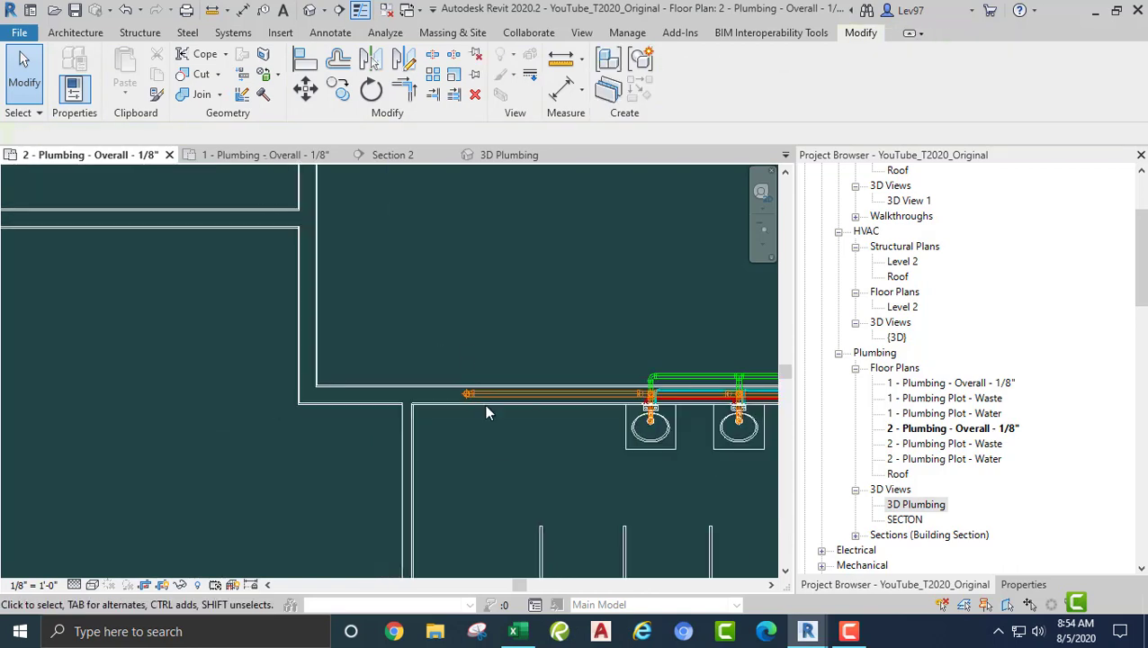
Step: Examine the drain piping in the 2 - Plumbing plan, from the upper lavatories down to the three lower lavatories
middle_click_drag(529, 449, 555, 112)
middle_click_drag(512, 239, 511, 418)
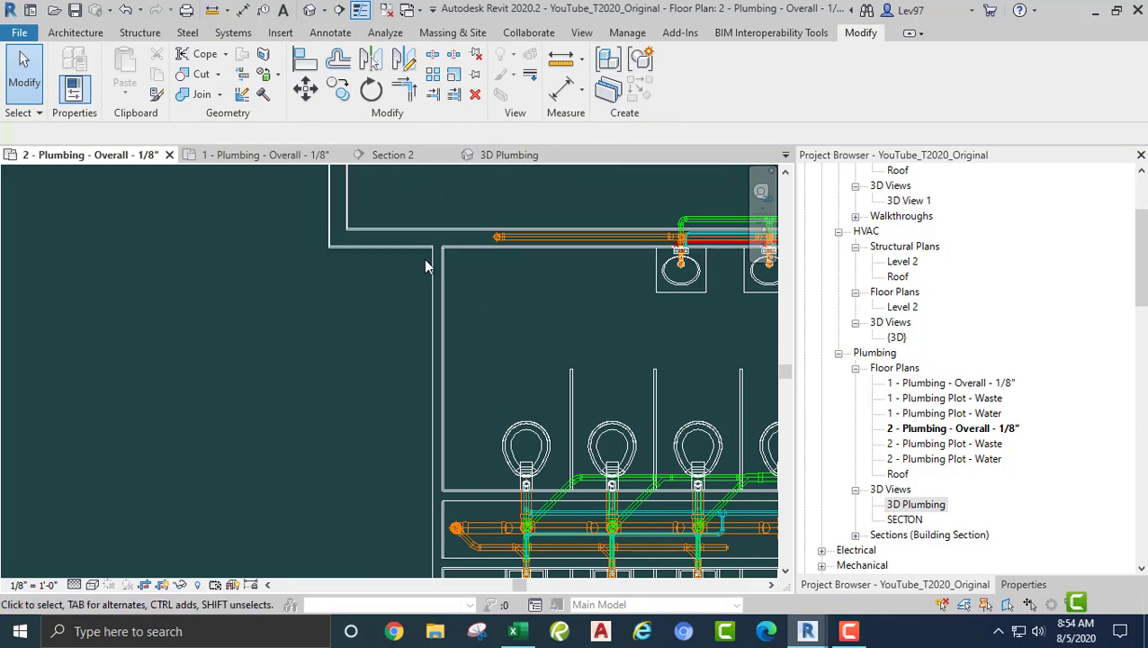
scroll(477, 376, "down", 2)
middle_click_drag(485, 448, 498, 259)
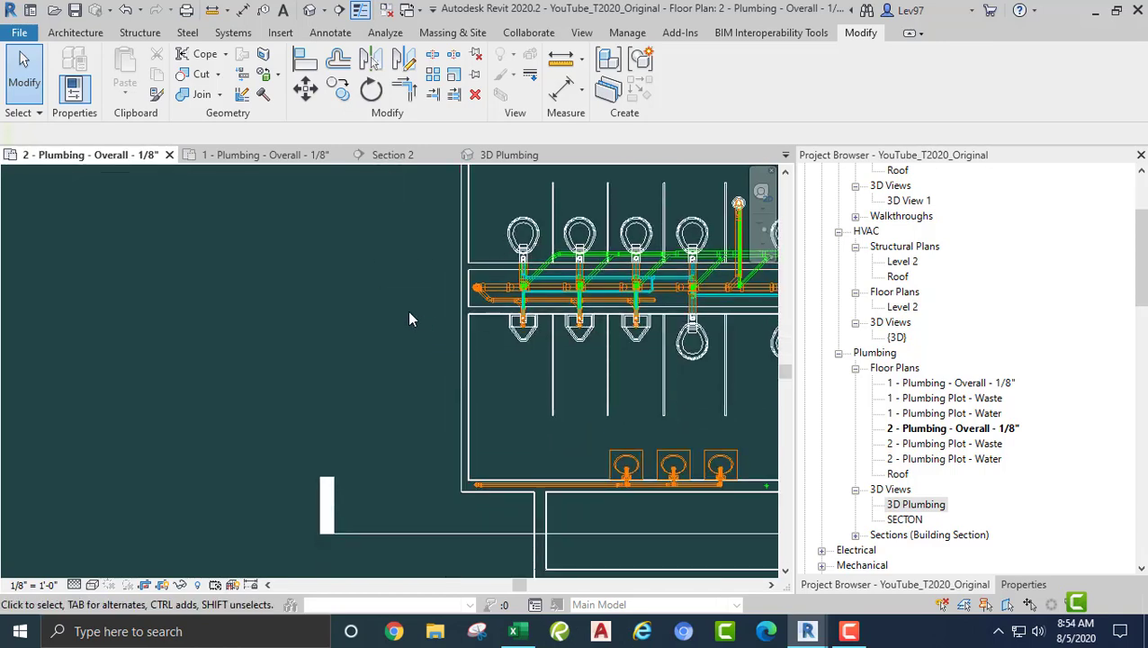
middle_click_drag(387, 321, 287, 275)
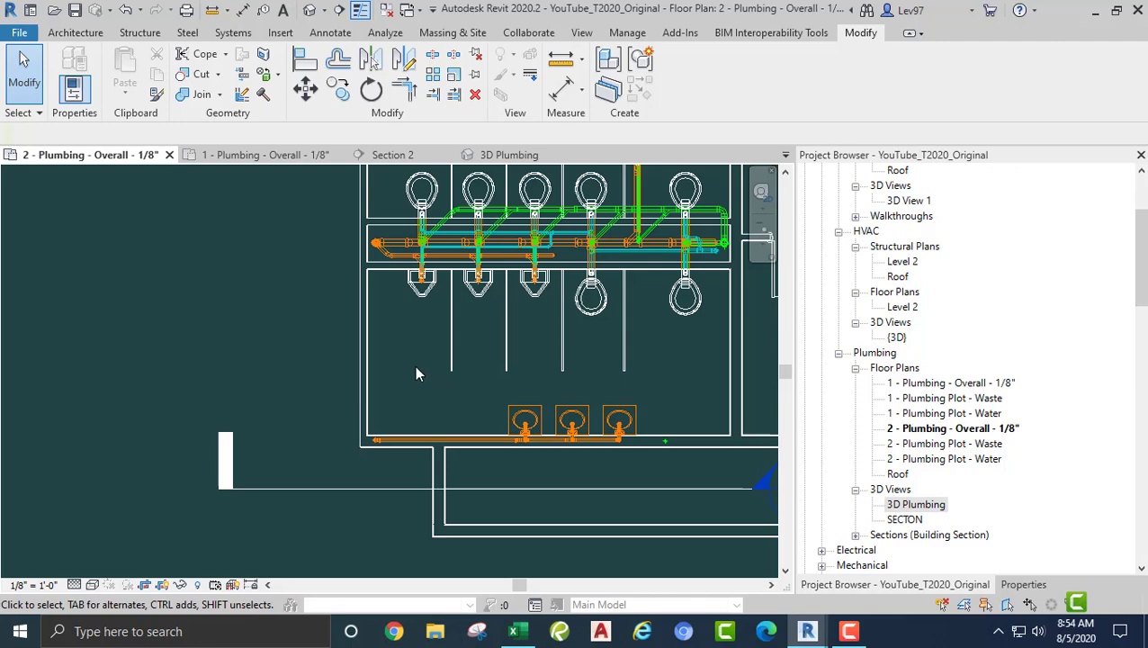
middle_click_drag(461, 380, 386, 341)
scroll(540, 377, "up", 3)
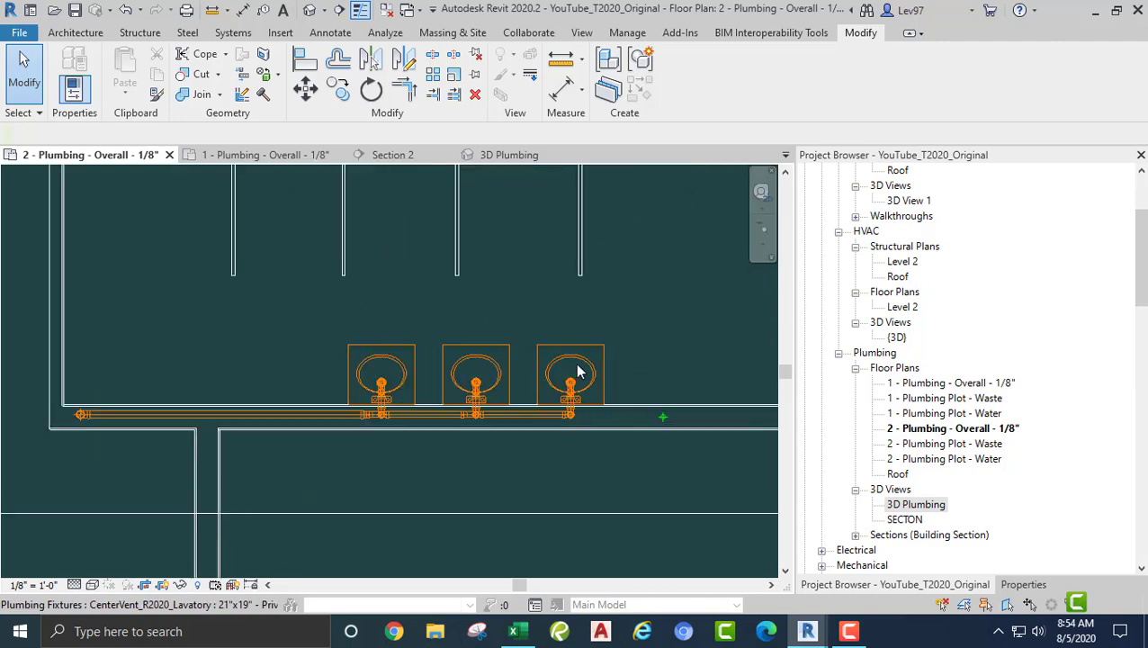
scroll(479, 376, "down", 2)
middle_click_drag(335, 379, 439, 402)
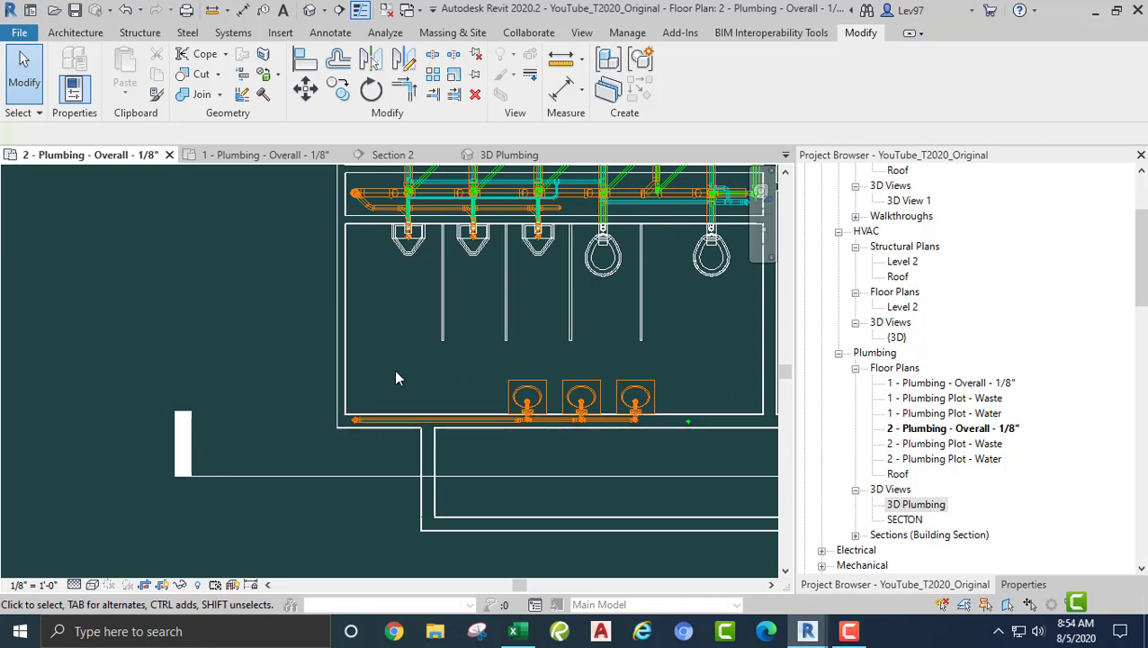
middle_click_drag(393, 368, 441, 482)
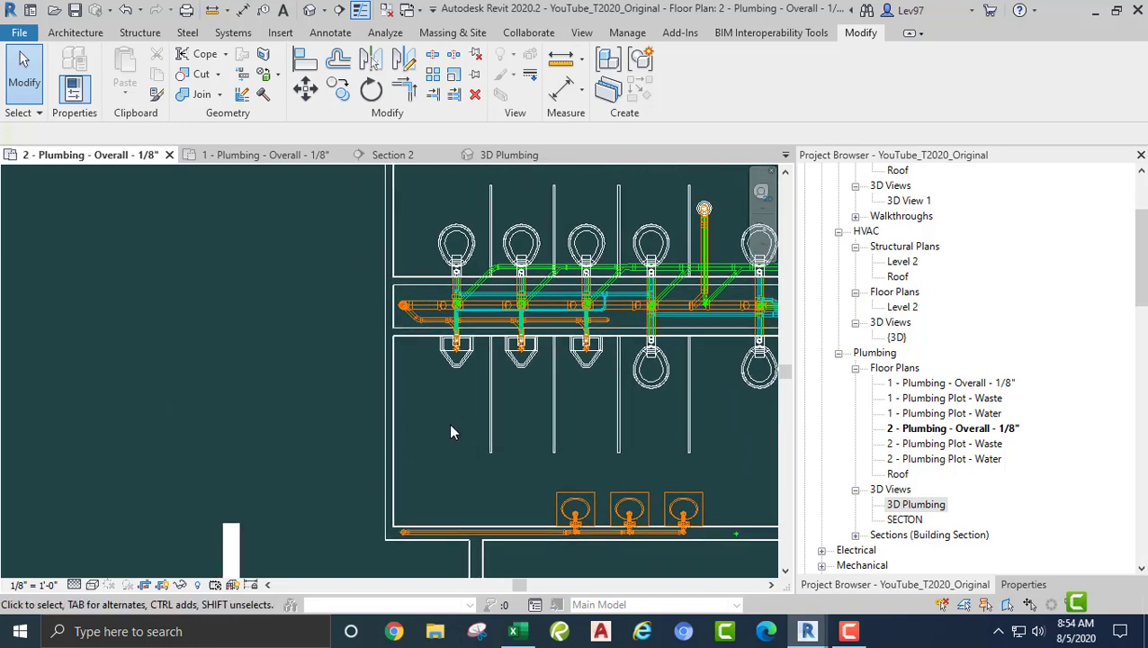
Step: Examine the lower lavatories' vertical drain against the main drain in the 1 - Plumbing plan and select the main drain pipe
left_click(257, 157)
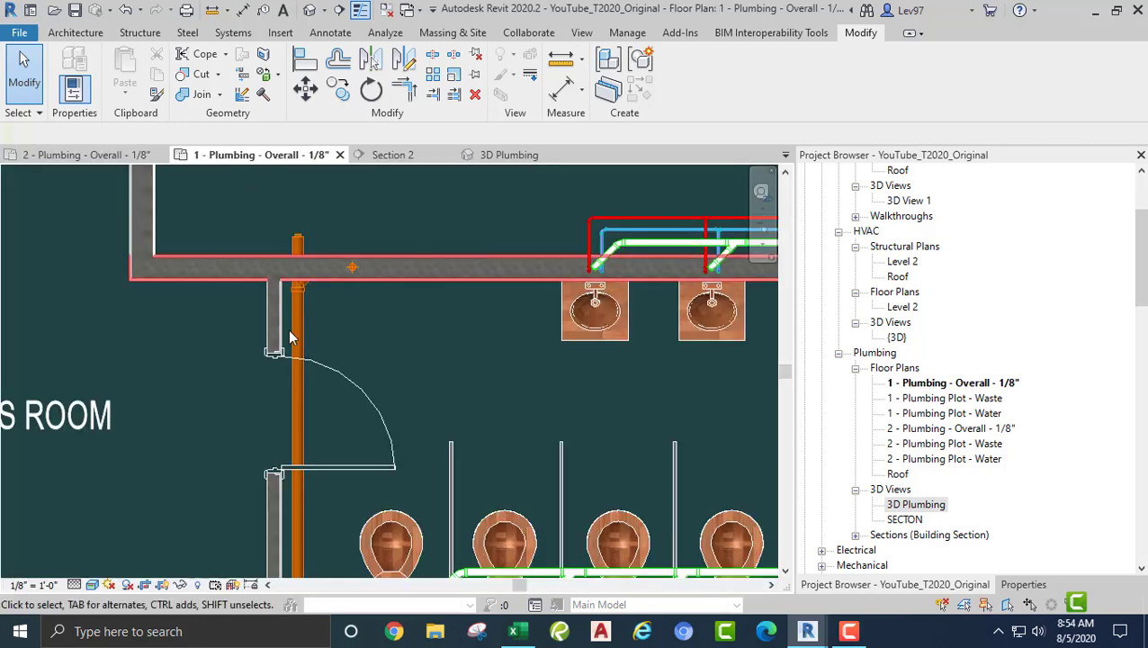
middle_click_drag(288, 329, 401, 378)
scroll(402, 379, "down", 2)
middle_click_drag(446, 545, 487, 290)
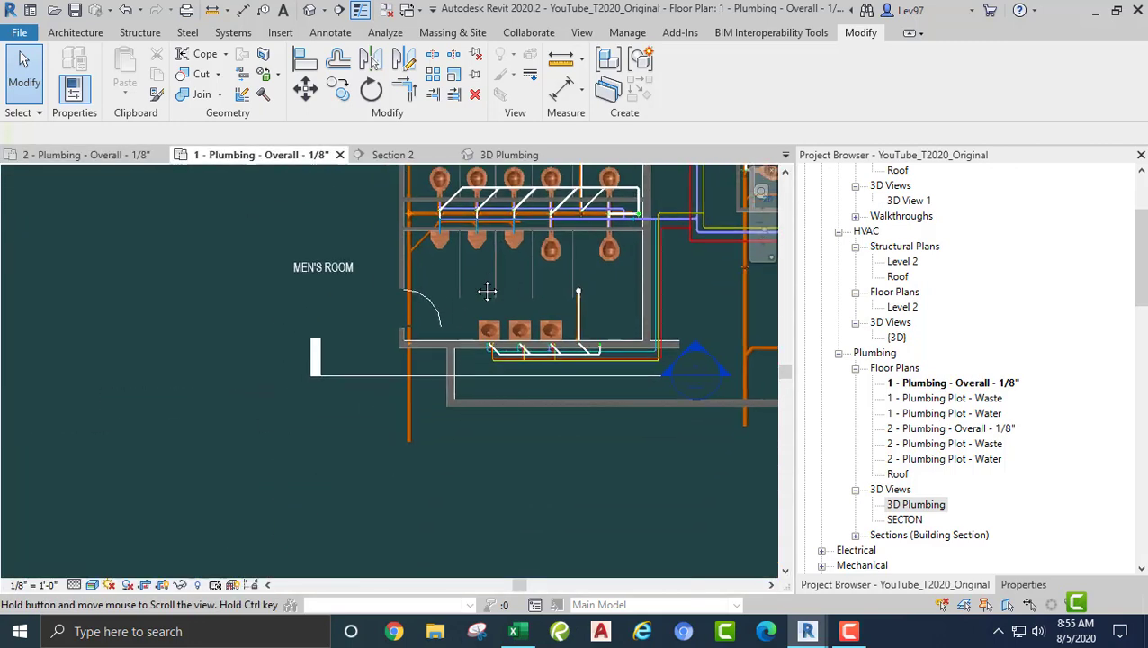
scroll(400, 380, "up", 5)
scroll(275, 369, "down", 3)
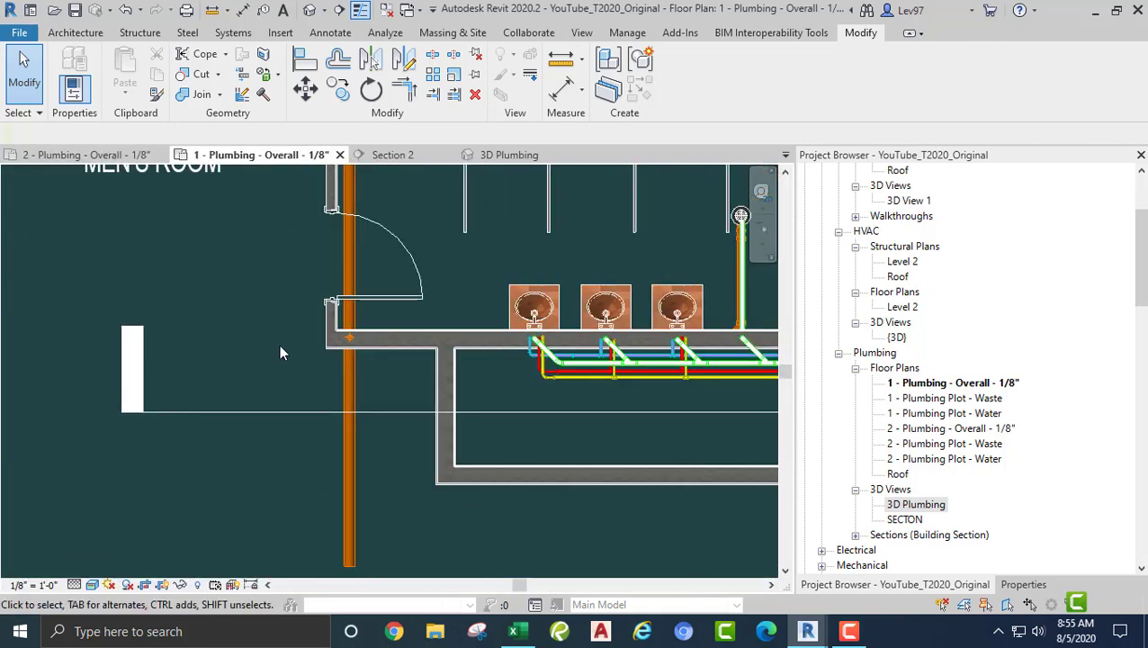
scroll(284, 373, "down", 1)
left_click(346, 389)
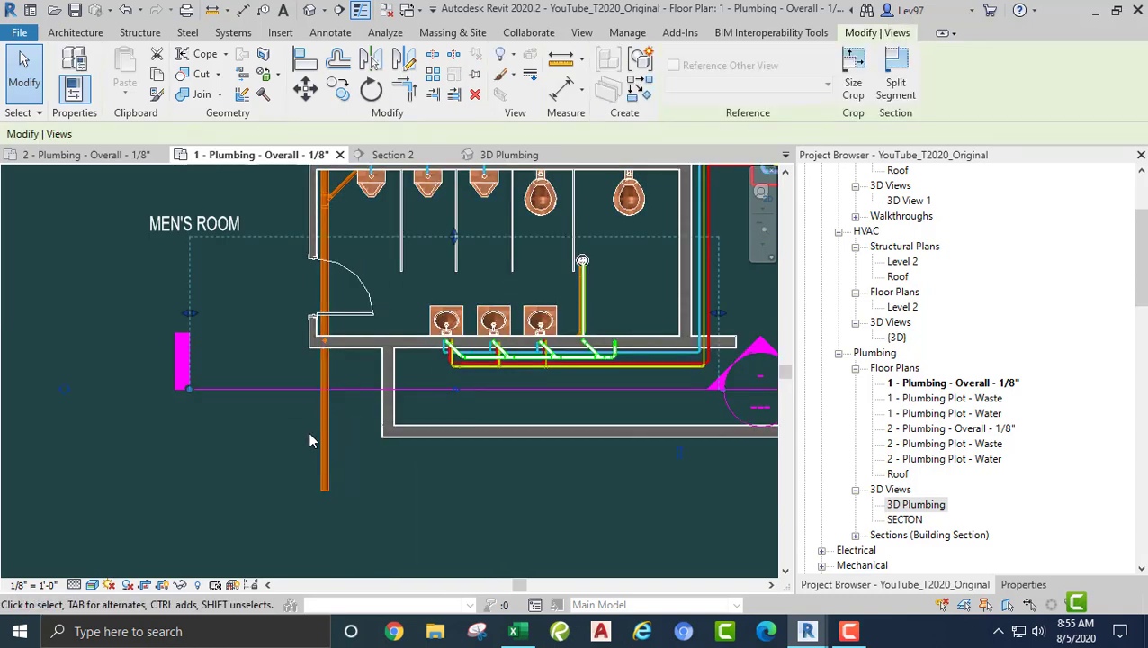
left_click(332, 444)
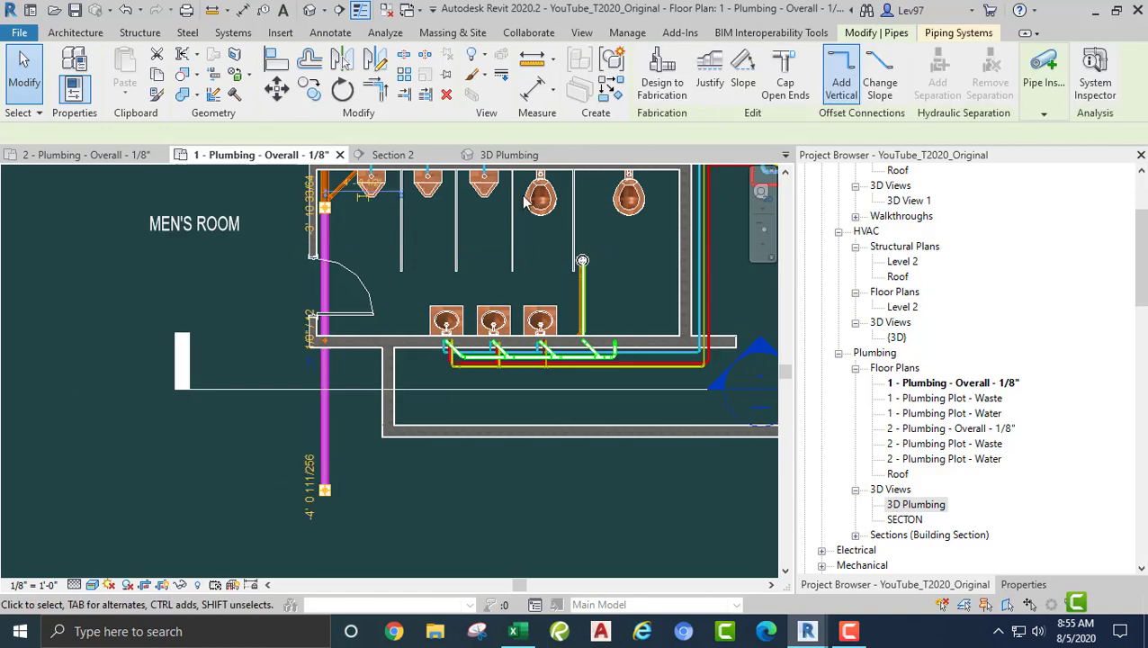
Step: Examine in the 3D Plumbing view where the lower lavatories' open vertical drain and Level 1 branch end beside the main drain
left_click(510, 157)
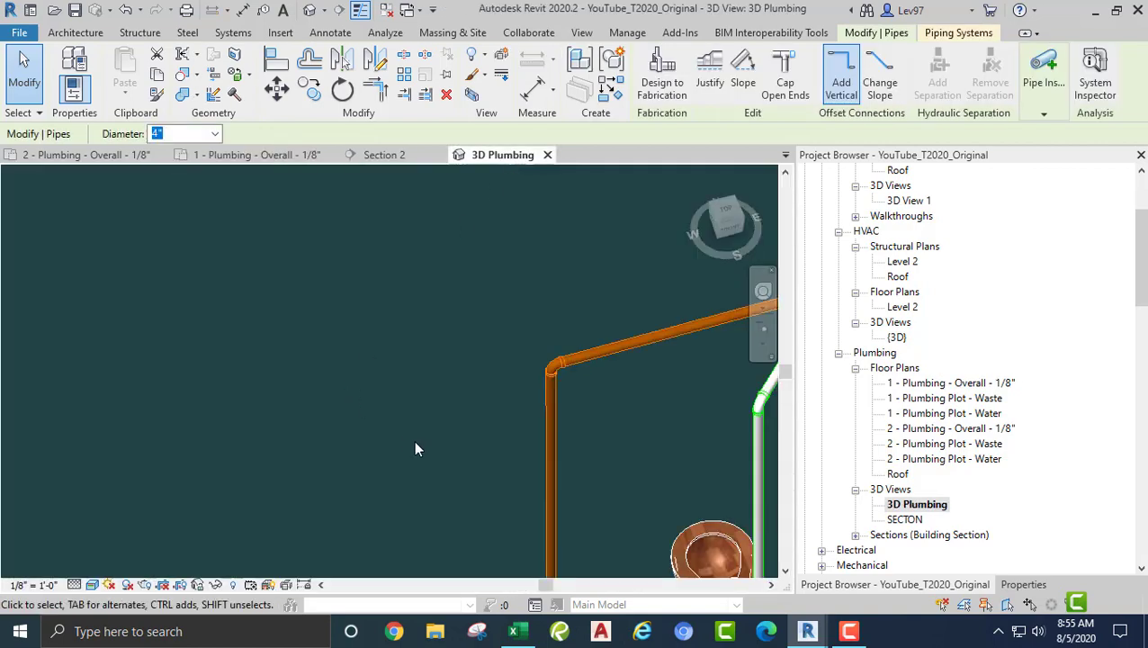
scroll(432, 473, "down", 3)
middle_click_drag(444, 497, 471, 245)
middle_click_drag(469, 338, 453, 269)
middle_click_drag(432, 372, 365, 191)
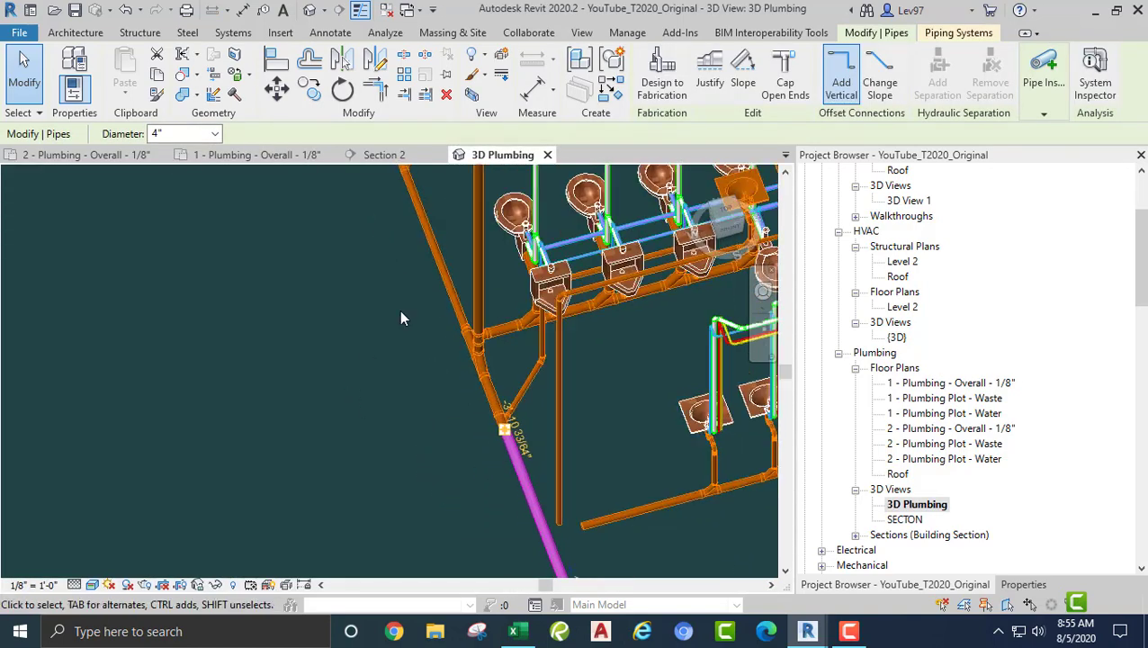
middle_click_drag(461, 430, 411, 331)
scroll(455, 331, "up", 2)
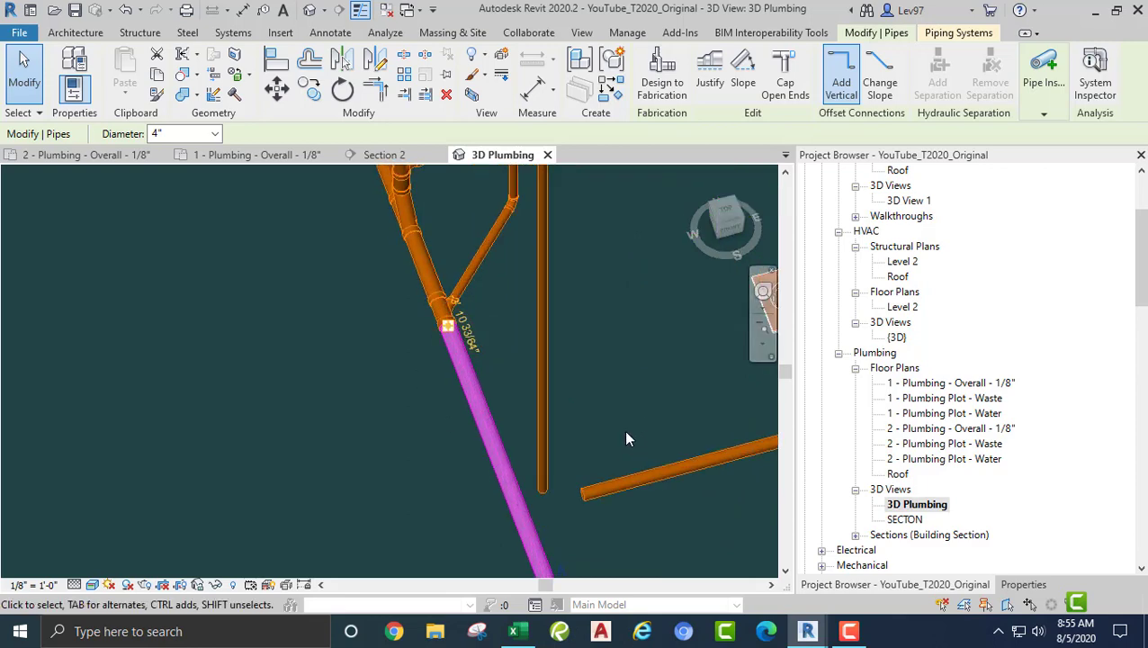
scroll(618, 427, "down", 2)
middle_click_drag(572, 428, 466, 407)
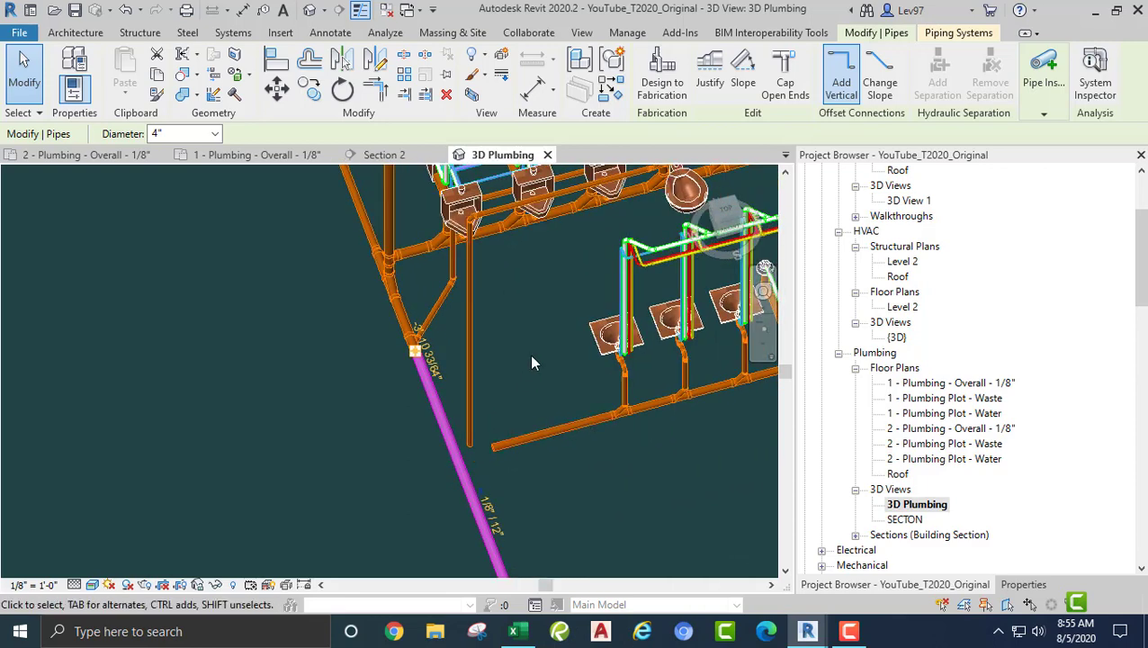
middle_click_drag(538, 377, 407, 358)
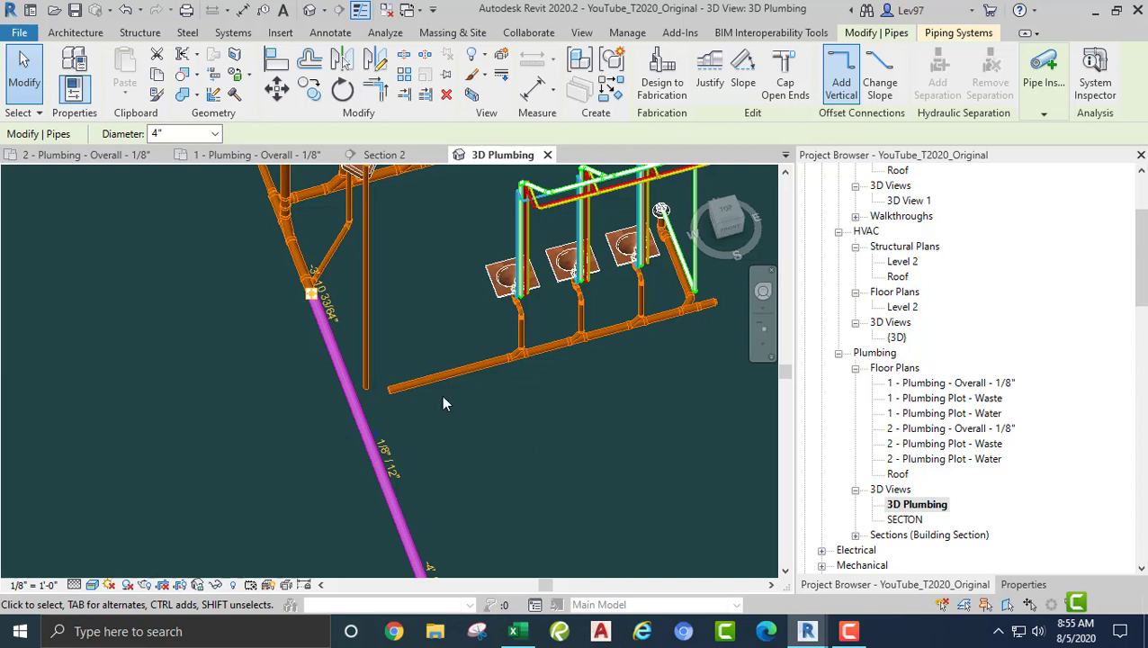
Step: Inspect the 3" branch drain serving the Level 1 lower lavatories and floor drain, including its open end
left_click(425, 380)
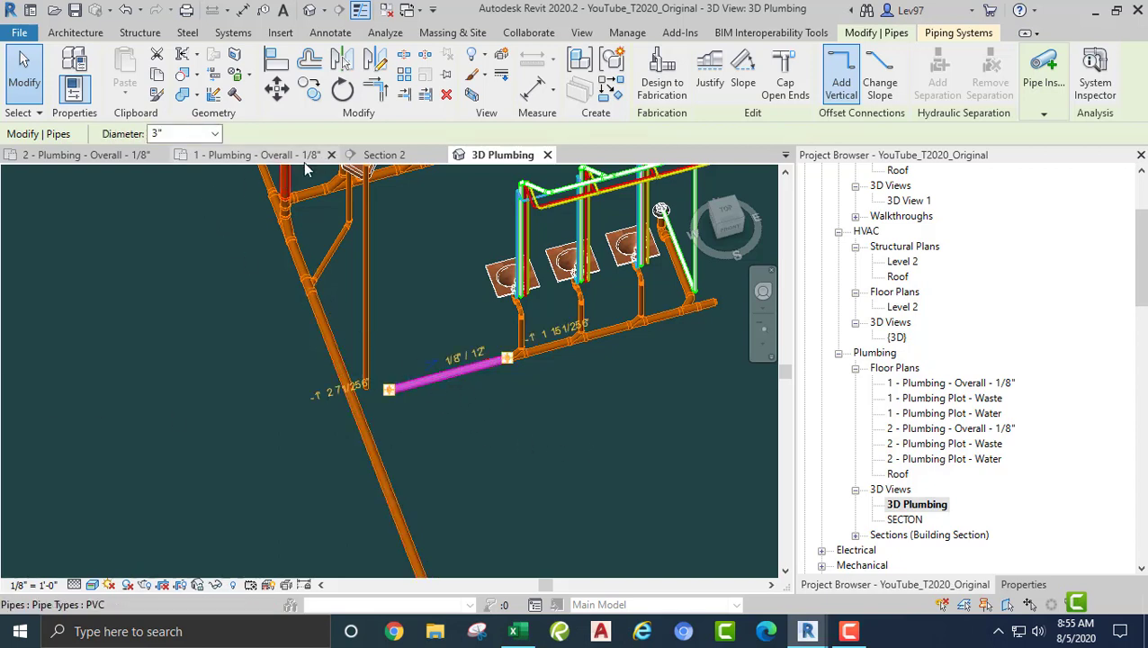
left_click(460, 316)
middle_click_drag(471, 325, 364, 361)
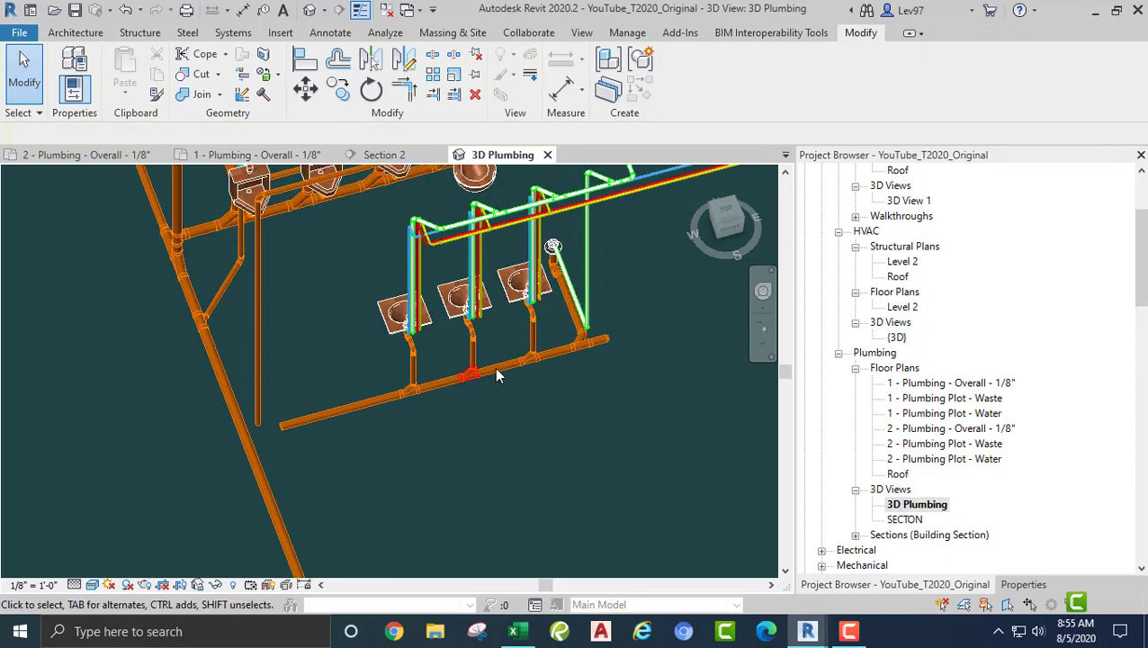
scroll(550, 359, "up", 2)
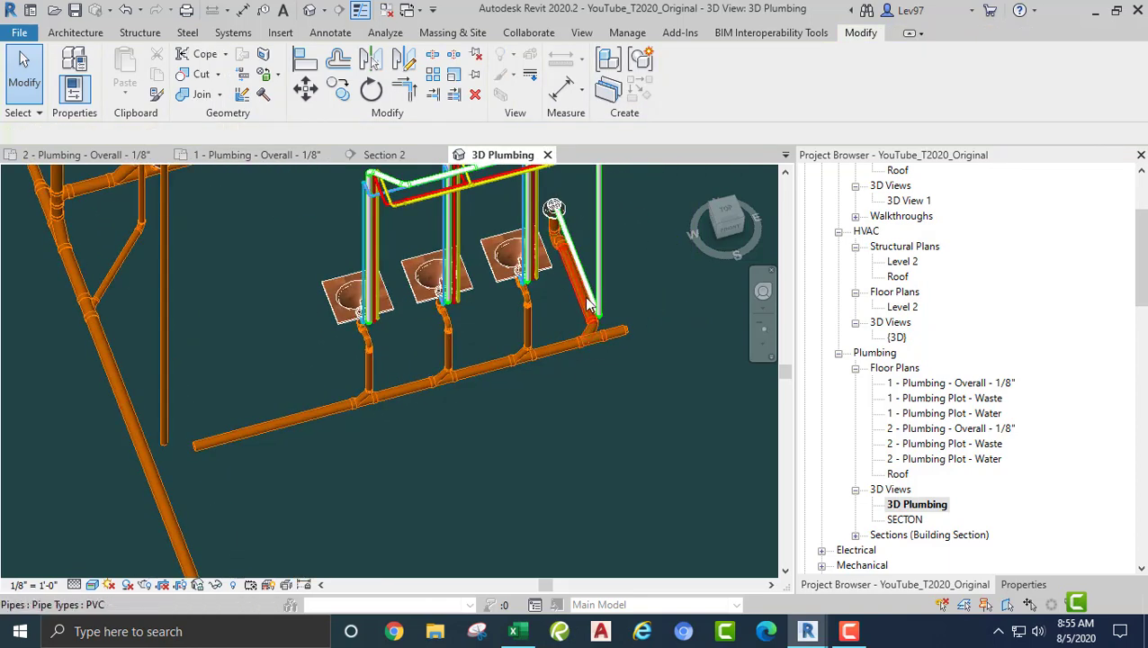
middle_click_drag(216, 343, 366, 318)
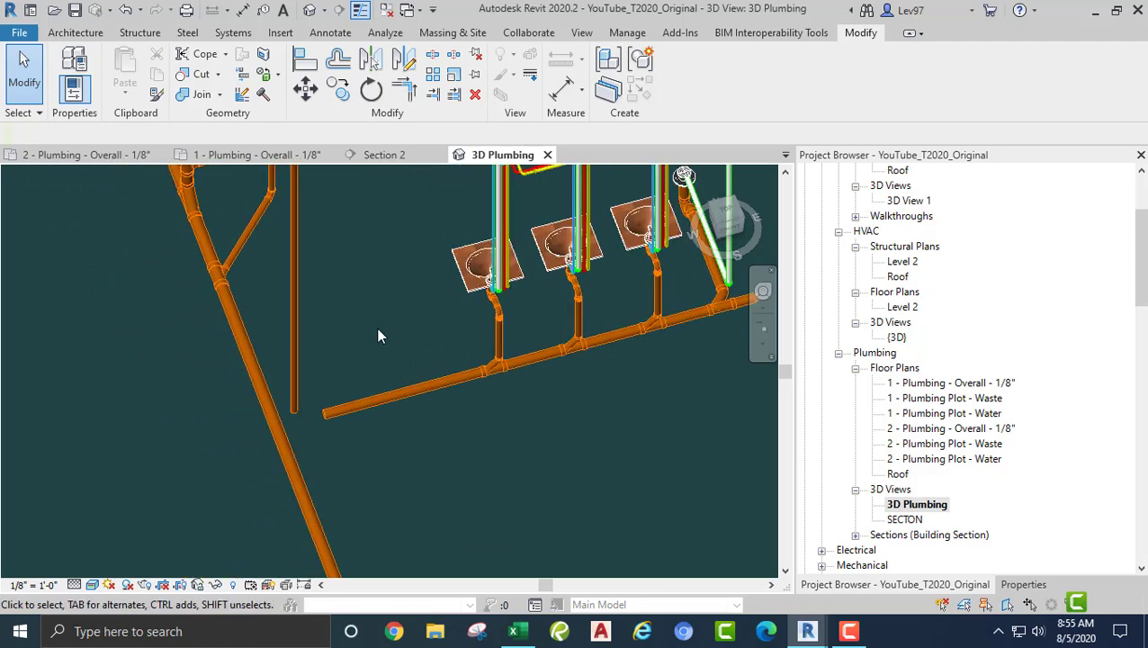
middle_click_drag(376, 327, 264, 377)
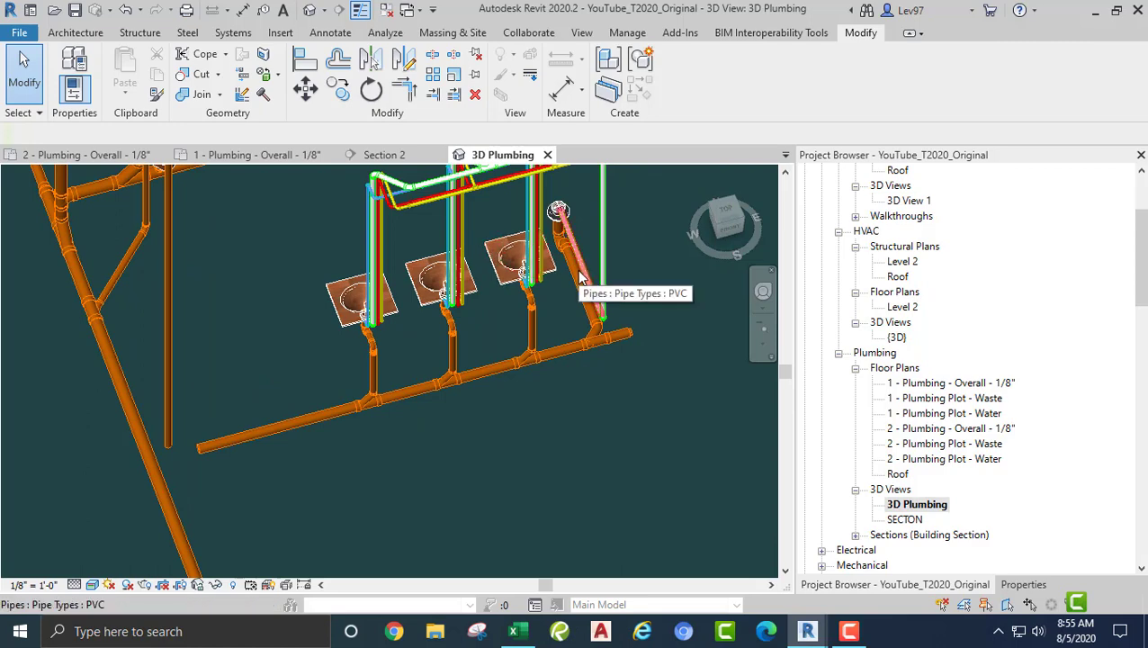
middle_click_drag(245, 333, 329, 420, "shift")
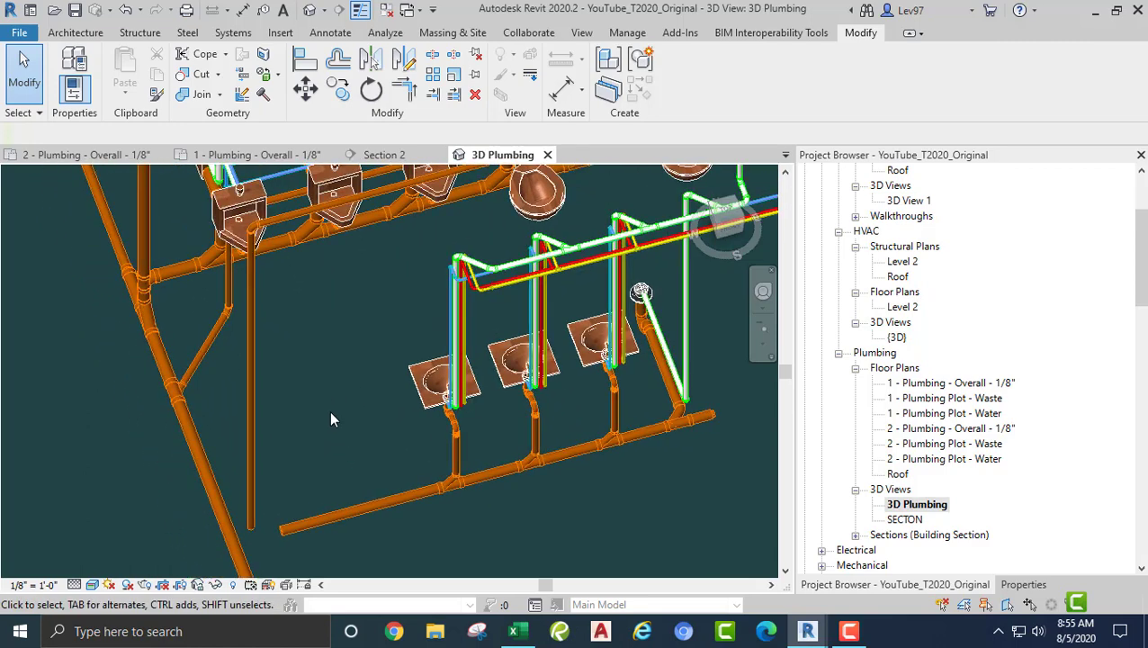